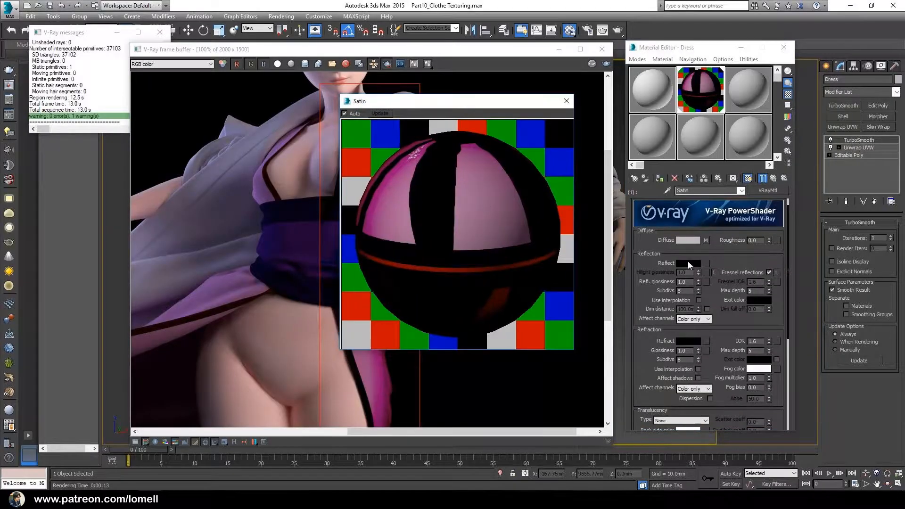
# - Set the Satin material's reflection colour and lower its reflection glossiness to 0.7
pyautogui.click(688, 263)
pyautogui.moveTo(724, 180); pyautogui.dragTo(762, 180)
pyautogui.click(767, 212)
pyautogui.doubleClick(684, 281)
pyautogui.write('0.7')
pyautogui.press('Return')
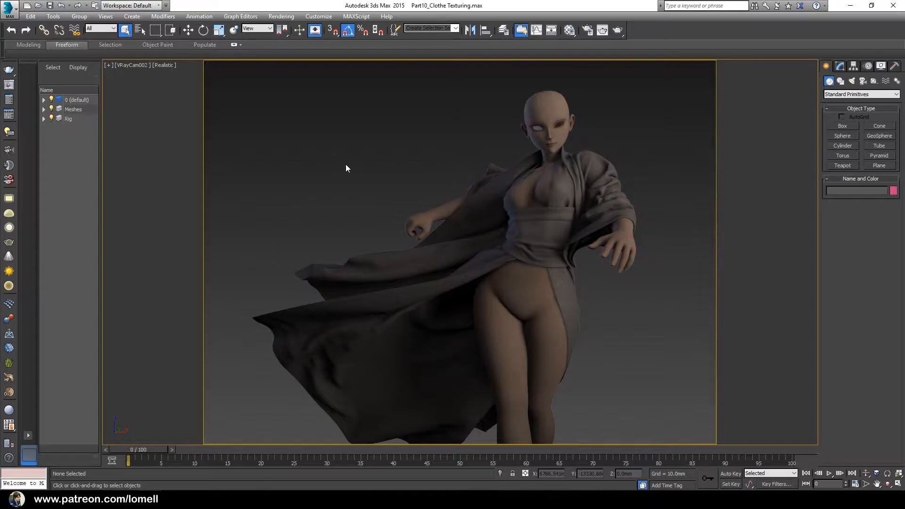
# - Change the camera view to an orbited perspective view of the character and display edged faces
pyautogui.moveTo(277, 210); pyautogui.dragTo(326, 369)
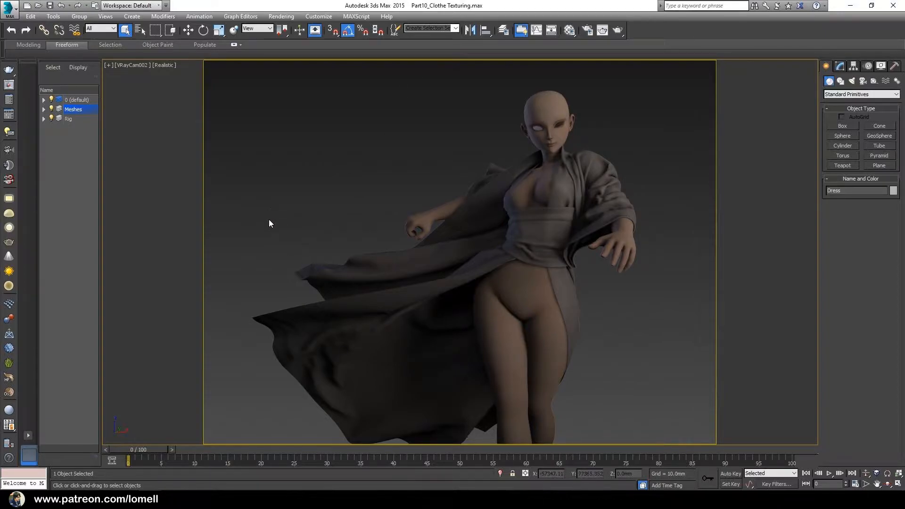
pyautogui.click(288, 226)
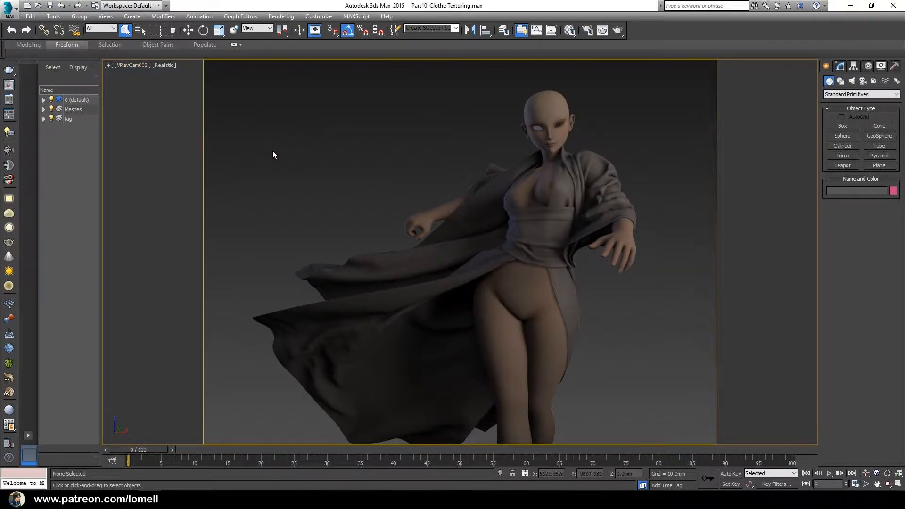
pyautogui.press('p')
pyautogui.moveTo(407, 225); pyautogui.dragTo(486, 220)
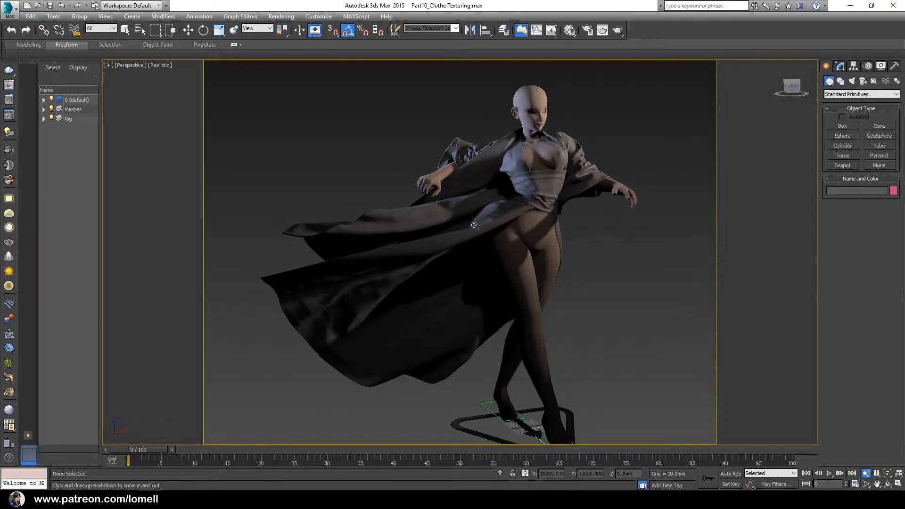
pyautogui.press('F4')
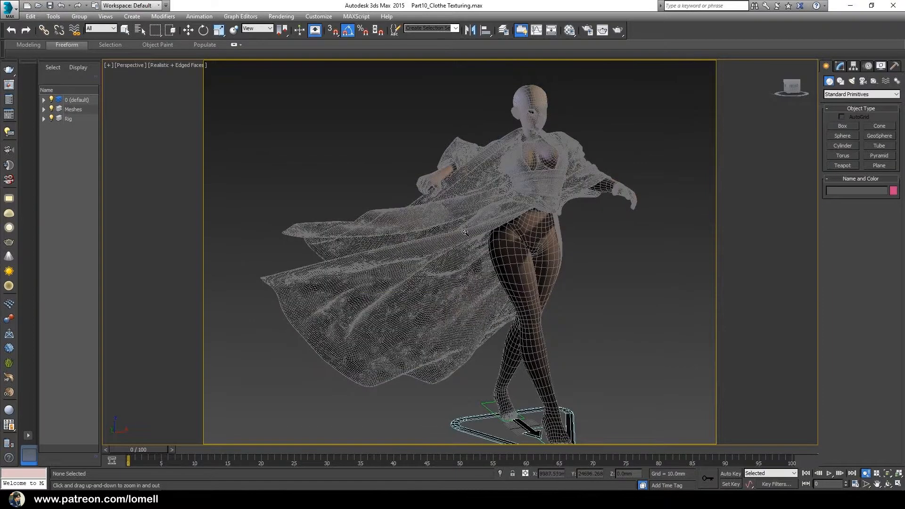
# - Select the Dress mesh and add an Unwrap UVW modifier between its Editable Poly base and TurboSmooth
pyautogui.press('q')
pyautogui.moveTo(292, 201); pyautogui.dragTo(448, 346)
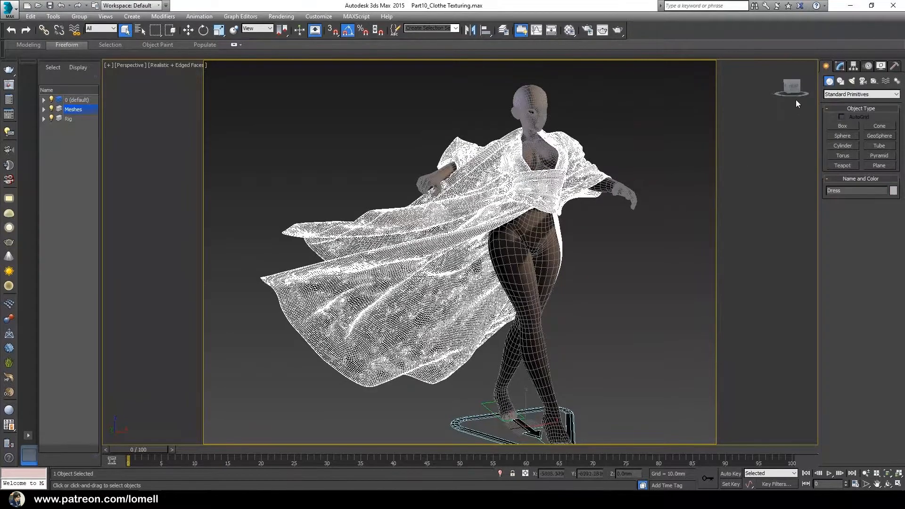
pyautogui.click(839, 67)
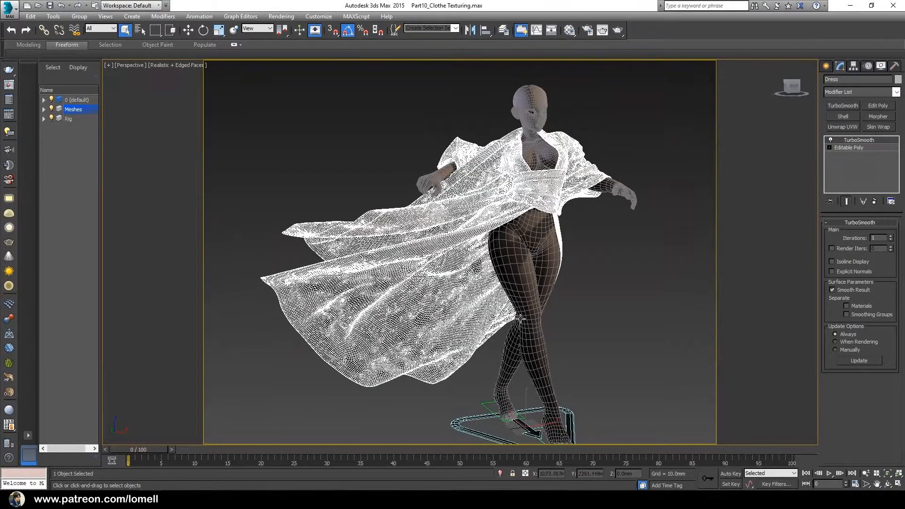
pyautogui.click(872, 147)
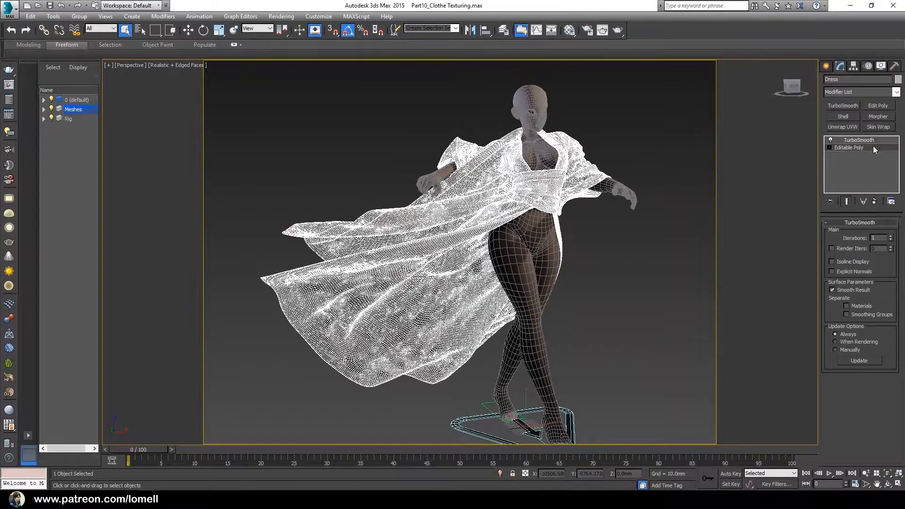
pyautogui.click(848, 127)
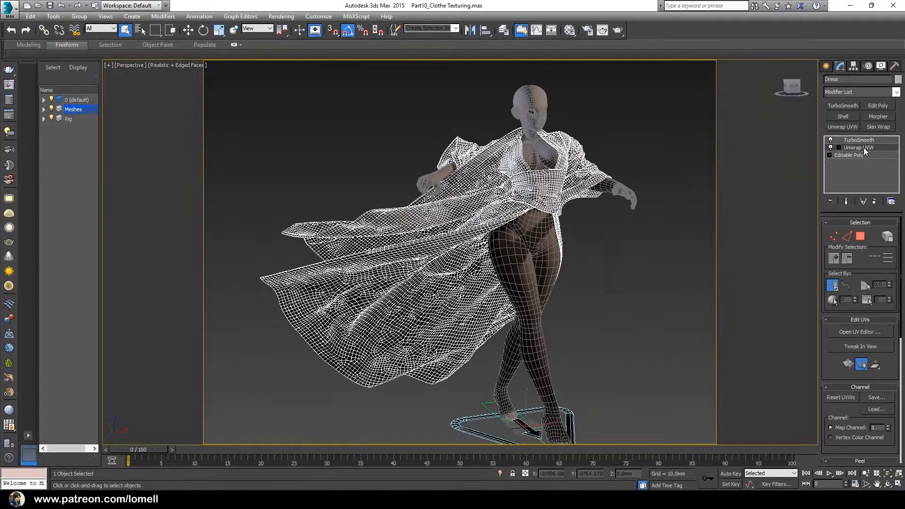
# - Open the UV editor for the dress and check its UV pieces by selecting them all, then clear the selection
pyautogui.click(858, 332)
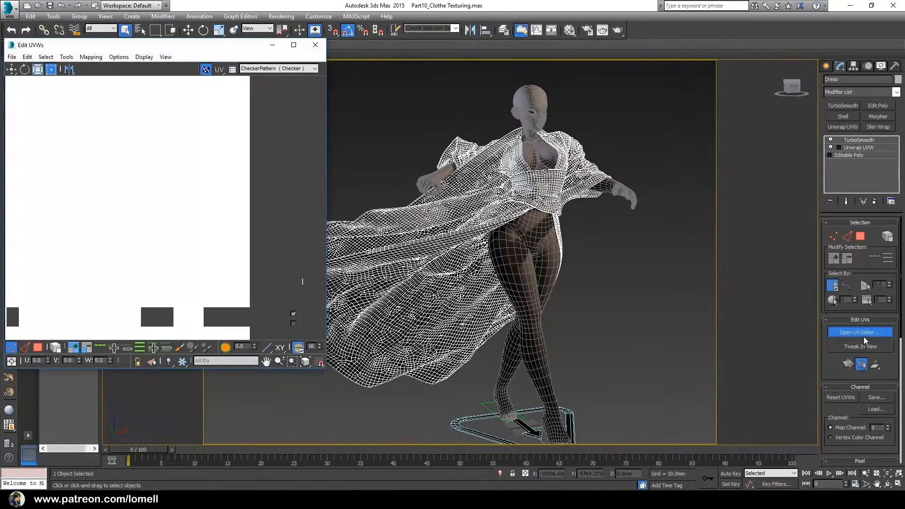
pyautogui.moveTo(190, 52); pyautogui.dragTo(292, 60)
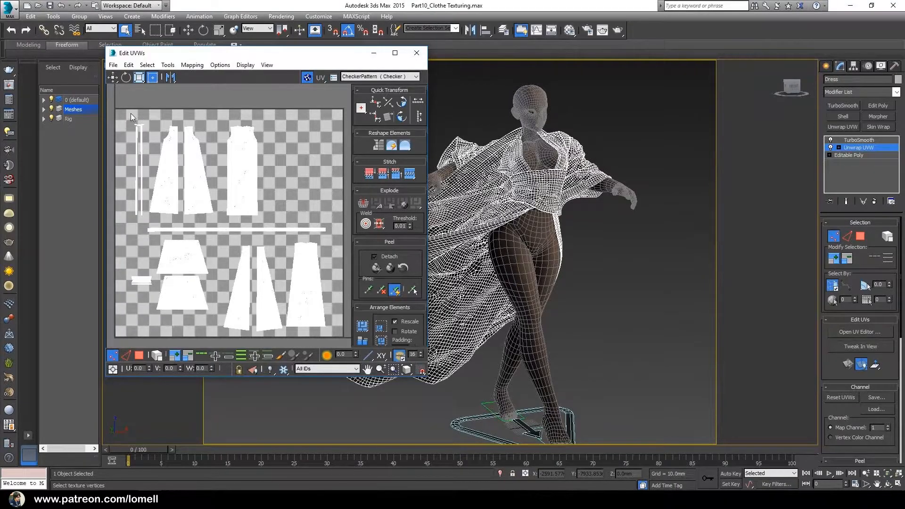
pyautogui.moveTo(126, 115); pyautogui.dragTo(341, 309)
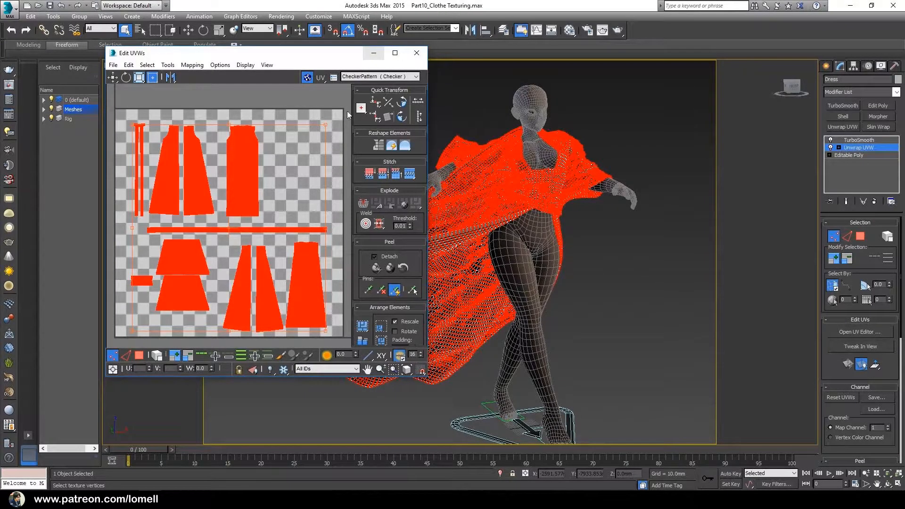
pyautogui.click(304, 118)
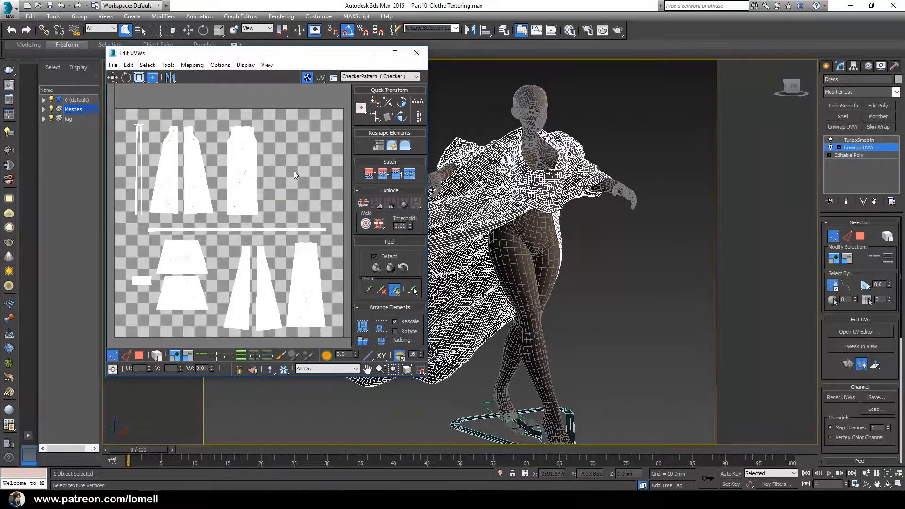
# - Render the dress's UVW template at 4000 x 4000 pixels
pyautogui.click(168, 65)
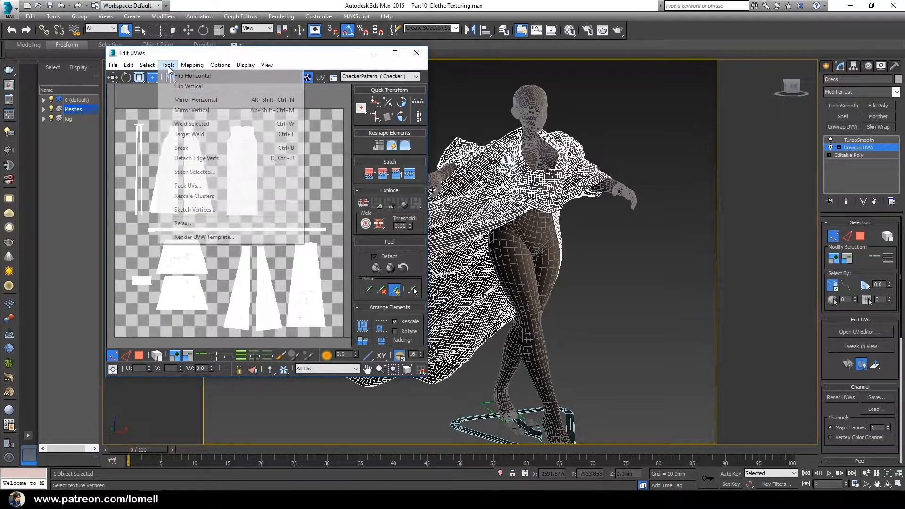
pyautogui.click(196, 237)
pyautogui.moveTo(133, 71); pyautogui.dragTo(518, 145)
pyautogui.write('4004000')
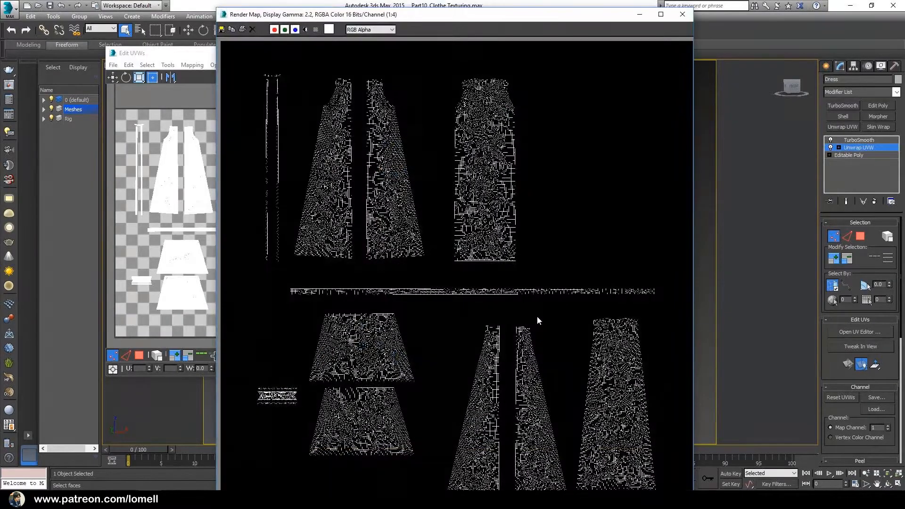
pyautogui.moveTo(459, 17); pyautogui.dragTo(498, 44)
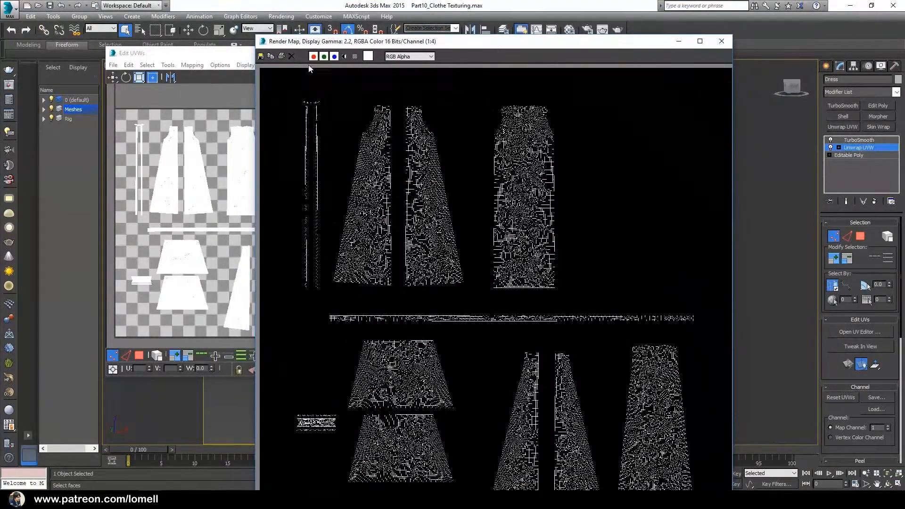
# - Save the rendered template as PNG over uv layout_Clothe_demo with RGB 48 bit and alpha channel, then close the render window
pyautogui.click(261, 56)
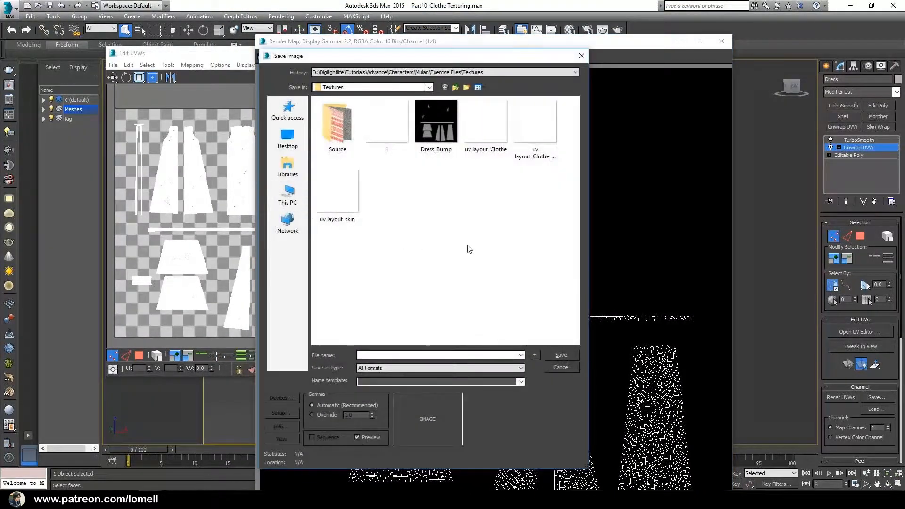
pyautogui.click(537, 132)
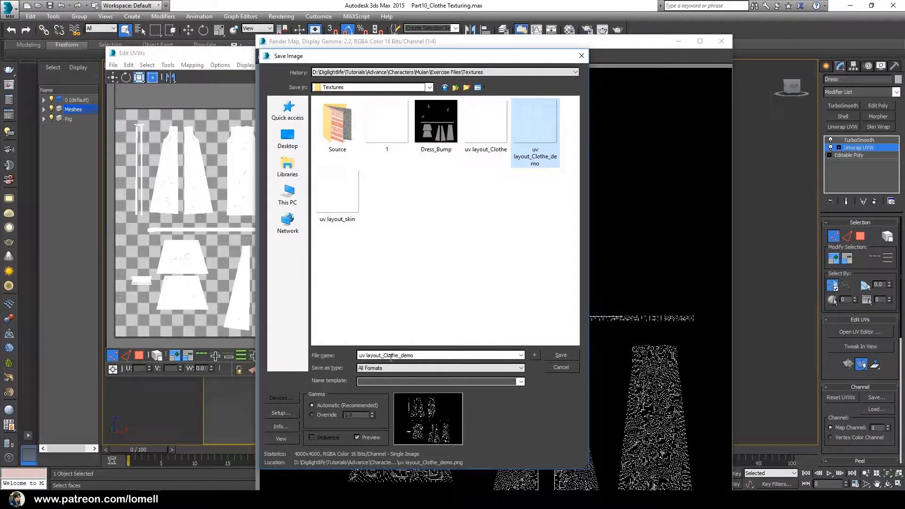
pyautogui.click(417, 366)
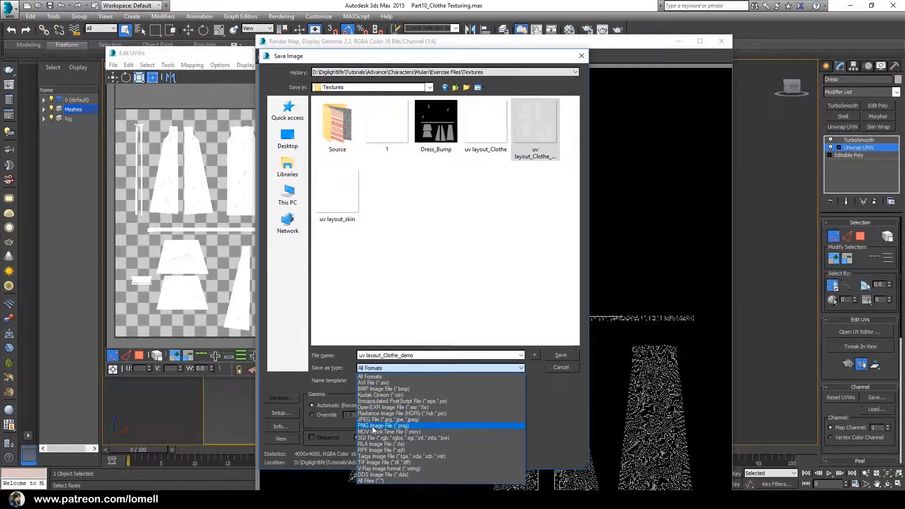
pyautogui.click(374, 426)
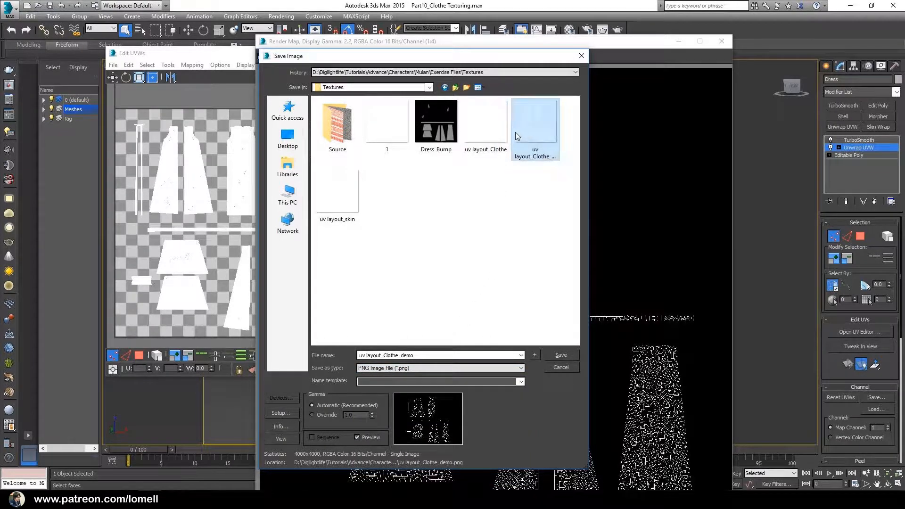
pyautogui.doubleClick(533, 130)
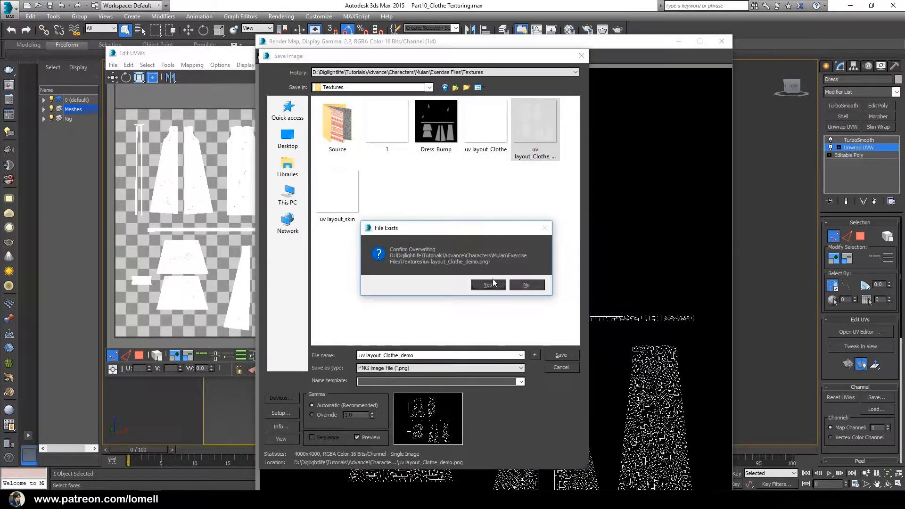
pyautogui.click(490, 282)
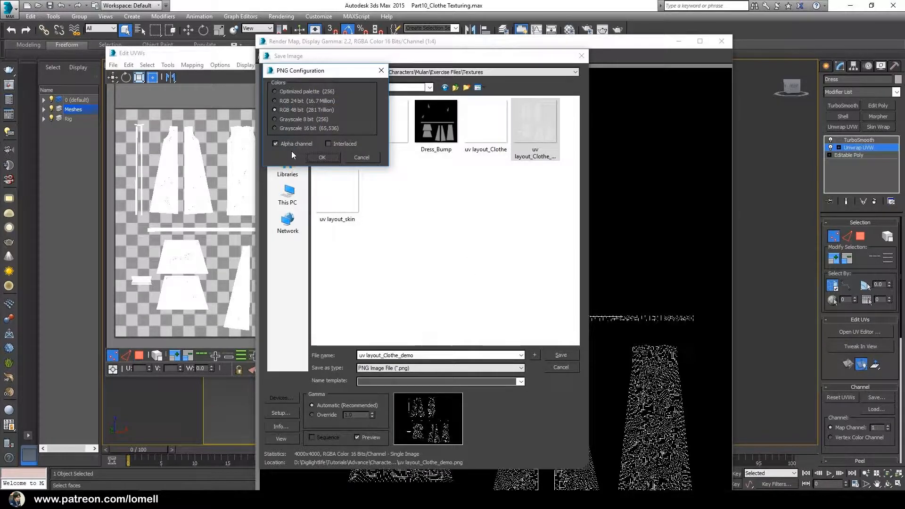
pyautogui.click(329, 157)
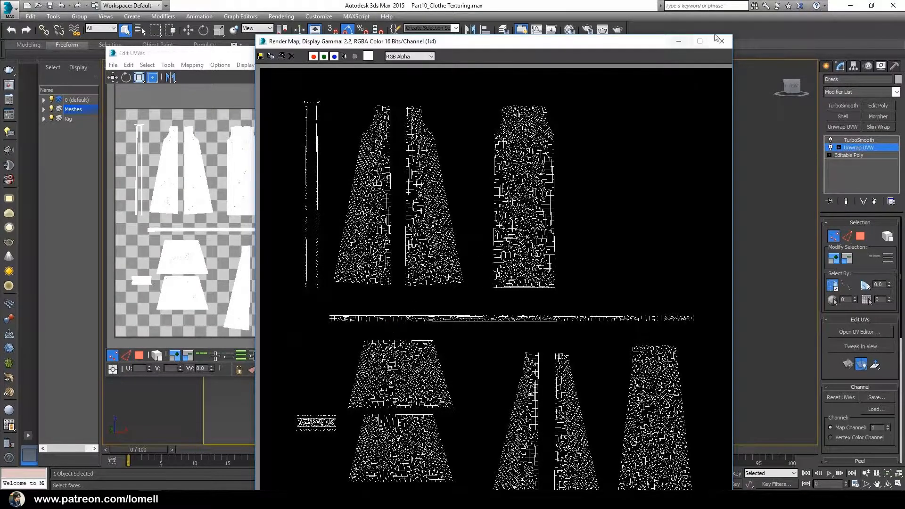
pyautogui.click(721, 41)
pyautogui.click(561, 113)
pyautogui.moveTo(308, 59); pyautogui.dragTo(307, 89)
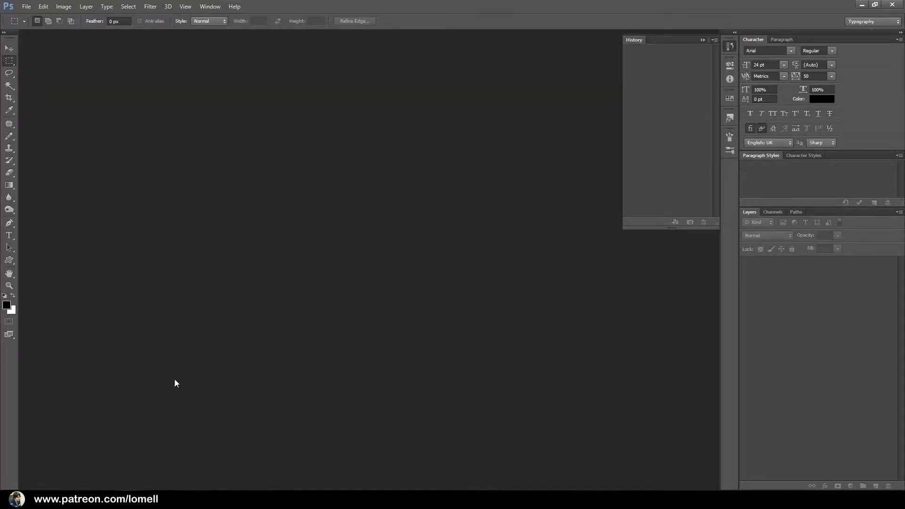
# - In Photoshop, open uv layout_Clothe_demo.png from the Textures folder and dock its document window
pyautogui.hotkey('ctrl', 'o')
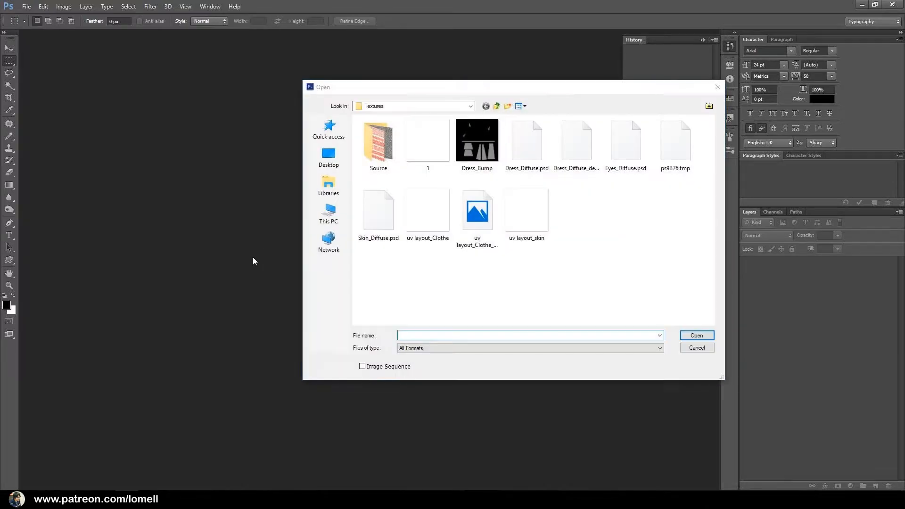
pyautogui.click(496, 106)
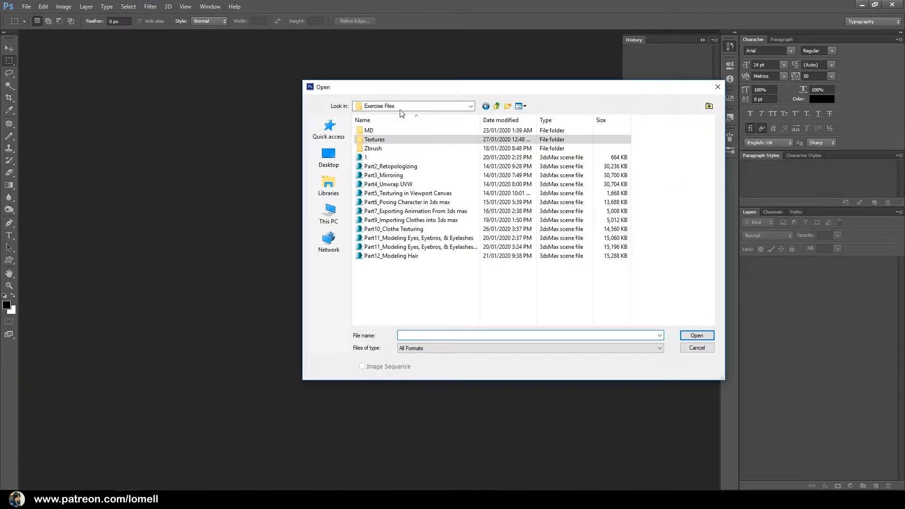
pyautogui.click(375, 144)
pyautogui.doubleClick(375, 144)
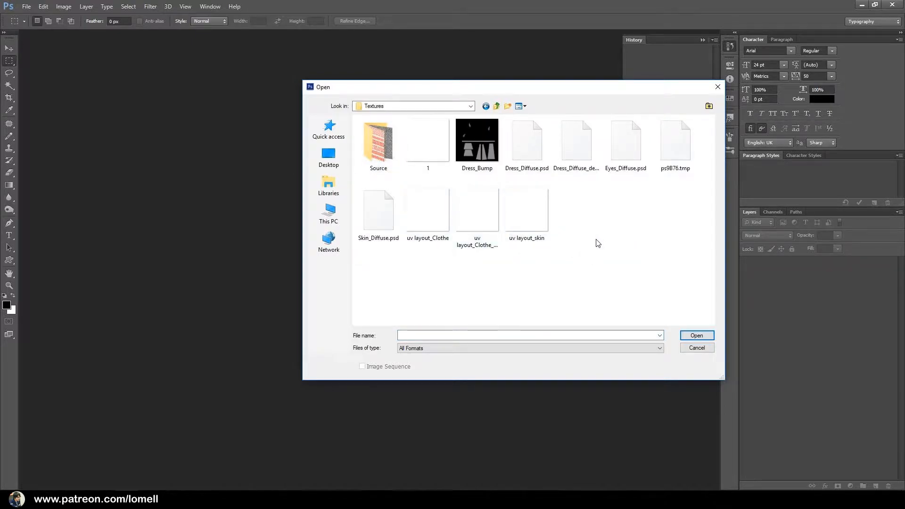
pyautogui.click(490, 225)
pyautogui.click(507, 291)
pyautogui.click(477, 238)
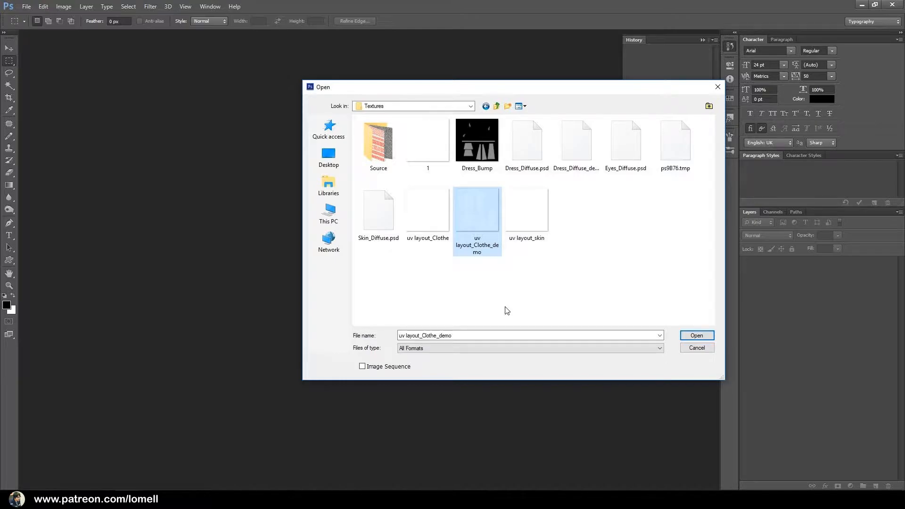
pyautogui.doubleClick(476, 218)
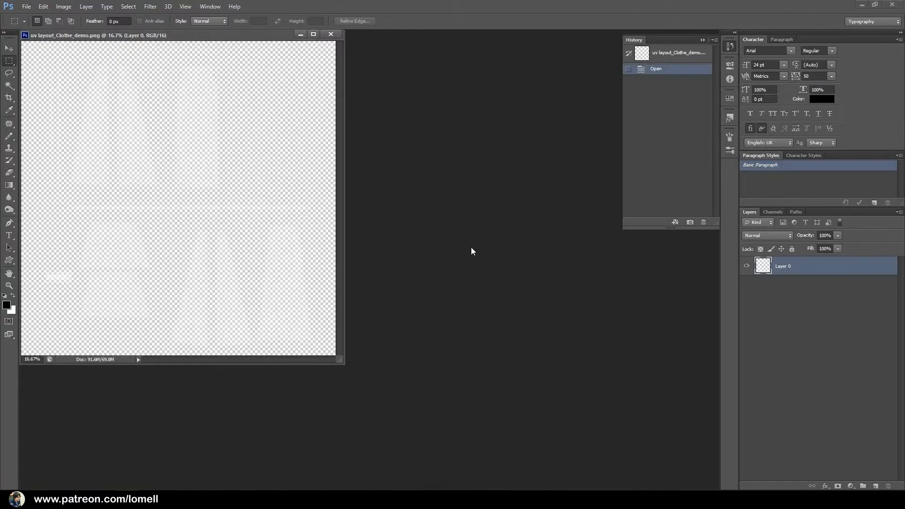
pyautogui.moveTo(253, 38); pyautogui.dragTo(303, 32)
# - Duplicate Layer 0 as "UV Layout" and lock the new layer completely
pyautogui.rightClick(840, 271)
pyautogui.click(730, 164)
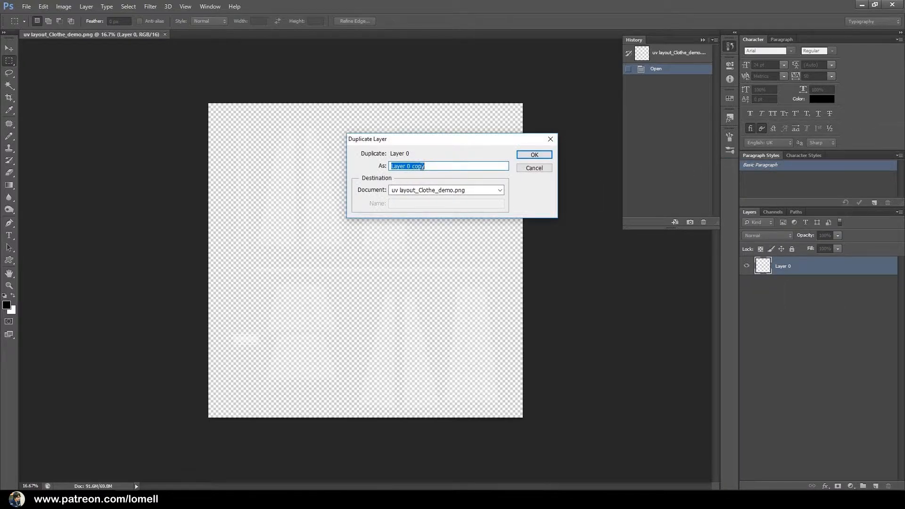
pyautogui.write('UV Layout')
pyautogui.click(534, 155)
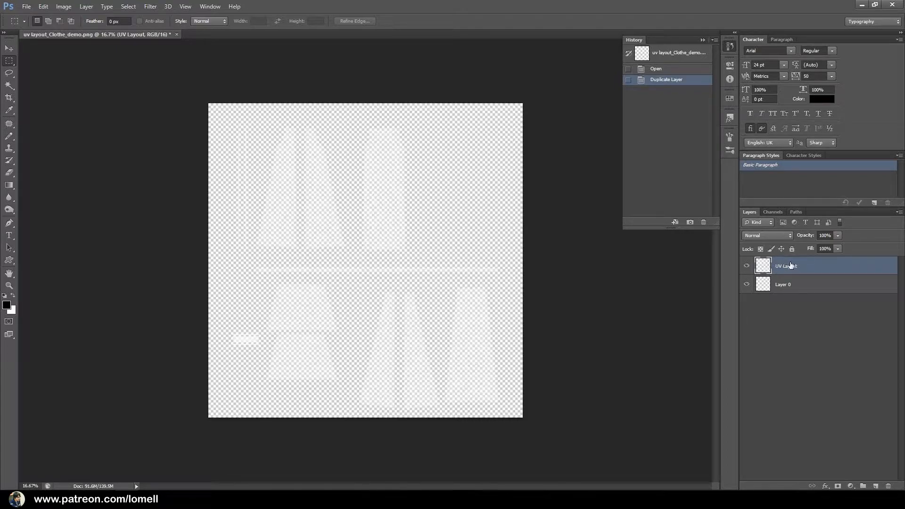
pyautogui.click(792, 249)
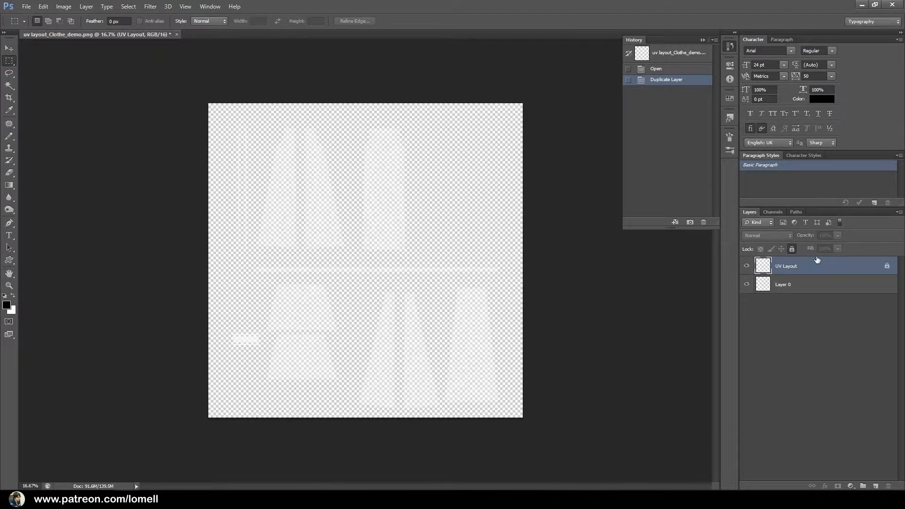
# - Make Layer 0 active and set the background colour to black (000000)
pyautogui.click(814, 288)
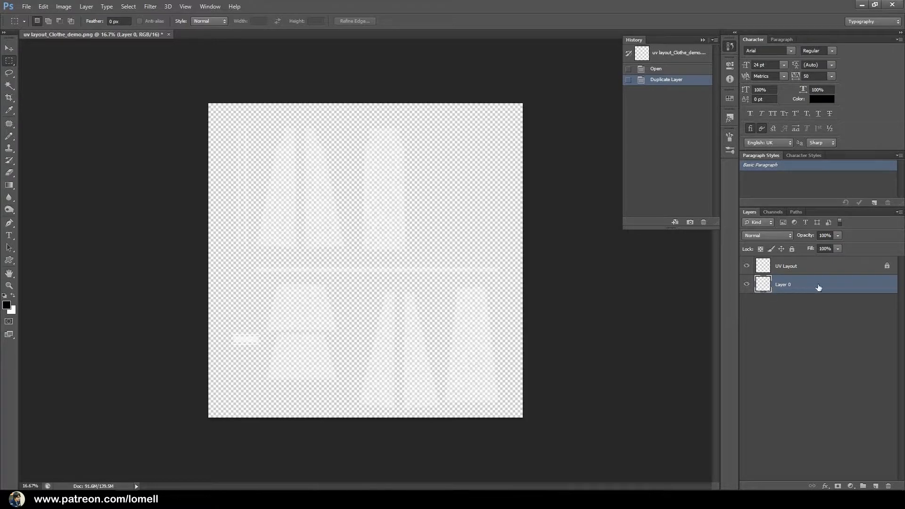
pyautogui.click(12, 310)
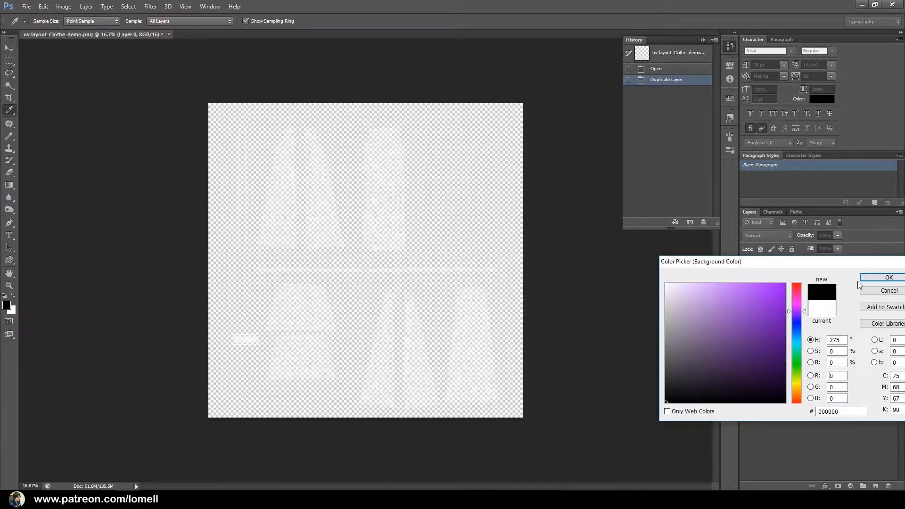
pyautogui.click(863, 277)
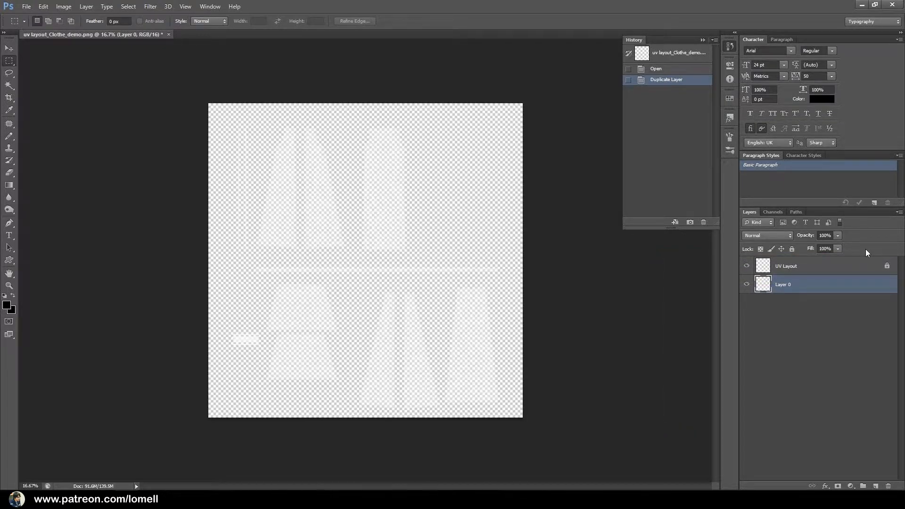
# - Fill Layer 0 with black, and on the UV Layout layer select all UV pieces by inverting a Magic Wand selection of the empty area
pyautogui.hotkey('ctrl', 'BackSpace')
pyautogui.click(811, 264)
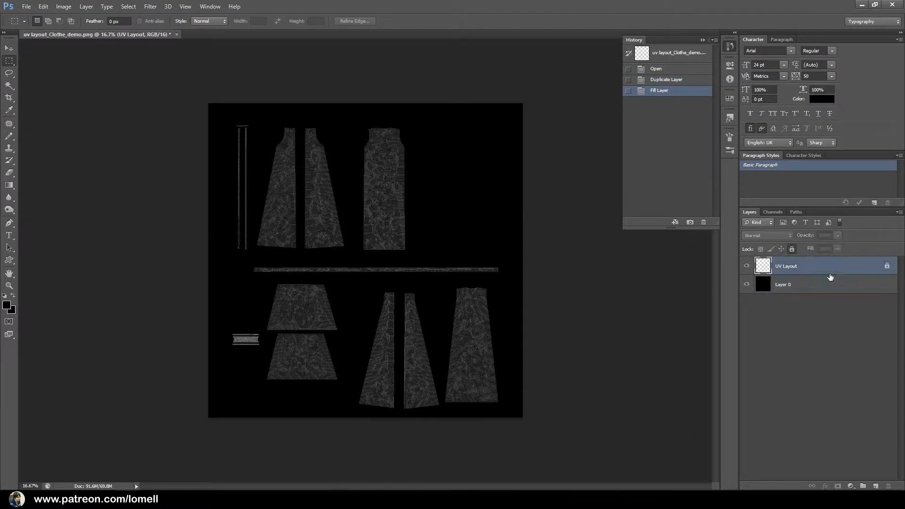
pyautogui.click(10, 87)
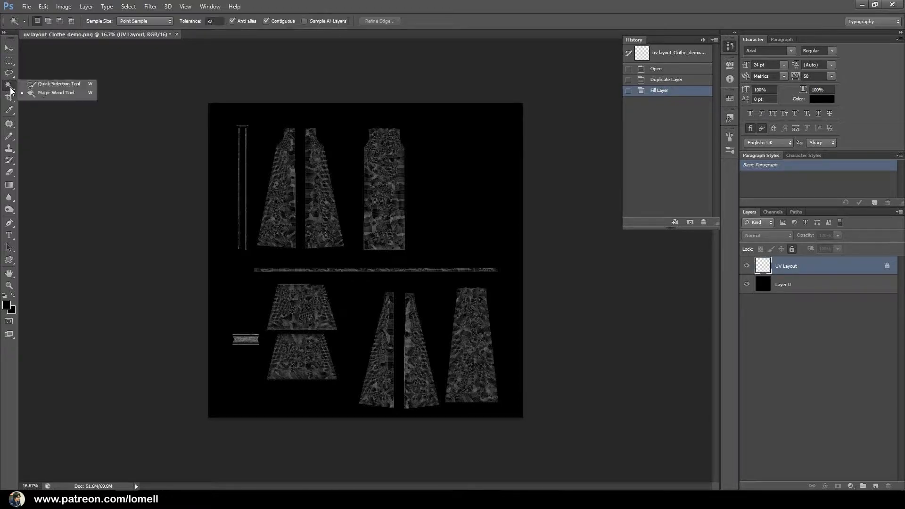
pyautogui.click(50, 95)
pyautogui.click(466, 151)
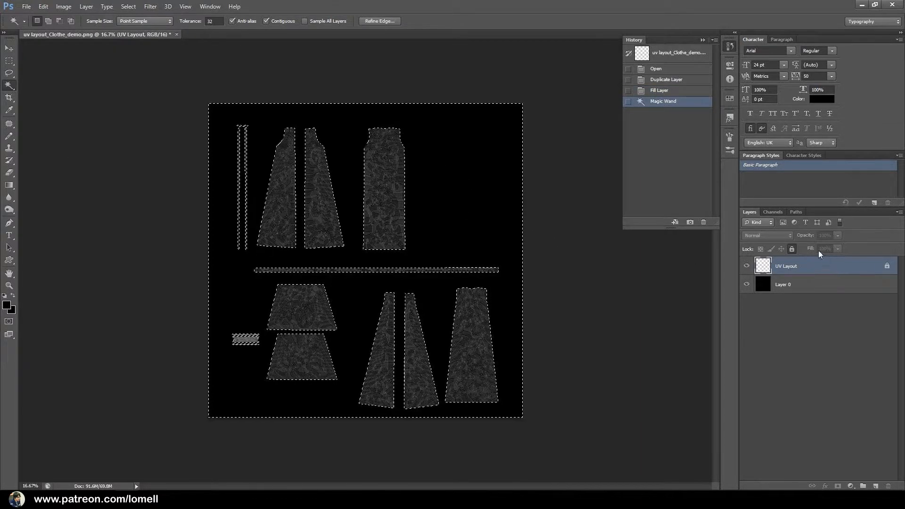
pyautogui.press('shift')
pyautogui.hotkey('ctrl', 'shift', 'i')
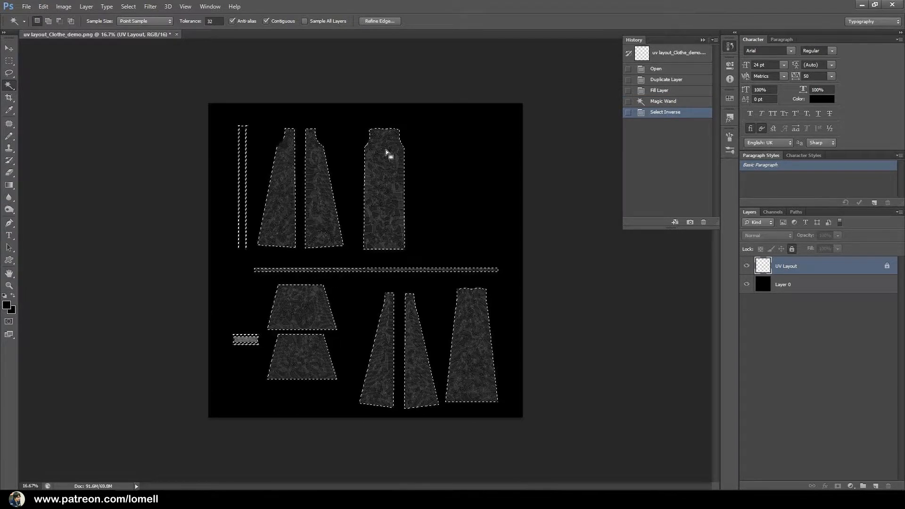
# - Expand the UV piece selection by 5 pixels and check its margin around the wireframe edges
pyautogui.click(132, 7)
pyautogui.moveTo(200, 111)
pyautogui.click(235, 127)
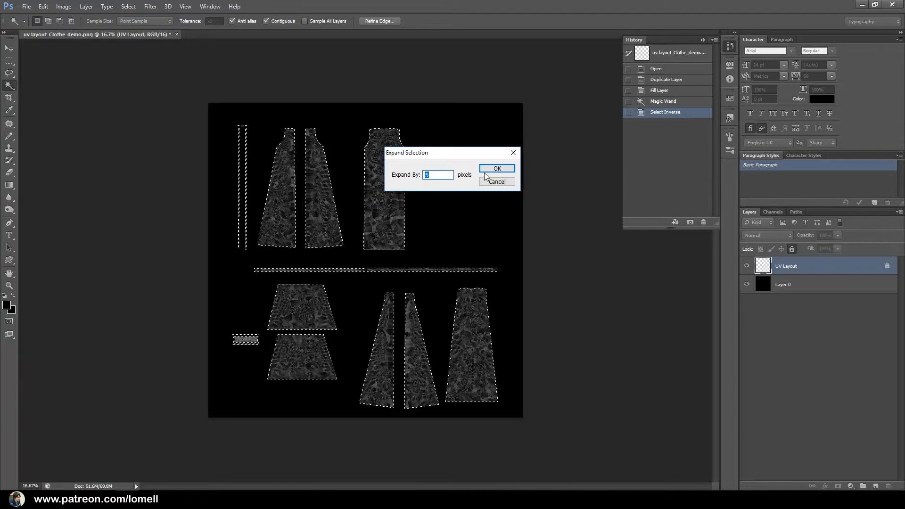
pyautogui.click(497, 168)
pyautogui.moveTo(237, 248); pyautogui.dragTo(326, 294)
pyautogui.moveTo(485, 220); pyautogui.dragTo(527, 252)
pyautogui.moveTo(527, 252); pyautogui.dragTo(467, 257)
pyautogui.click(414, 245)
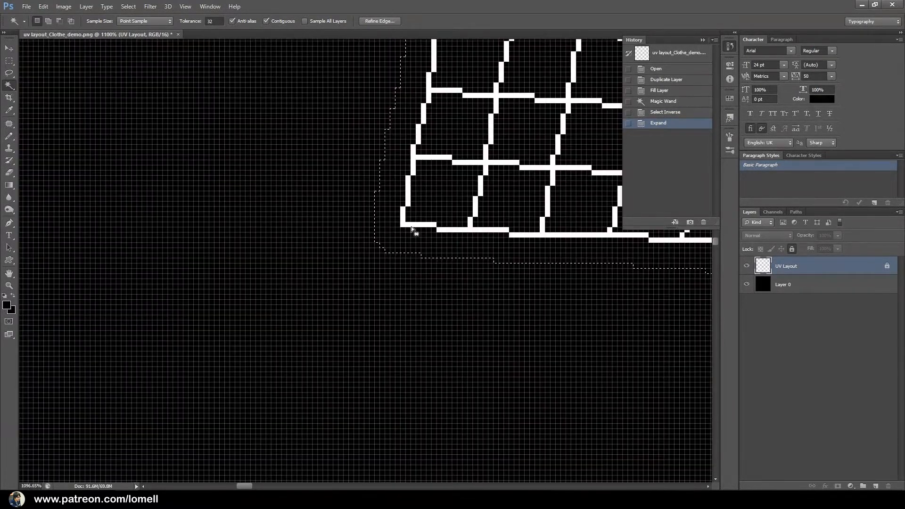
pyautogui.hotkey('ctrl', '0')
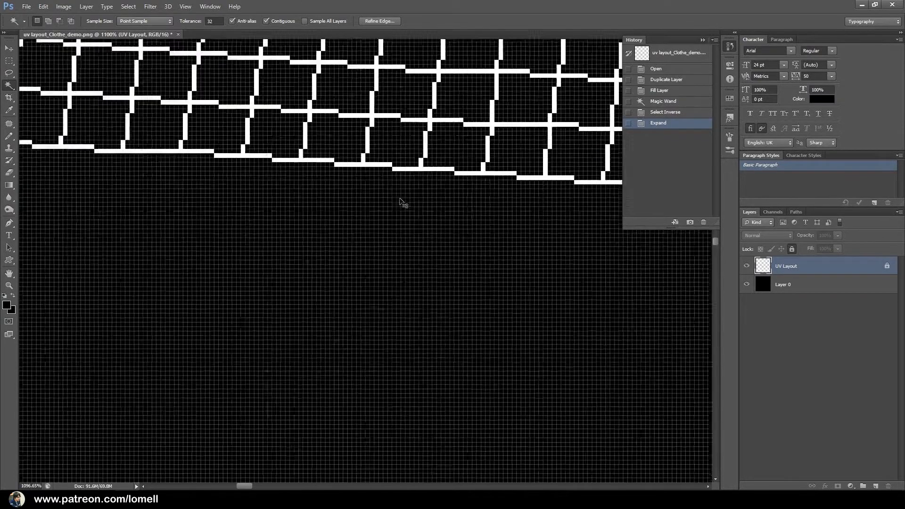
# - Hide the UV Layout layer and add a new layer named "Pattern" above Layer 0
pyautogui.click(746, 265)
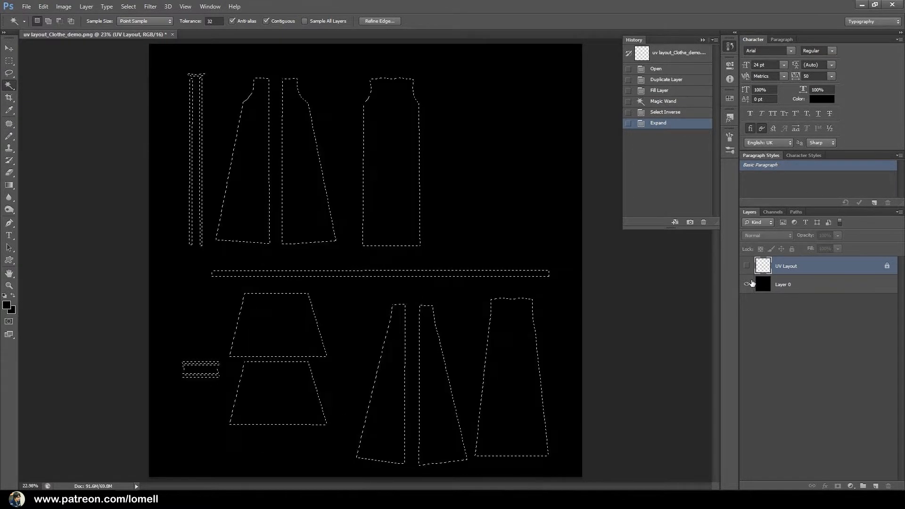
pyautogui.click(818, 293)
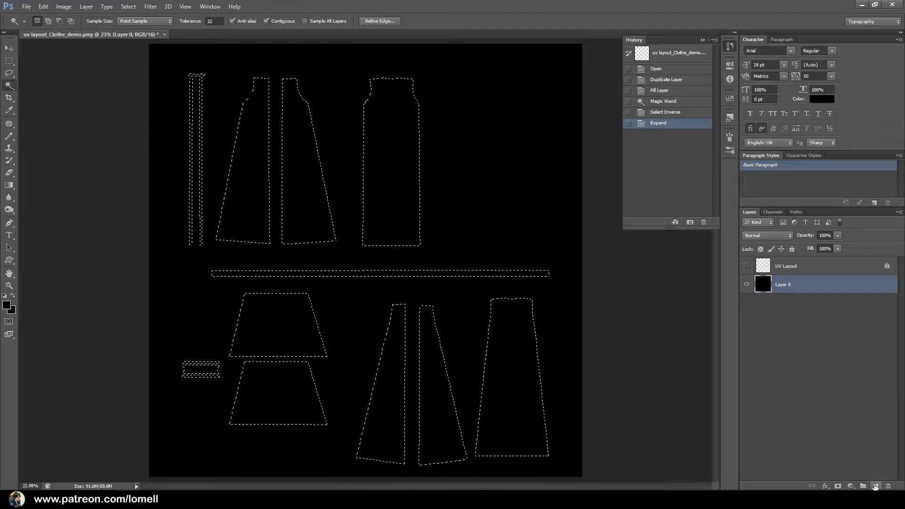
pyautogui.click(875, 486)
pyautogui.doubleClick(784, 284)
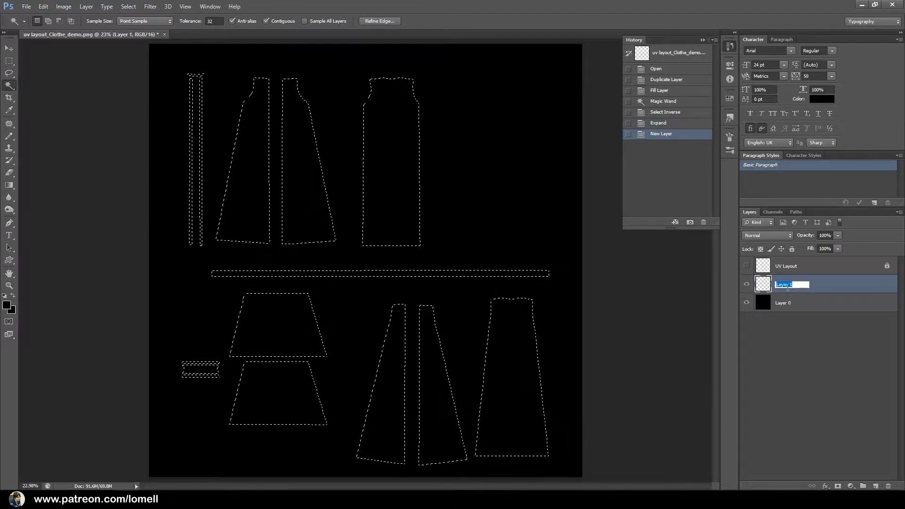
pyautogui.write('Pattern')
pyautogui.press('Return')
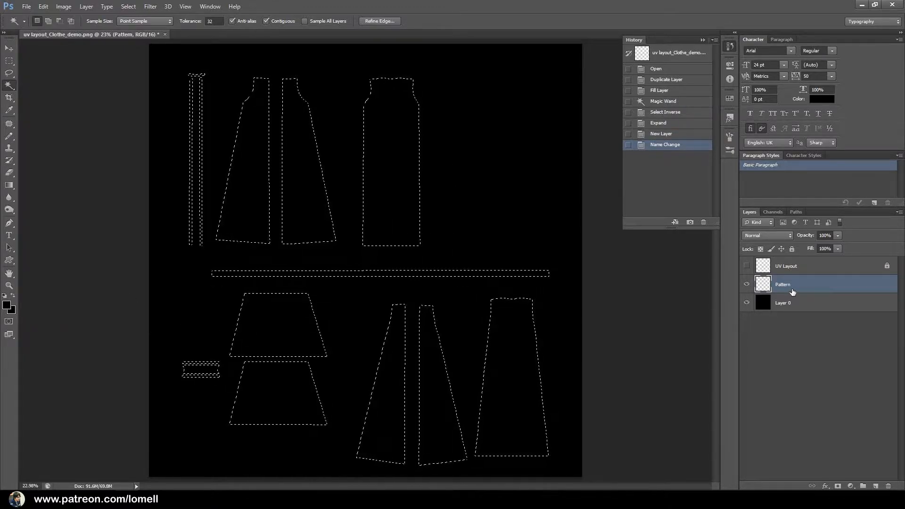
# - Set the background colour to white, fill the selected UV pieces with it on the Pattern layer, and deselect
pyautogui.click(11, 309)
pyautogui.click(665, 284)
pyautogui.click(887, 277)
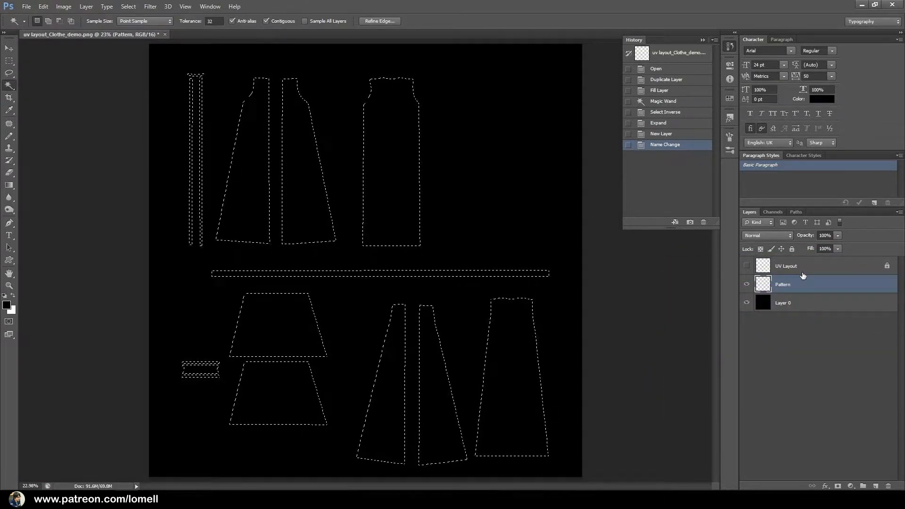
pyautogui.hotkey('ctrl', 'BackSpace')
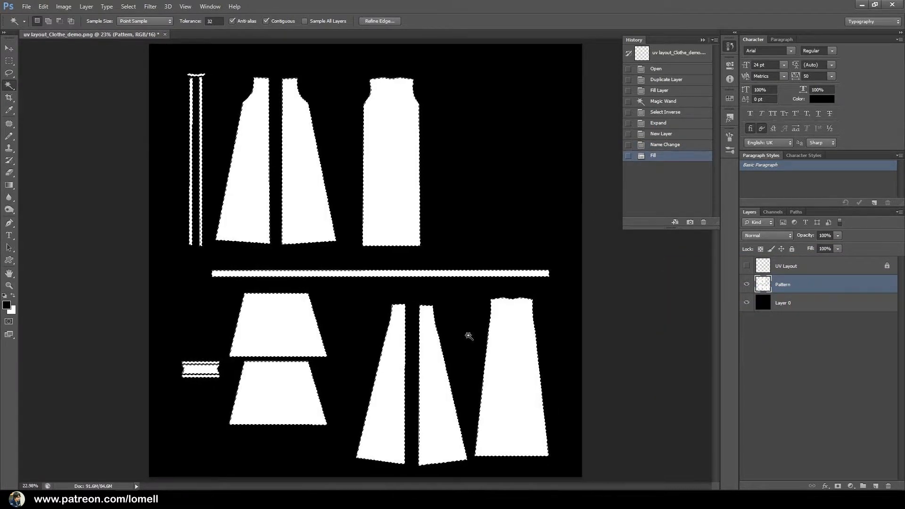
pyautogui.hotkey('ctrl', 'd')
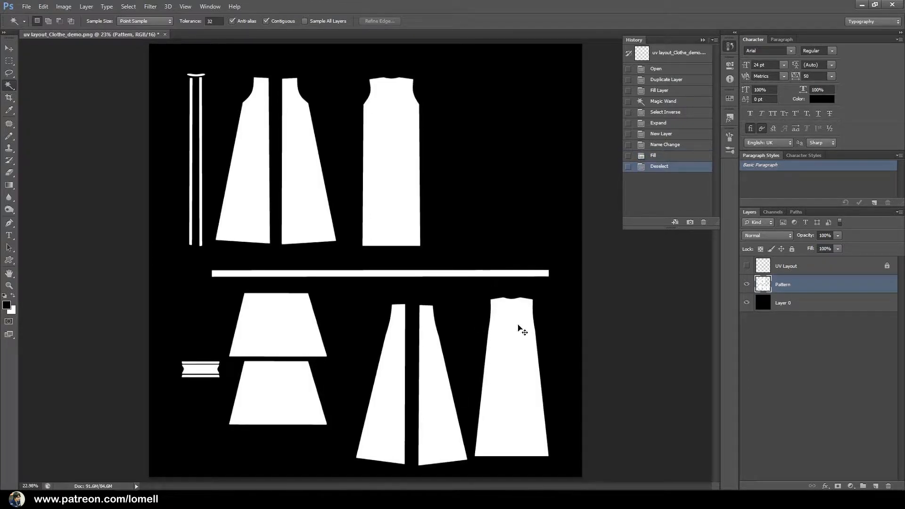
# - Try picking the individual white pattern pieces one by one with the Magic Wand, and clear the selection
pyautogui.scroll(-1, 522, 330)
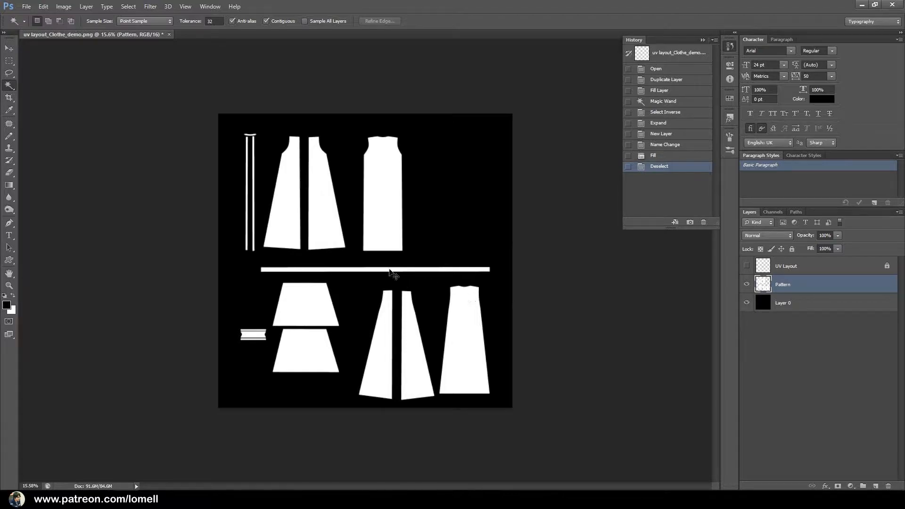
pyautogui.scroll(2, 399, 280)
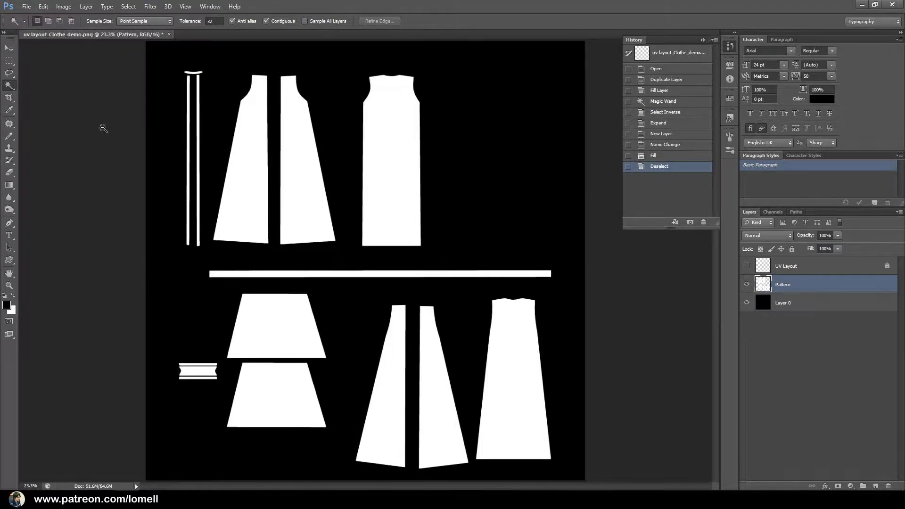
pyautogui.click(390, 176)
pyautogui.click(309, 177)
pyautogui.click(234, 196)
pyautogui.click(256, 313)
pyautogui.click(281, 398)
pyautogui.click(397, 407)
pyautogui.click(437, 402)
pyautogui.click(514, 388)
pyautogui.click(274, 318)
pyautogui.click(289, 404)
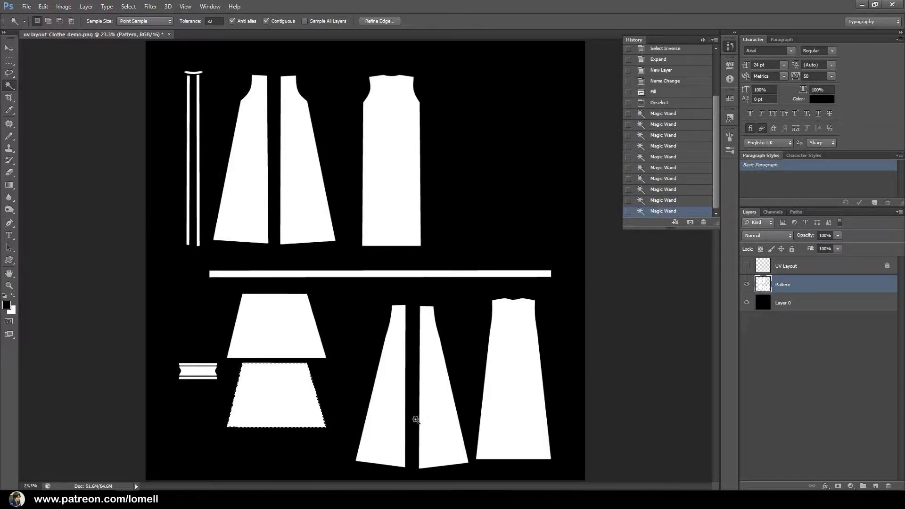
pyautogui.hotkey('ctrl', 'd')
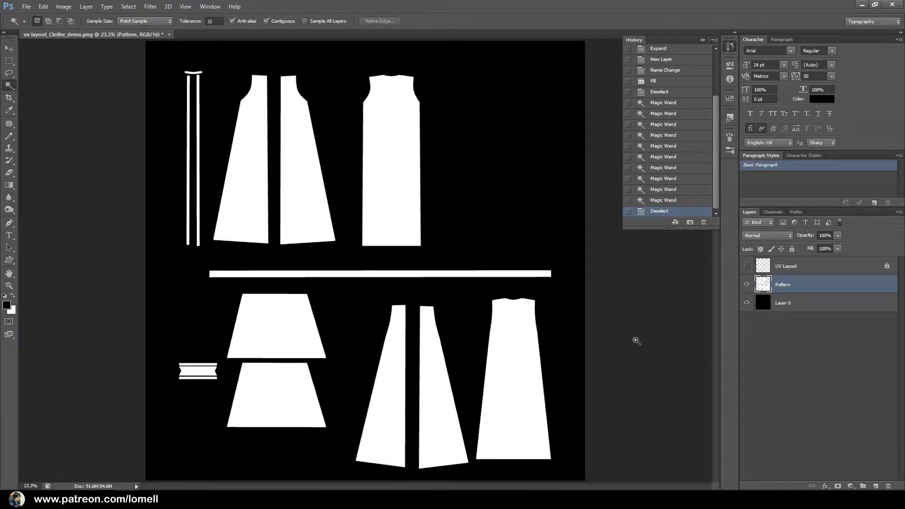
# - Hide the Pattern layer and load its filled shapes as a selection
pyautogui.click(746, 285)
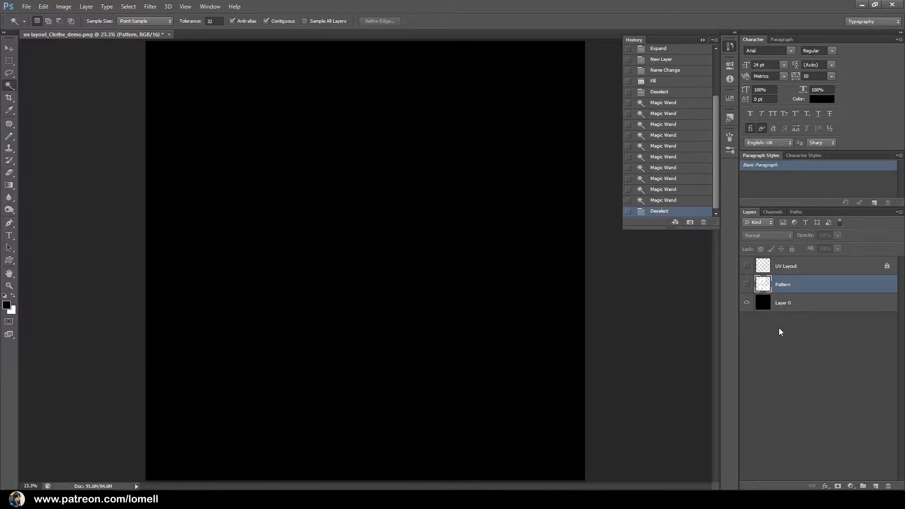
pyautogui.keyDown('ctrl'); pyautogui.click(765, 286); pyautogui.keyUp('ctrl')
pyautogui.scroll(-2, 458, 341)
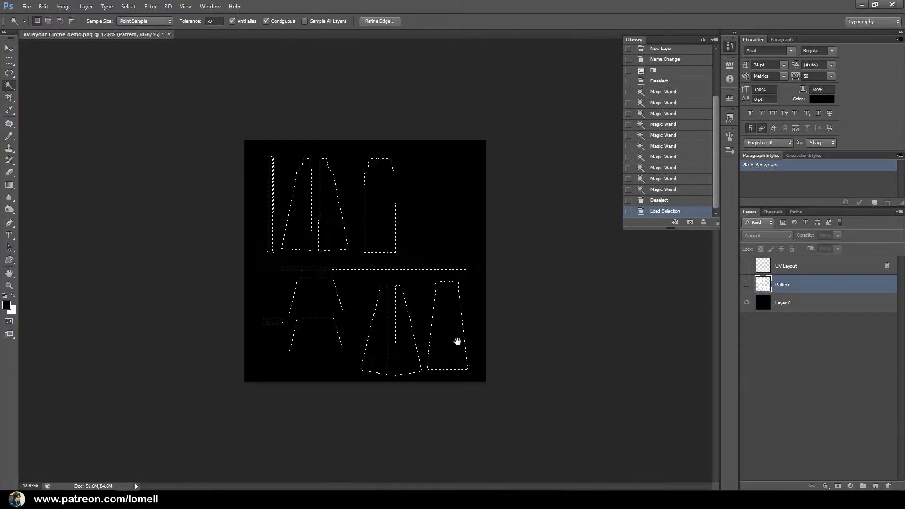
pyautogui.scroll(2, 286, 196)
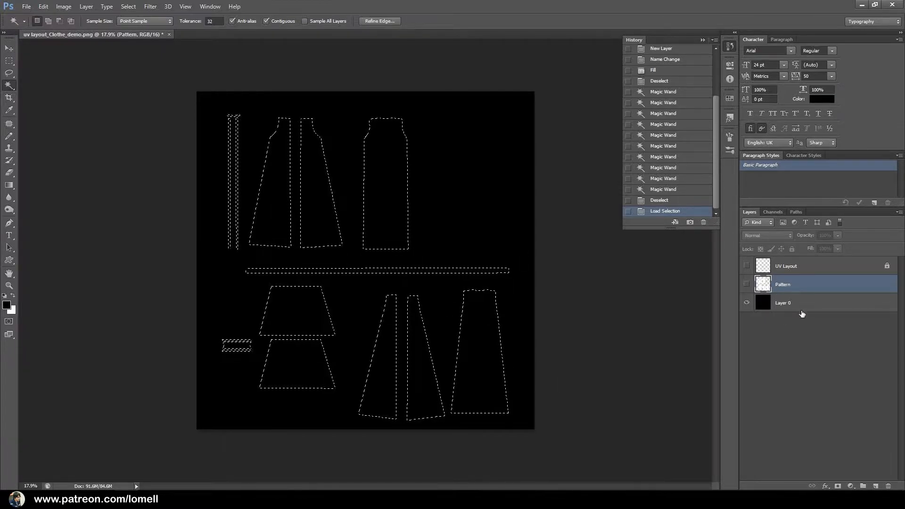
# - Add a new layer named "Reds" directly above Layer 0, keeping the pattern selection active
pyautogui.click(839, 305)
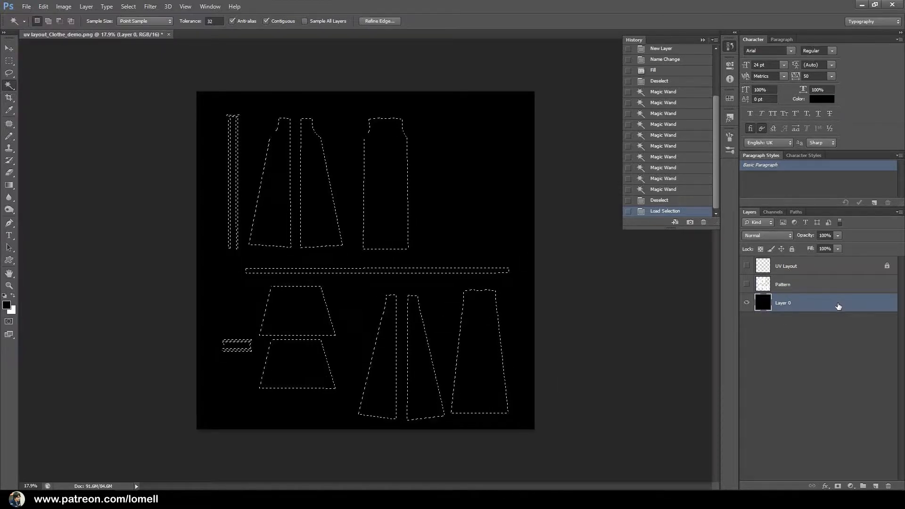
pyautogui.click(876, 486)
pyautogui.doubleClick(782, 303)
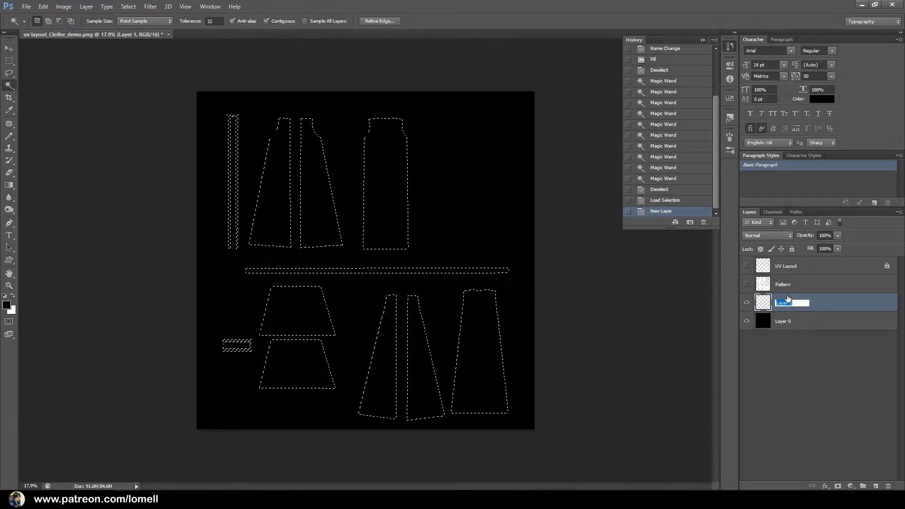
pyautogui.write('Reds')
pyautogui.press('Return')
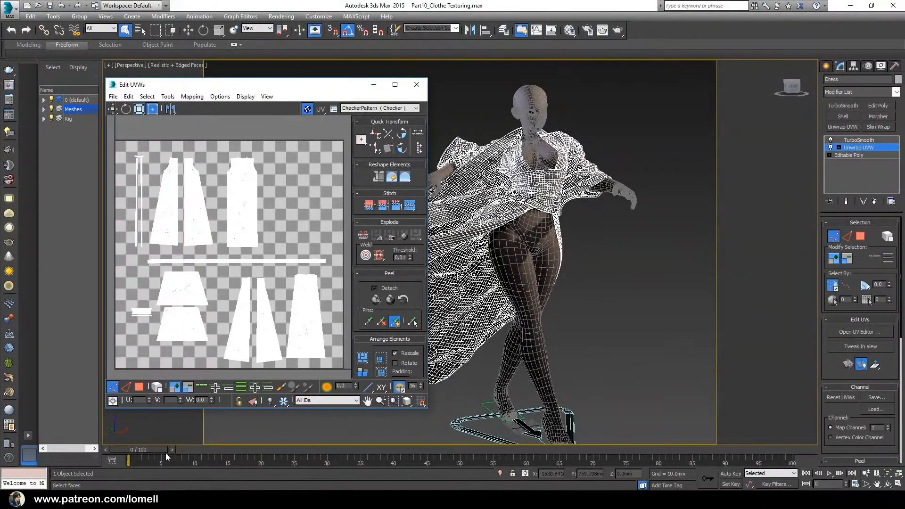
# - In 3ds Max, use polygon element selection to select the dress's outer cloth and long edge strip, leaving out the inner lining
pyautogui.click(860, 236)
pyautogui.click(478, 175)
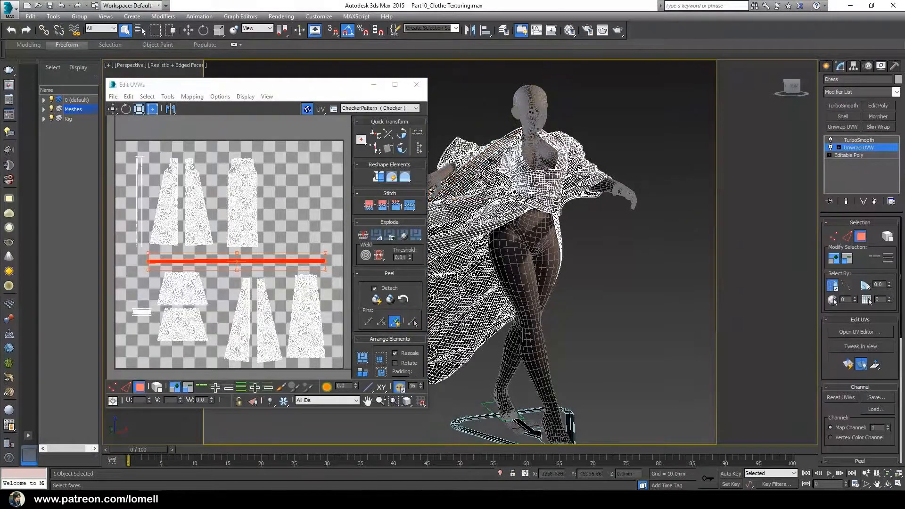
pyautogui.click(474, 208)
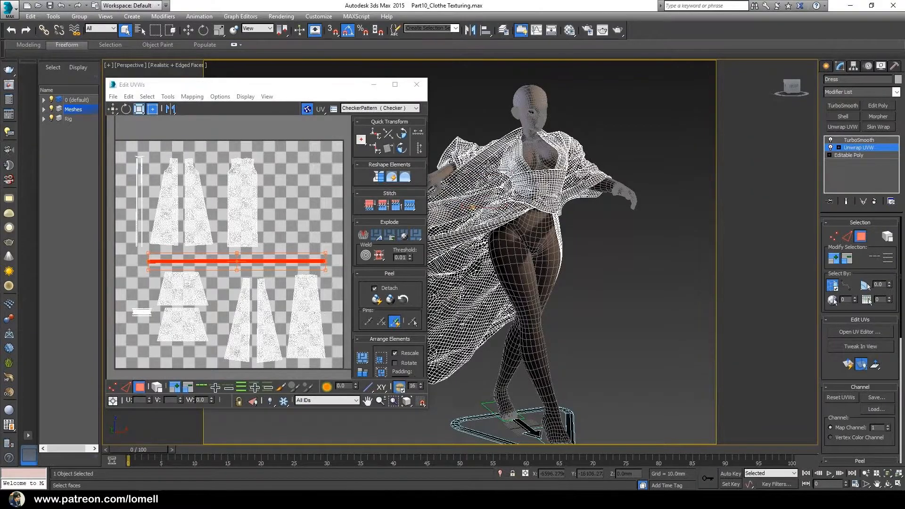
pyautogui.click(889, 238)
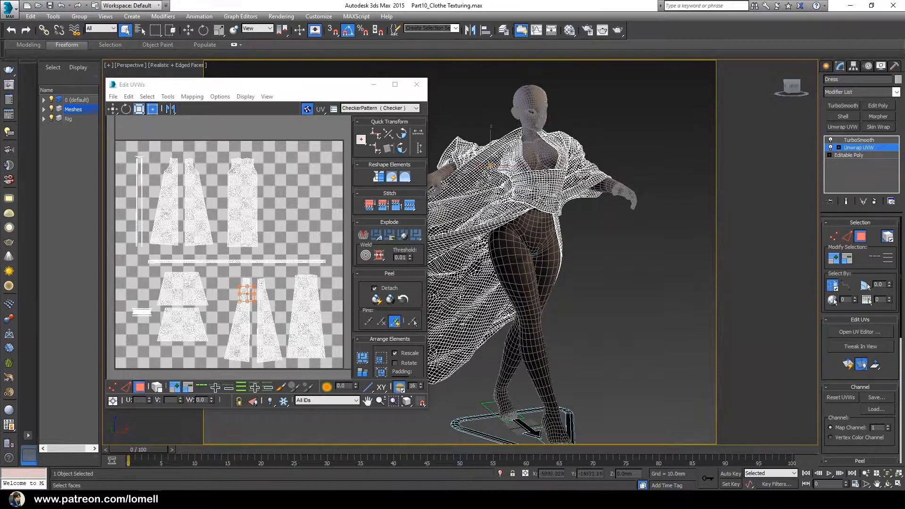
pyautogui.click(488, 171)
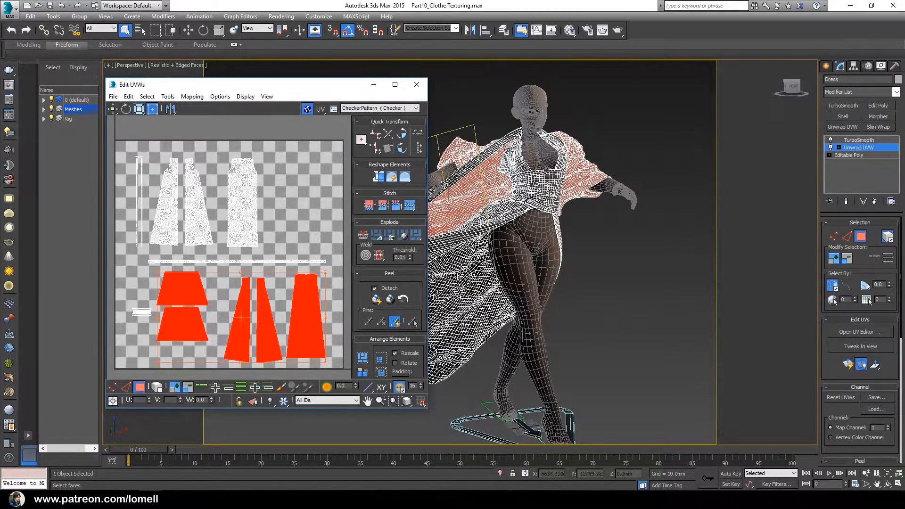
pyautogui.keyDown('ctrl'); pyautogui.click(492, 252); pyautogui.keyUp('ctrl')
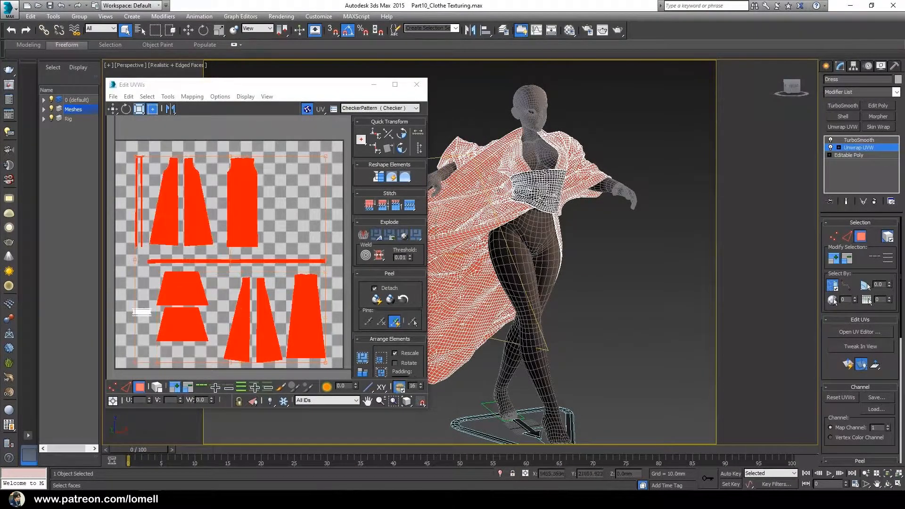
pyautogui.keyDown('alt'); pyautogui.click(466, 234); pyautogui.keyUp('alt')
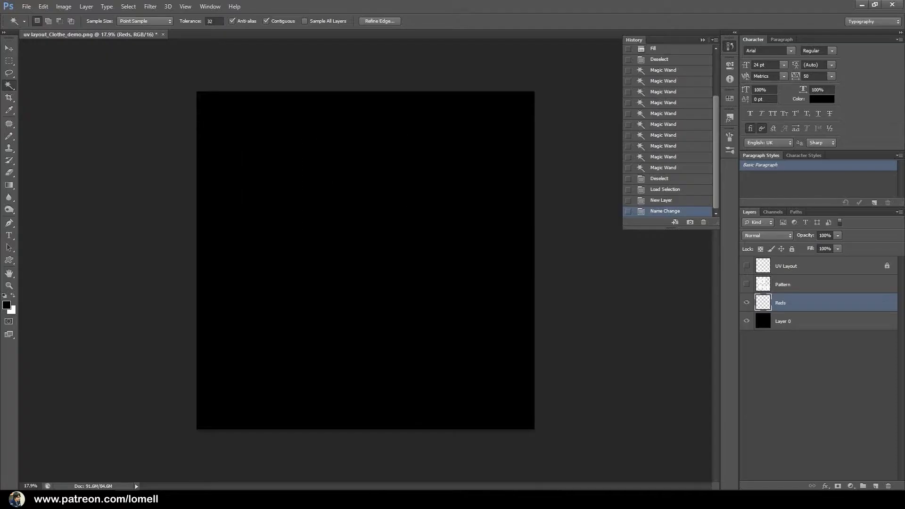
# - Back in Photoshop, subtract the upper row of pieces and the small belt piece from the selection with the Rectangular Marquee
pyautogui.press('m')
pyautogui.moveTo(196, 91); pyautogui.dragTo(431, 254)
pyautogui.moveTo(205, 329); pyautogui.dragTo(261, 366)
# - Set the background colour to dark red (8f1313), fill the selected pieces with it on the Reds layer, and deselect
pyautogui.click(14, 312)
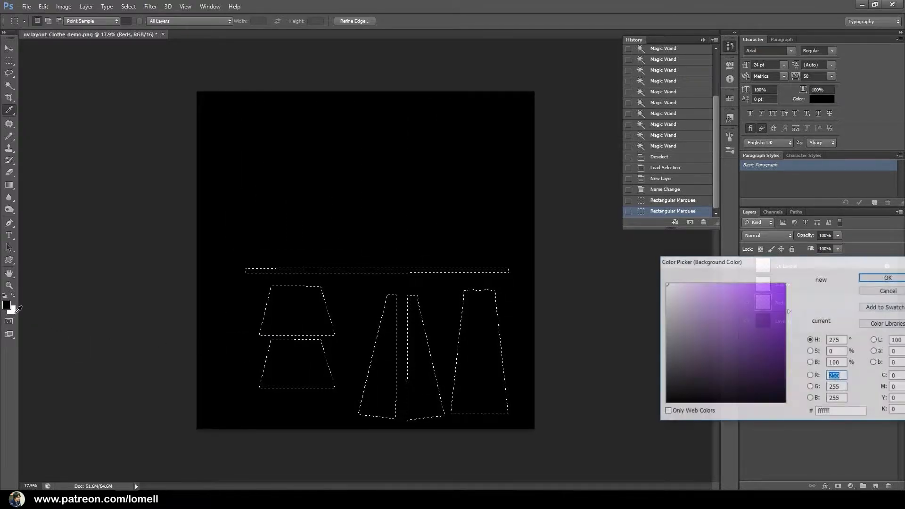
pyautogui.moveTo(771, 299); pyautogui.dragTo(783, 335)
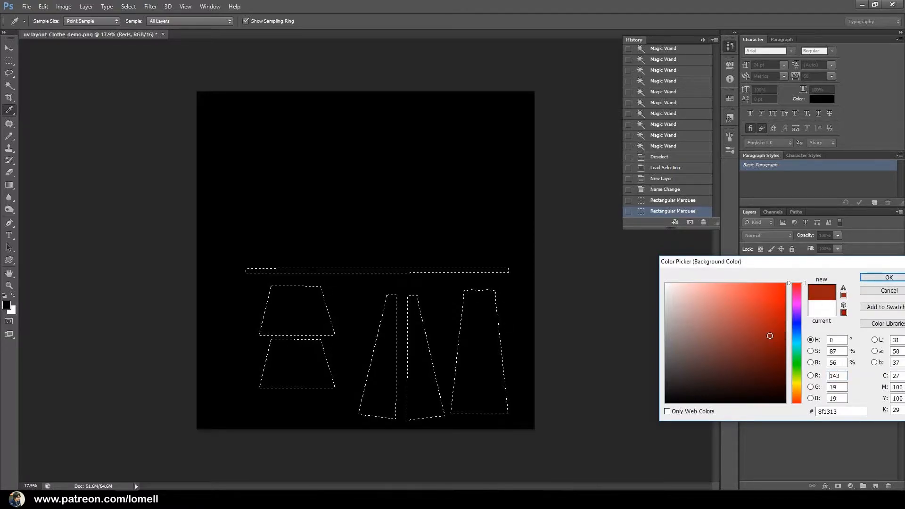
pyautogui.click(888, 277)
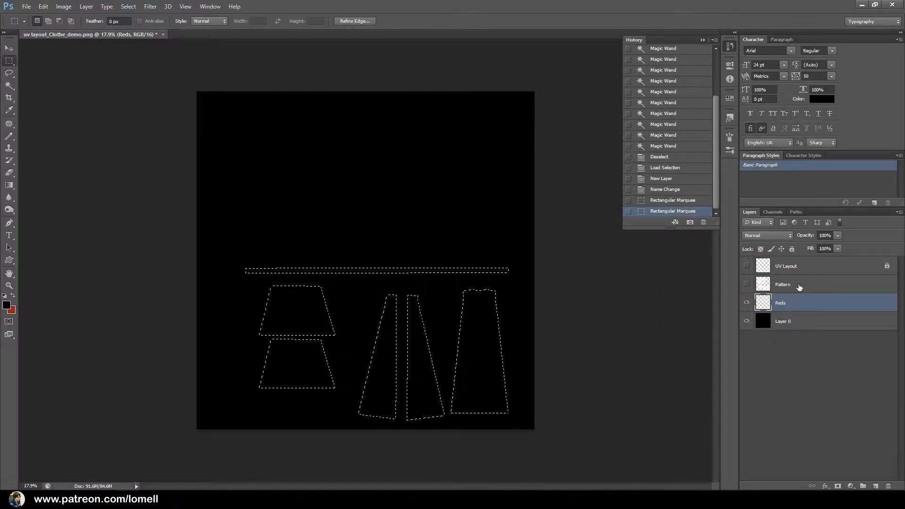
pyautogui.hotkey('ctrl', 'BackSpace')
pyautogui.hotkey('ctrl', 'd')
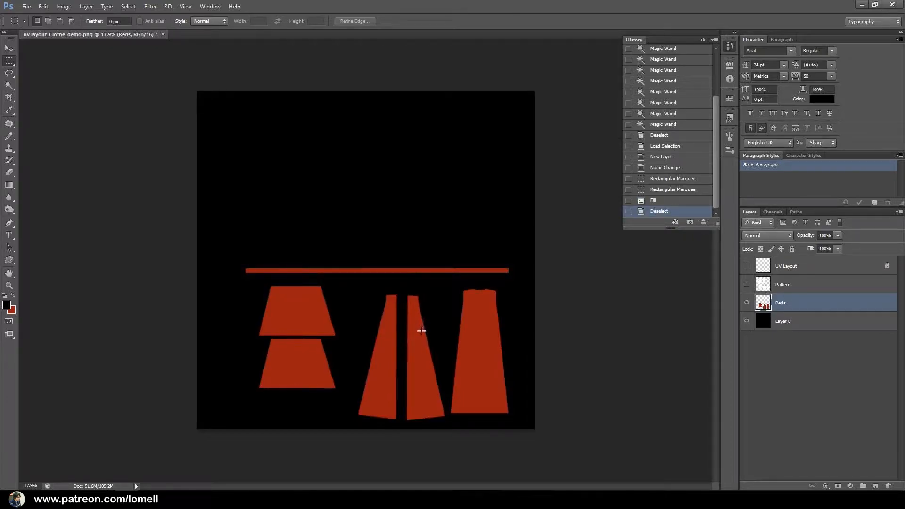
# - Load the Pattern layer as a selection, check the inner lining's pieces in 3ds Max, and subtract everything below the upper row in Photoshop
pyautogui.keyDown('ctrl'); pyautogui.click(763, 286); pyautogui.keyUp('ctrl')
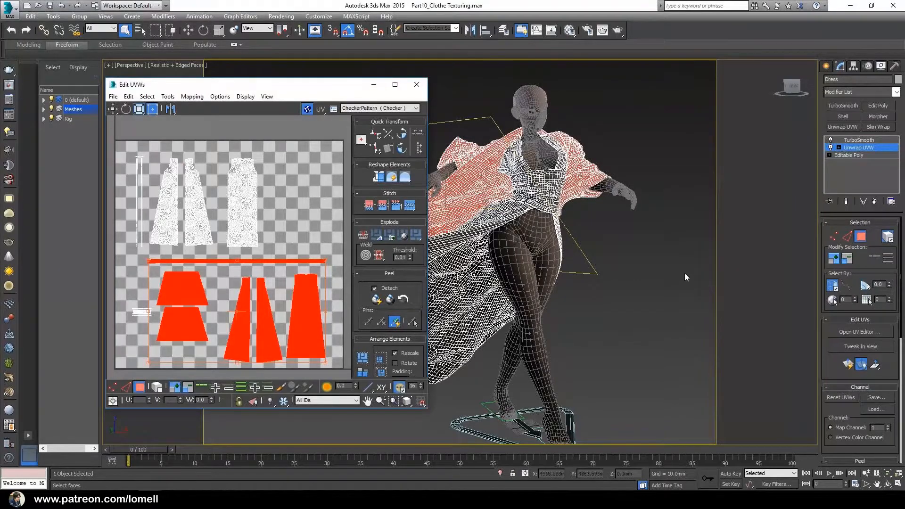
pyautogui.click(472, 277)
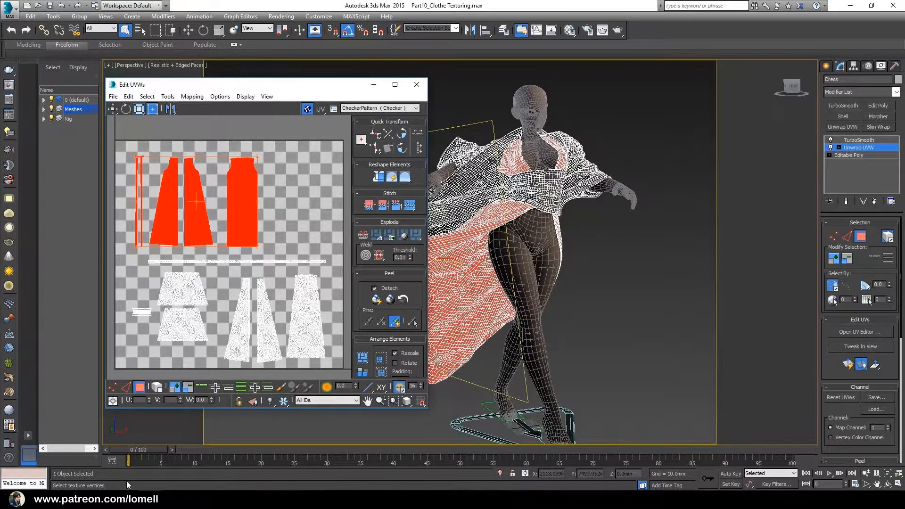
pyautogui.click(126, 498)
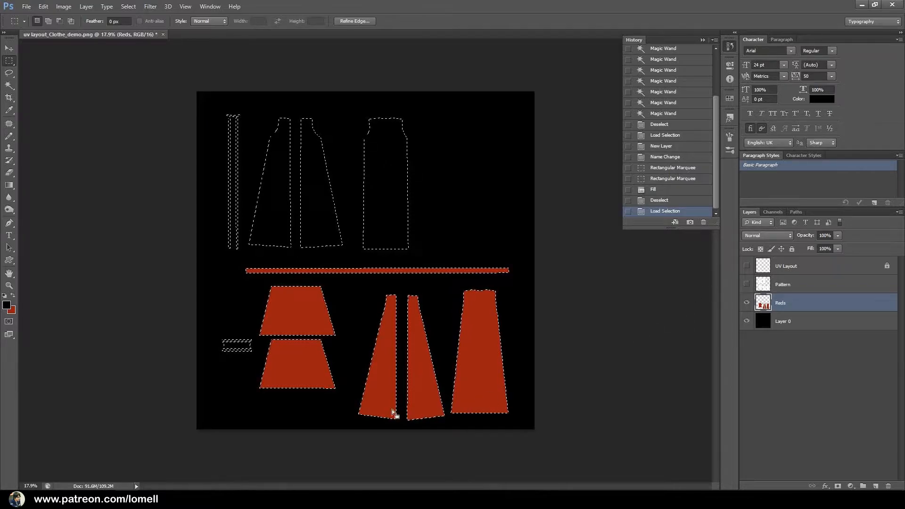
pyautogui.moveTo(207, 430); pyautogui.dragTo(600, 238)
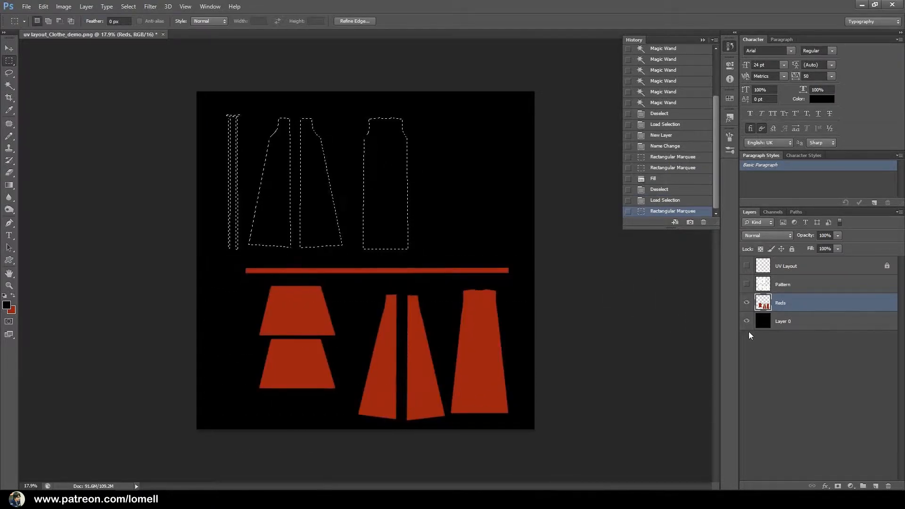
# - Add a new layer named "Pink" directly above Layer 0, keeping the selection active
pyautogui.click(826, 326)
pyautogui.click(875, 486)
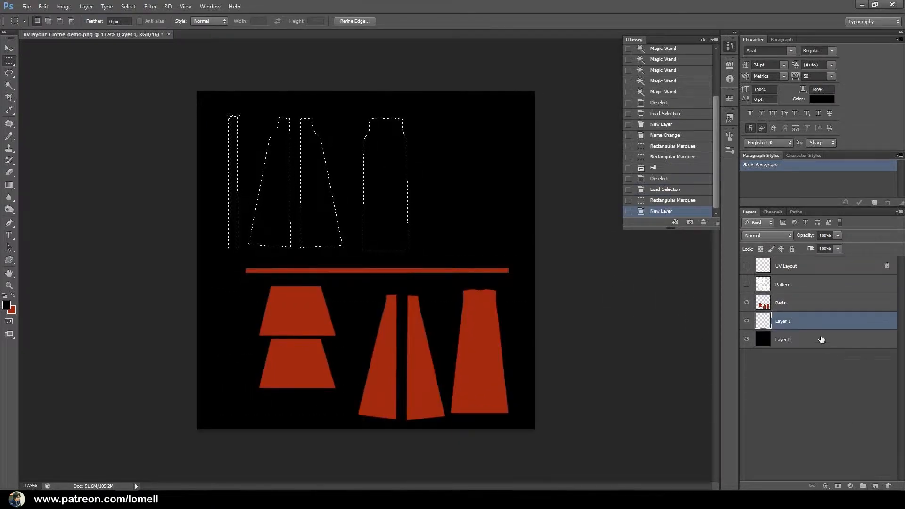
pyautogui.doubleClick(782, 321)
pyautogui.write('Pl')
pyautogui.write('nk')
pyautogui.press('Return')
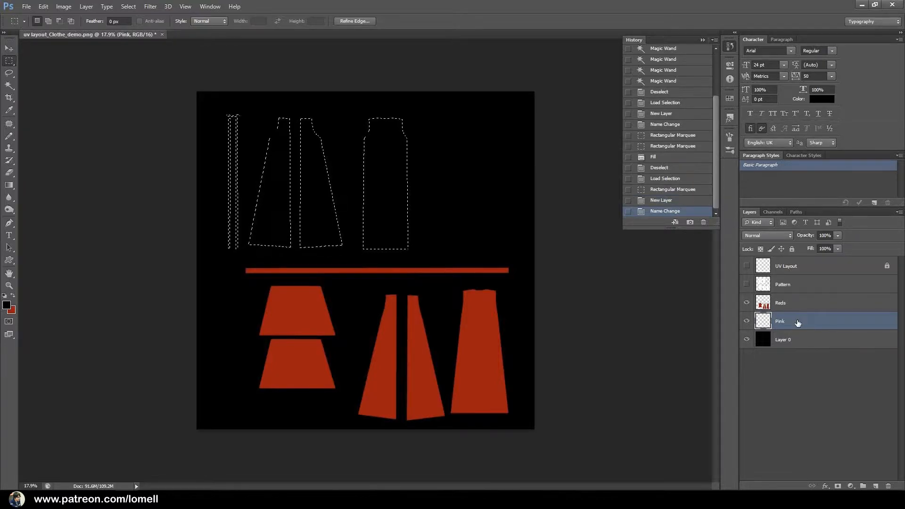
# - Set the background colour to pink (de6eca) and fill the selected upper-row pieces with it on the Pink layer
pyautogui.click(12, 311)
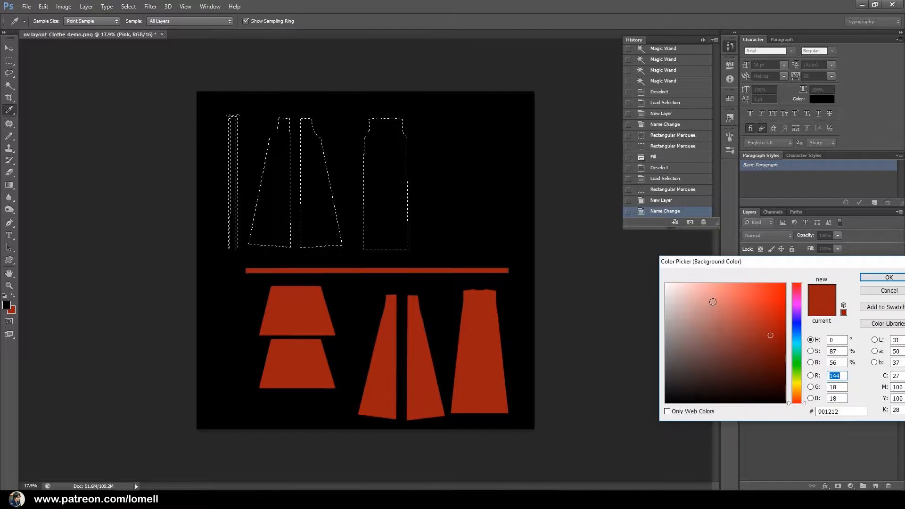
pyautogui.click(725, 298)
pyautogui.click(796, 297)
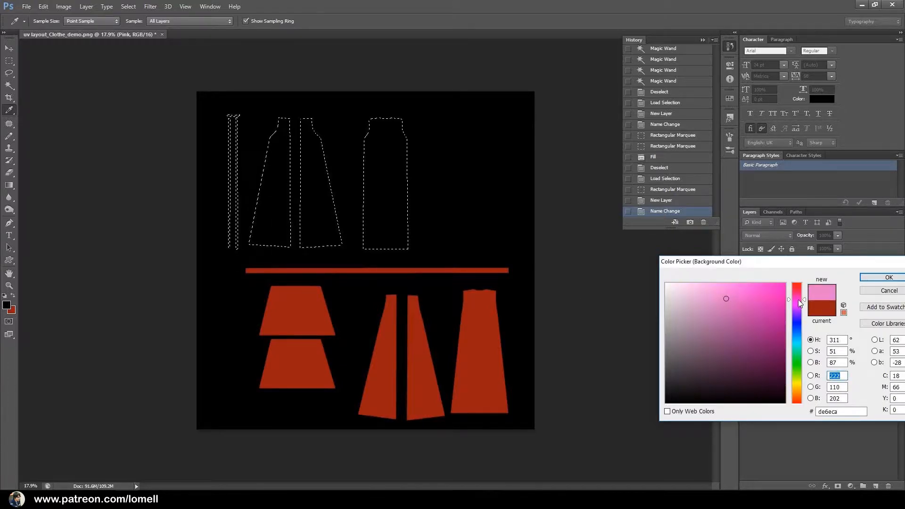
pyautogui.click(872, 277)
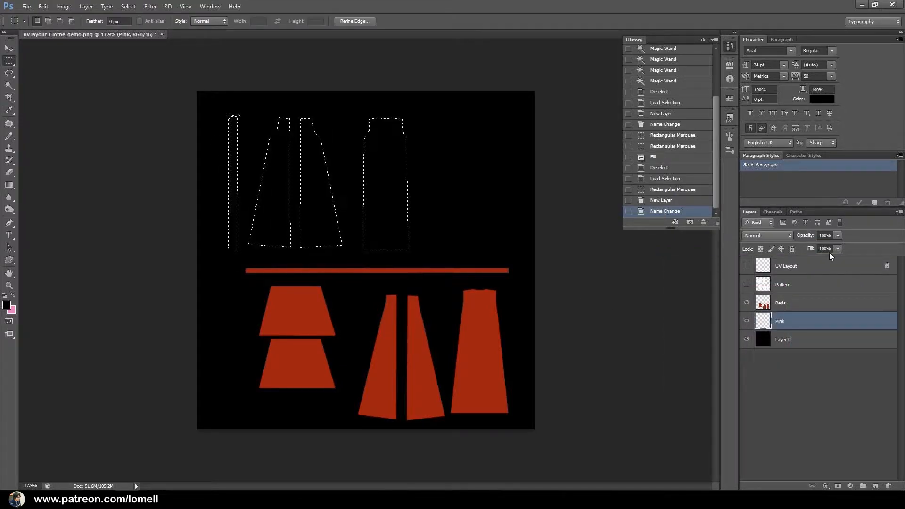
pyautogui.hotkey('ctrl', 'BackSpace')
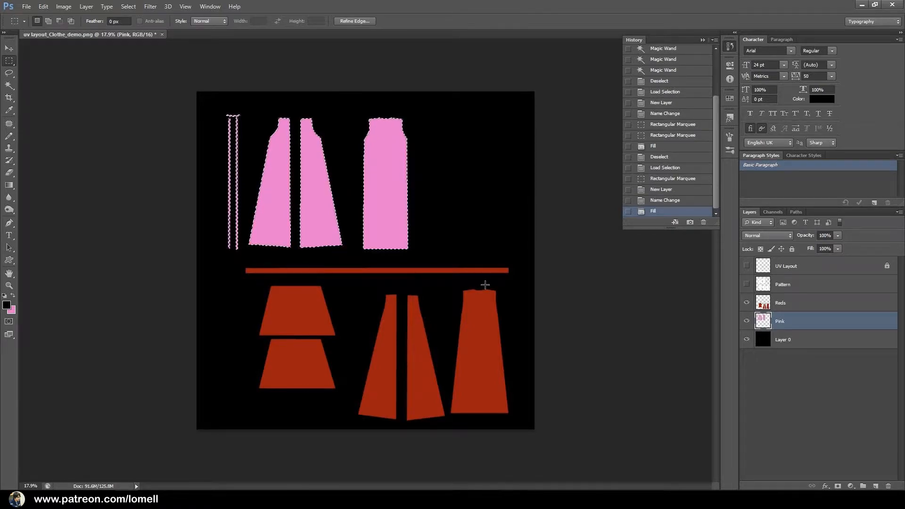
# - Subtract the three large pink pieces from the selection with the Rectangular Marquee, leaving the two narrow strips and the small collar piece selected
pyautogui.moveTo(466, 307); pyautogui.dragTo(245, 80)
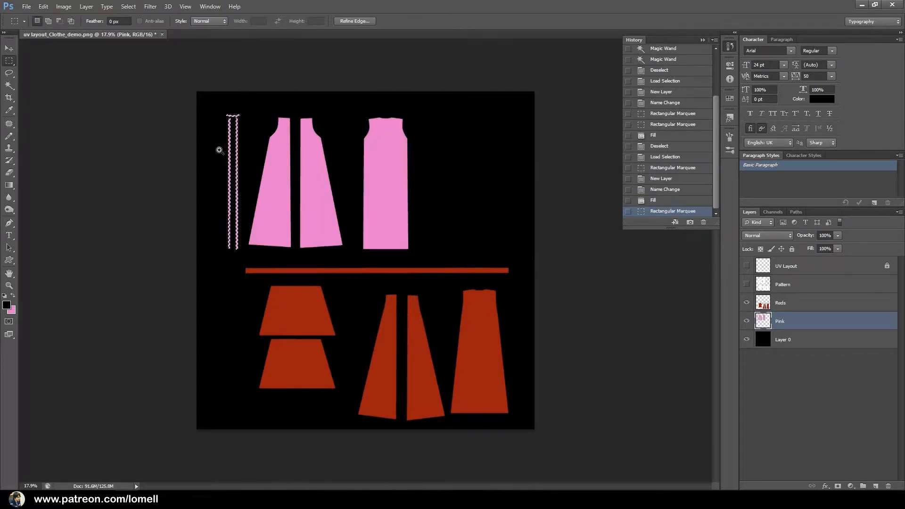
pyautogui.moveTo(222, 153); pyautogui.dragTo(278, 179)
pyautogui.moveTo(232, 118); pyautogui.dragTo(258, 148)
pyautogui.moveTo(260, 153); pyautogui.dragTo(293, 310)
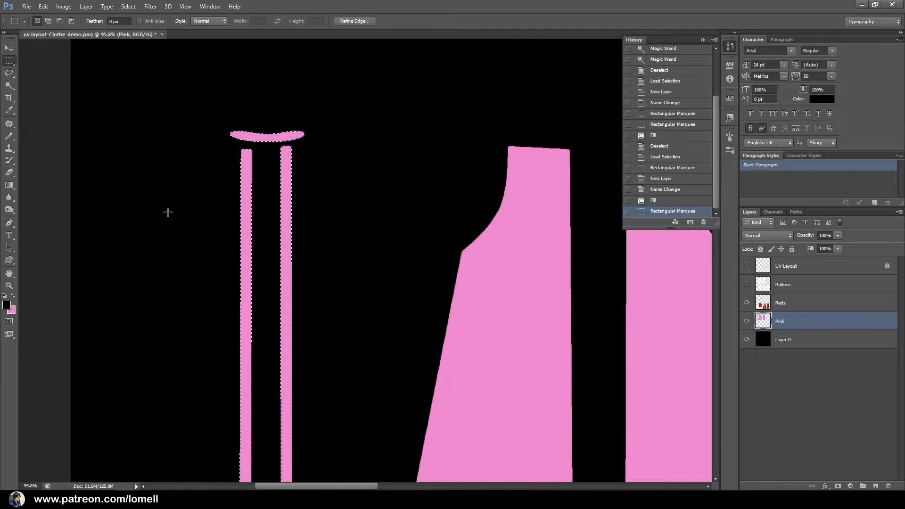
# - Set the background colour to a darker pink (782b6a), fill the narrow strips and collar piece with it, and deselect
pyautogui.click(11, 310)
pyautogui.moveTo(728, 324); pyautogui.dragTo(740, 346)
pyautogui.click(874, 277)
pyautogui.hotkey('ctrl', 'BackSpace')
pyautogui.moveTo(389, 314); pyautogui.dragTo(349, 311)
pyautogui.moveTo(350, 272); pyautogui.dragTo(308, 175)
pyautogui.moveTo(349, 243); pyautogui.dragTo(333, 234)
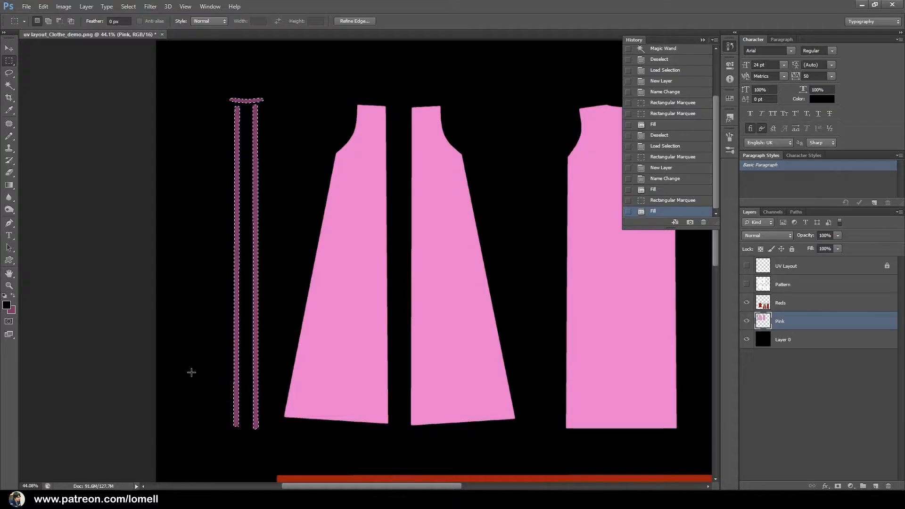
pyautogui.scroll(-3, 395, 333)
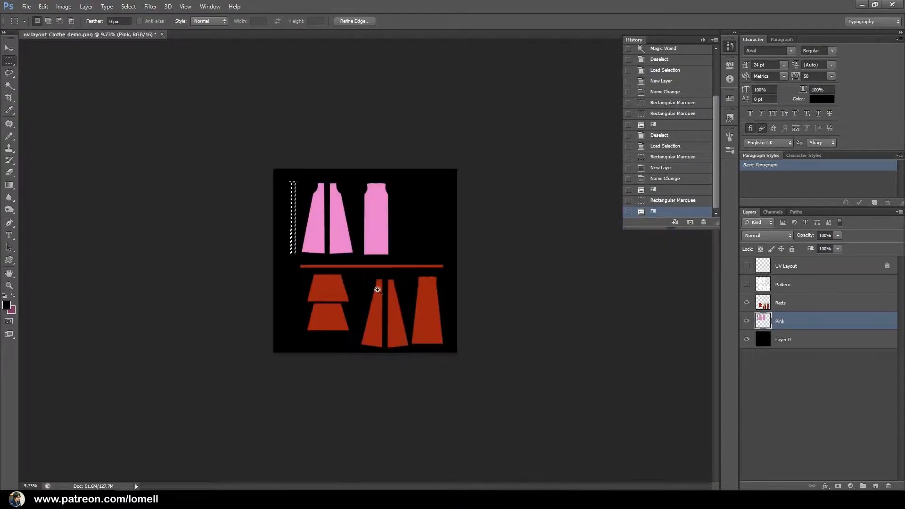
pyautogui.scroll(1, 373, 283)
pyautogui.hotkey('ctrl', 'd')
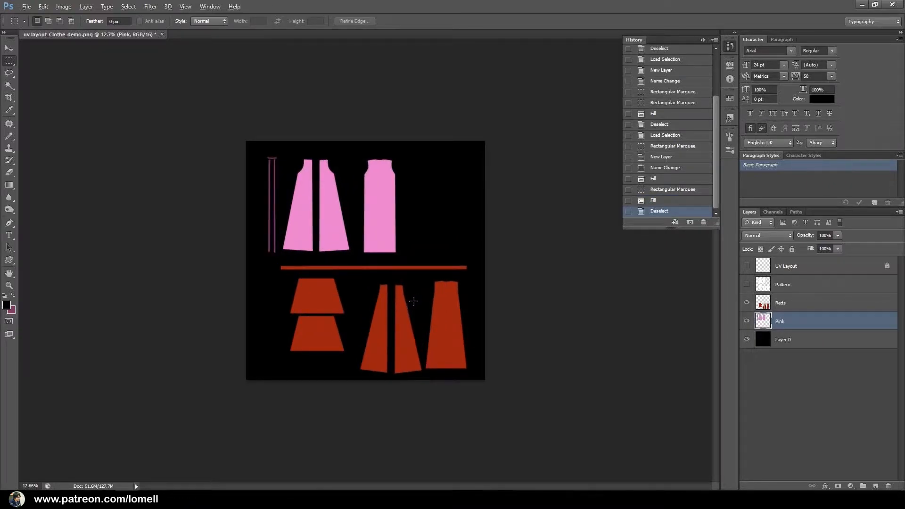
# - Switch to 3ds Max and select all the polygon elements of the dress's waist belt to locate them in the UV layout
pyautogui.hotkey('alt', 'Tab')
pyautogui.hotkey('alt', 'Tab')
pyautogui.hotkey('alt', 'Tab')
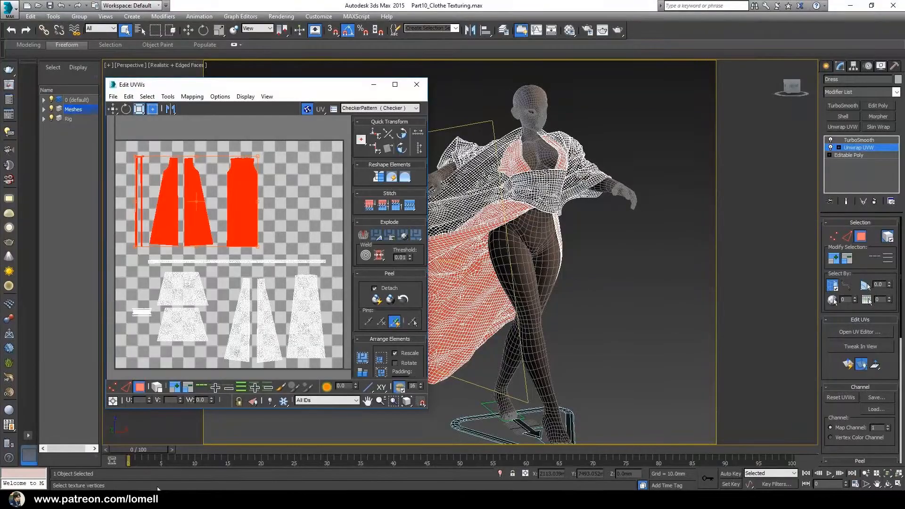
pyautogui.click(552, 190)
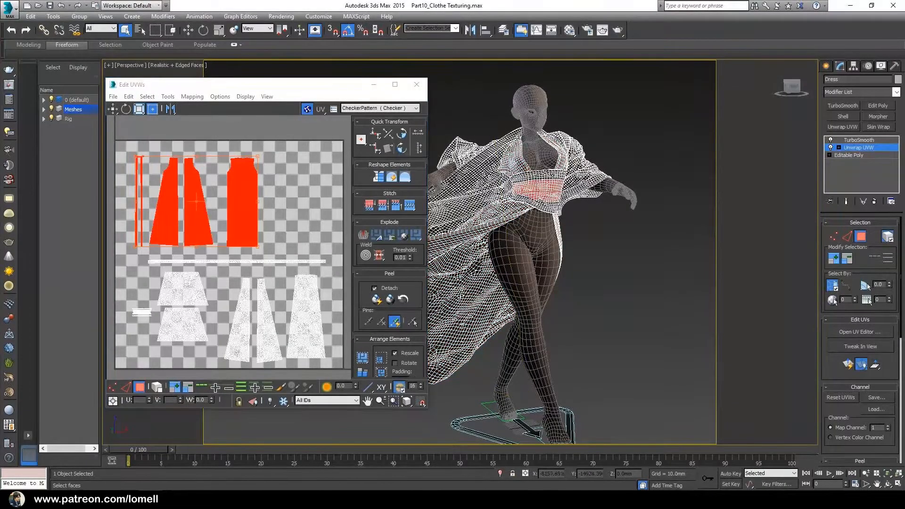
pyautogui.click(549, 203)
pyautogui.click(149, 318)
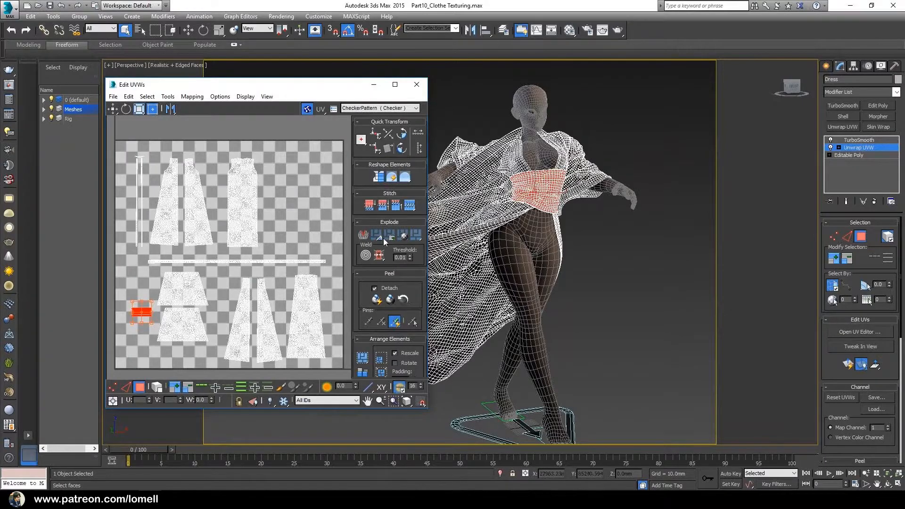
# - Back in Photoshop, load the Pattern layer as a selection and subtract every filled piece so that only the waist pieces stay selected
pyautogui.hotkey('alt', 'Tab')
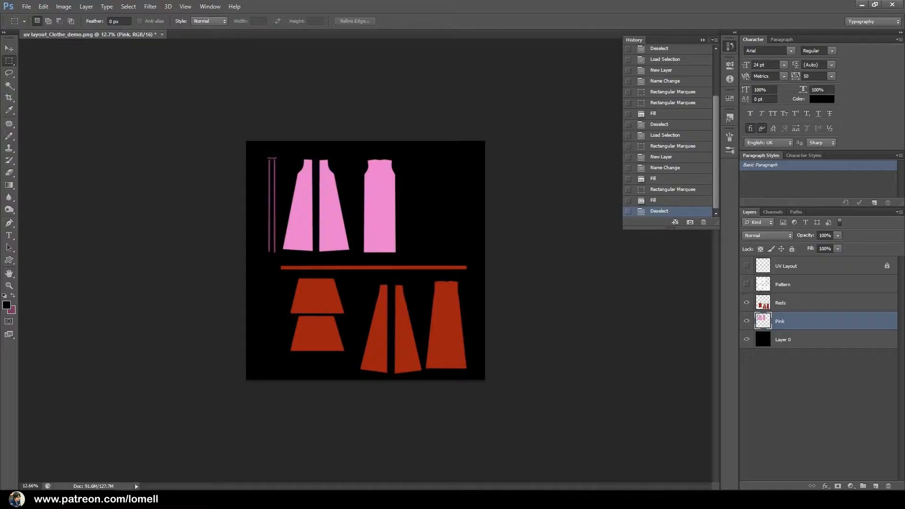
pyautogui.keyDown('ctrl'); pyautogui.click(767, 284); pyautogui.keyUp('ctrl')
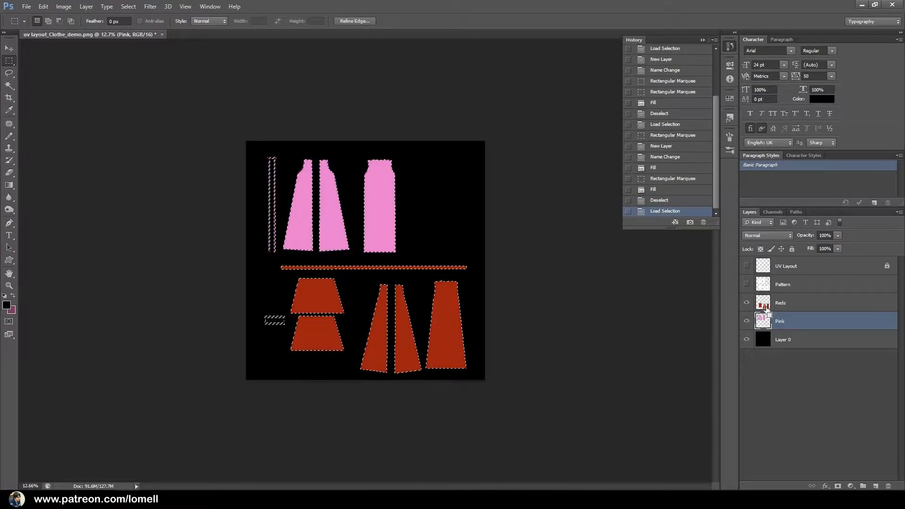
pyautogui.moveTo(490, 367); pyautogui.dragTo(286, 239)
pyautogui.moveTo(231, 134); pyautogui.dragTo(428, 276)
pyautogui.moveTo(295, 313); pyautogui.dragTo(445, 201)
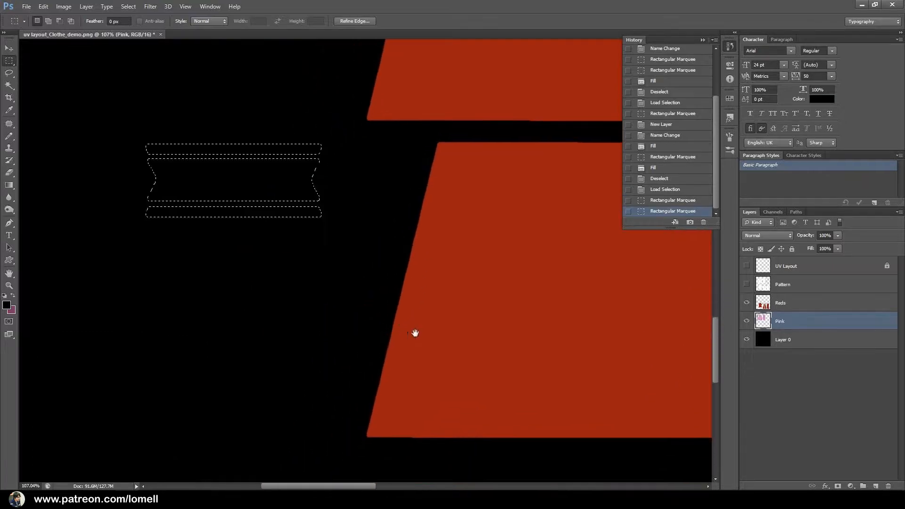
# - Add a new layer named "Waist" directly above Layer 0, keeping the waist selection active
pyautogui.click(804, 341)
pyautogui.click(875, 486)
pyautogui.doubleClick(783, 339)
pyautogui.write('Waist')
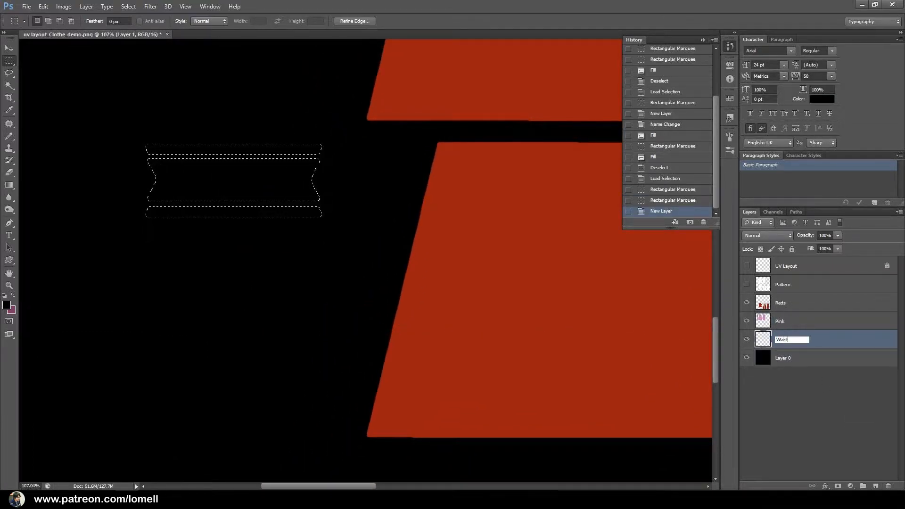
pyautogui.press('Return')
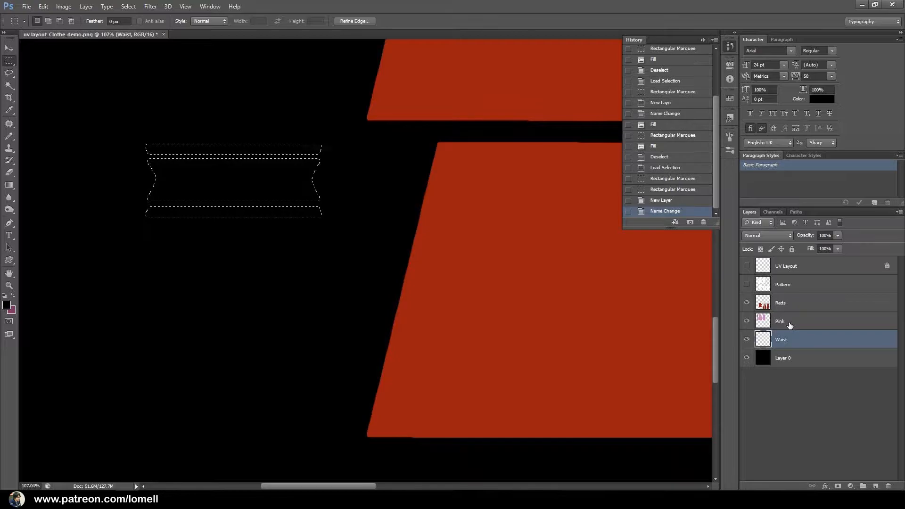
# - Set the background colour to dark purple and fill the selected waist pieces with it on the Waist layer
pyautogui.click(10, 319)
pyautogui.click(12, 320)
pyautogui.click(12, 310)
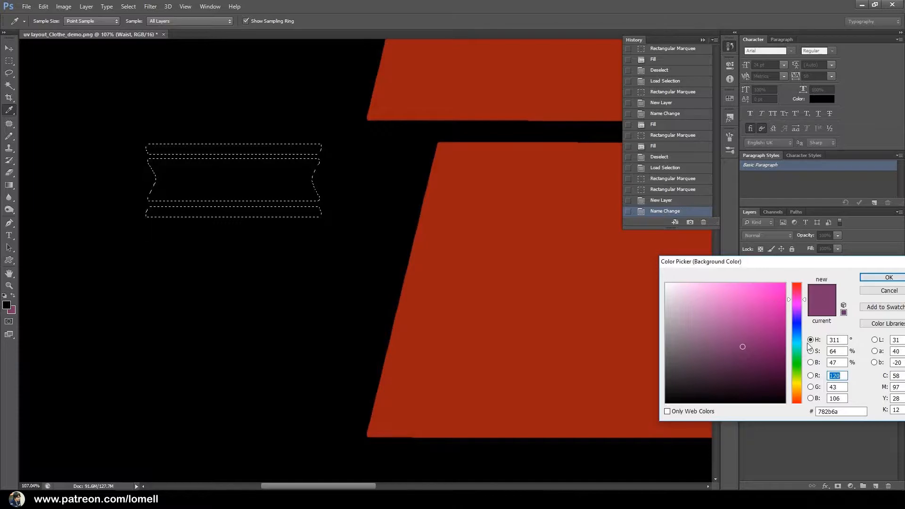
pyautogui.moveTo(798, 317); pyautogui.dragTo(797, 310)
pyautogui.moveTo(756, 356)
pyautogui.mouseDown()
pyautogui.moveTo(765, 363)
pyautogui.moveTo(755, 355)
pyautogui.mouseUp()
pyautogui.click(888, 277)
pyautogui.press('m')
pyautogui.hotkey('ctrl', 'BackSpace')
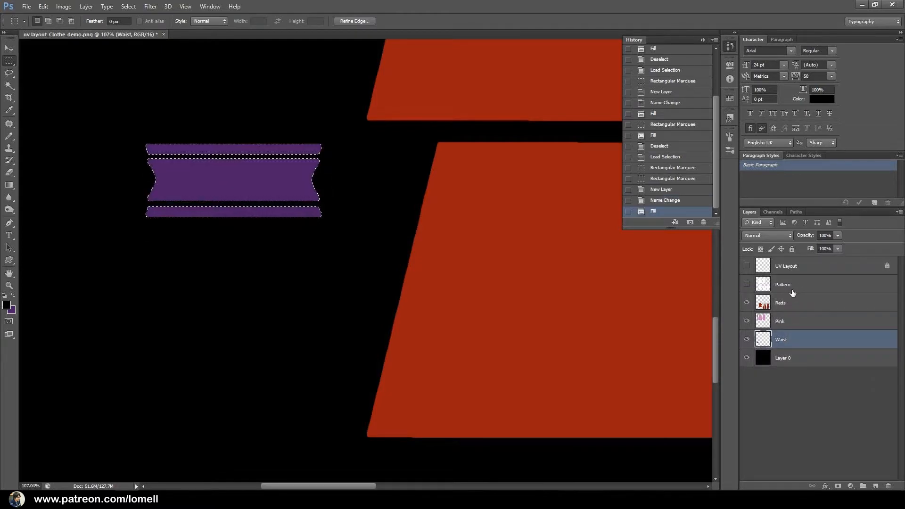
# - In 3ds Max, examine the belt's middle piece up close in the maximized UV editor, close the editor and leave polygon selection
pyautogui.click(384, 276)
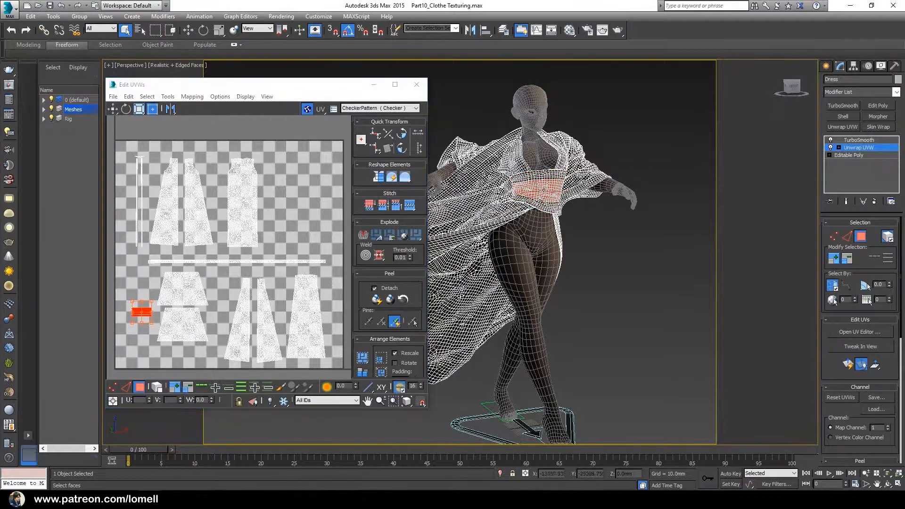
pyautogui.click(138, 341)
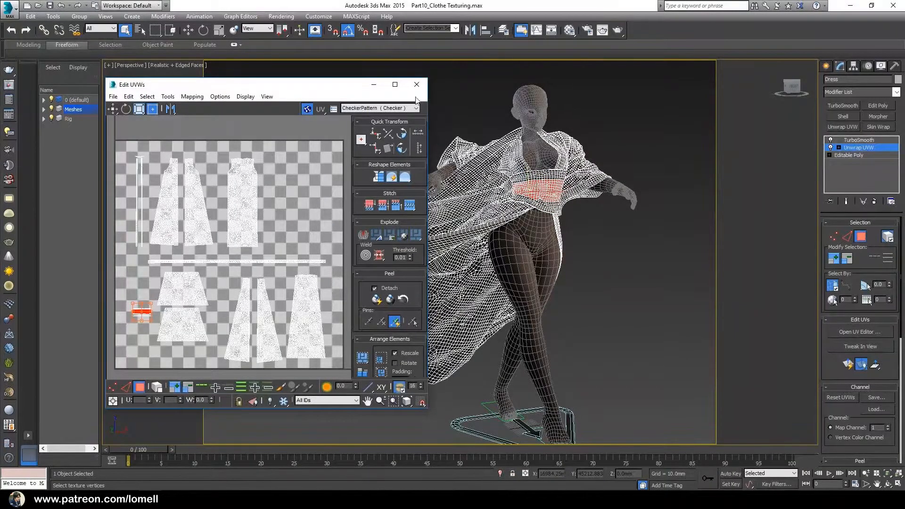
pyautogui.click(394, 84)
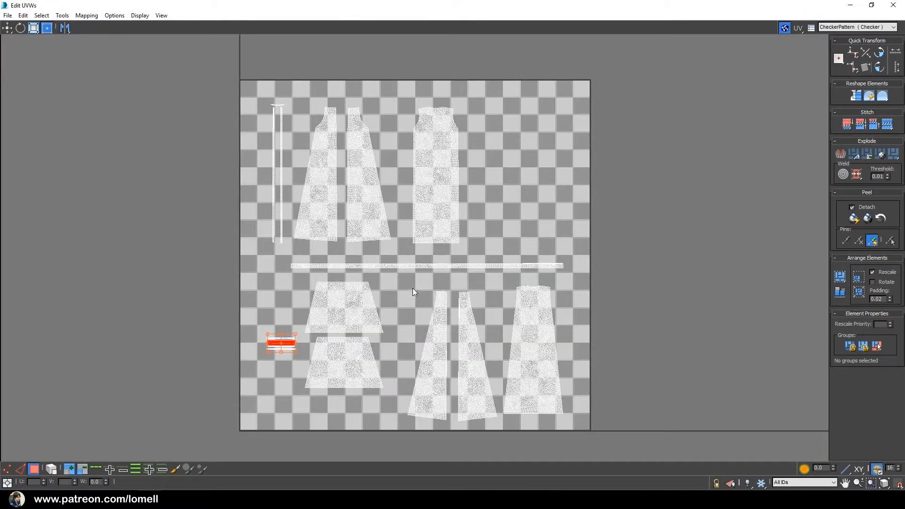
pyautogui.press('z')
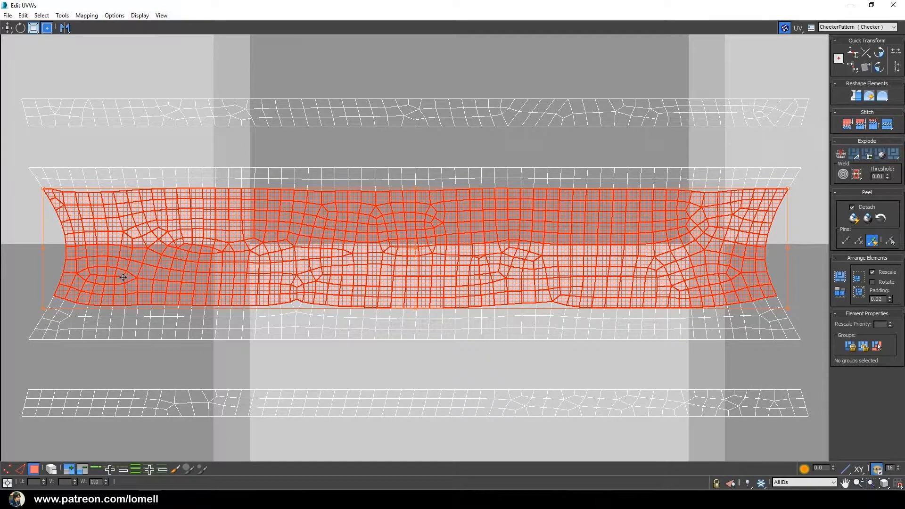
pyautogui.click(892, 5)
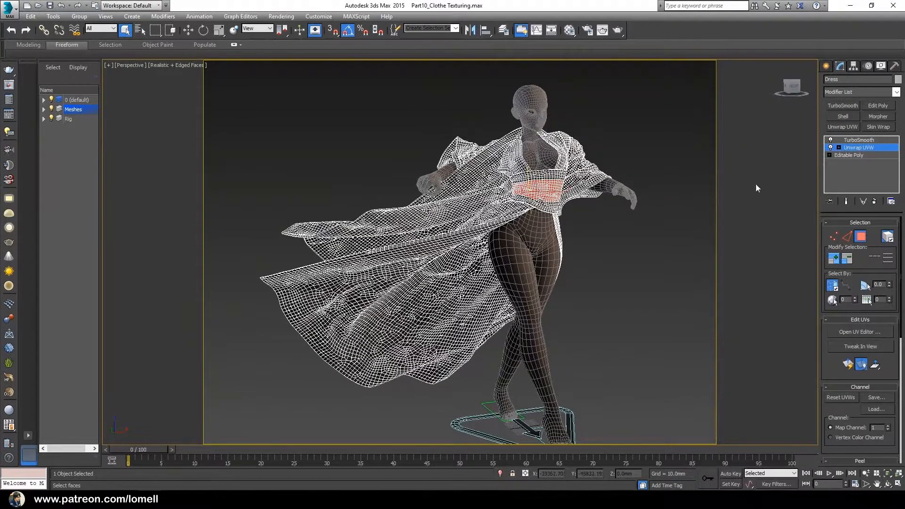
pyautogui.click(877, 149)
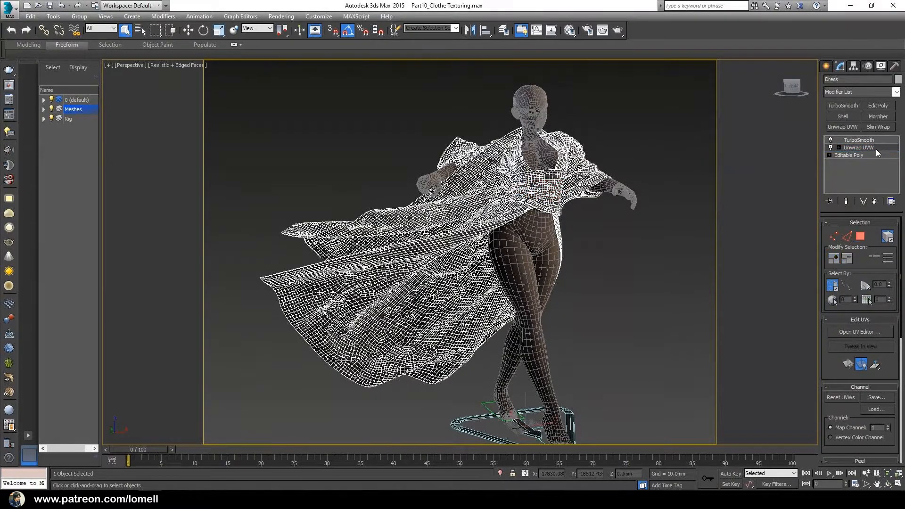
# - Clone the dress as a single independent copy, moved about 822 mm along X beside the character
pyautogui.moveTo(556, 231); pyautogui.dragTo(406, 253)
pyautogui.click(189, 31)
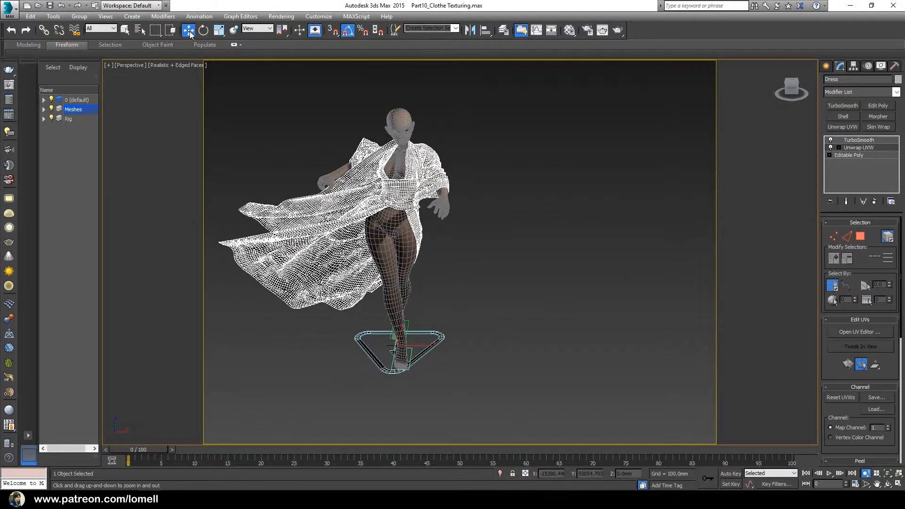
pyautogui.moveTo(504, 290); pyautogui.dragTo(499, 279)
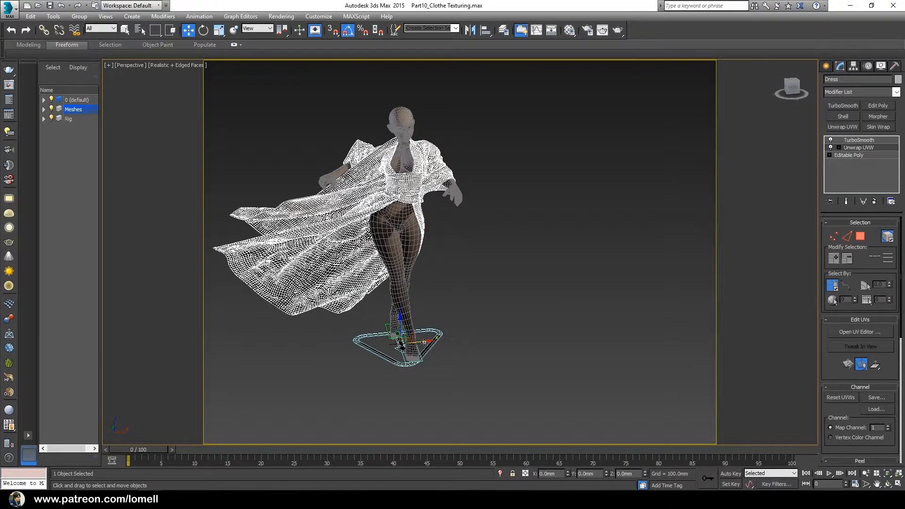
pyautogui.moveTo(424, 343)
pyautogui.keyDown('shift'); pyautogui.mouseDown()
pyautogui.moveTo(452, 330)
pyautogui.moveTo(629, 309)
pyautogui.moveTo(548, 311)
pyautogui.moveTo(559, 321)
pyautogui.mouseUp(); pyautogui.keyUp('shift')
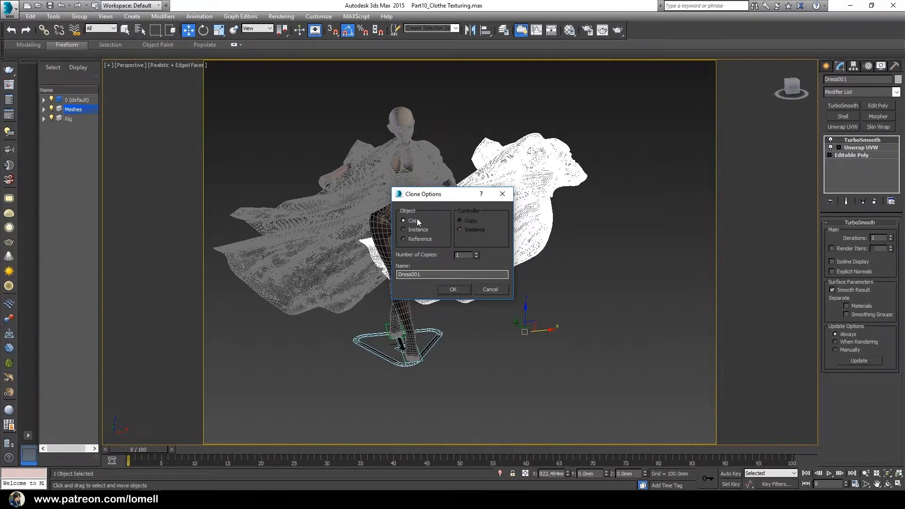
pyautogui.click(454, 290)
pyautogui.keyDown('alt'); pyautogui.moveTo(455, 305); pyautogui.dragTo(471, 293); pyautogui.keyUp('alt')
pyautogui.scroll(5, 471, 283)
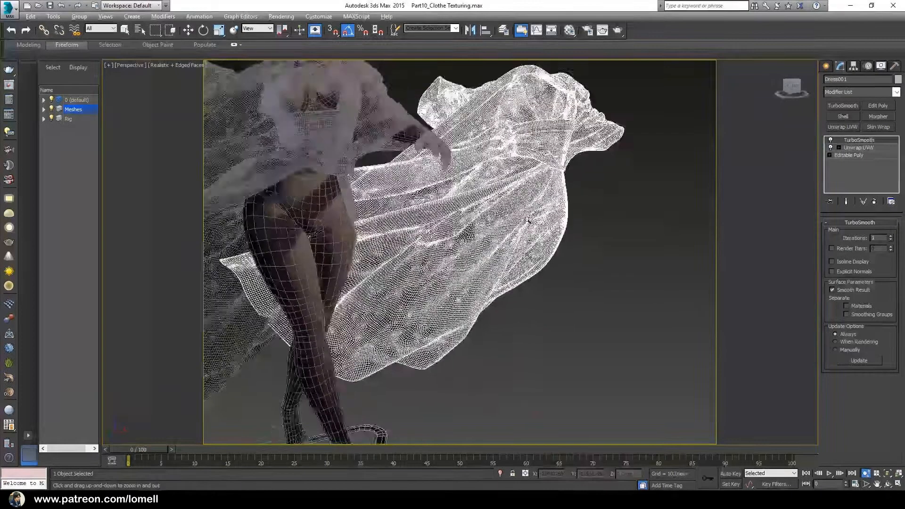
# - Remove the TurboSmooth and Unwrap UVW modifiers from the cloned dress, leaving only its Editable Poly base
pyautogui.scroll(3, 535, 226)
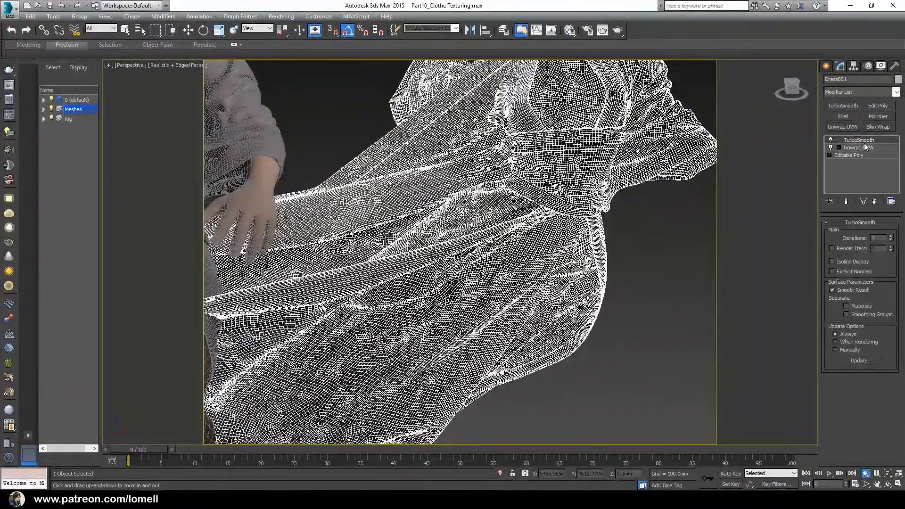
pyautogui.click(874, 201)
pyautogui.click(873, 201)
# - Isolate the belt's middle element on the cloned dress by inverting its selection and hiding all the other polygons
pyautogui.click(880, 233)
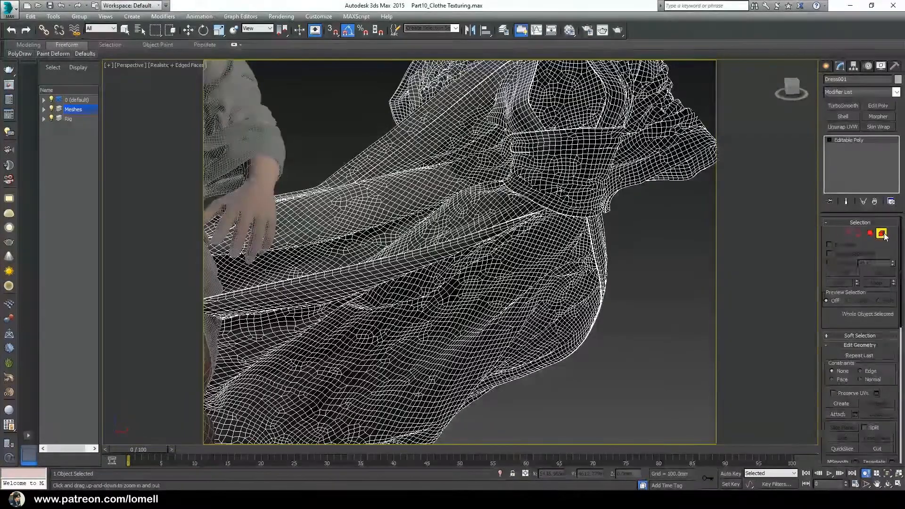
pyautogui.press('w')
pyautogui.moveTo(684, 174); pyautogui.dragTo(661, 214)
pyautogui.click(541, 217)
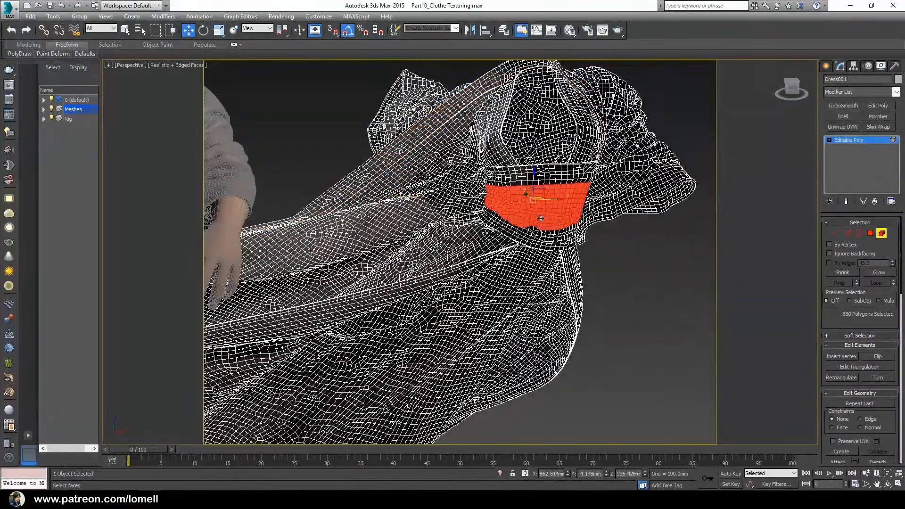
pyautogui.hotkey('ctrl', 'i')
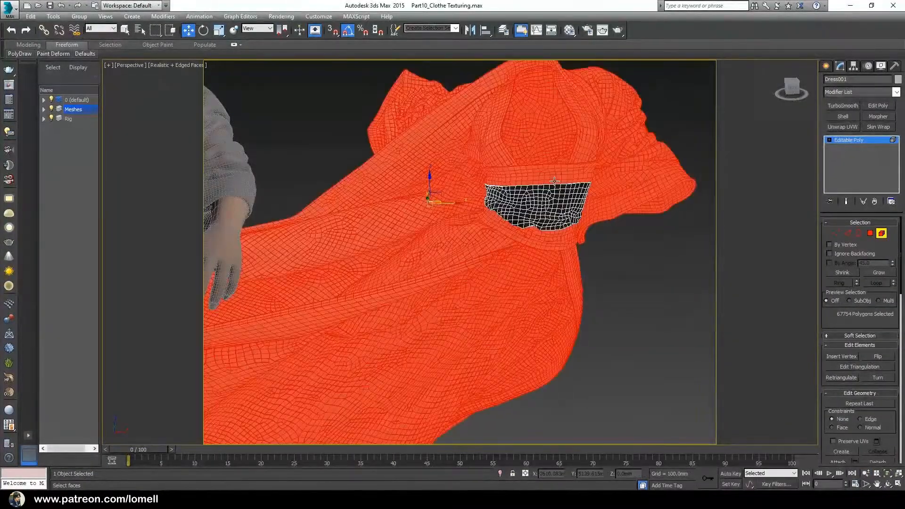
pyautogui.hotkey('alt', 'h')
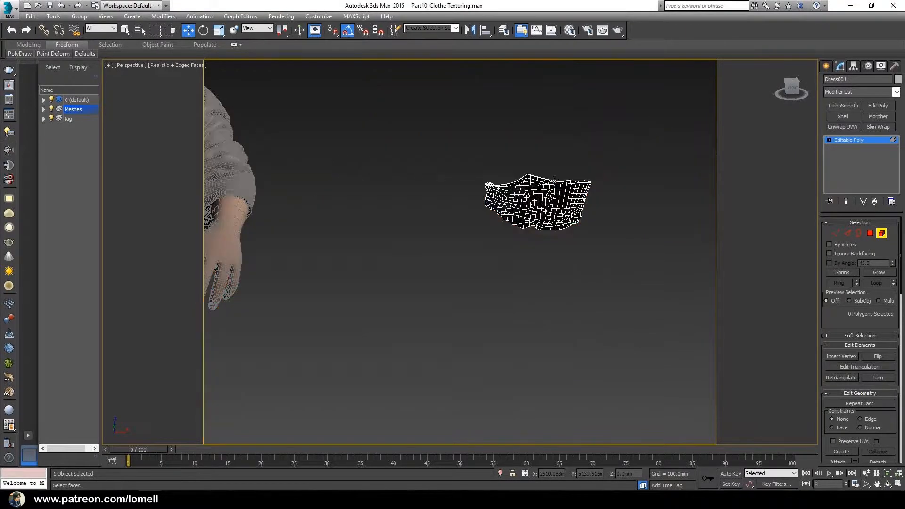
pyautogui.press('z')
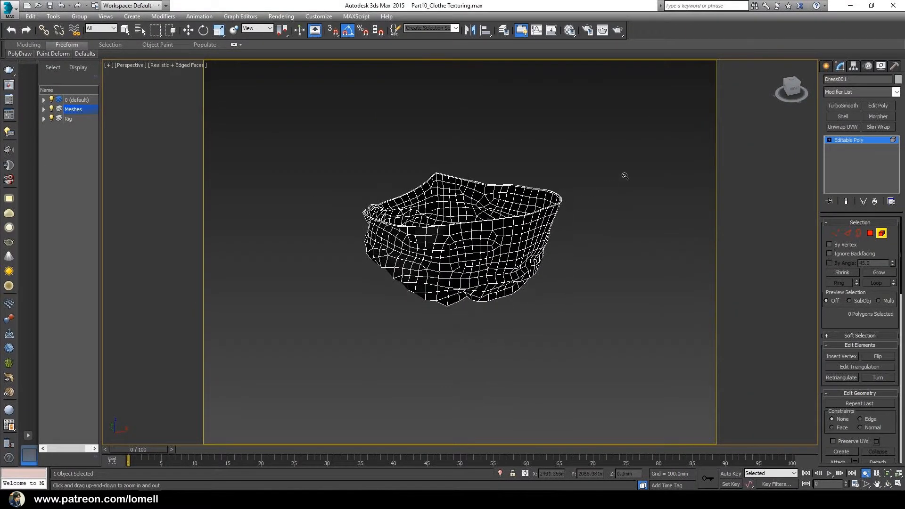
pyautogui.click(870, 138)
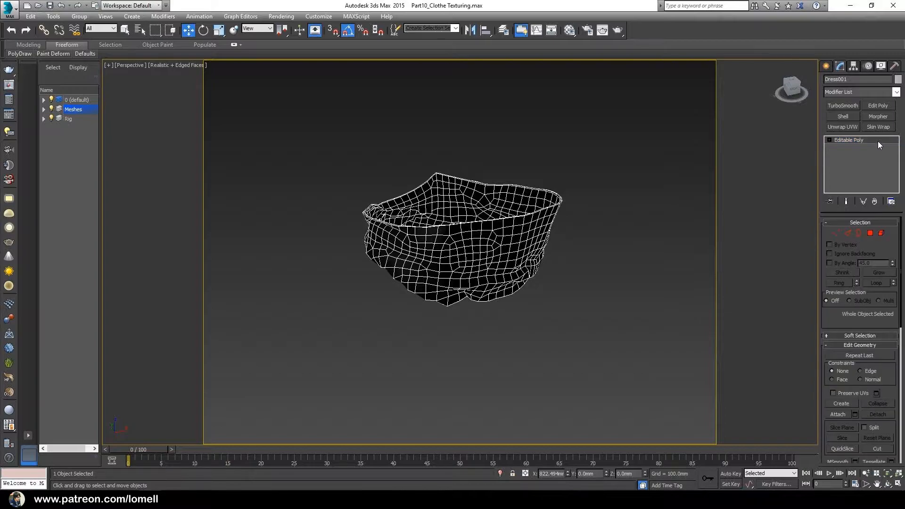
# - Apply Unwrap UVW to the isolated belt piece and select all its UVs in the UV editor
pyautogui.click(847, 126)
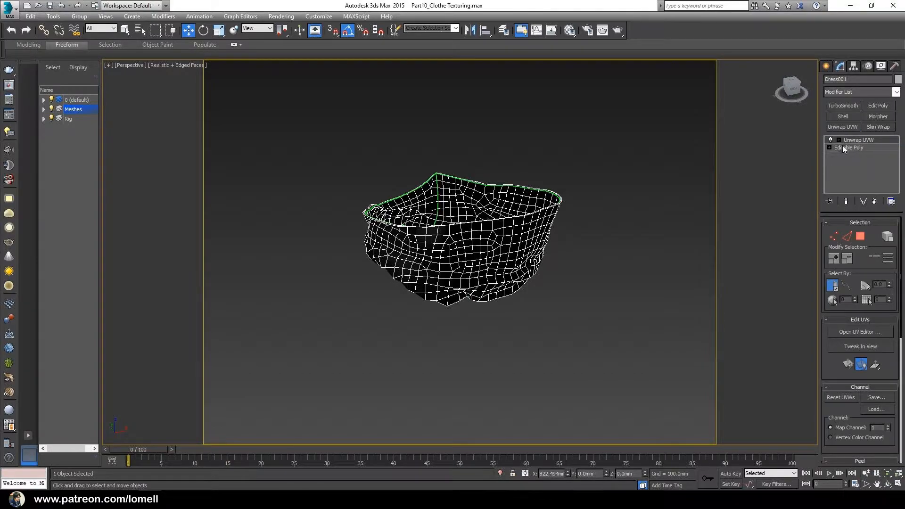
pyautogui.click(842, 330)
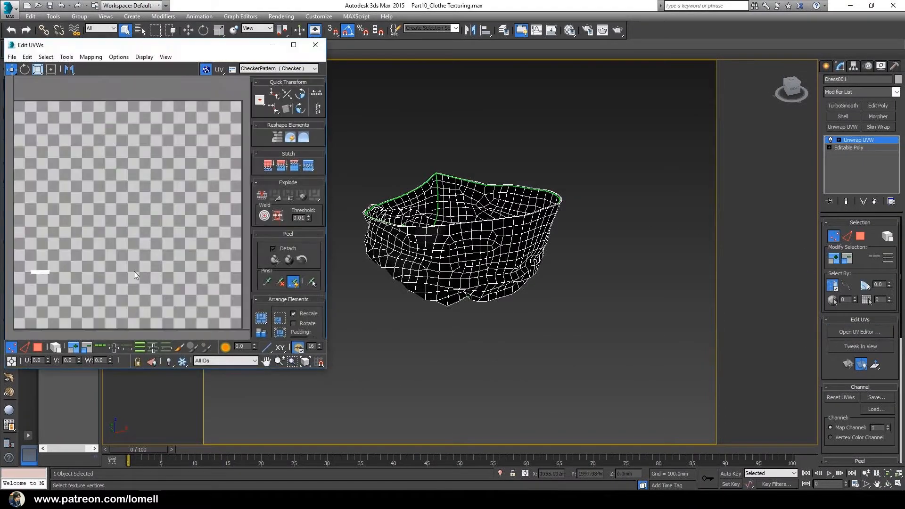
pyautogui.moveTo(75, 281); pyautogui.dragTo(72, 296)
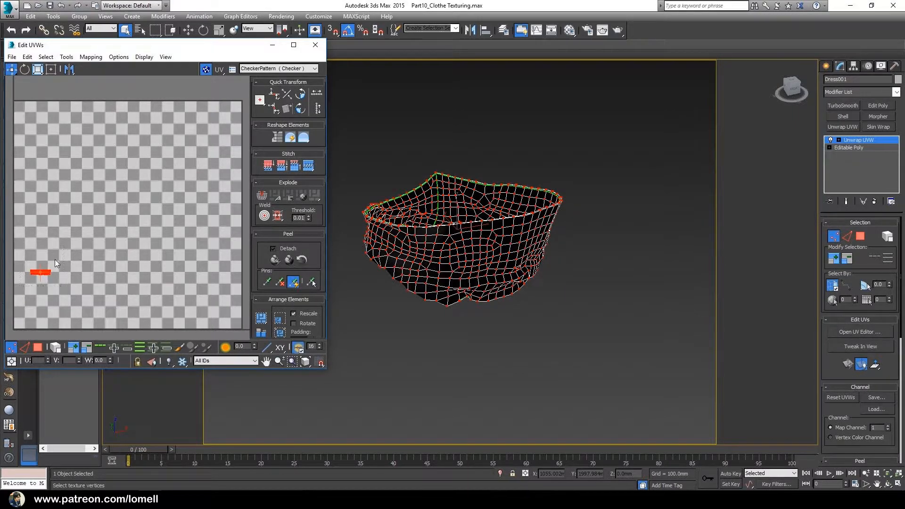
# - Render the belt piece's UV template at 4000 by 4000
pyautogui.click(66, 56)
pyautogui.click(100, 229)
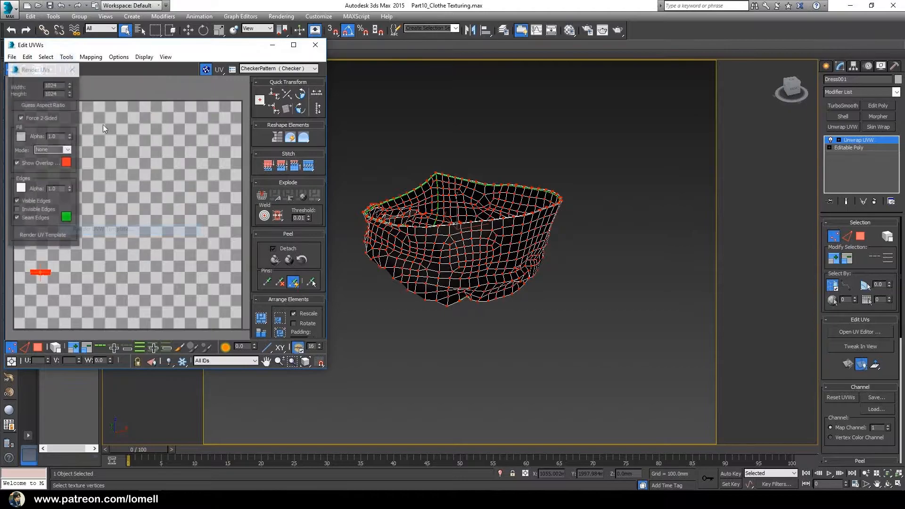
pyautogui.moveTo(42, 73); pyautogui.dragTo(476, 147)
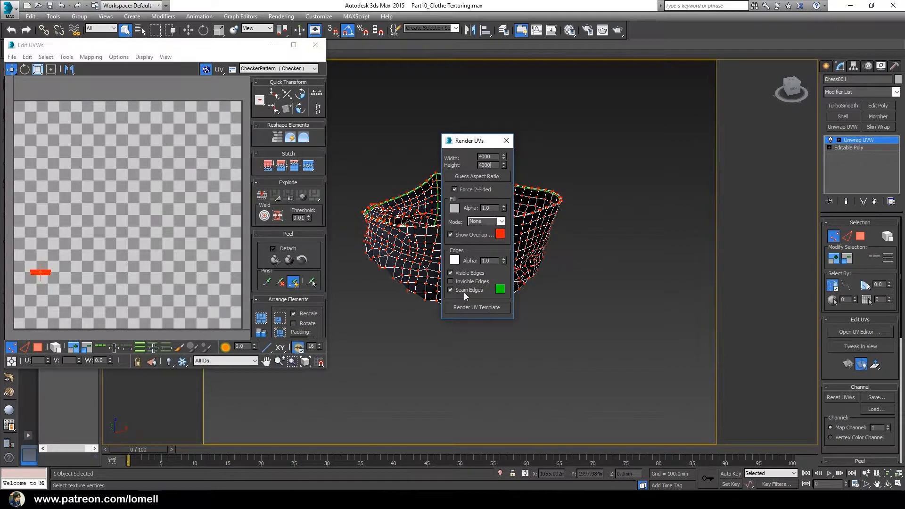
pyautogui.click(477, 307)
# - Save the rendered UV template in the Textures folder as PNG file 1, overwriting the existing file
pyautogui.click(222, 29)
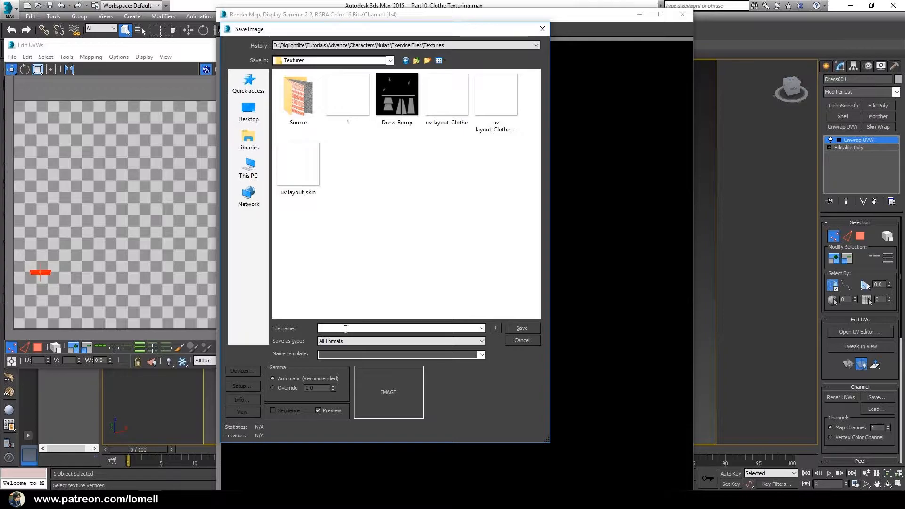
pyautogui.write('1')
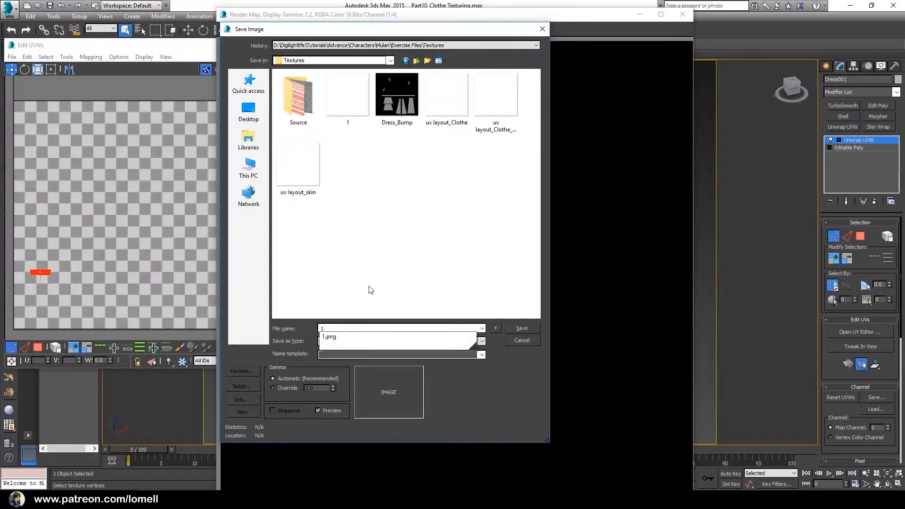
pyautogui.click(349, 336)
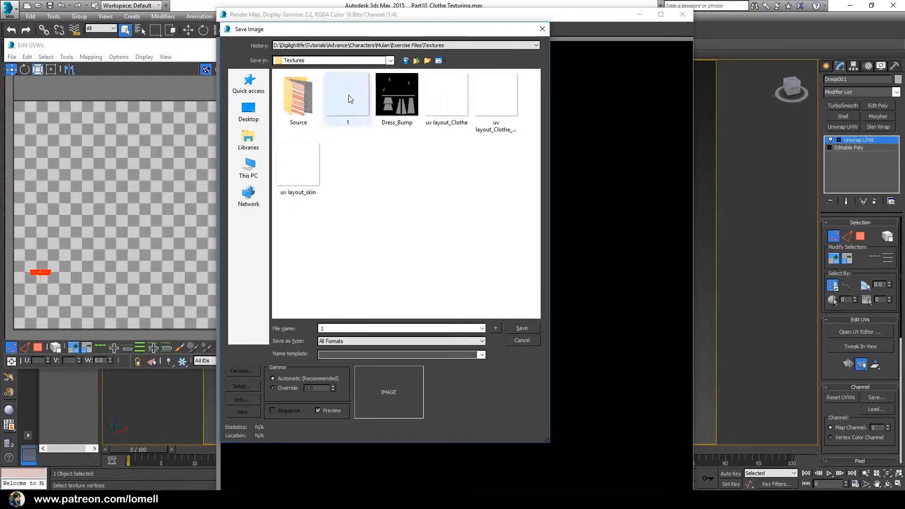
pyautogui.click(344, 344)
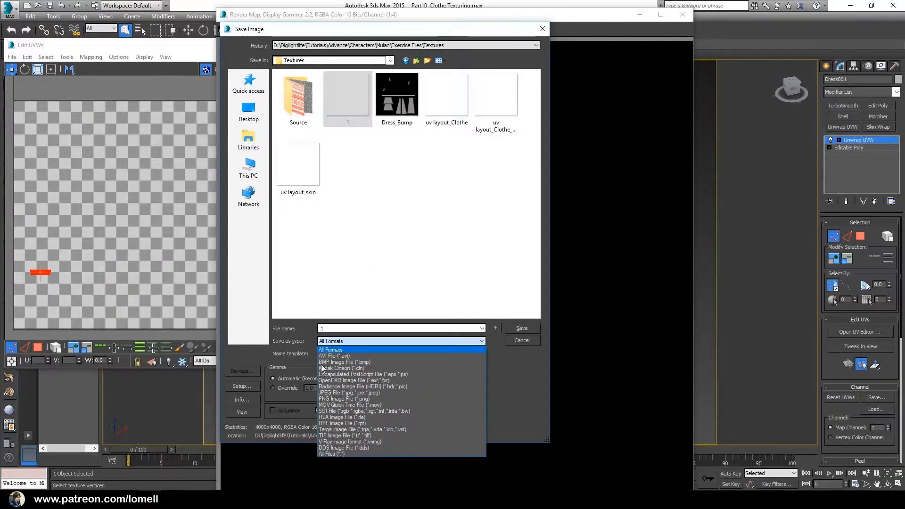
pyautogui.click(337, 399)
pyautogui.click(520, 327)
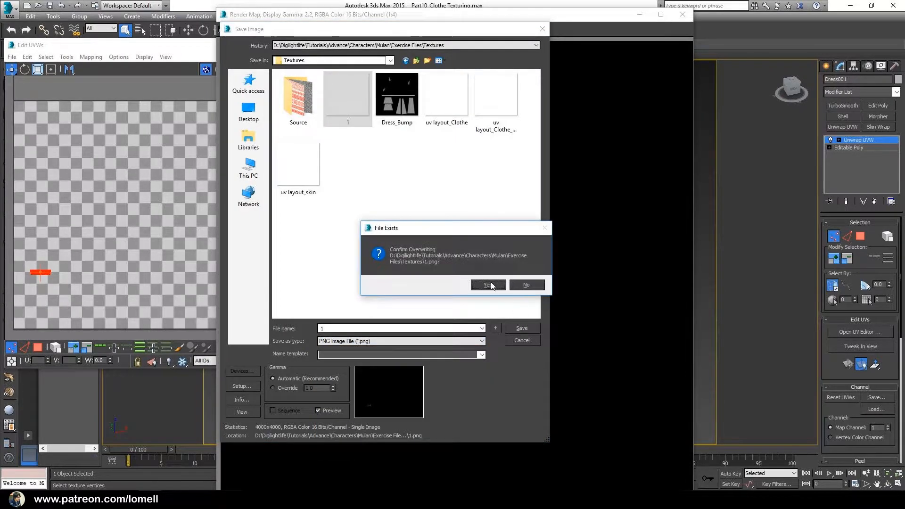
pyautogui.click(489, 285)
pyautogui.click(283, 130)
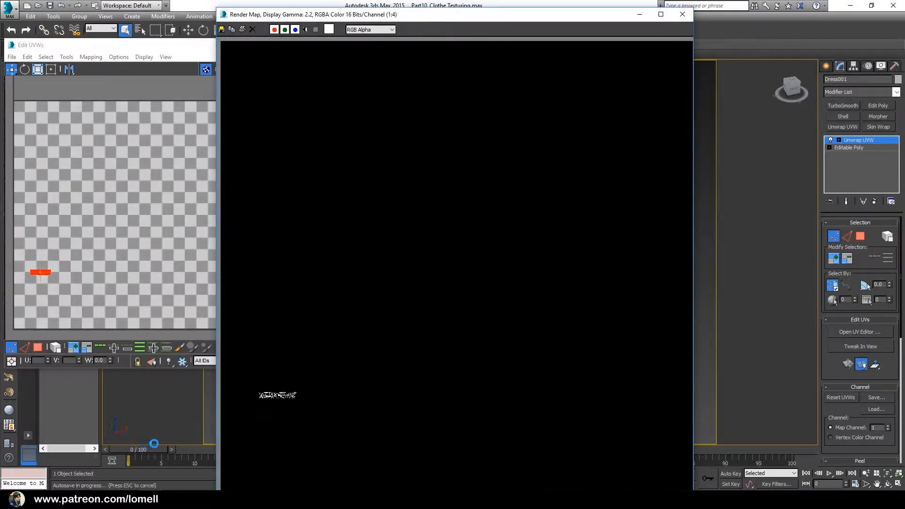
# - Close the render and UV editor windows, delete the isolated belt clone, and select the original dress in the camera view
pyautogui.click(682, 15)
pyautogui.click(315, 46)
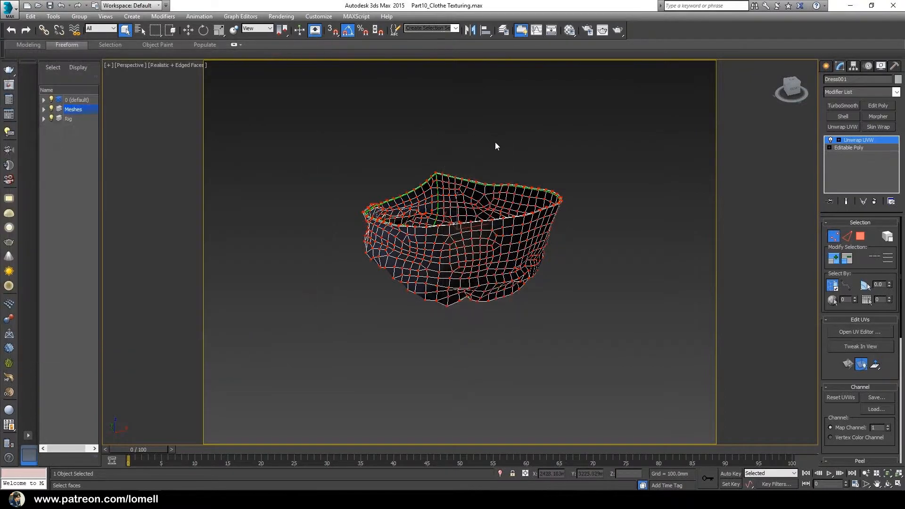
pyautogui.click(872, 141)
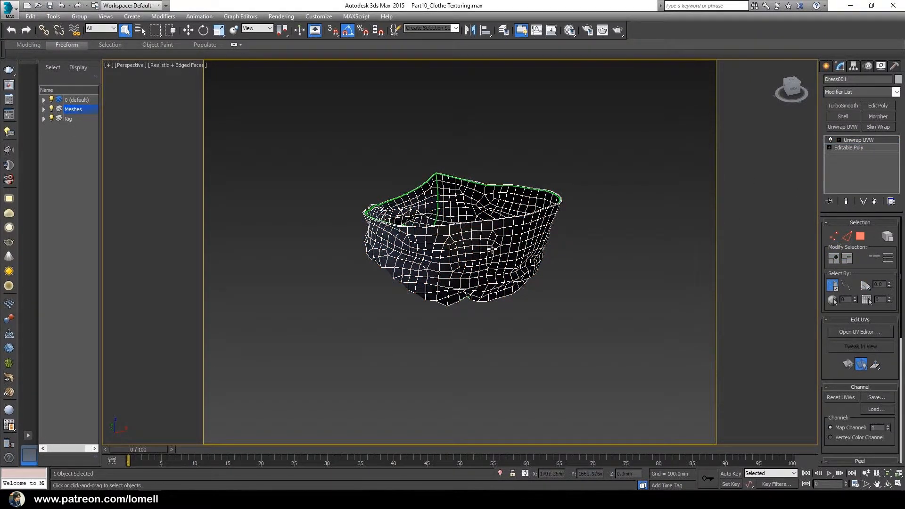
pyautogui.press('Delete')
pyautogui.press('c')
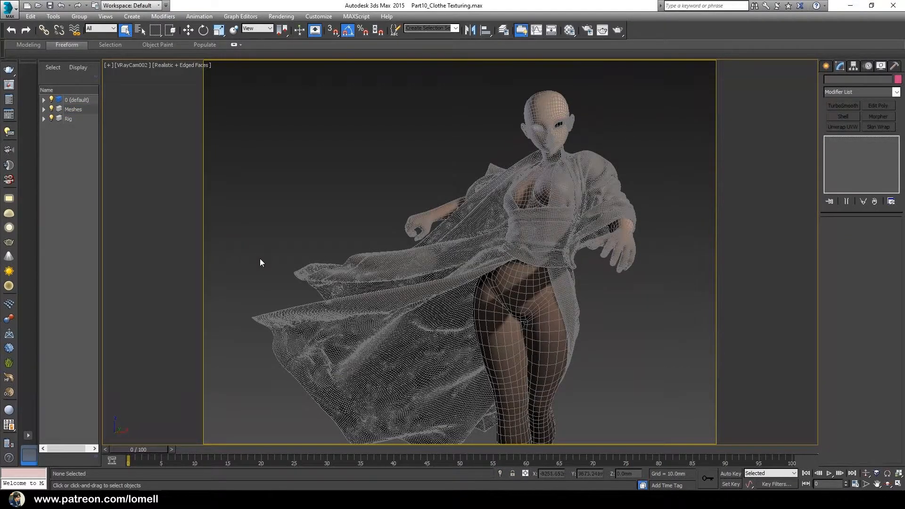
pyautogui.moveTo(342, 330); pyautogui.dragTo(342, 329)
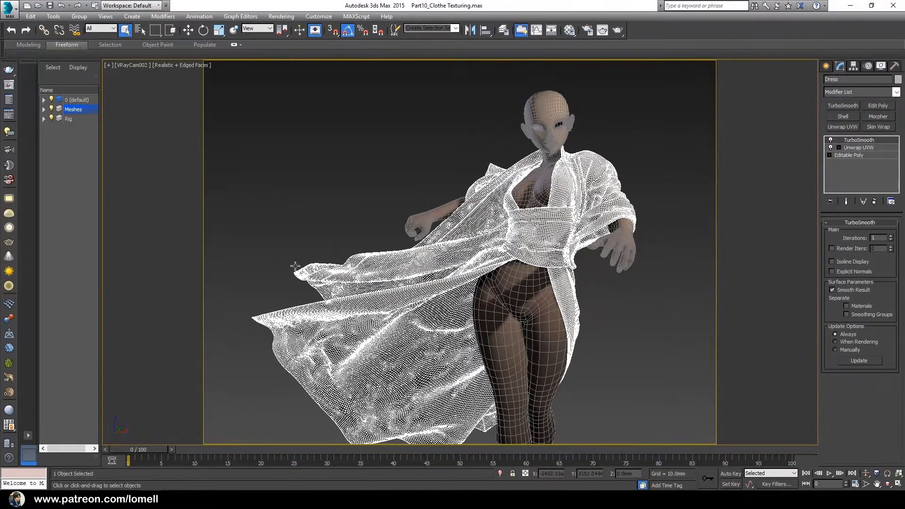
# - Switch to Photoshop and open 1.png from the Textures folder
pyautogui.click(127, 499)
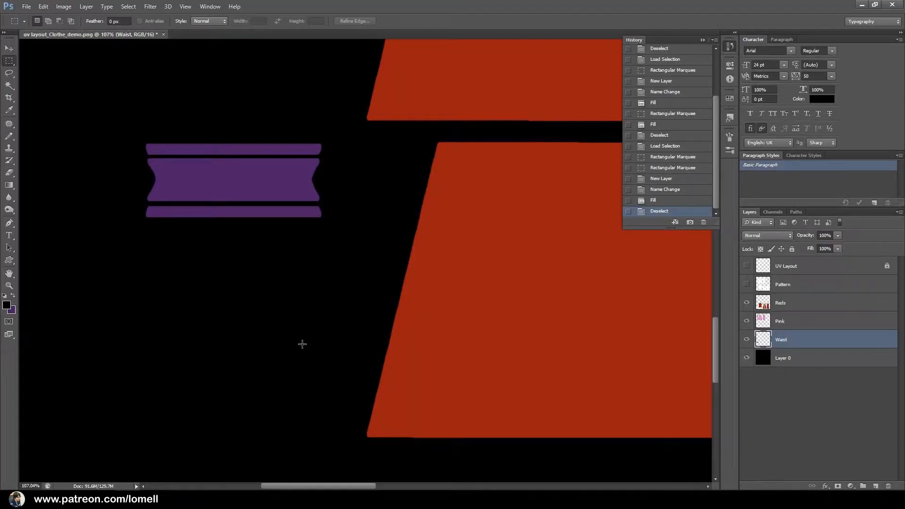
pyautogui.hotkey('ctrl', '0')
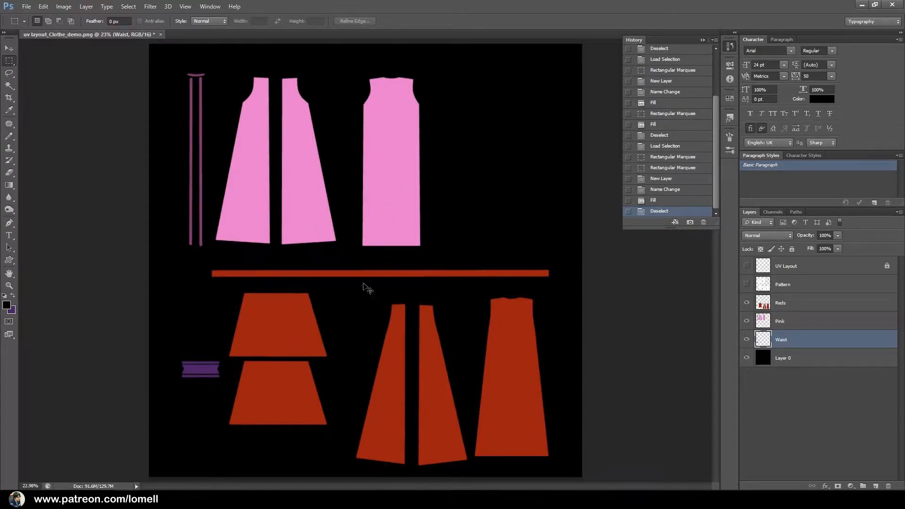
pyautogui.hotkey('ctrl', 'o')
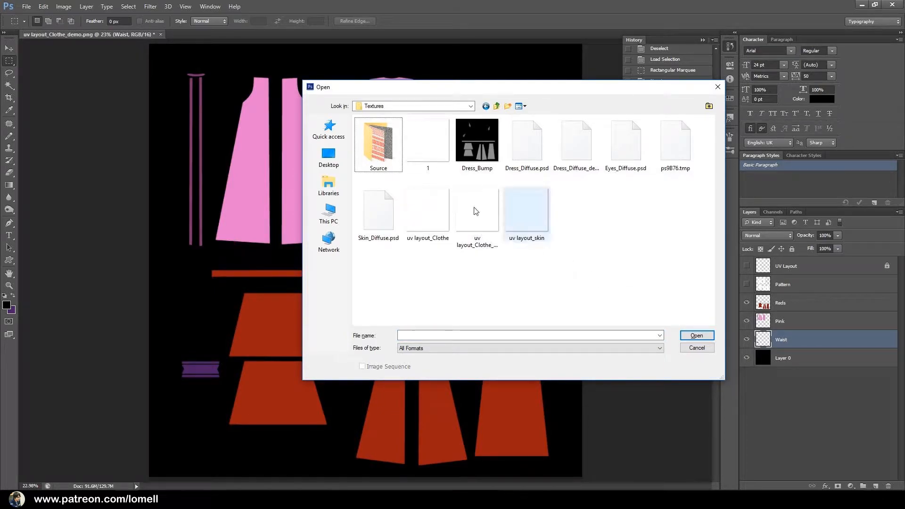
pyautogui.doubleClick(426, 144)
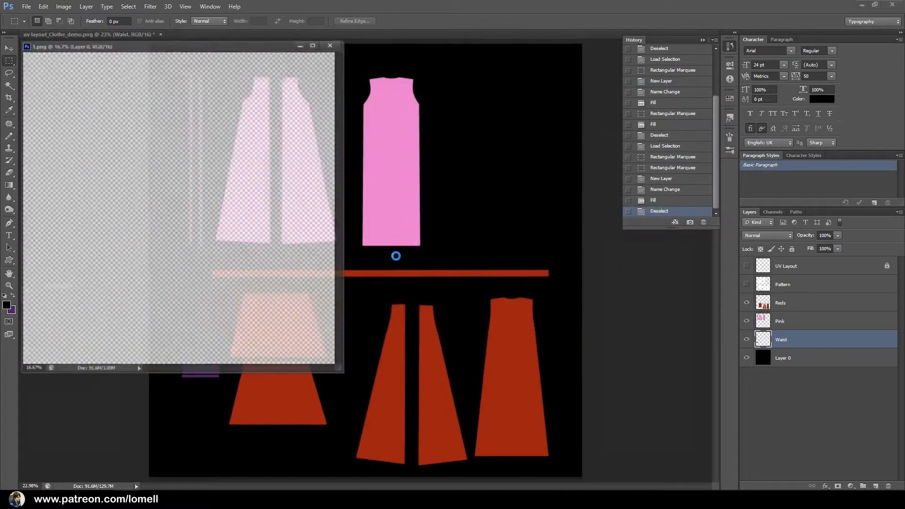
# - Duplicate Layer 0 of 1.png into the uv layout_Clothe_demo.png document and close 1.png
pyautogui.rightClick(821, 274)
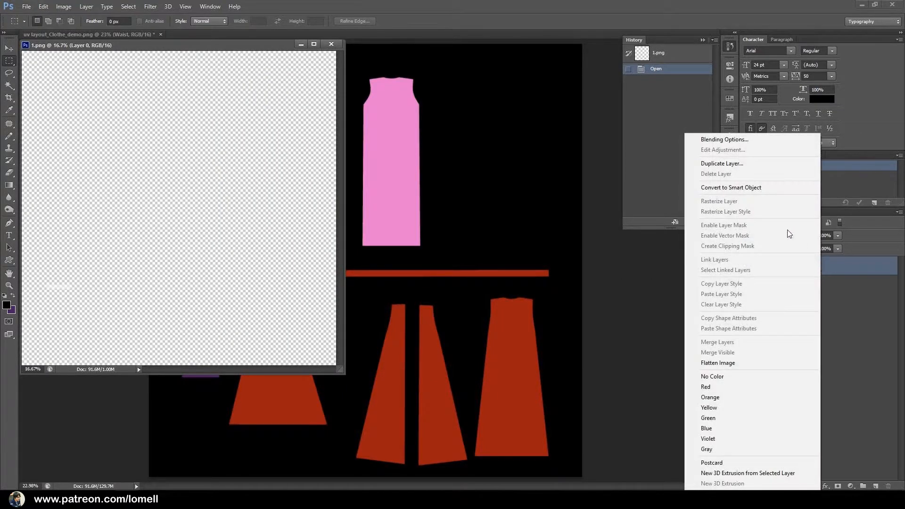
pyautogui.click(709, 165)
pyautogui.click(406, 191)
pyautogui.click(426, 200)
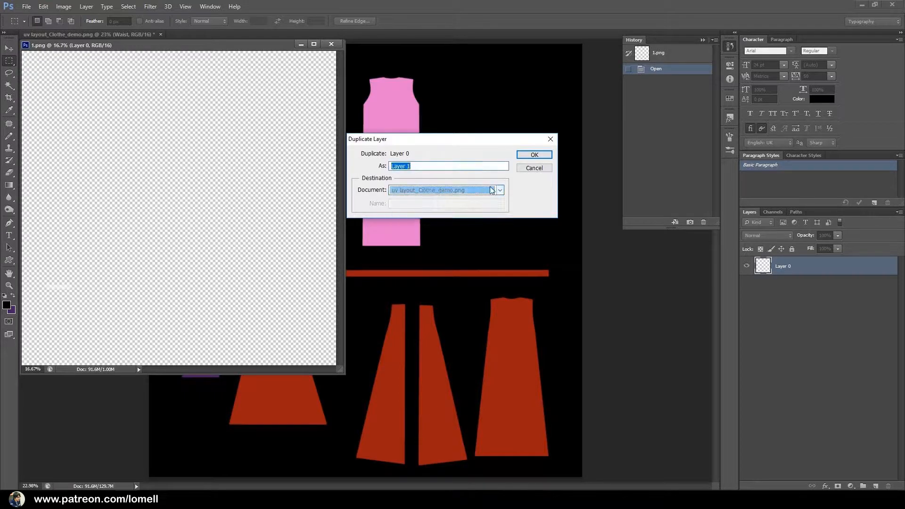
pyautogui.click(534, 154)
pyautogui.click(333, 44)
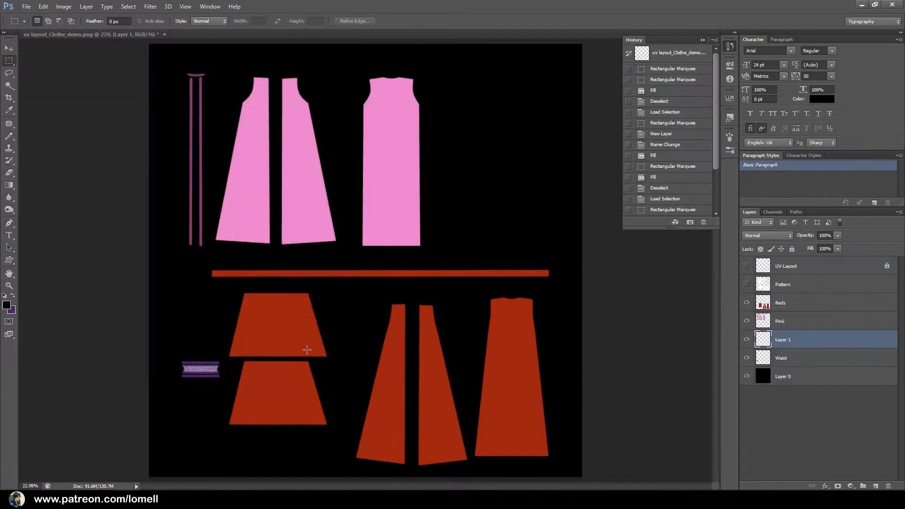
# - Move the duplicated belt wireframe layer to the top of the layer stack and rename it "UV Layout_Waist"
pyautogui.scroll(5, 196, 377)
pyautogui.scroll(4, 262, 327)
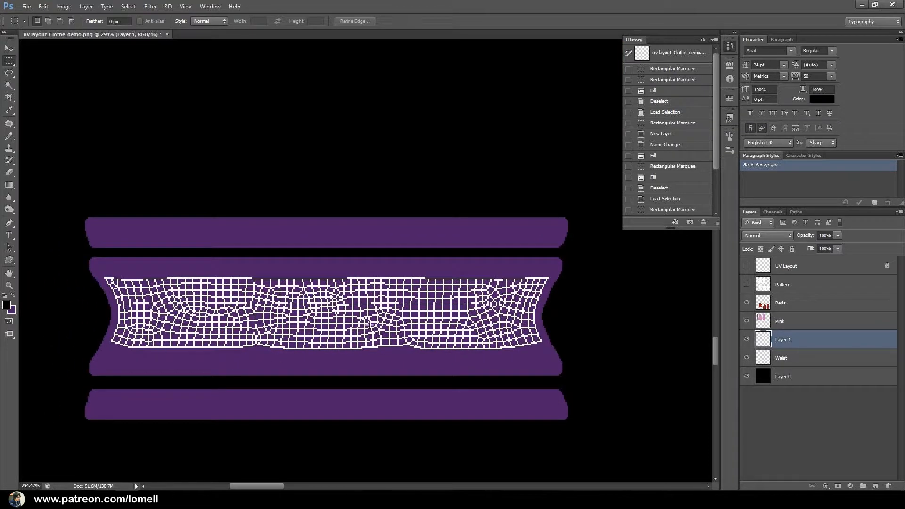
pyautogui.moveTo(808, 341); pyautogui.dragTo(811, 260)
pyautogui.doubleClick(784, 266)
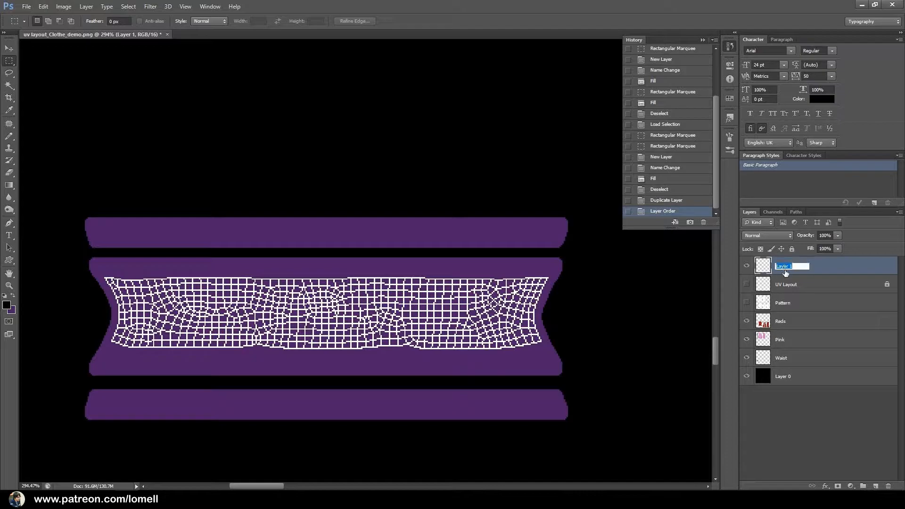
pyautogui.write('UV Layout_Waist')
pyautogui.press('Return')
# - Select the belt's middle piece by inverting a Magic Wand selection of the empty area on UV Layout_Waist, and hide that layer
pyautogui.moveTo(475, 244); pyautogui.dragTo(450, 276)
pyautogui.moveTo(542, 290); pyautogui.dragTo(427, 306)
pyautogui.moveTo(460, 309); pyautogui.dragTo(417, 298)
pyautogui.moveTo(492, 299); pyautogui.dragTo(467, 292)
pyautogui.moveTo(358, 280); pyautogui.dragTo(396, 279)
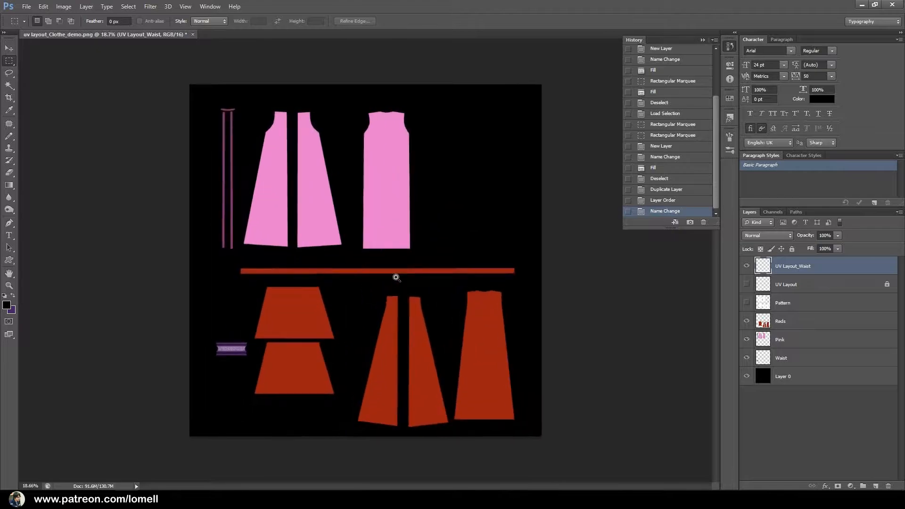
pyautogui.click(9, 85)
pyautogui.click(459, 215)
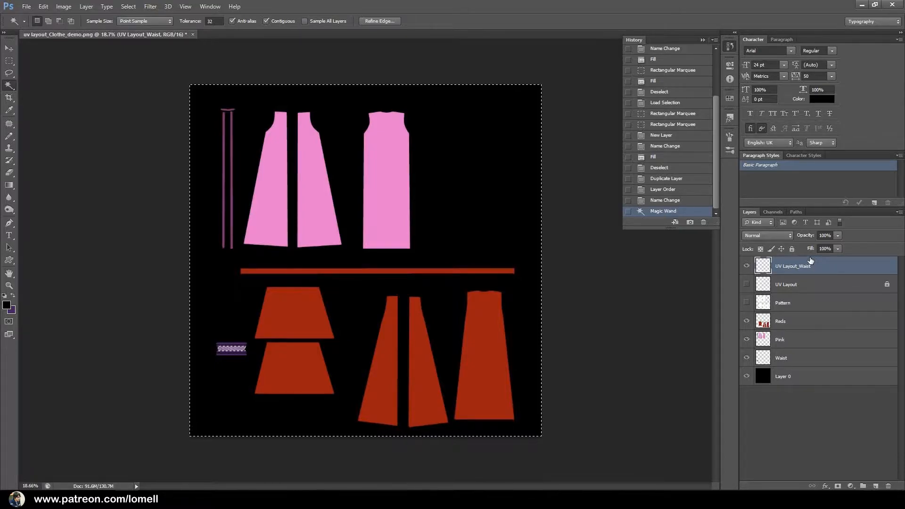
pyautogui.hotkey('ctrl', 'shift', 'i')
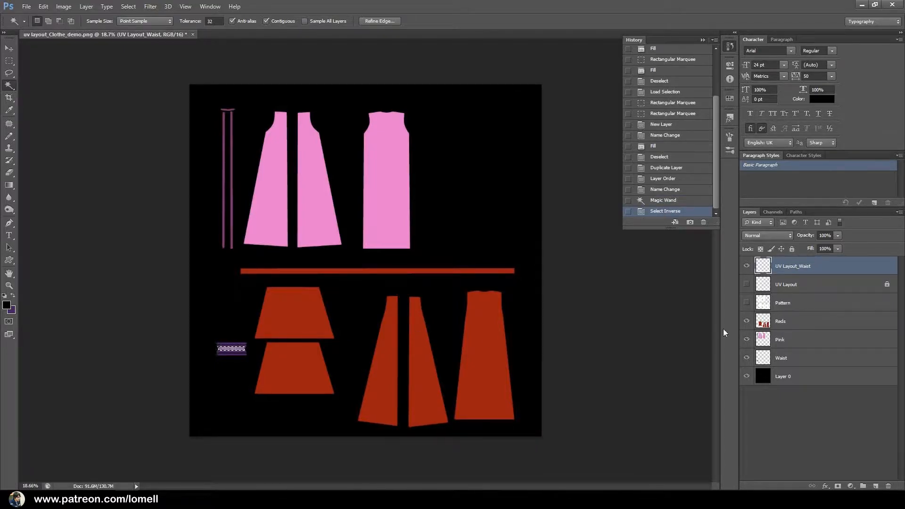
pyautogui.click(746, 265)
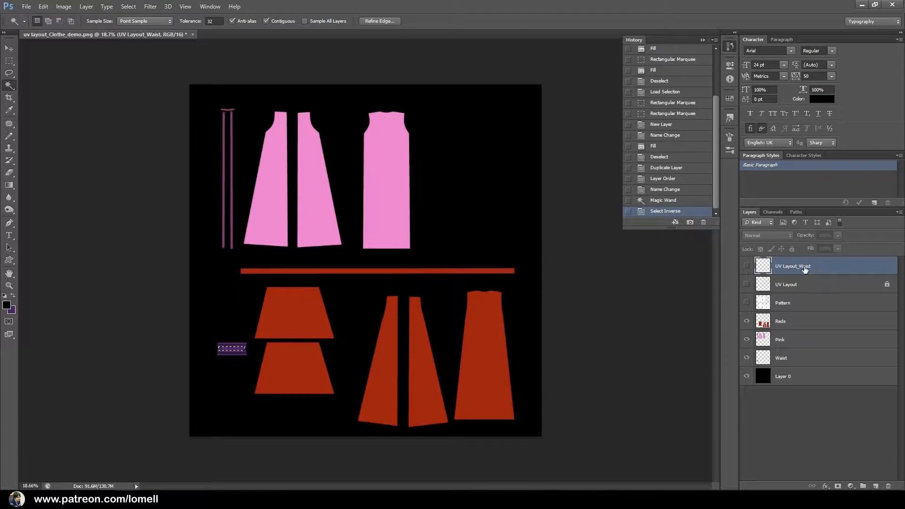
# - Fill the selected middle piece of the belt on the Waist layer with the lighter purple #844ba1 and deselect it
pyautogui.click(797, 360)
pyautogui.moveTo(265, 377); pyautogui.dragTo(508, 413)
pyautogui.moveTo(268, 289); pyautogui.dragTo(285, 290)
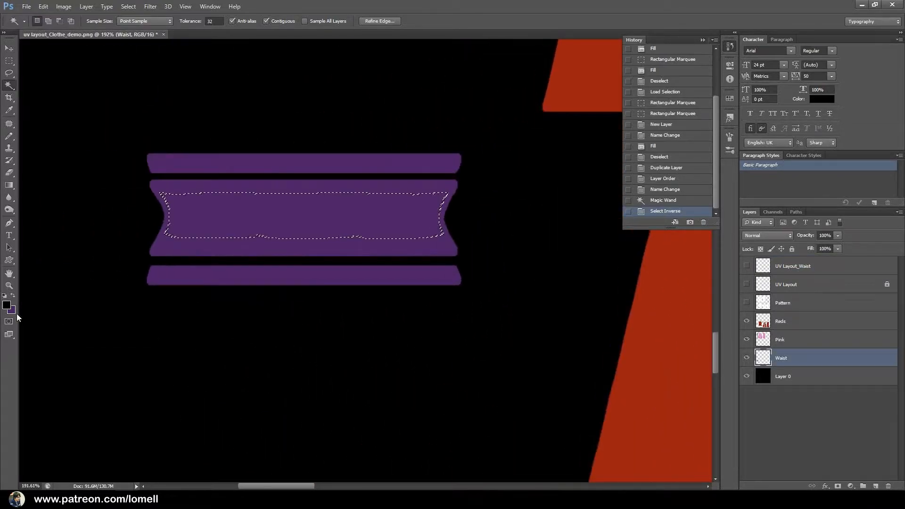
pyautogui.click(12, 311)
pyautogui.click(728, 326)
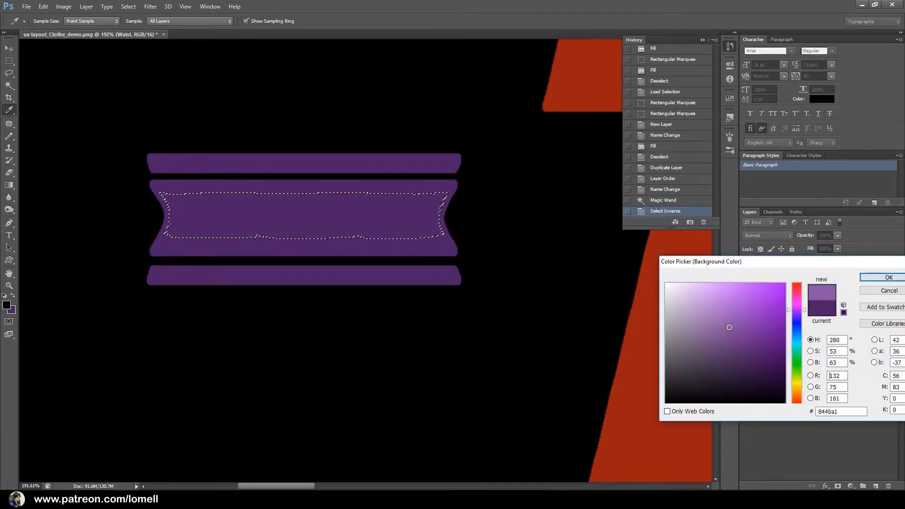
pyautogui.click(870, 277)
pyautogui.press('w')
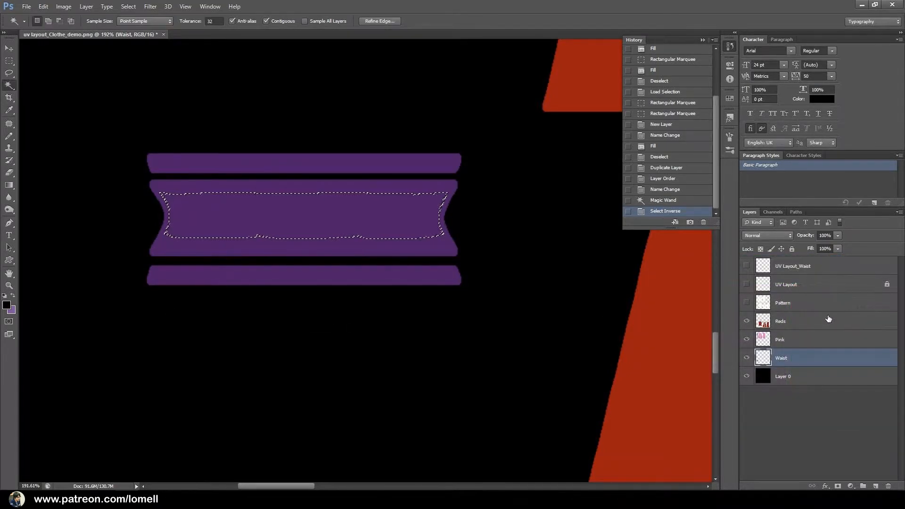
pyautogui.hotkey('ctrl', 'BackSpace')
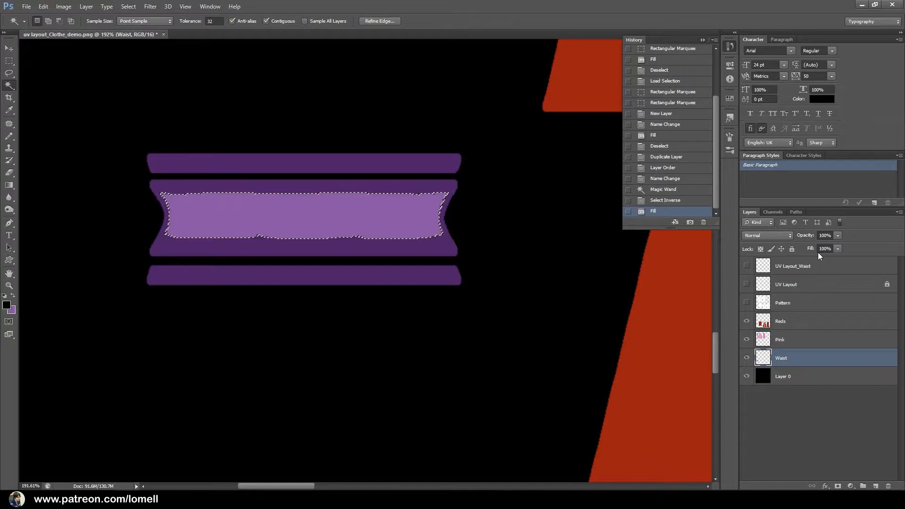
pyautogui.hotkey('ctrl', 'd')
pyautogui.scroll(-10, 484, 343)
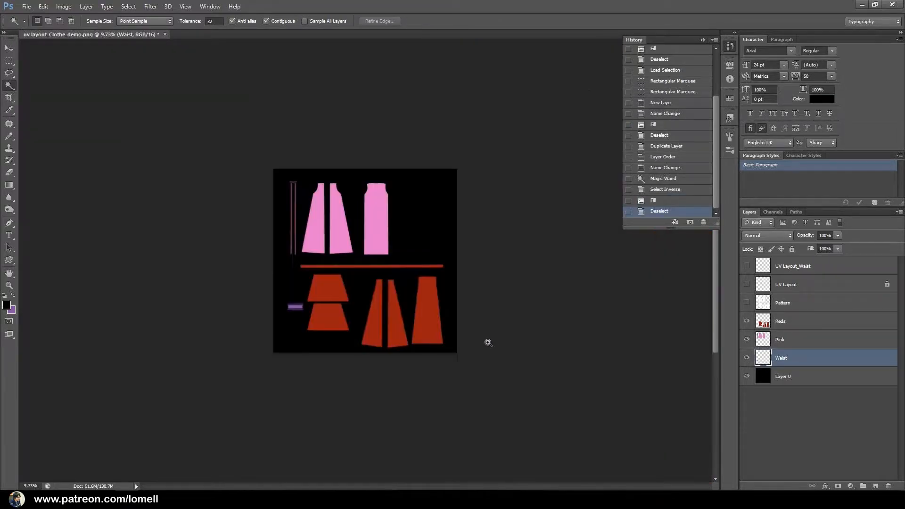
pyautogui.scroll(4, 388, 300)
pyautogui.scroll(-2, 450, 321)
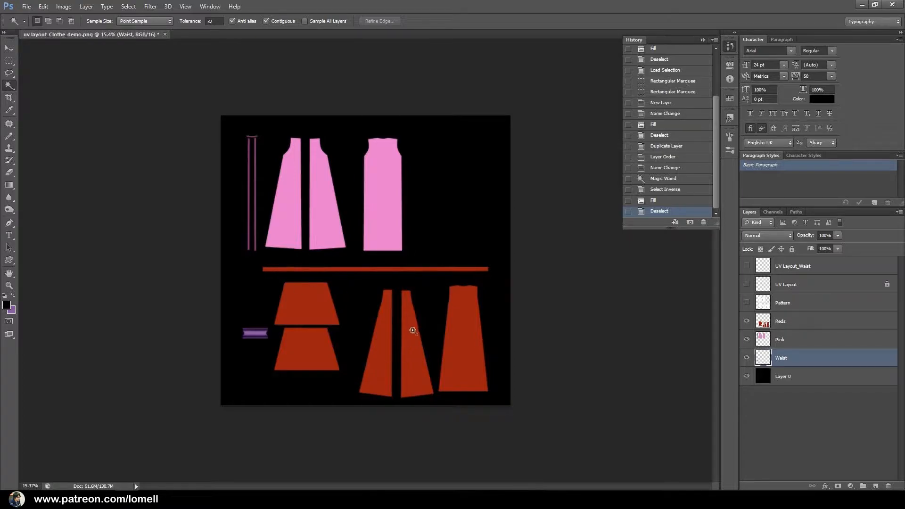
# - Save the document as Dress_Diffuse_demo.psd in the Textures folder, replacing the existing file and keeping Maximize Compatibility on
pyautogui.hotkey('ctrl', 'shift', 's')
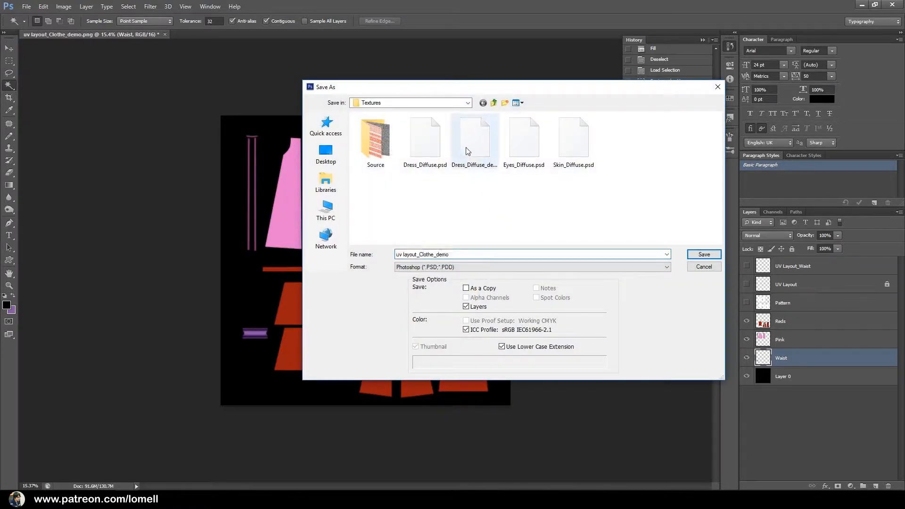
pyautogui.click(474, 141)
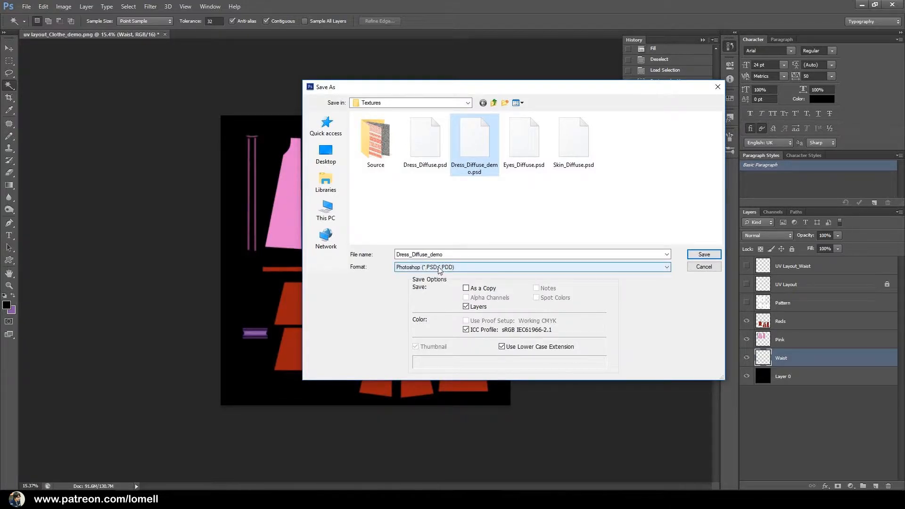
pyautogui.click(691, 255)
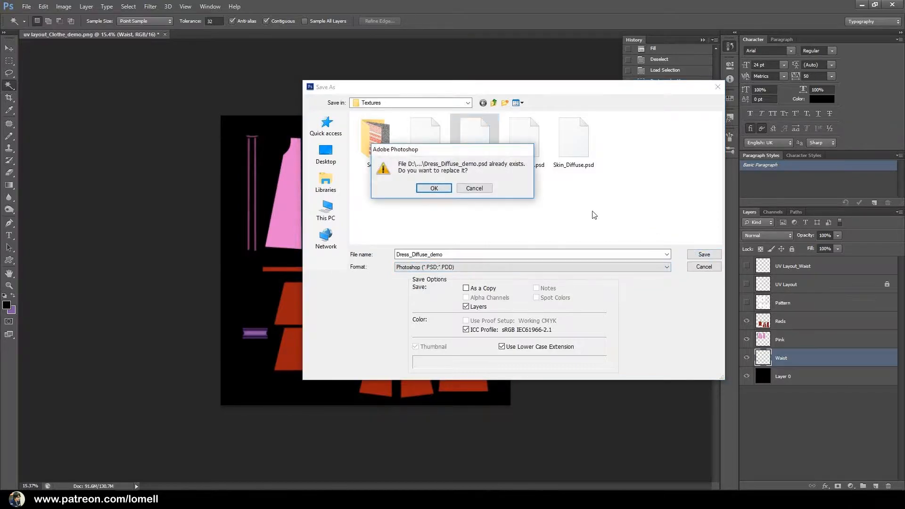
pyautogui.click(441, 191)
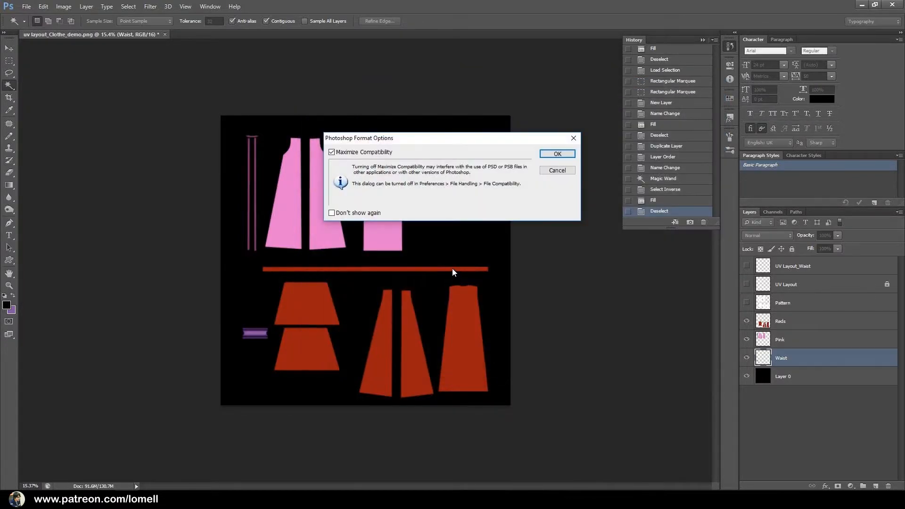
pyautogui.click(547, 155)
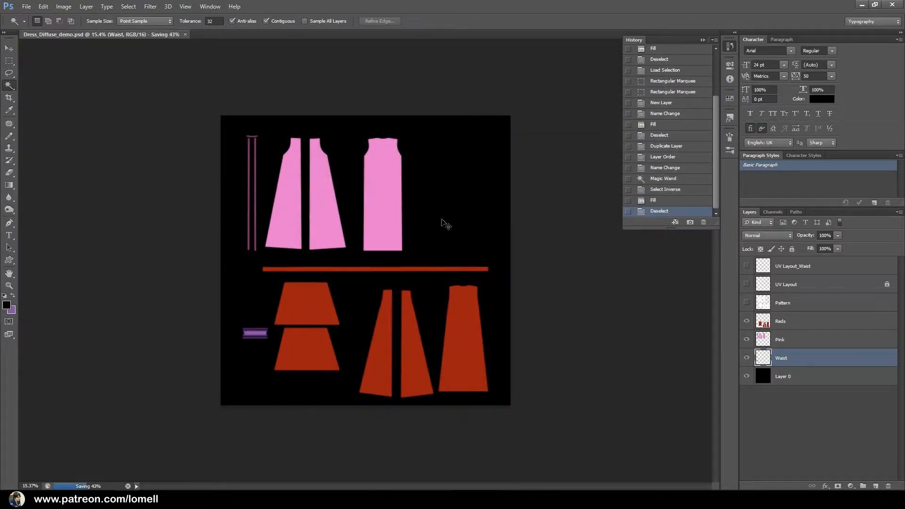
# - Open the Cherry Blossom Flower image from the Source folder inside Textures
pyautogui.moveTo(309, 195); pyautogui.dragTo(358, 264)
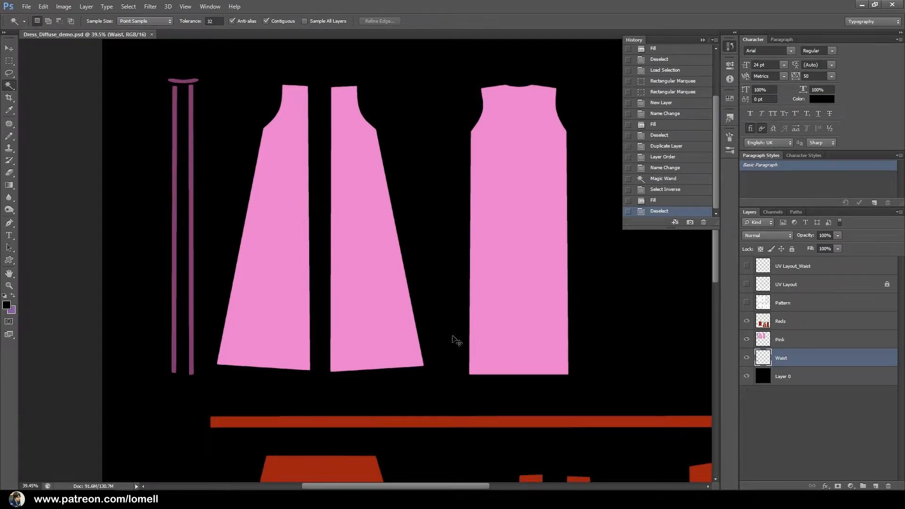
pyautogui.moveTo(456, 339); pyautogui.dragTo(426, 331)
pyautogui.hotkey('ctrl', 'o')
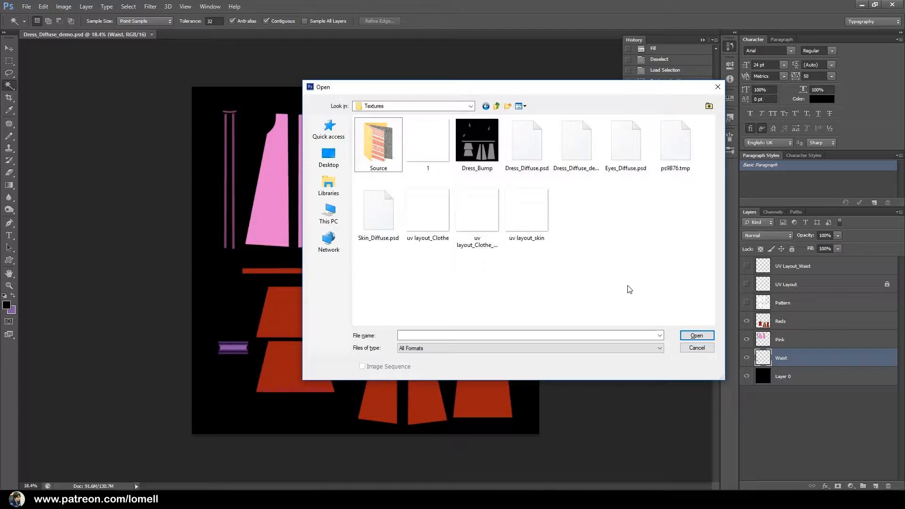
pyautogui.click(496, 106)
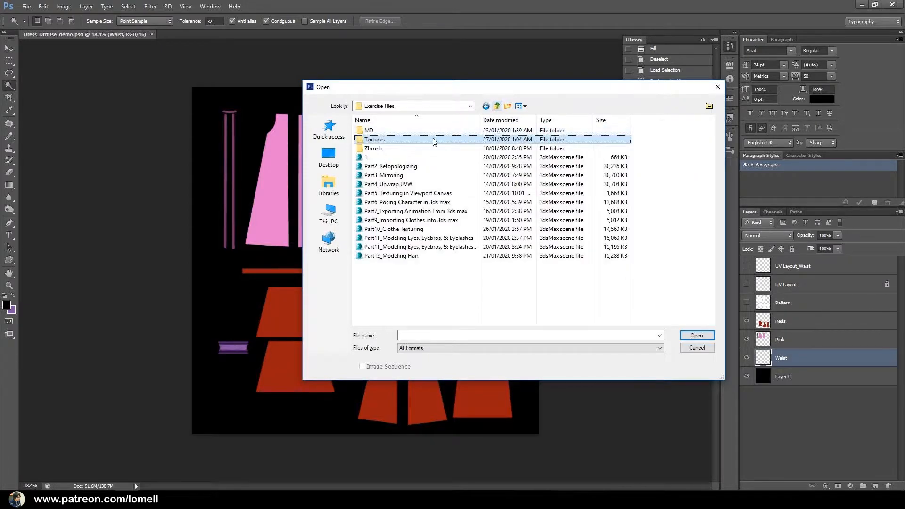
pyautogui.doubleClick(374, 140)
pyautogui.doubleClick(382, 150)
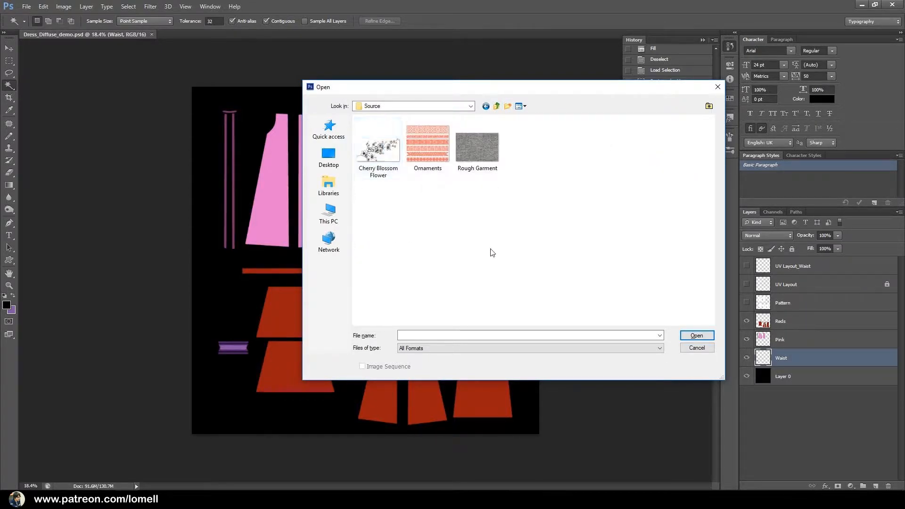
pyautogui.click(372, 159)
pyautogui.moveTo(400, 203); pyautogui.dragTo(522, 147)
pyautogui.moveTo(373, 213); pyautogui.dragTo(502, 141)
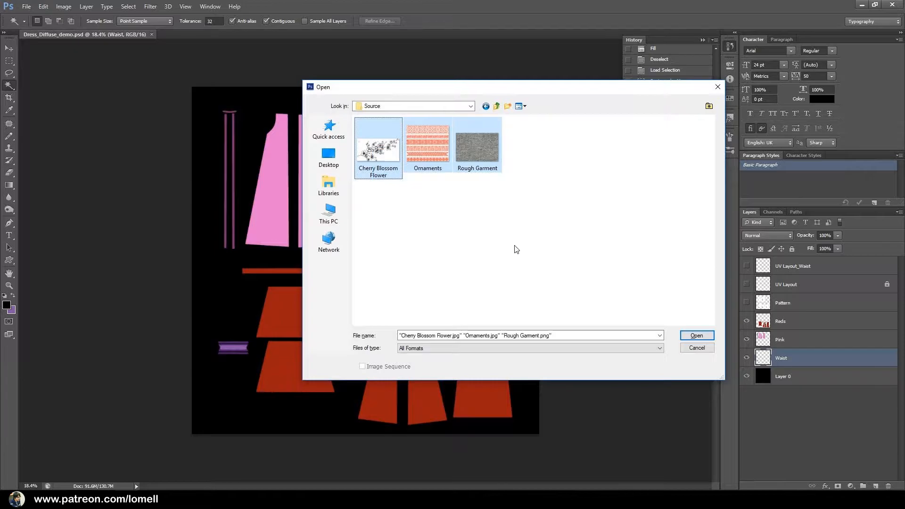
pyautogui.click(509, 245)
pyautogui.moveTo(375, 213); pyautogui.dragTo(500, 147)
pyautogui.click(501, 254)
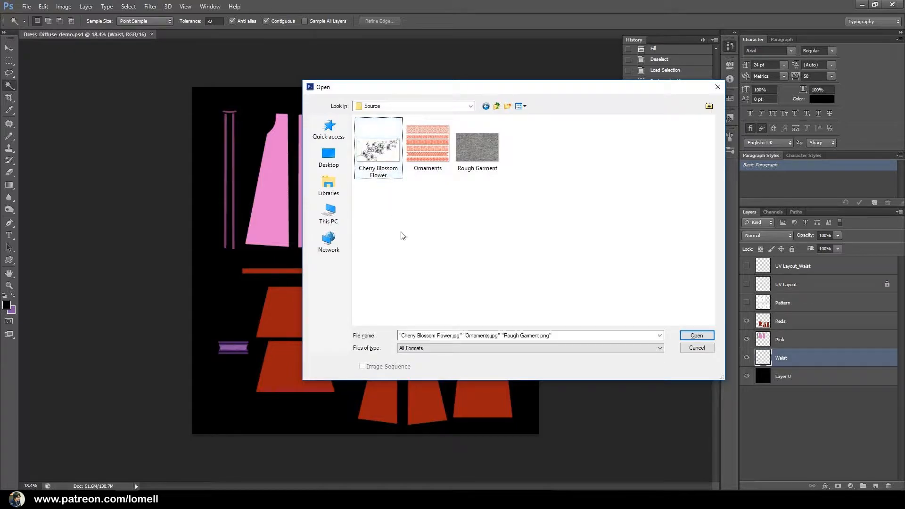
pyautogui.doubleClick(376, 150)
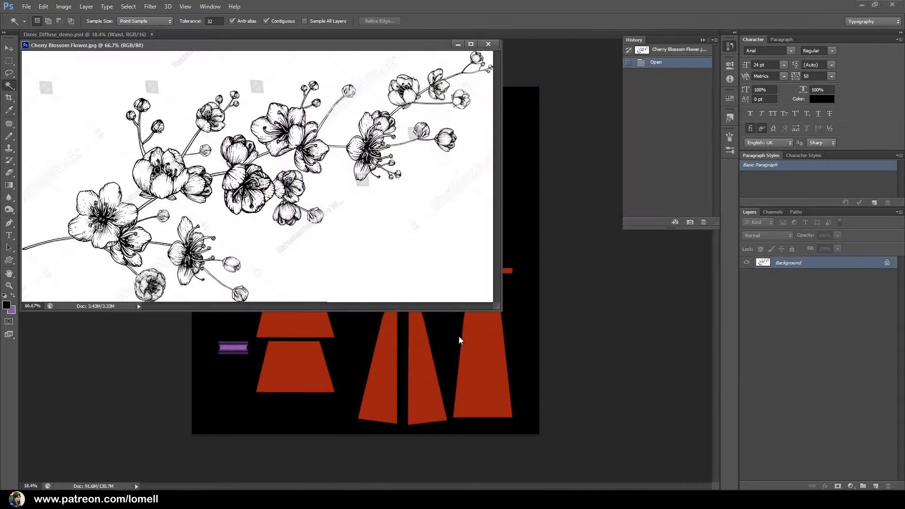
# - Bring the cherry blossom image into Dress_Diffuse_demo.psd as a layer directly above Pink and close the source image
pyautogui.click(9, 47)
pyautogui.moveTo(302, 245); pyautogui.dragTo(419, 357)
pyautogui.click(444, 193)
pyautogui.click(488, 44)
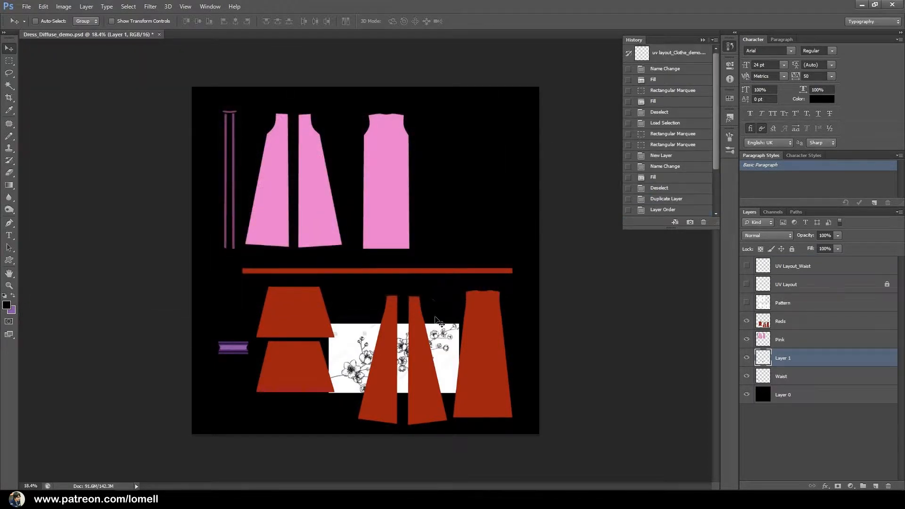
pyautogui.moveTo(367, 321); pyautogui.dragTo(377, 340)
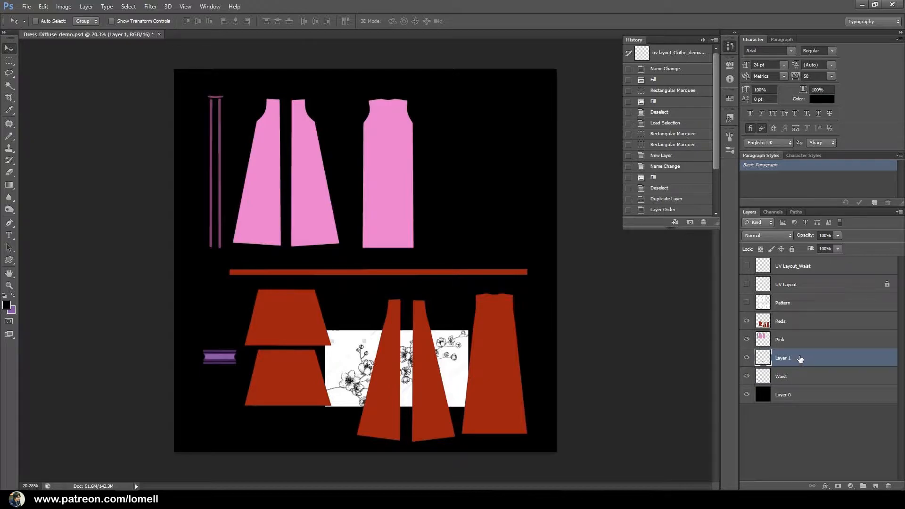
pyautogui.moveTo(801, 361); pyautogui.dragTo(801, 332)
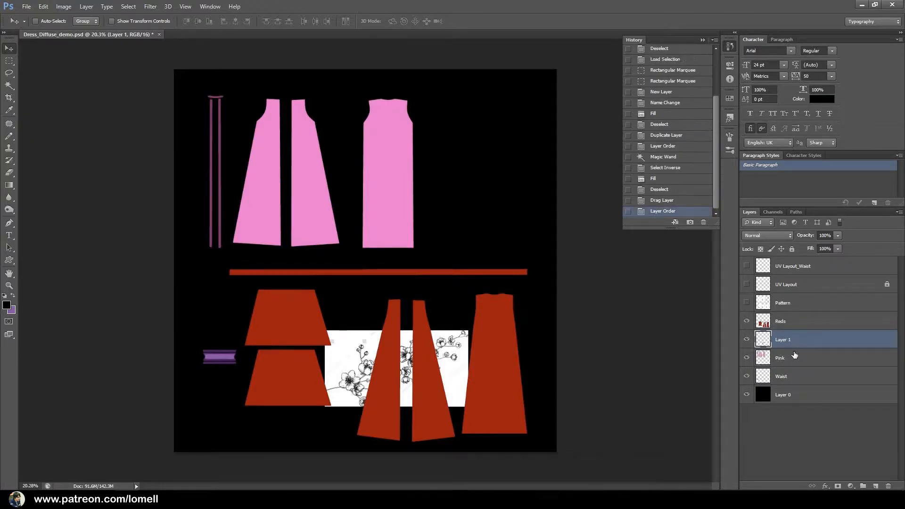
# - Create a layer group named "Rds" above the Reds layer and move Reds into it
pyautogui.click(804, 325)
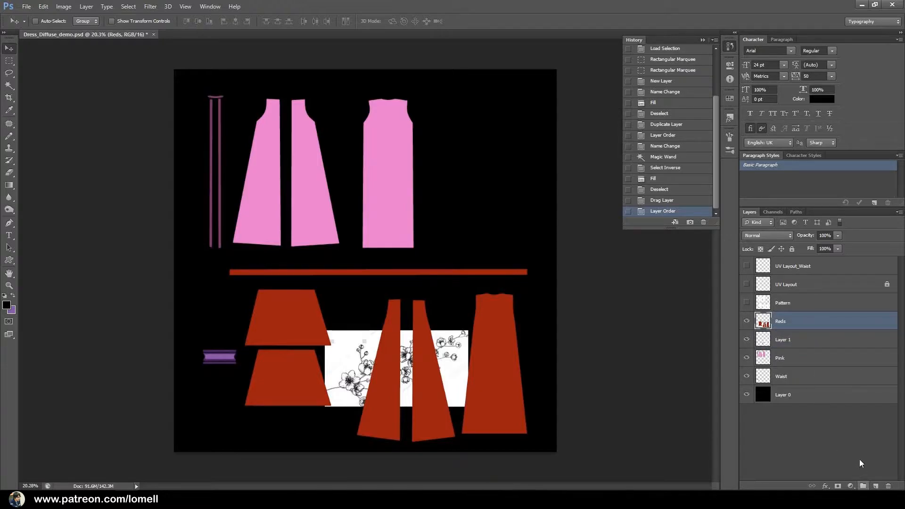
pyautogui.click(862, 485)
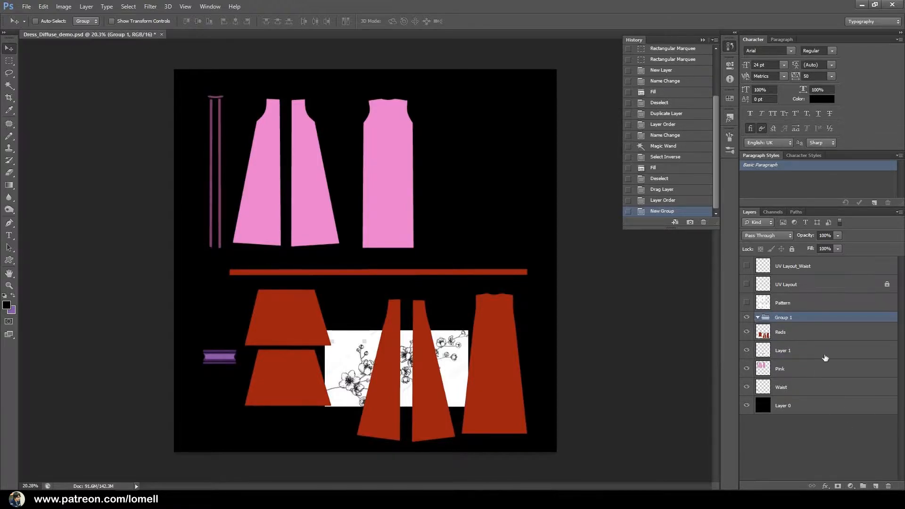
pyautogui.doubleClick(781, 317)
pyautogui.write('Rds')
pyautogui.press('Return')
pyautogui.moveTo(788, 332); pyautogui.dragTo(806, 317)
# - Create a layer group named "Pinks" and move the cherry blossom layer and the Pink layer into it
pyautogui.click(808, 354)
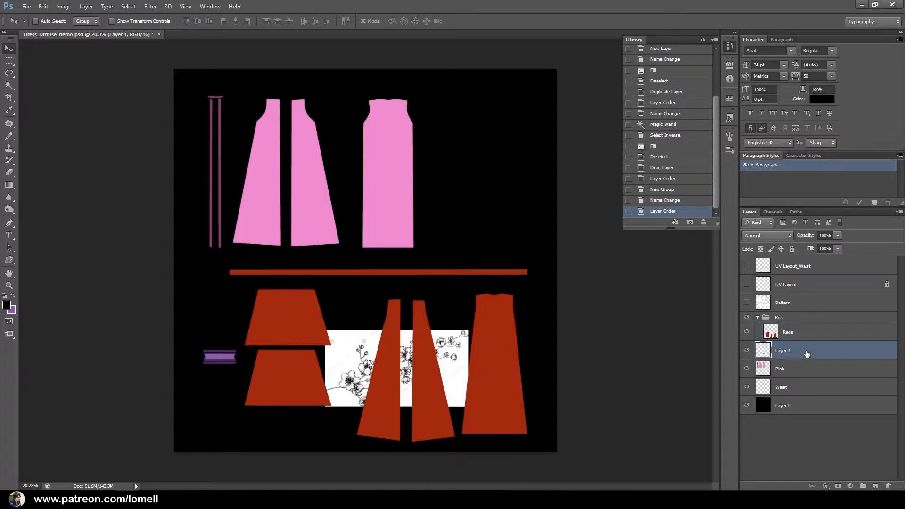
pyautogui.click(862, 485)
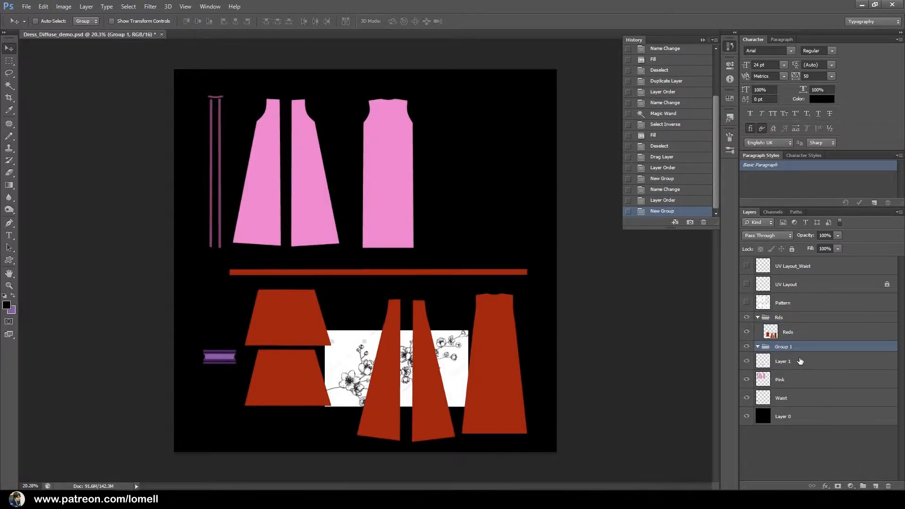
pyautogui.doubleClick(786, 347)
pyautogui.write('Pinks')
pyautogui.press('Return')
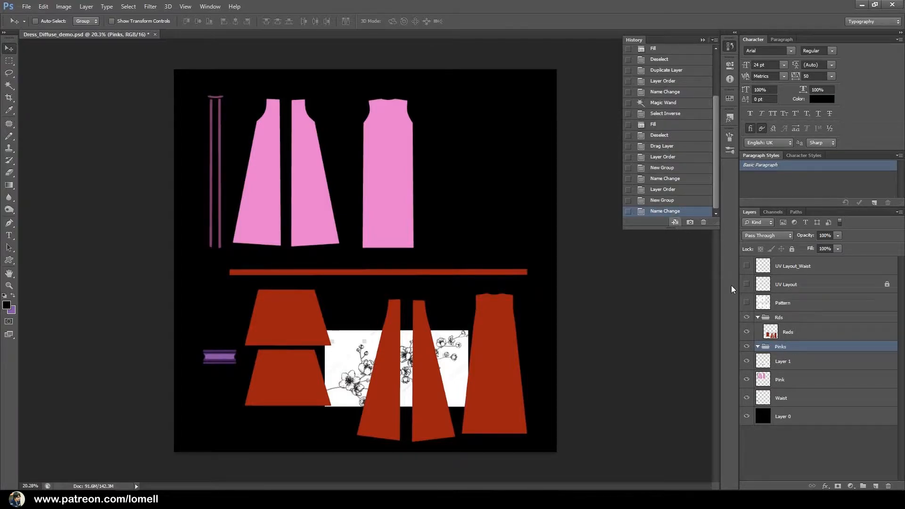
pyautogui.moveTo(800, 363); pyautogui.dragTo(808, 348)
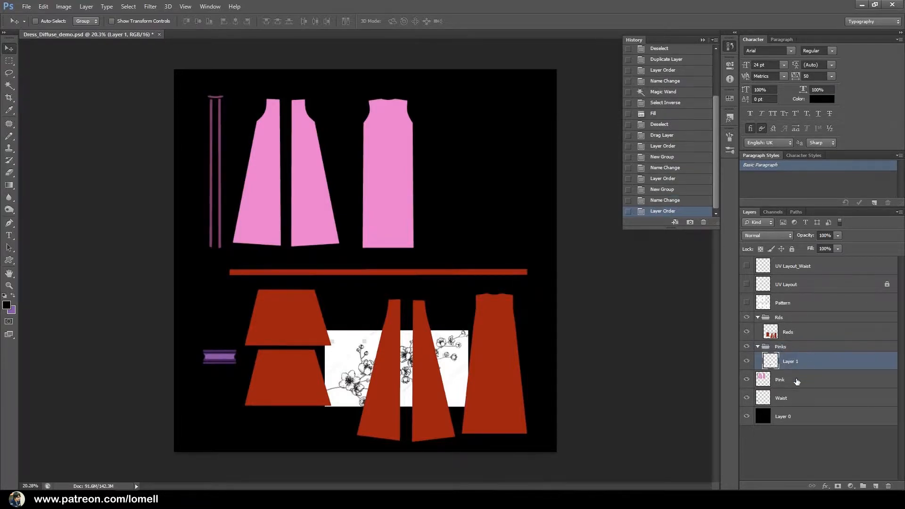
pyautogui.click(827, 380)
pyautogui.moveTo(828, 380); pyautogui.dragTo(799, 373)
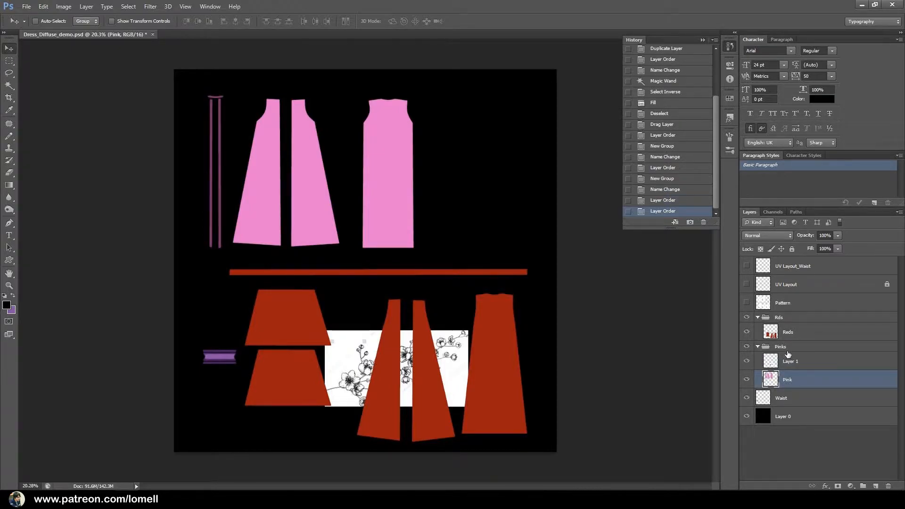
# - Create a layer group named "Waist" above the Waist layer and move that layer into it
pyautogui.click(794, 403)
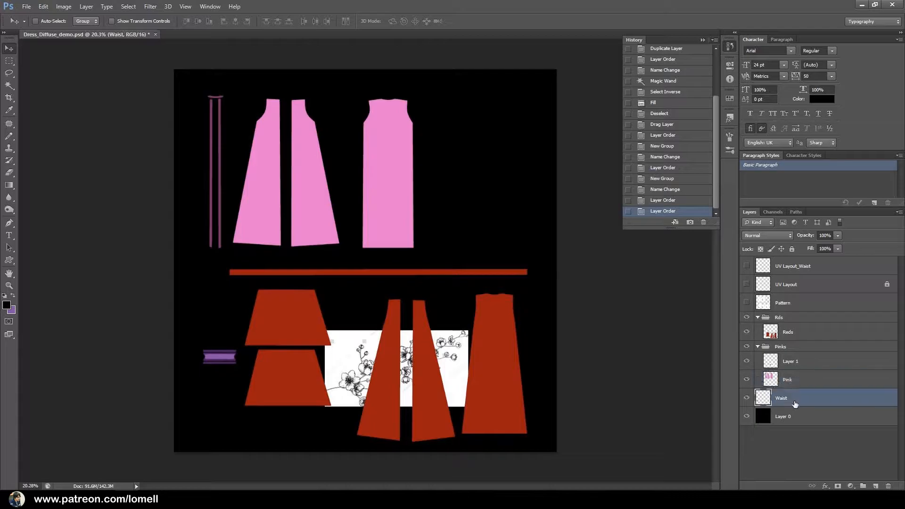
pyautogui.click(862, 486)
pyautogui.doubleClick(783, 395)
pyautogui.write('Waist')
pyautogui.press('Return')
pyautogui.moveTo(794, 408)
pyautogui.mouseDown()
pyautogui.moveTo(814, 410)
pyautogui.moveTo(807, 396)
pyautogui.mouseUp()
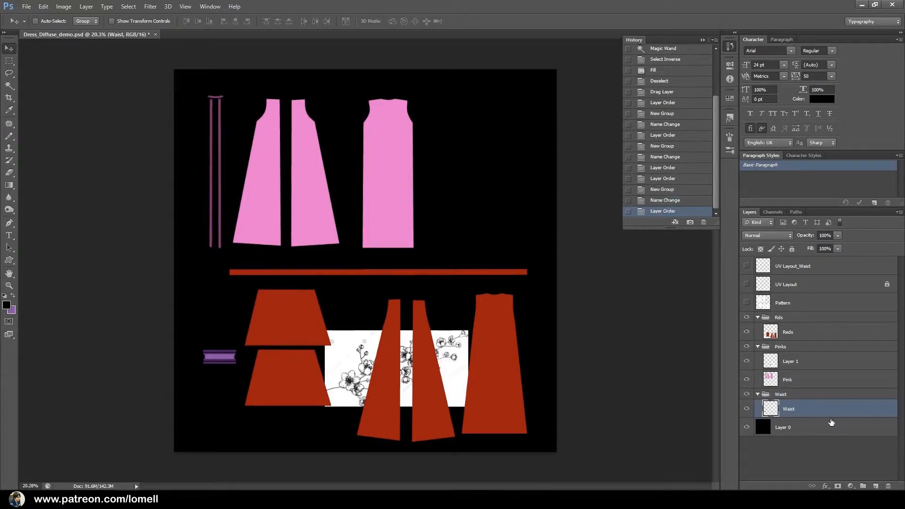
# - Toggle the Rds group's visibility off and on, and collapse the Rds and Waist groups
pyautogui.click(746, 317)
pyautogui.click(746, 317)
pyautogui.click(757, 317)
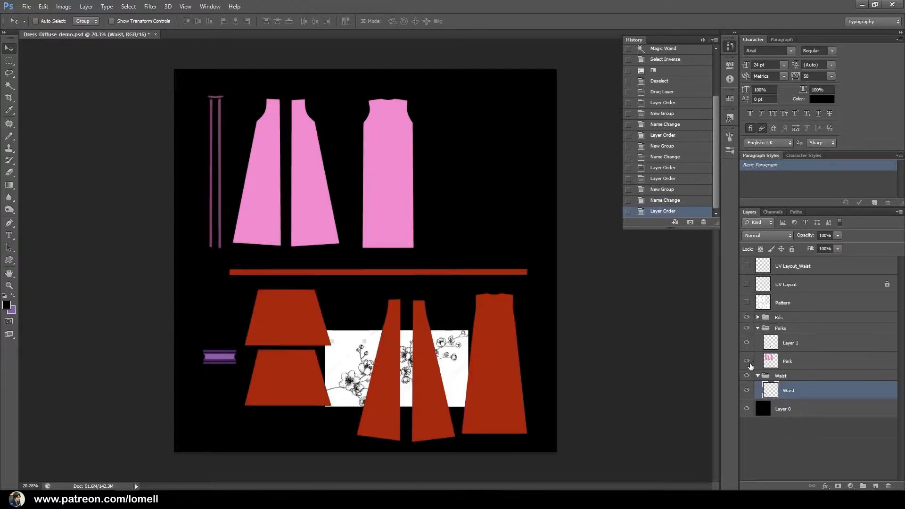
pyautogui.click(757, 376)
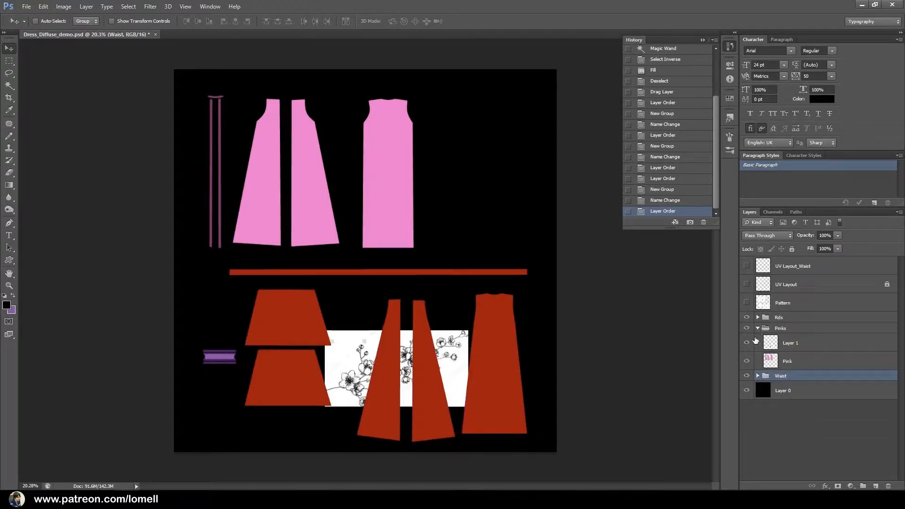
# - Move the cherry blossom image on Layer 1 up over the pink dress pieces
pyautogui.moveTo(277, 126); pyautogui.dragTo(347, 220)
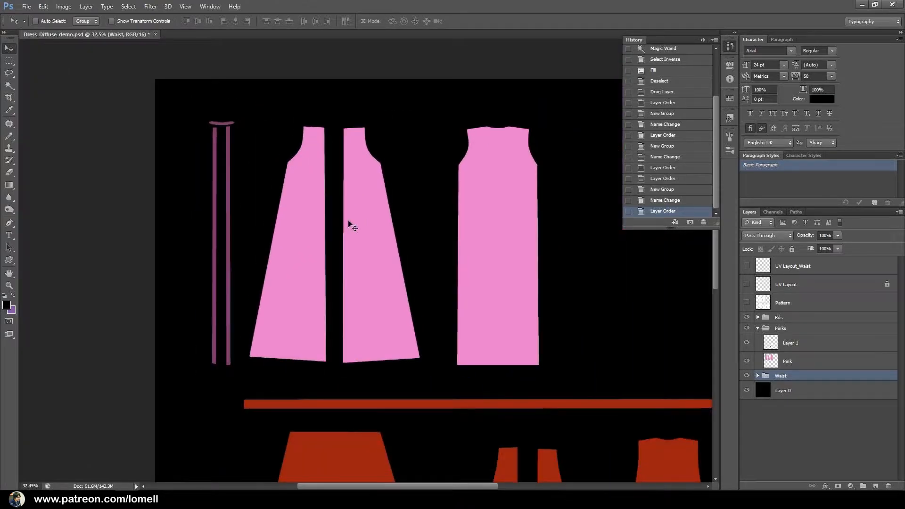
pyautogui.moveTo(580, 334); pyautogui.dragTo(516, 331)
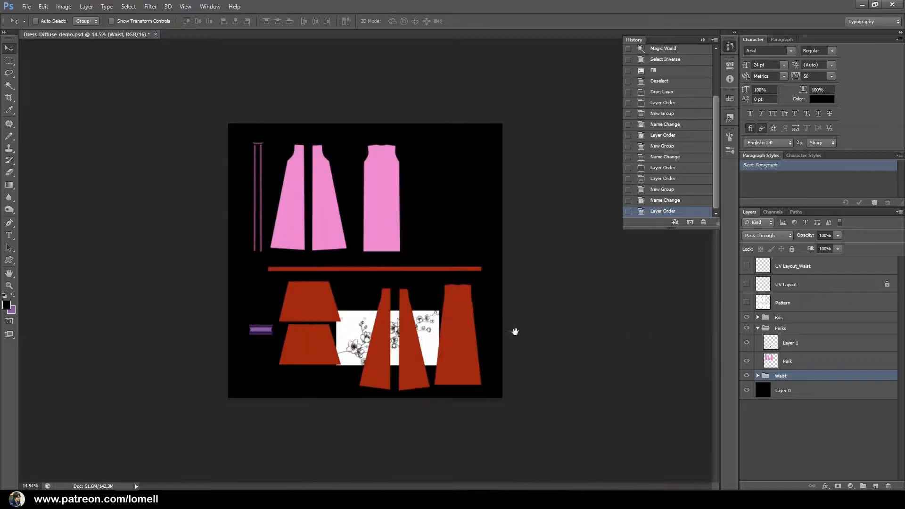
pyautogui.click(799, 343)
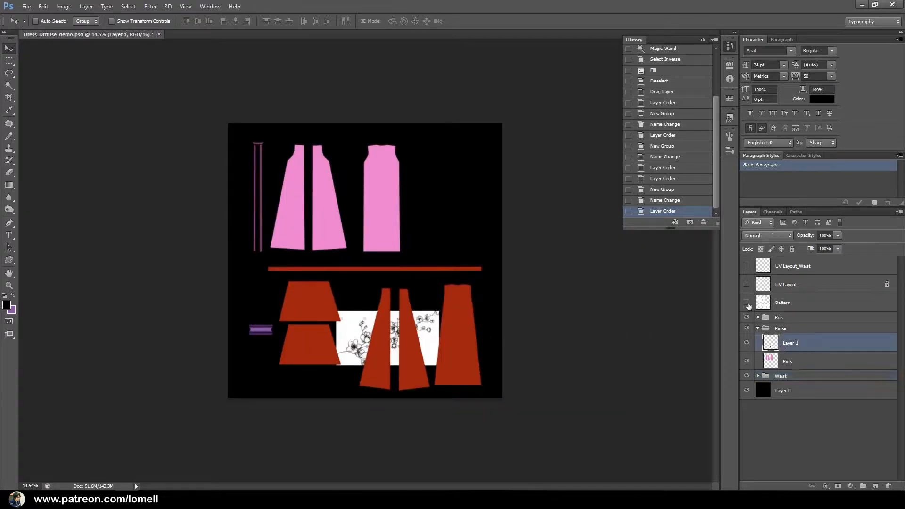
pyautogui.moveTo(424, 354); pyautogui.dragTo(506, 311)
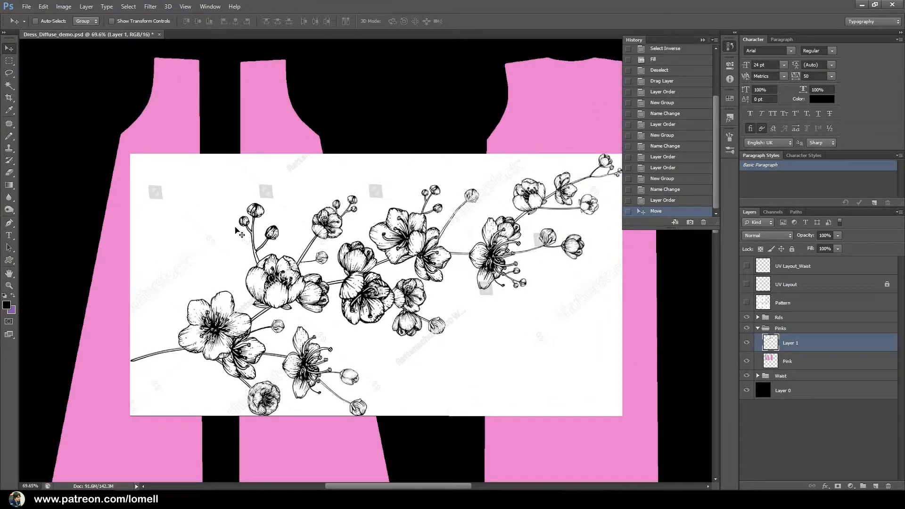
# - Hide Layer 1's white background by splitting the Blend If highlight limit for This Layer to 184 / 208
pyautogui.doubleClick(847, 341)
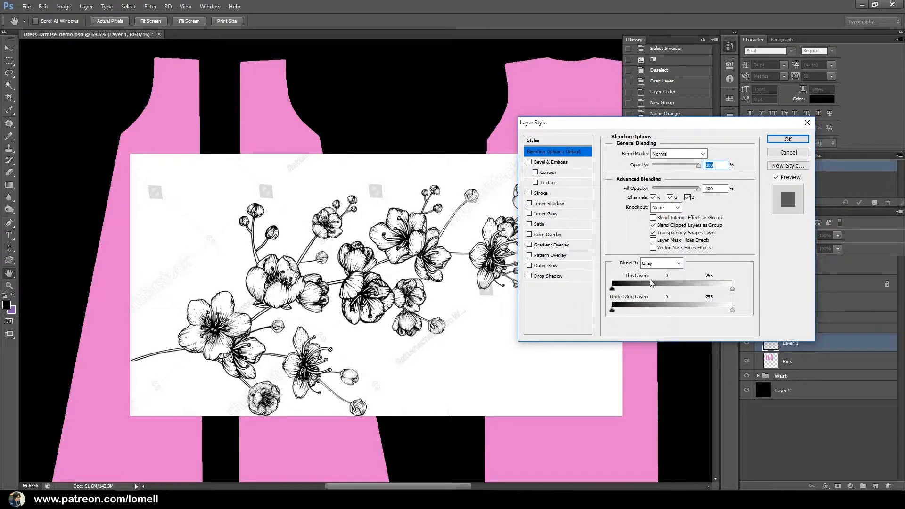
pyautogui.moveTo(733, 292); pyautogui.dragTo(714, 293)
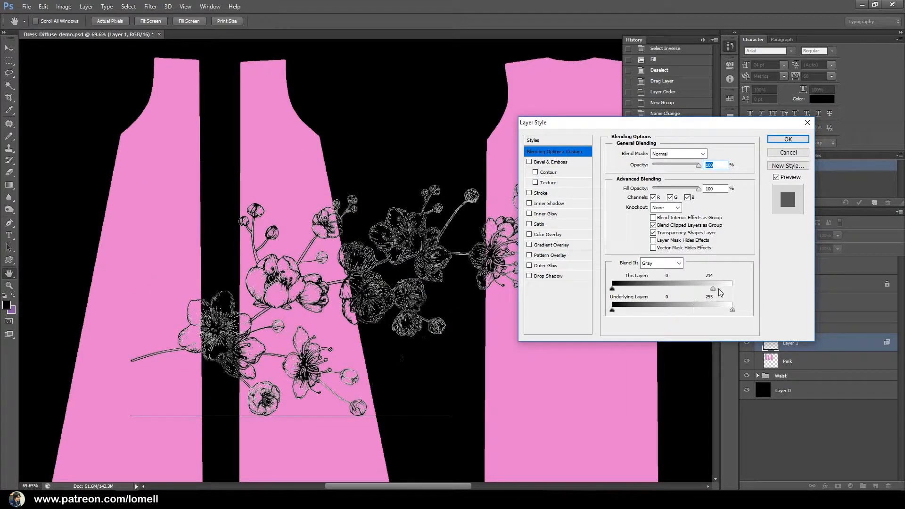
pyautogui.moveTo(713, 288); pyautogui.dragTo(701, 294)
pyautogui.press('alt')
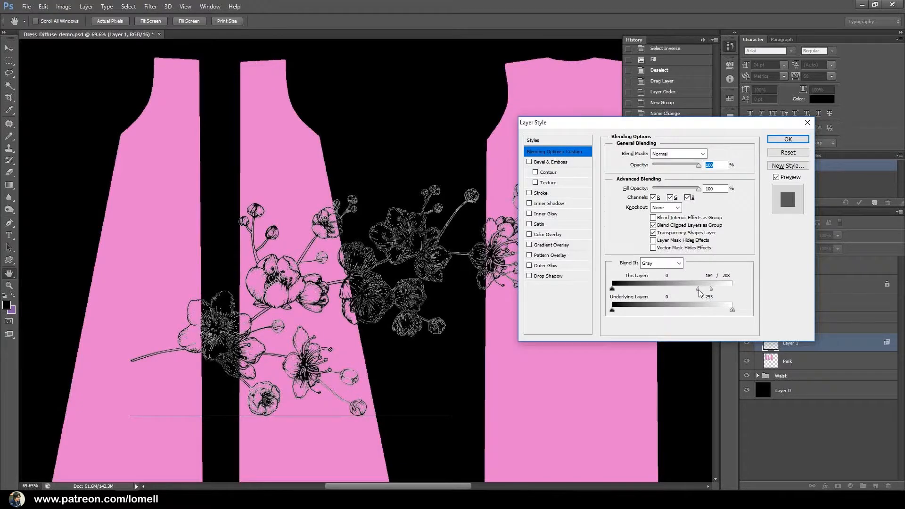
pyautogui.click(788, 139)
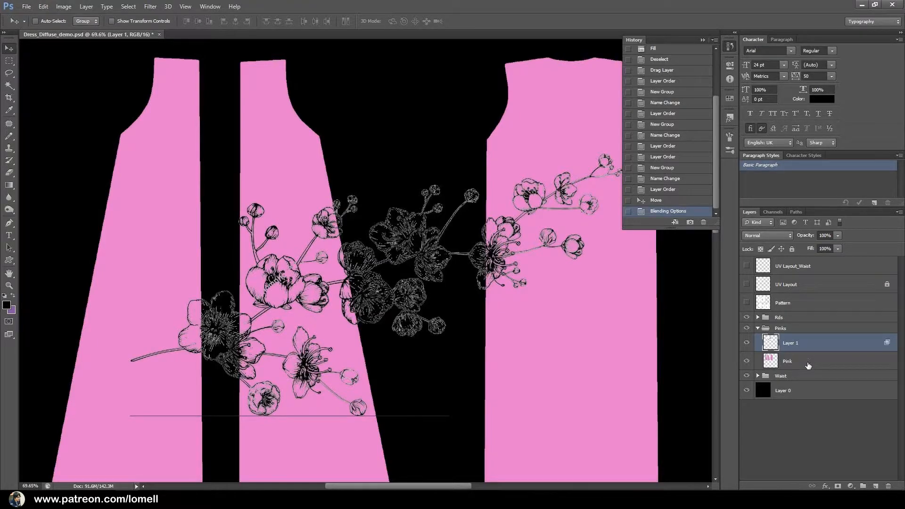
# - Group Layer 1 on its own and merge that group into a single layer
pyautogui.hotkey('ctrl', 'g')
pyautogui.click(812, 357)
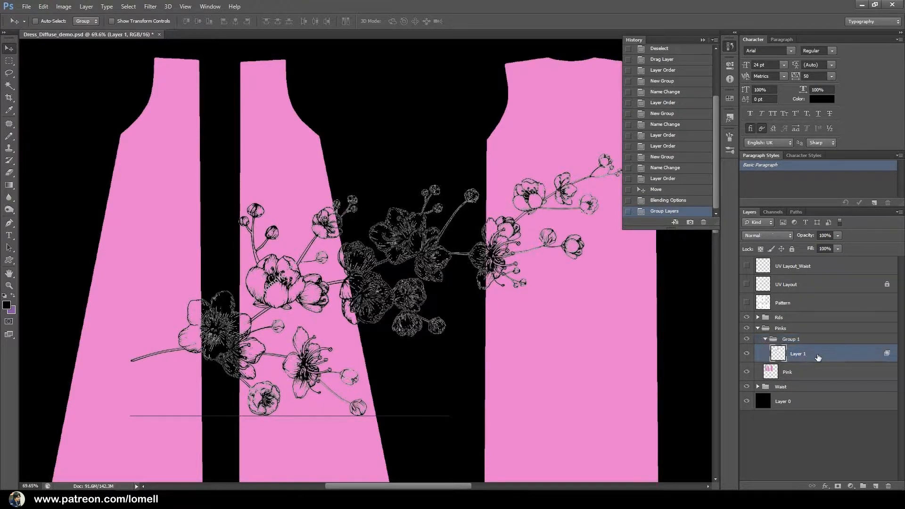
pyautogui.click(804, 342)
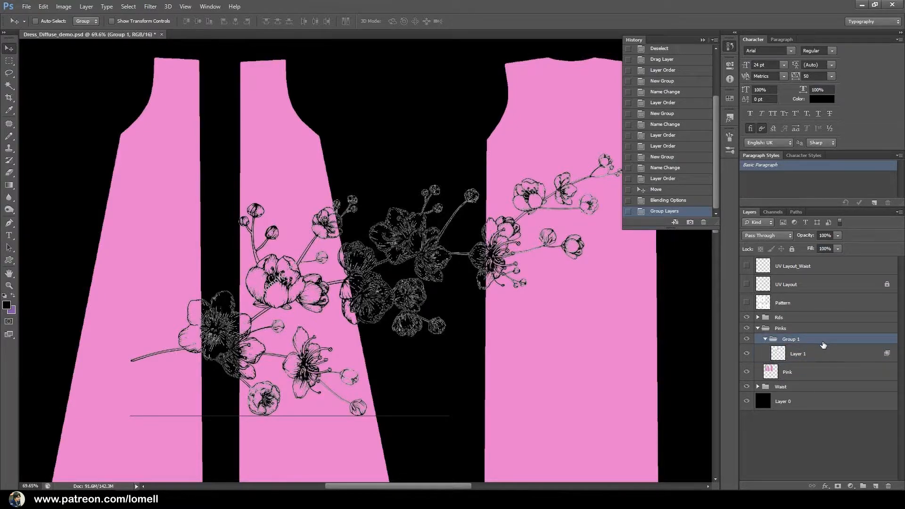
pyautogui.hotkey('ctrl', 'e')
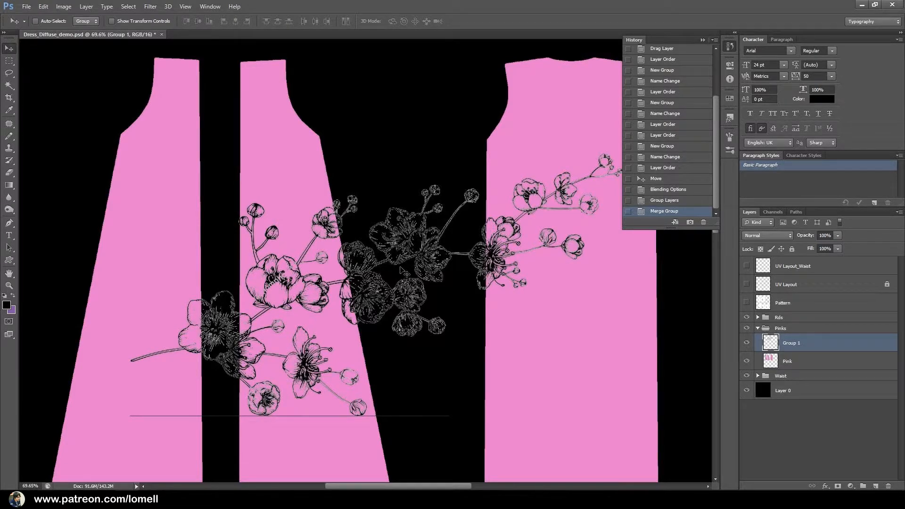
# - Load the merged blossom layer's outline as a selection, fill it with white (ffffff) as the background colour, and deselect
pyautogui.keyDown('ctrl'); pyautogui.click(769, 343); pyautogui.keyUp('ctrl')
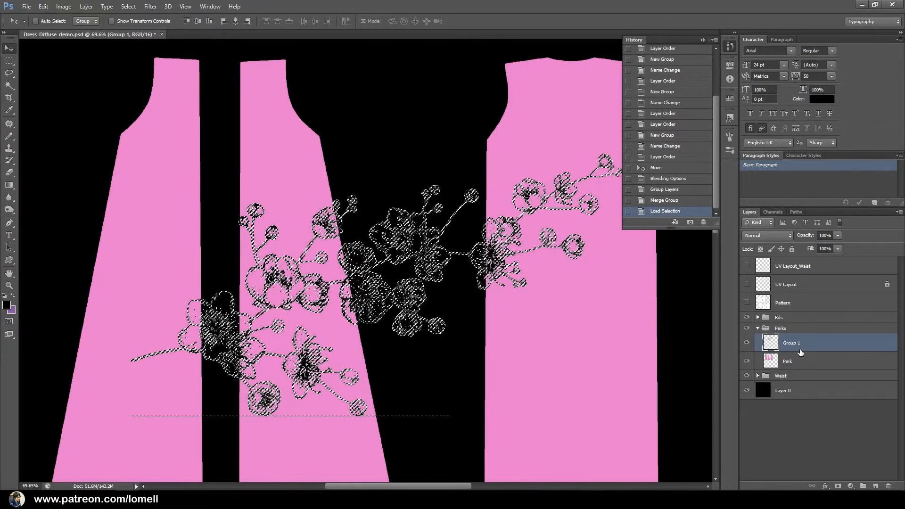
pyautogui.click(11, 310)
pyautogui.moveTo(703, 324); pyautogui.dragTo(662, 279)
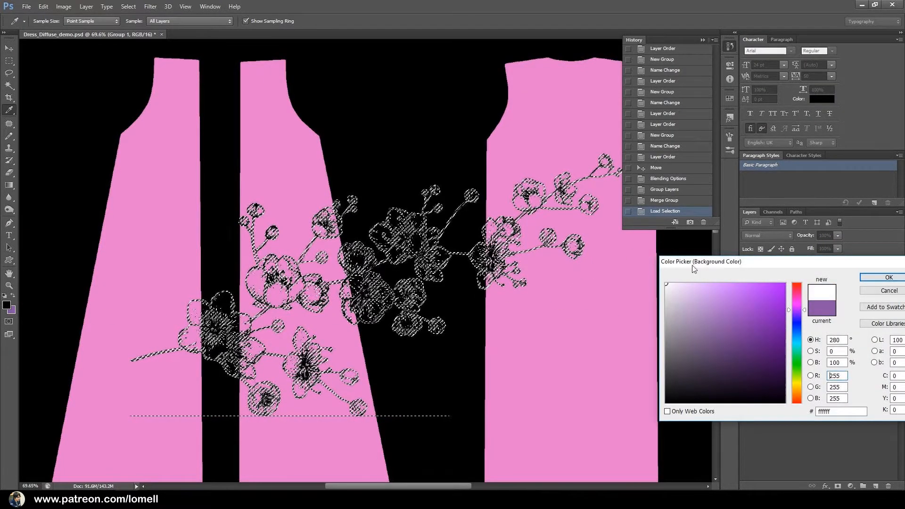
pyautogui.click(871, 278)
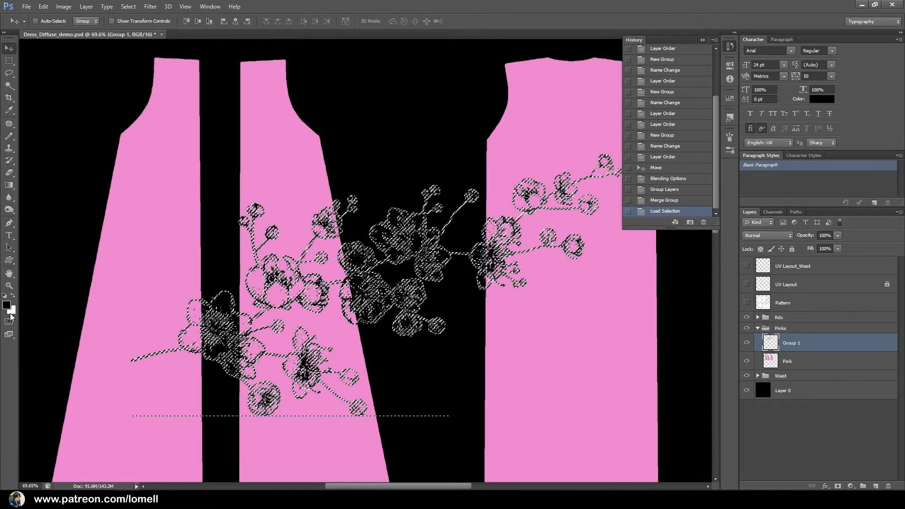
pyautogui.hotkey('ctrl', 'BackSpace')
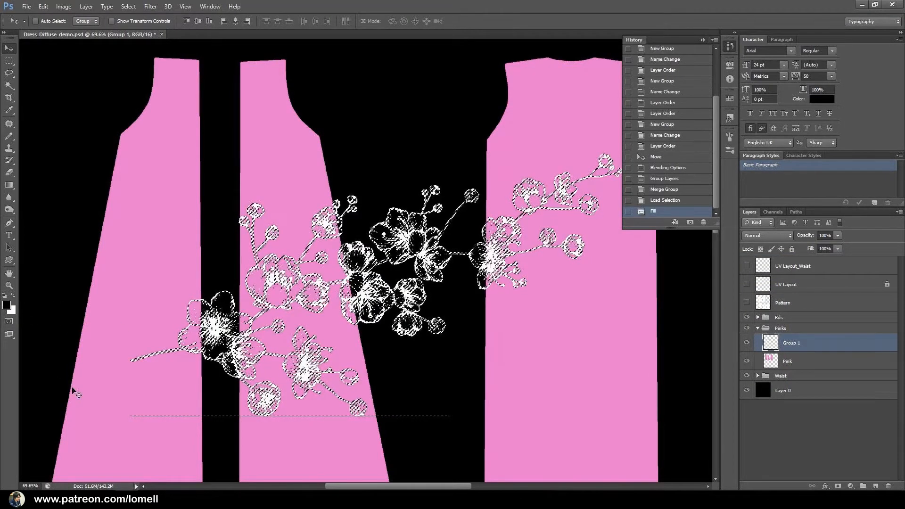
pyautogui.hotkey('ctrl', 'd')
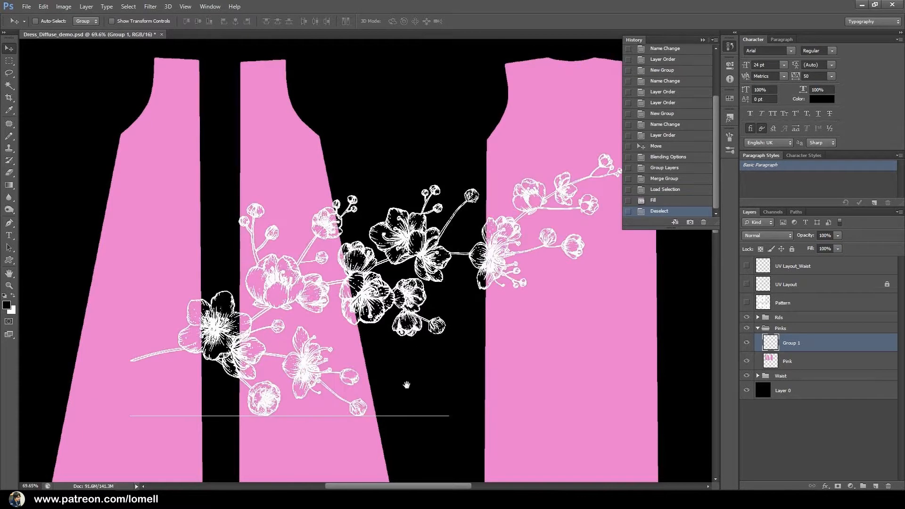
# - Select the stray horizontal line beneath the blossoms with a rectangular marquee, clear it, and deselect
pyautogui.moveTo(405, 384); pyautogui.dragTo(419, 353)
pyautogui.press('m')
pyautogui.moveTo(107, 394); pyautogui.dragTo(541, 341)
pyautogui.moveTo(392, 360)
pyautogui.mouseDown()
pyautogui.moveTo(477, 364)
pyautogui.moveTo(476, 418)
pyautogui.moveTo(466, 380)
pyautogui.mouseUp()
pyautogui.press('Return')
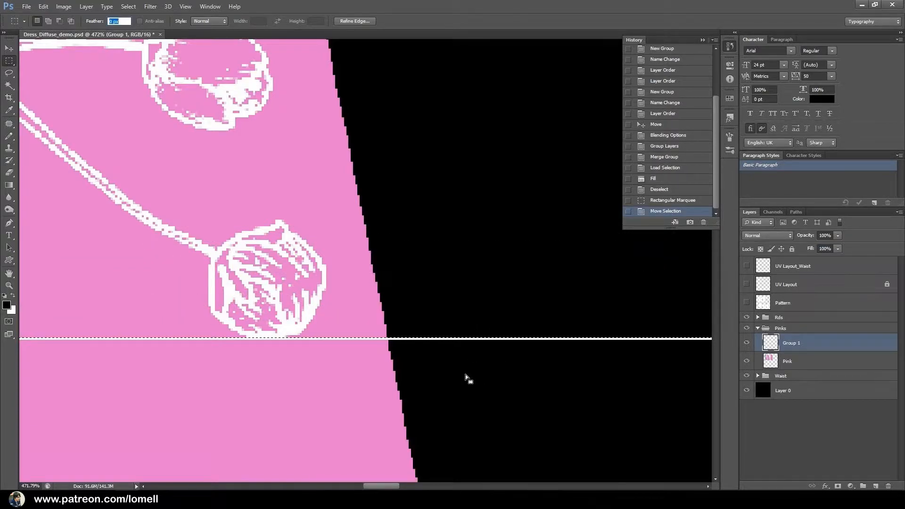
pyautogui.press('Delete')
pyautogui.press('Return')
pyautogui.press('Return')
pyautogui.press('Delete')
pyautogui.hotkey('ctrl', 'd')
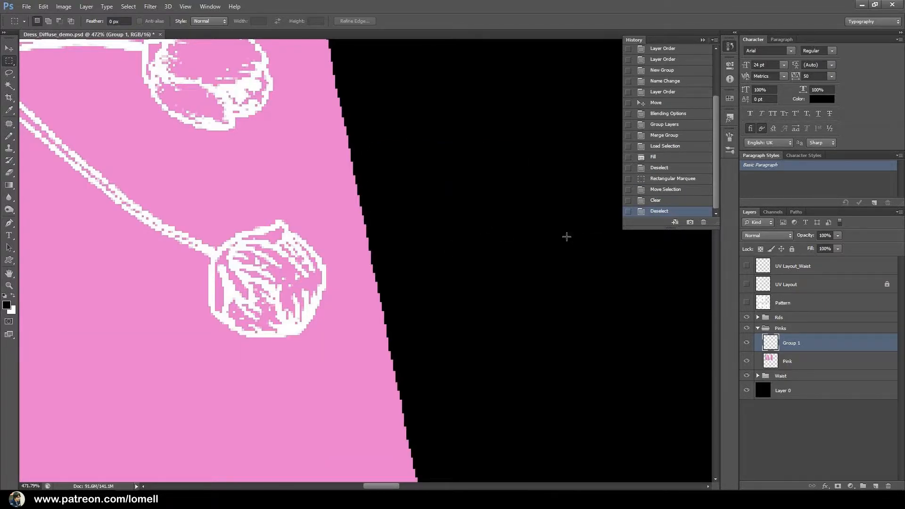
# - Rename the merged blossom layer Group 1 as "Flower"
pyautogui.hotkey('ctrl', '0')
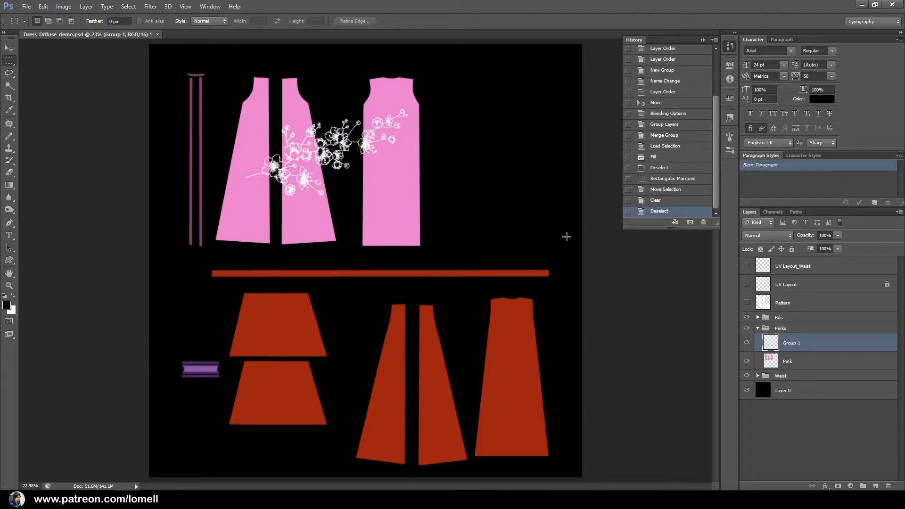
pyautogui.moveTo(369, 179); pyautogui.dragTo(436, 291)
pyautogui.moveTo(435, 290); pyautogui.dragTo(455, 292)
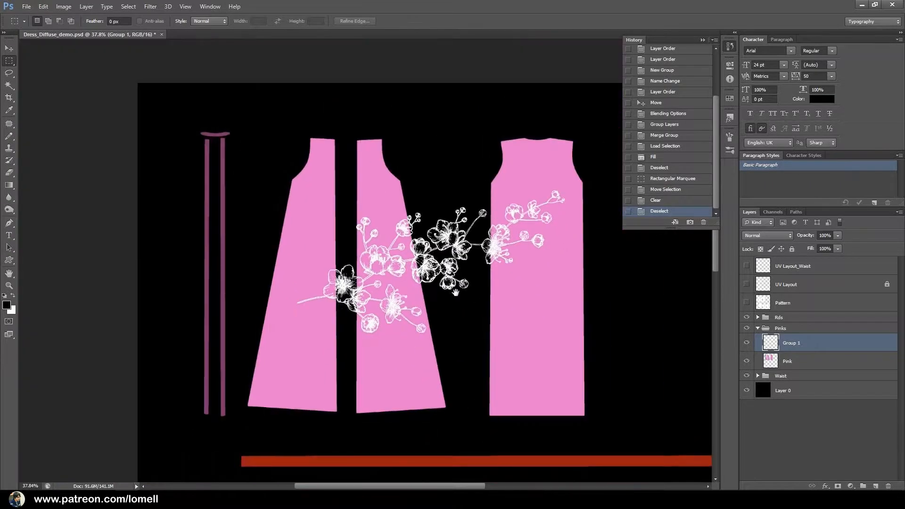
pyautogui.doubleClick(790, 342)
pyautogui.write('Flower')
pyautogui.press('Return')
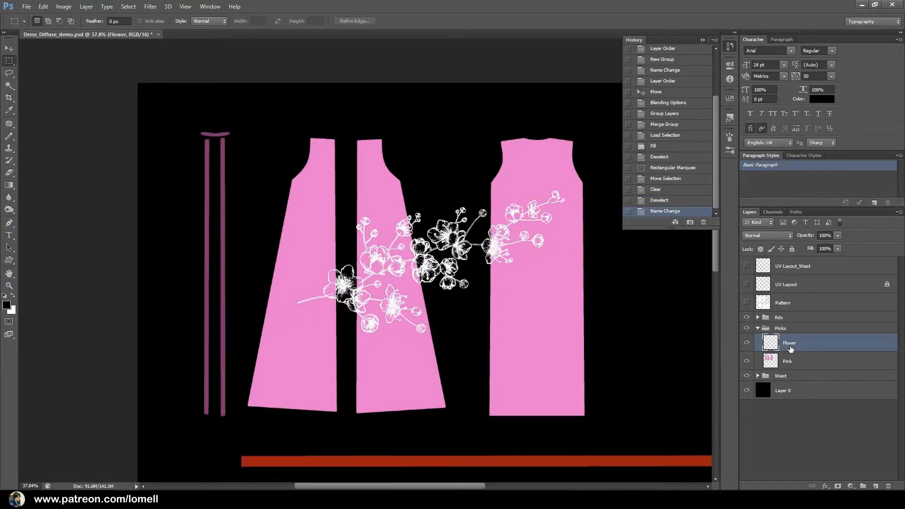
pyautogui.doubleClick(789, 343)
pyautogui.click(825, 349)
# - Duplicate the Flower layer as "Flower copy" in the same document and hide the original
pyautogui.rightClick(811, 345)
pyautogui.click(709, 163)
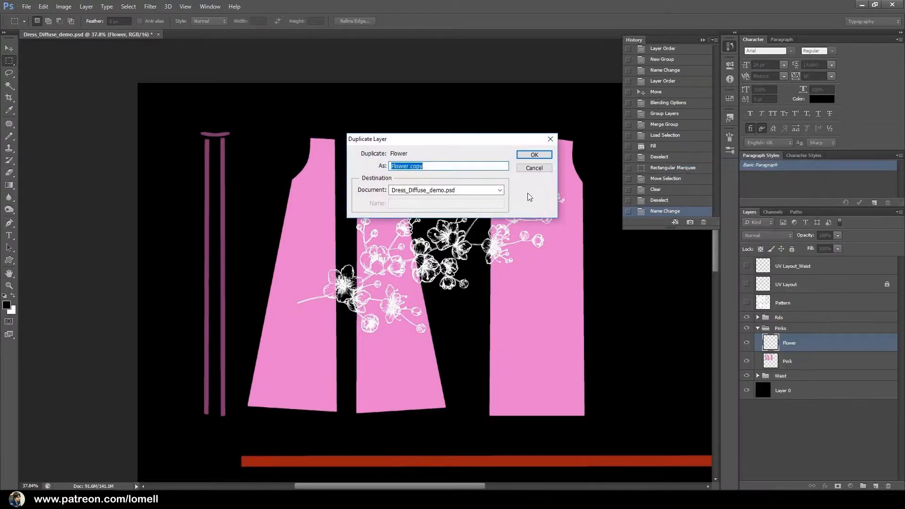
pyautogui.click(535, 155)
pyautogui.click(746, 360)
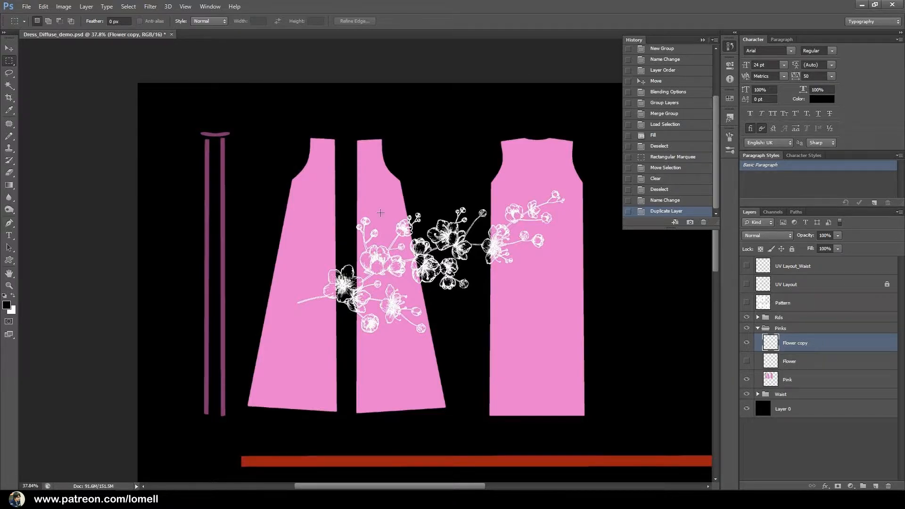
# - Free-transform Flower copy: rotate it nearly upright to about -83°, scale it to 31.21%, and place it on the right front piece's chest
pyautogui.hotkey('ctrl', 't')
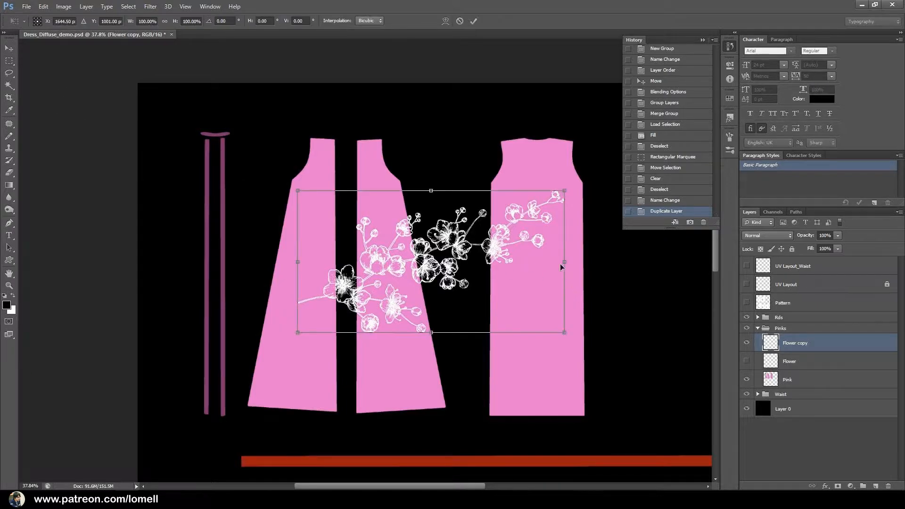
pyautogui.moveTo(605, 338); pyautogui.dragTo(529, 127)
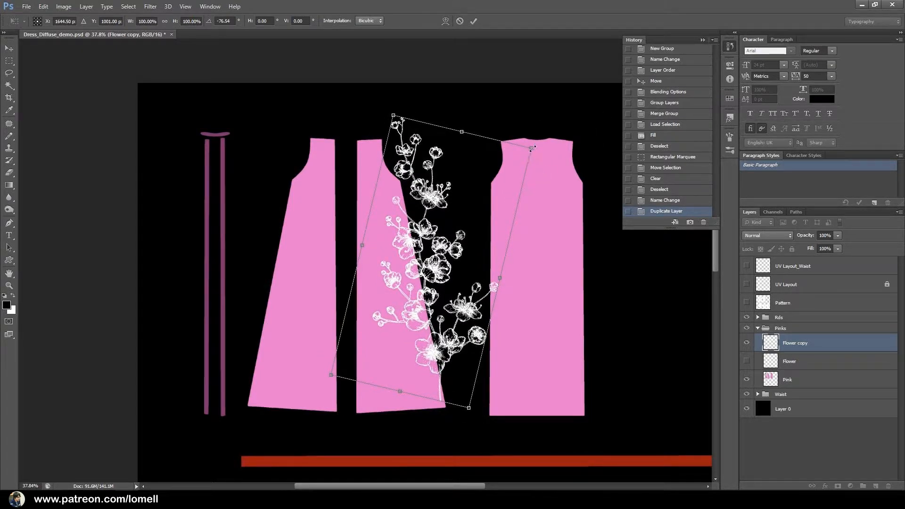
pyautogui.moveTo(531, 148); pyautogui.dragTo(406, 190)
pyautogui.scroll(2, 365, 188)
pyautogui.moveTo(379, 221); pyautogui.dragTo(452, 182)
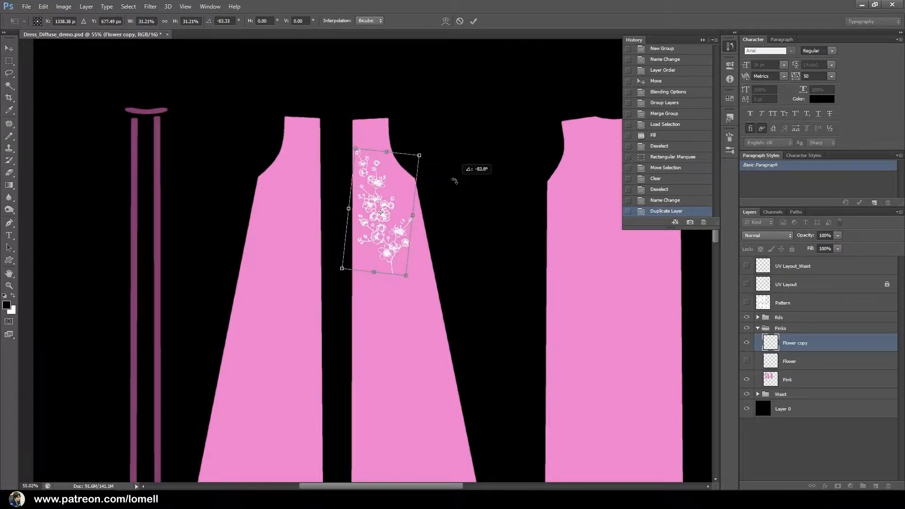
# - Fine-tune Flower copy's rotation to -82.39° and nudge it against the right front piece's inner edge, then apply the transform
pyautogui.moveTo(378, 200); pyautogui.dragTo(393, 188)
pyautogui.moveTo(466, 244); pyautogui.dragTo(464, 251)
pyautogui.moveTo(395, 206); pyautogui.dragTo(395, 204)
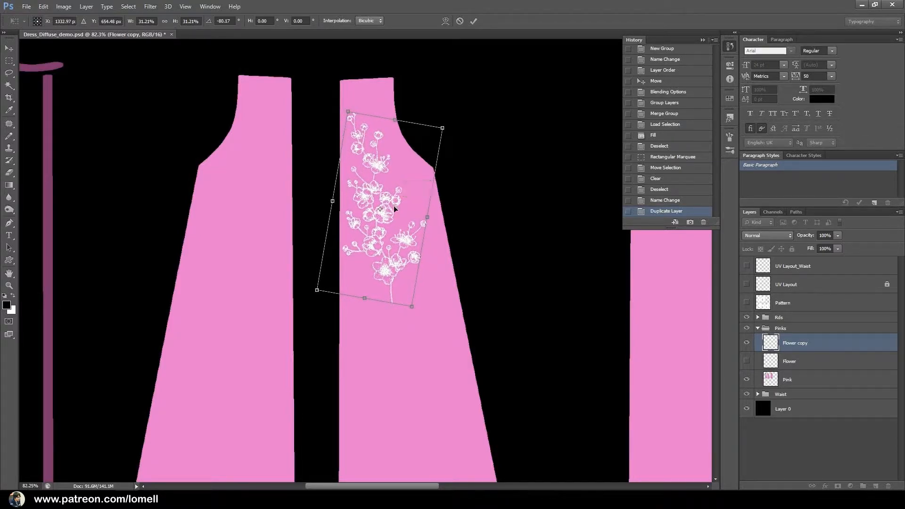
pyautogui.moveTo(433, 155); pyautogui.dragTo(484, 137)
pyautogui.moveTo(404, 198); pyautogui.dragTo(399, 204)
pyautogui.moveTo(463, 178); pyautogui.dragTo(465, 176)
pyautogui.press('Right')
pyautogui.press('Right')
pyautogui.press('Down')
pyautogui.press('Down')
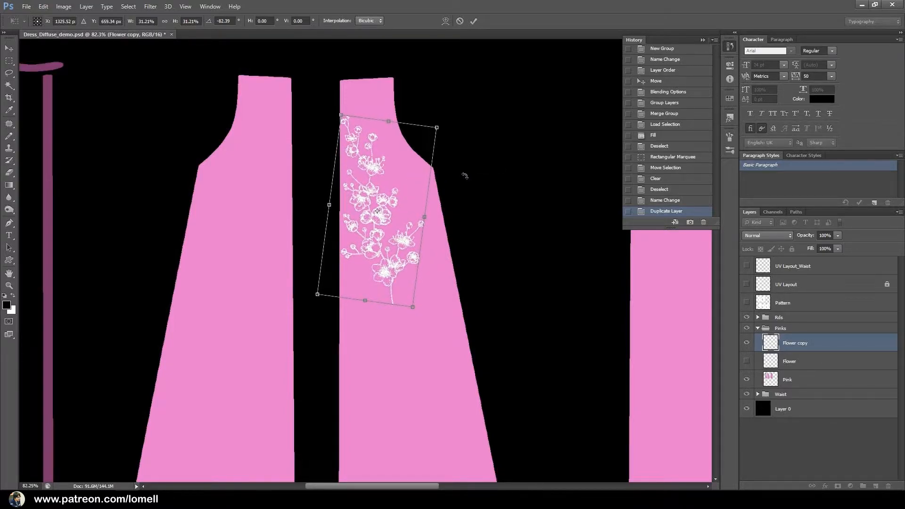
pyautogui.press('Right')
pyautogui.press('Right')
pyautogui.press('Up')
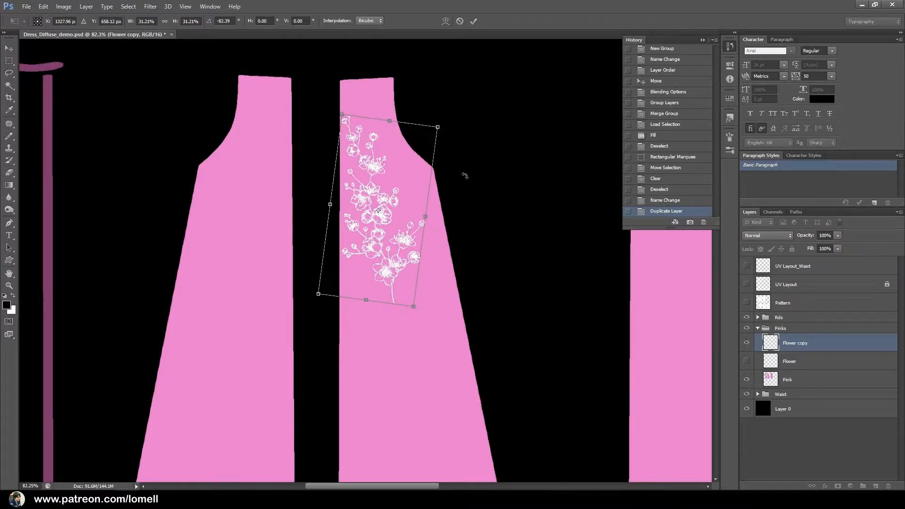
pyautogui.press('Return')
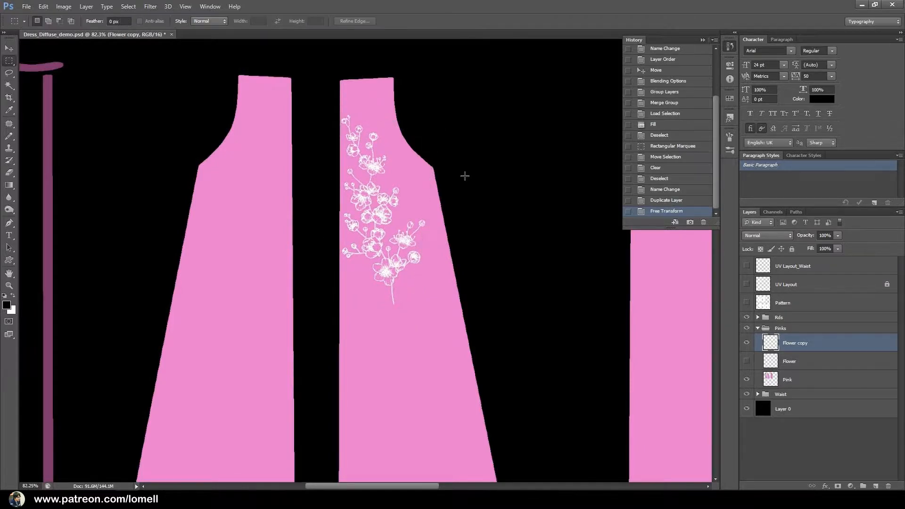
# - Place a duplicate of Flower copy on the lower part of the left front piece with the Move tool
pyautogui.hotkey('ctrl', '0')
pyautogui.click(10, 50)
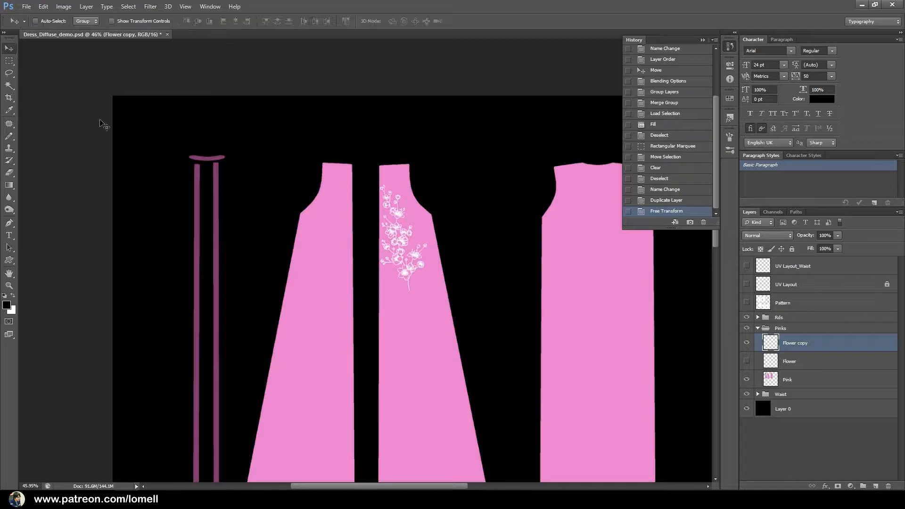
pyautogui.scroll(-3, 446, 278)
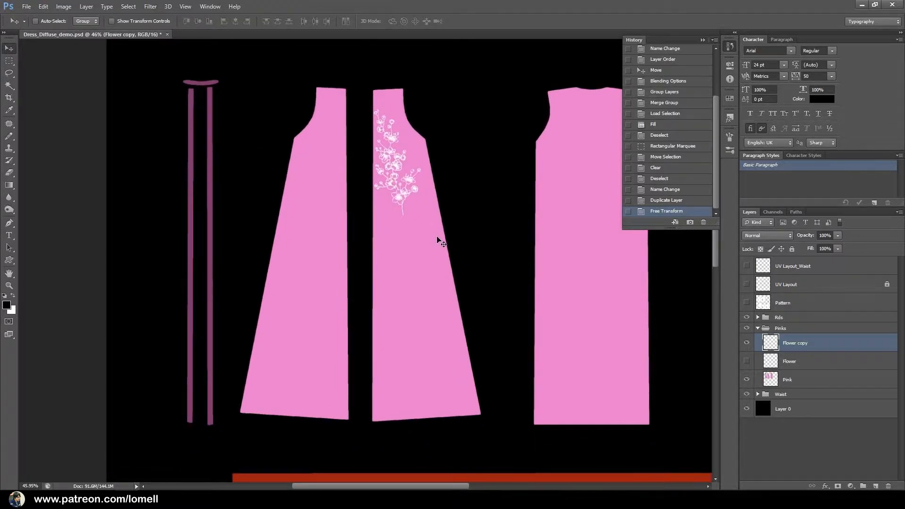
pyautogui.moveTo(397, 139); pyautogui.dragTo(306, 317)
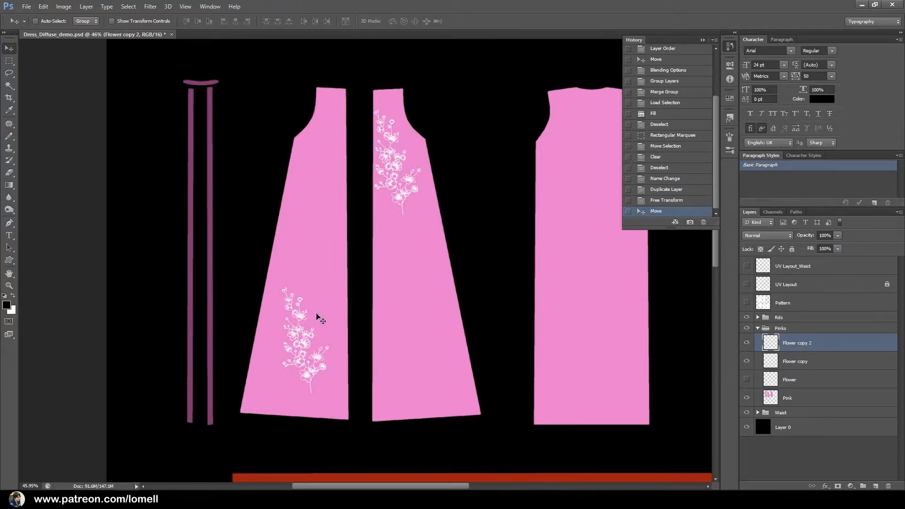
# - Flip the lower flower copy on the left front piece horizontally, nudge it slightly, and apply the transform
pyautogui.hotkey('ctrl', 't')
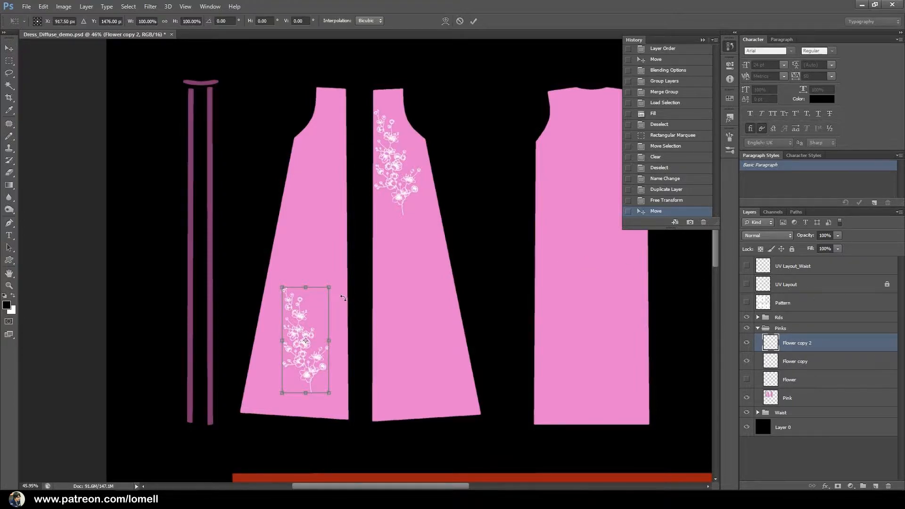
pyautogui.rightClick(311, 304)
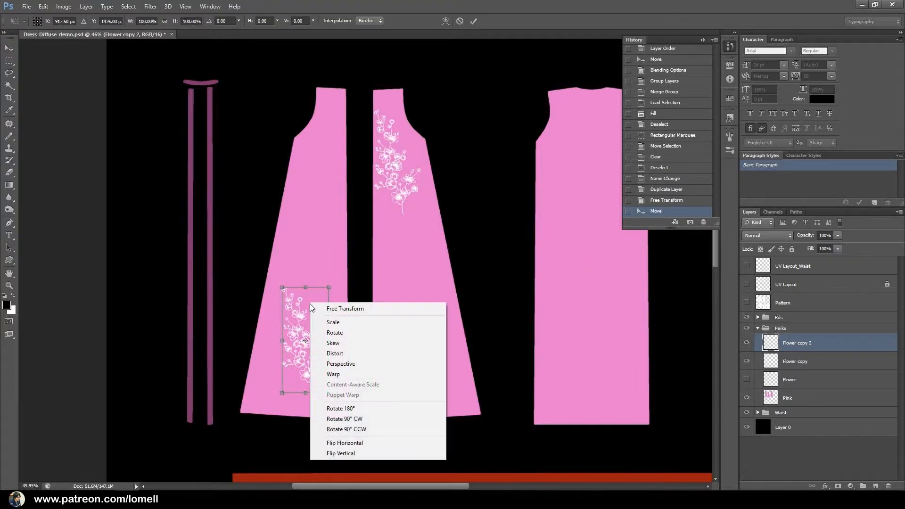
pyautogui.click(355, 445)
pyautogui.moveTo(311, 329); pyautogui.dragTo(306, 324)
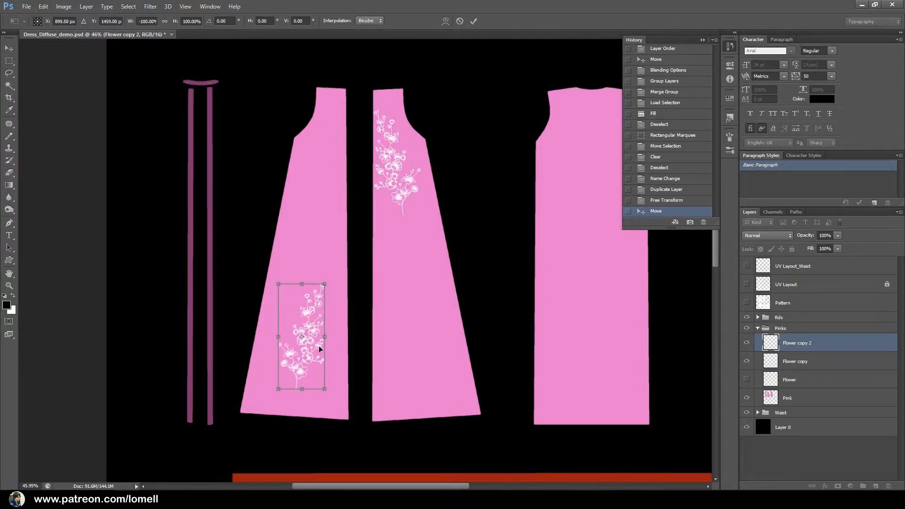
pyautogui.press('Return')
pyautogui.moveTo(409, 390); pyautogui.dragTo(346, 274)
pyautogui.moveTo(379, 355); pyautogui.dragTo(311, 358)
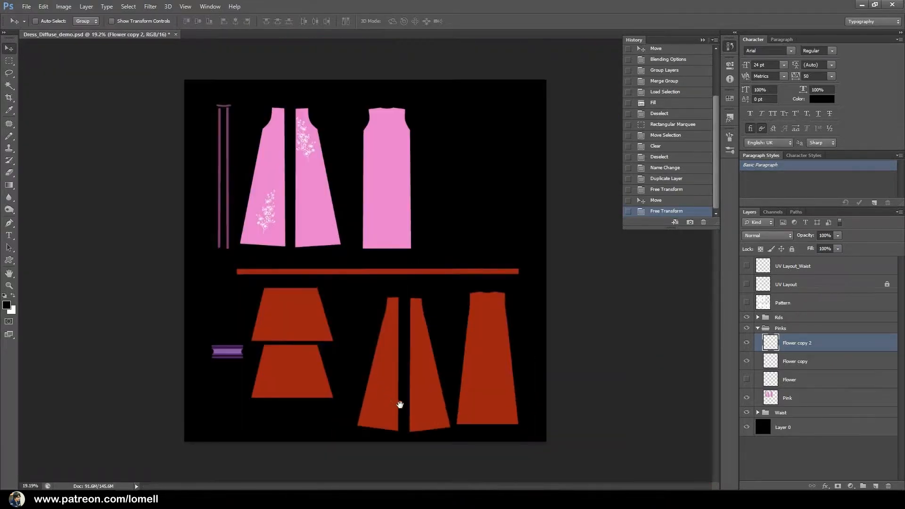
pyautogui.moveTo(284, 276); pyautogui.dragTo(343, 300)
pyautogui.moveTo(220, 258); pyautogui.dragTo(297, 379)
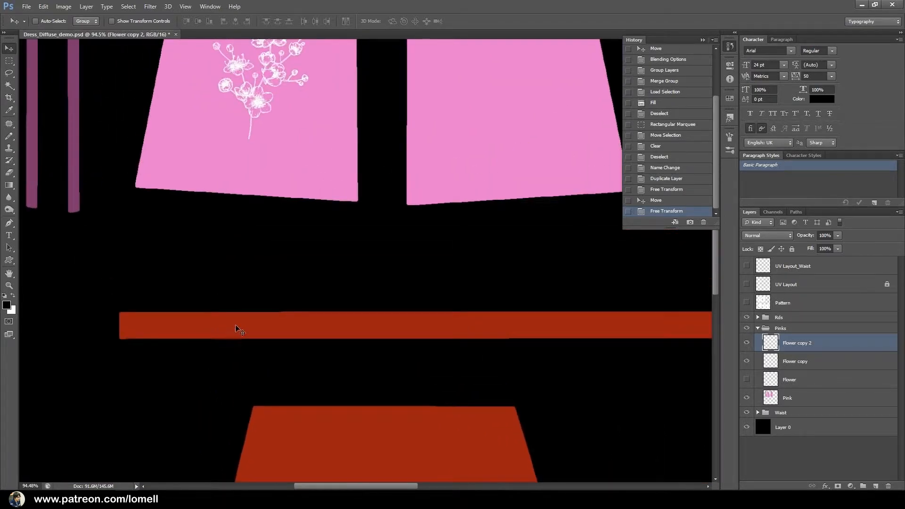
pyautogui.moveTo(401, 340); pyautogui.dragTo(330, 346)
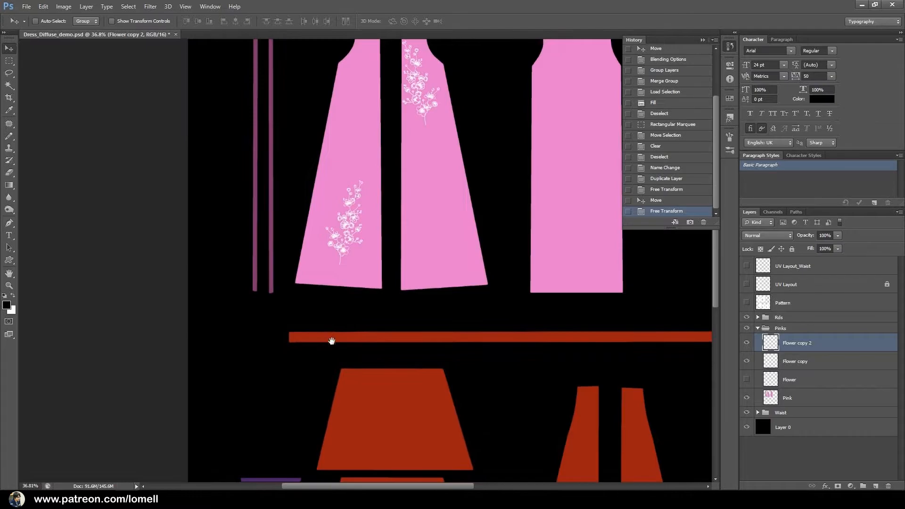
pyautogui.moveTo(435, 369); pyautogui.dragTo(357, 367)
pyautogui.hotkey('ctrl', '0')
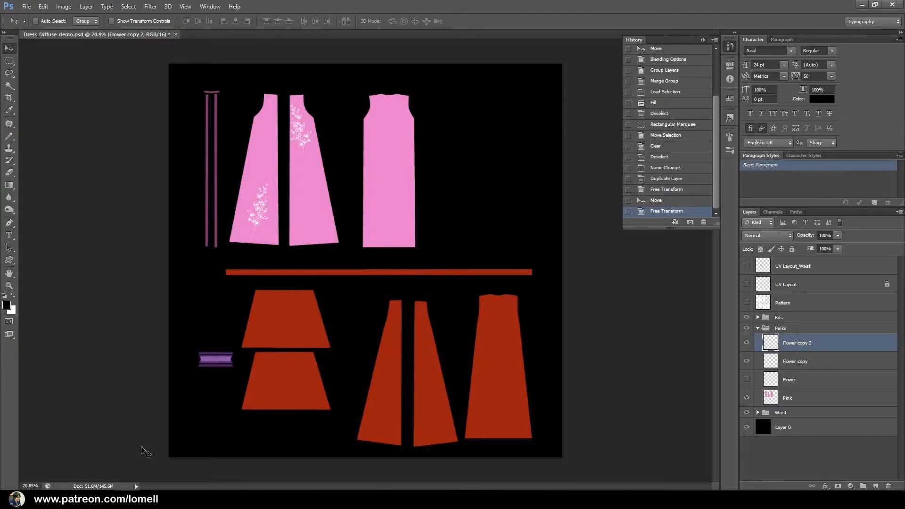
# - Open Ornaments.jpg from the Source folder and dock it as a document tab
pyautogui.hotkey('ctrl', 'o')
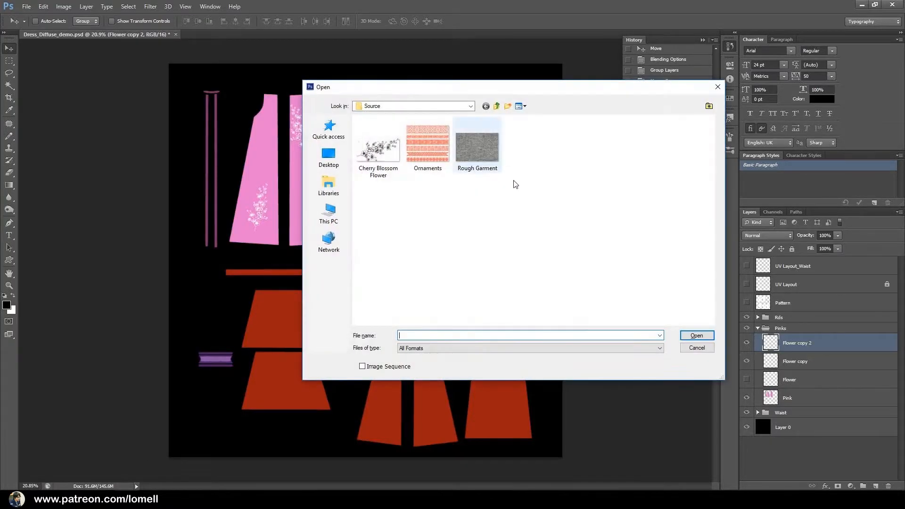
pyautogui.click(427, 165)
pyautogui.doubleClick(427, 164)
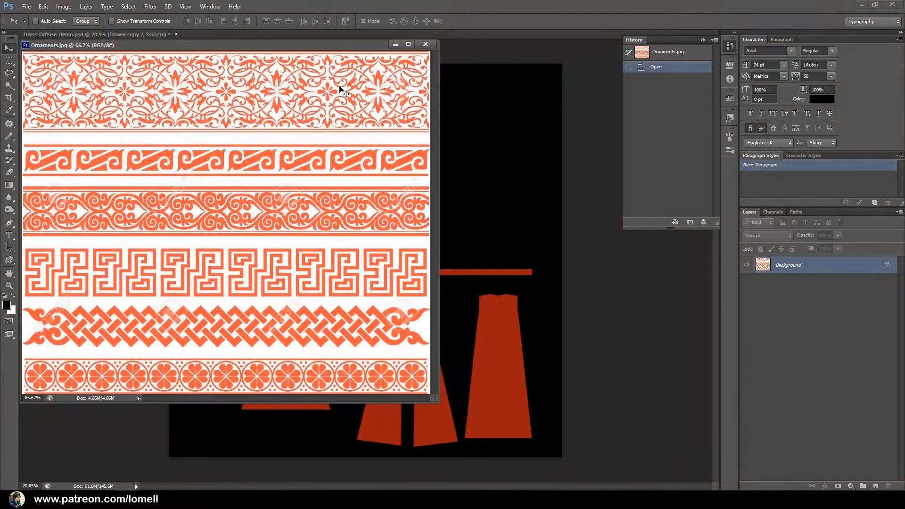
pyautogui.moveTo(293, 44); pyautogui.dragTo(369, 33)
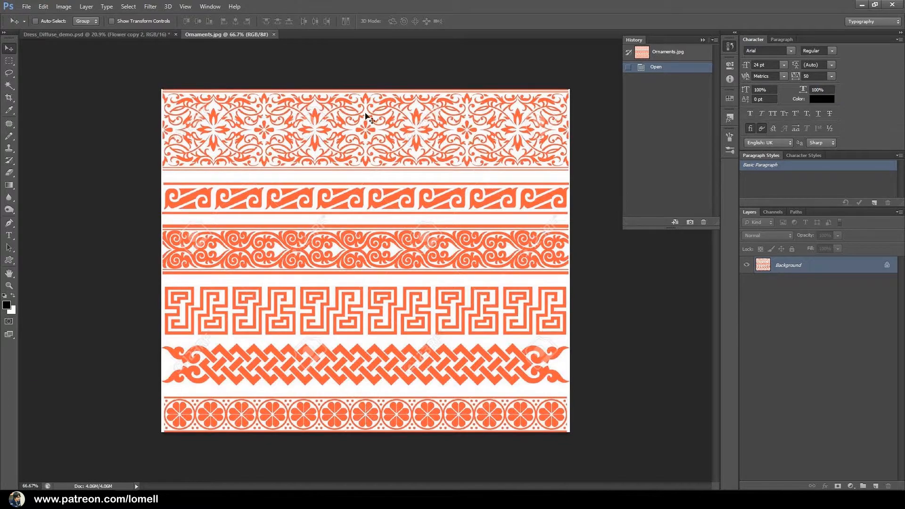
# - Draw a rectangular marquee around the wide floral ornament band at the top of the image
pyautogui.click(9, 60)
pyautogui.moveTo(163, 91)
pyautogui.mouseDown()
pyautogui.moveTo(376, 143)
pyautogui.moveTo(571, 169)
pyautogui.mouseUp()
pyautogui.moveTo(198, 145)
pyautogui.mouseDown()
pyautogui.moveTo(265, 256)
pyautogui.moveTo(343, 295)
pyautogui.moveTo(383, 259)
pyautogui.mouseUp()
# - Start Transform Selection and fit the marquee's left, lower and upper edges to the floral pattern, excluding the border lines
pyautogui.rightClick(307, 180)
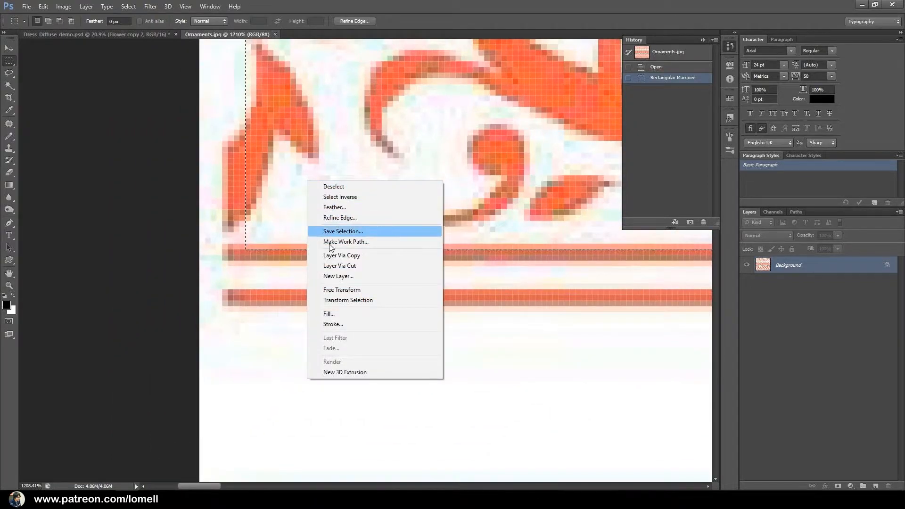
pyautogui.click(348, 300)
pyautogui.moveTo(244, 248); pyautogui.dragTo(229, 224)
pyautogui.moveTo(304, 77); pyautogui.dragTo(305, 330)
pyautogui.moveTo(294, 71); pyautogui.dragTo(282, 376)
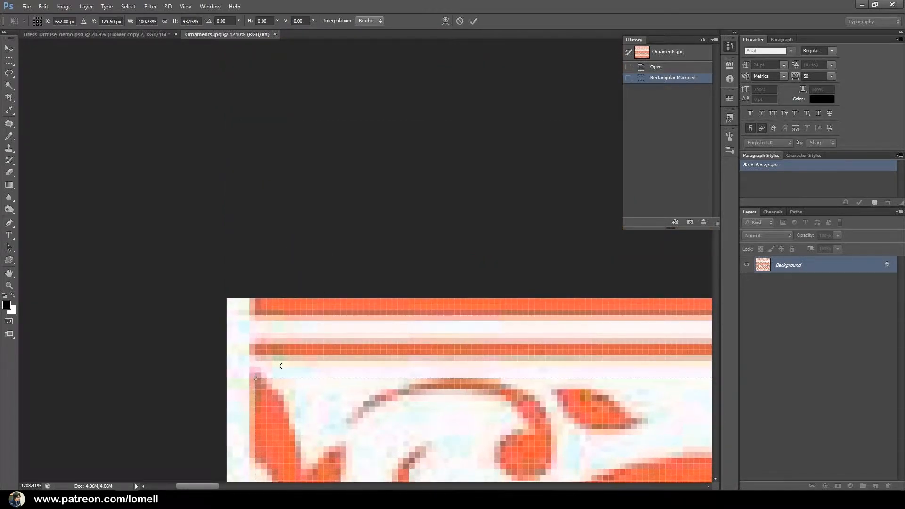
pyautogui.hotkey('ctrl', '0')
# - Fit the marquee's right edge to the end of the floral pattern and apply the selection transform
pyautogui.moveTo(128, 138); pyautogui.dragTo(191, 212)
pyautogui.moveTo(192, 229); pyautogui.dragTo(260, 250)
pyautogui.moveTo(316, 275); pyautogui.dragTo(247, 272)
pyautogui.moveTo(556, 203); pyautogui.dragTo(296, 264)
pyautogui.moveTo(612, 330); pyautogui.dragTo(445, 307)
pyautogui.moveTo(613, 292); pyautogui.dragTo(245, 293)
pyautogui.moveTo(660, 310); pyautogui.dragTo(222, 292)
pyautogui.moveTo(537, 297); pyautogui.dragTo(412, 287)
pyautogui.keyDown('ctrl'); pyautogui.moveTo(343, 258); pyautogui.dragTo(380, 277); pyautogui.keyUp('ctrl')
pyautogui.press('Return')
# - Copy the selected ornament band into Dress_Diffuse_demo.psd and close Ornaments.jpg without saving
pyautogui.hotkey('ctrl', '0')
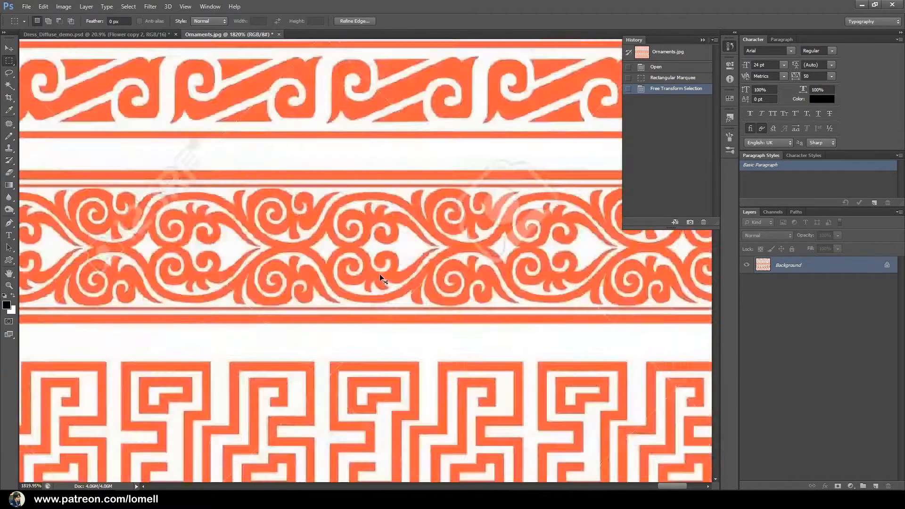
pyautogui.moveTo(248, 35); pyautogui.dragTo(397, 281)
pyautogui.click(9, 48)
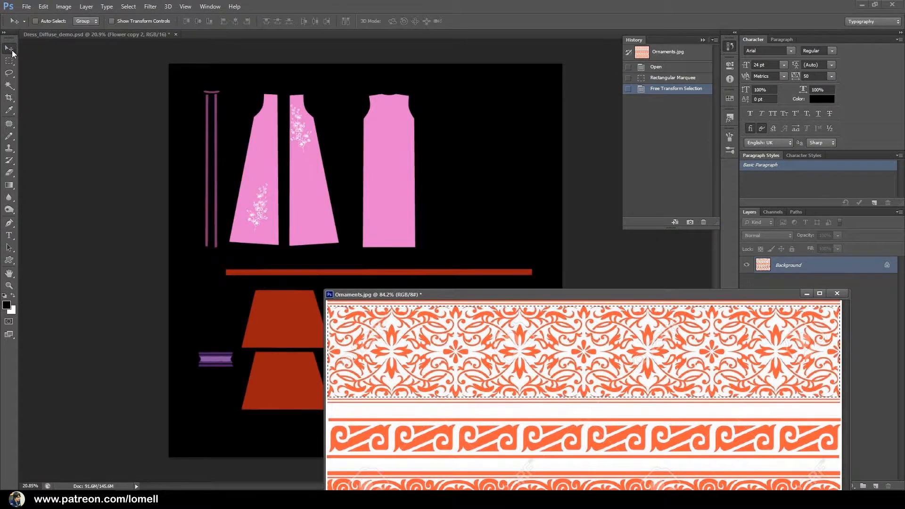
pyautogui.moveTo(499, 349); pyautogui.dragTo(380, 132)
pyautogui.click(837, 293)
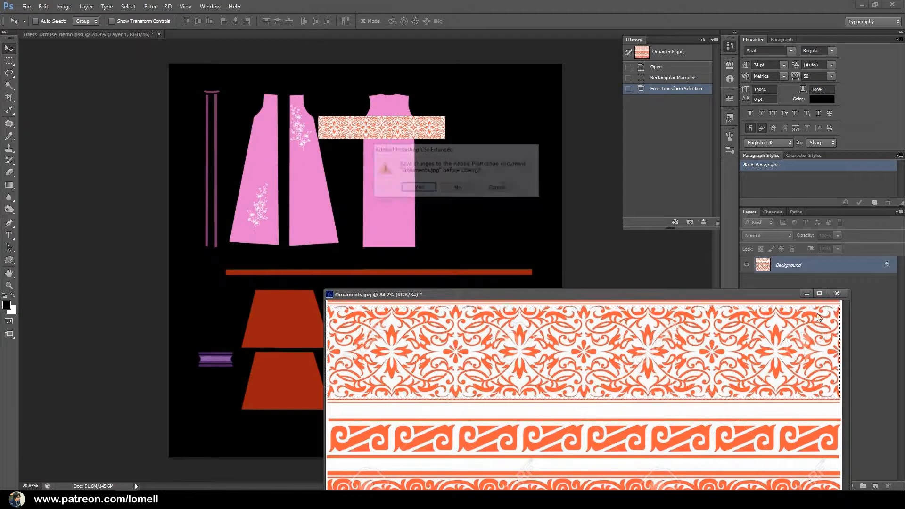
pyautogui.click(458, 188)
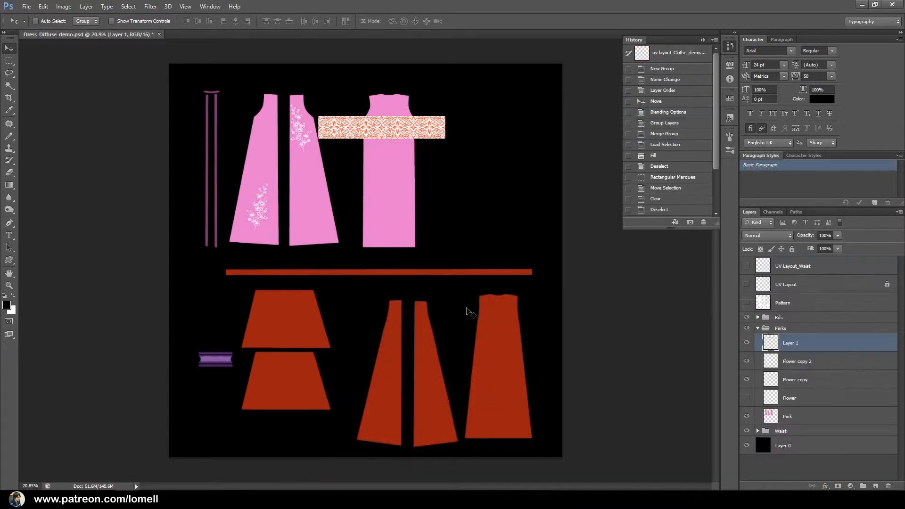
# - Move Layer 1 into the Rds group above the red layer and rename the group Reds
pyautogui.click(758, 317)
pyautogui.moveTo(808, 360); pyautogui.dragTo(786, 331)
pyautogui.click(778, 320)
pyautogui.doubleClick(778, 319)
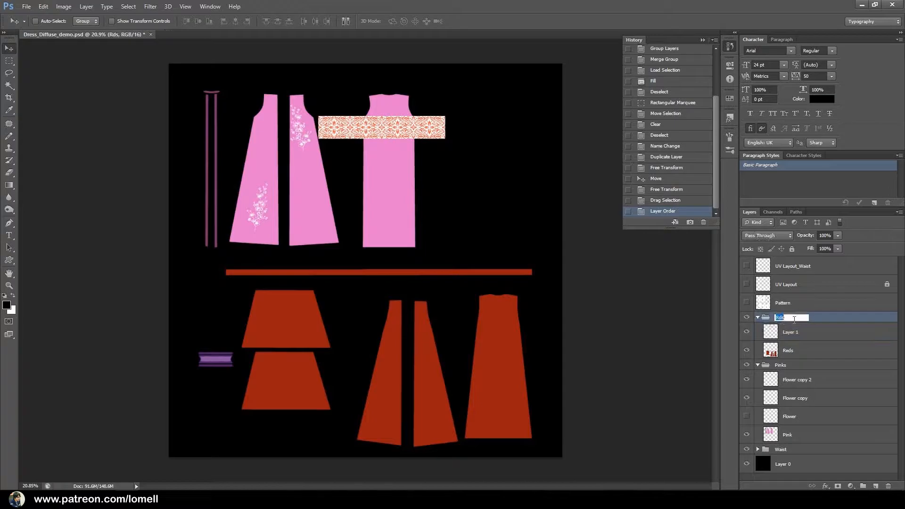
pyautogui.write('Re')
pyautogui.press('Return')
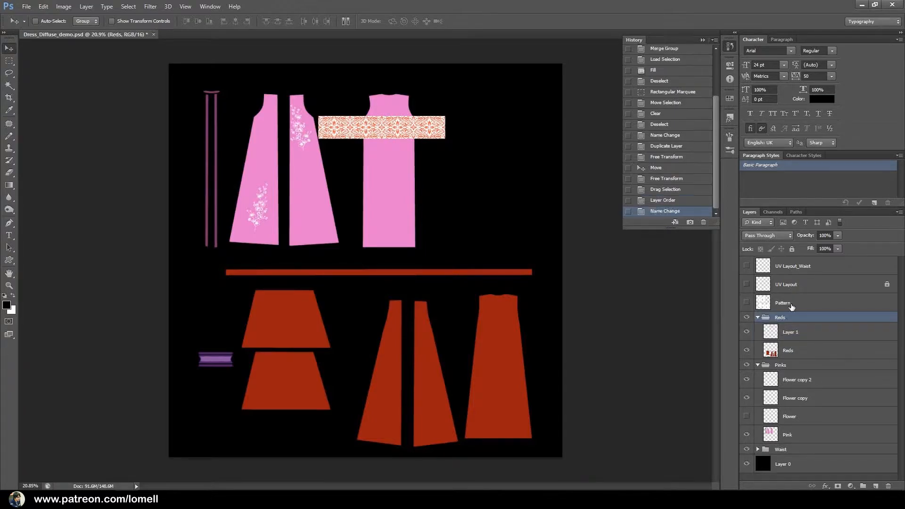
pyautogui.click(758, 365)
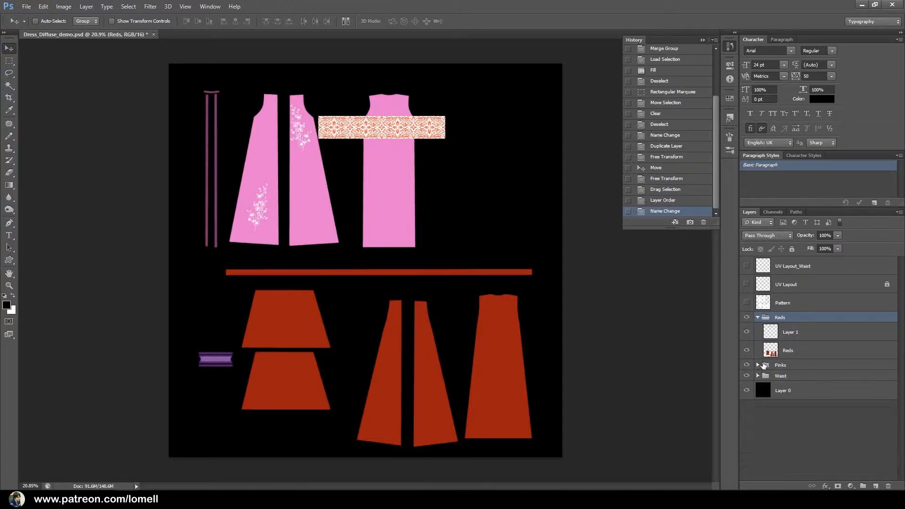
# - Move the ornament band on Layer 1 down over the left part of the long red strip
pyautogui.click(804, 333)
pyautogui.moveTo(387, 179); pyautogui.dragTo(404, 142)
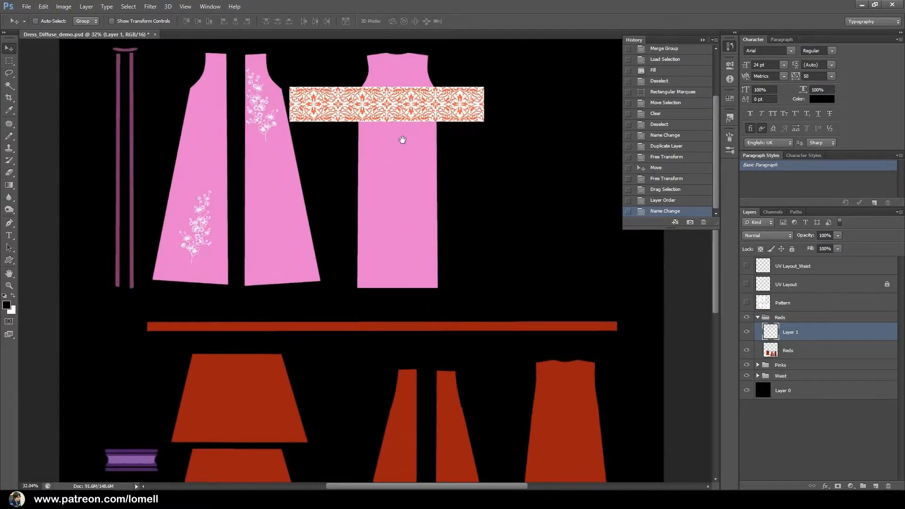
pyautogui.moveTo(400, 101); pyautogui.dragTo(296, 312)
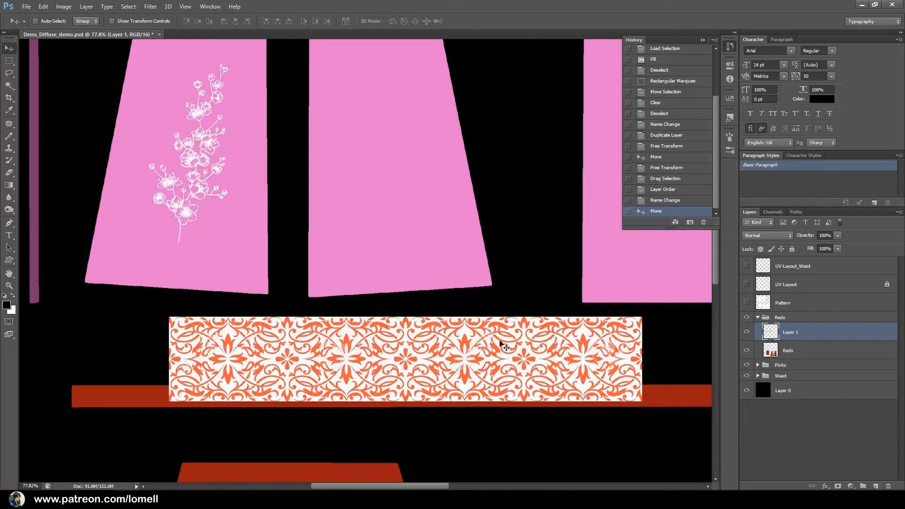
# - Hide the ornament's white background with Blend If, splitting This Layer's white slider at 194 / 215
pyautogui.doubleClick(845, 334)
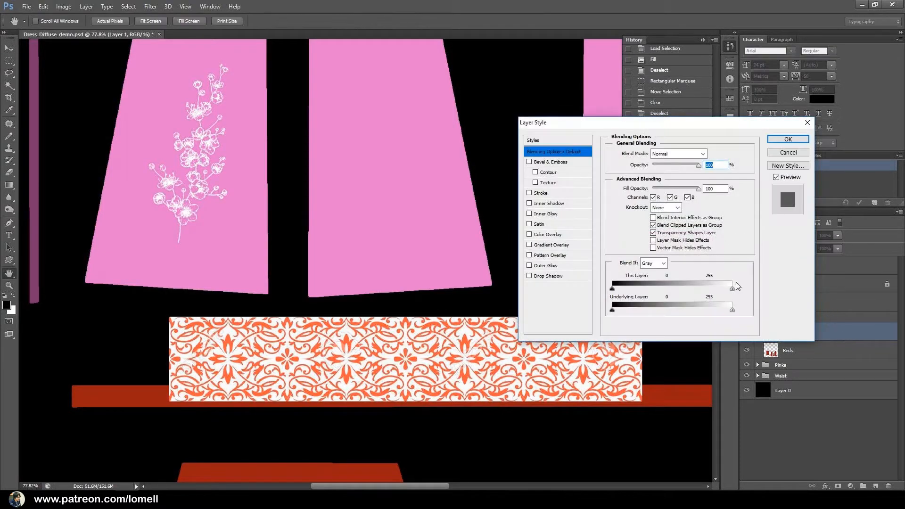
pyautogui.moveTo(732, 289); pyautogui.dragTo(708, 289)
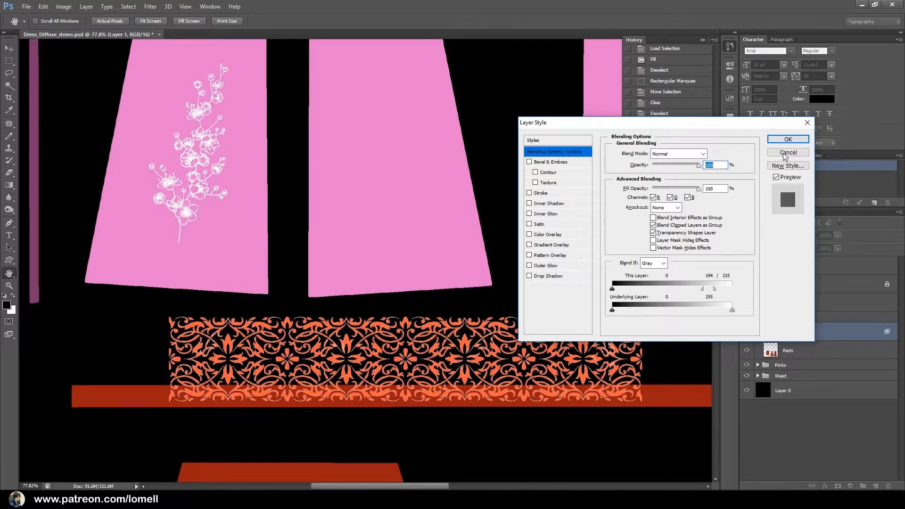
pyautogui.click(788, 139)
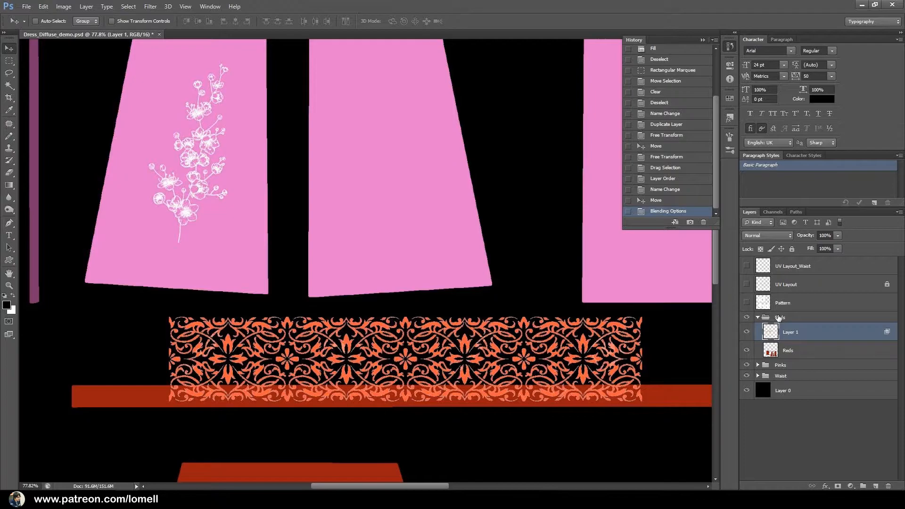
# - Group the ornament layer, merge the group into one layer, and name it Ornaments
pyautogui.hotkey('ctrl', 'g')
pyautogui.hotkey('ctrl', 'e')
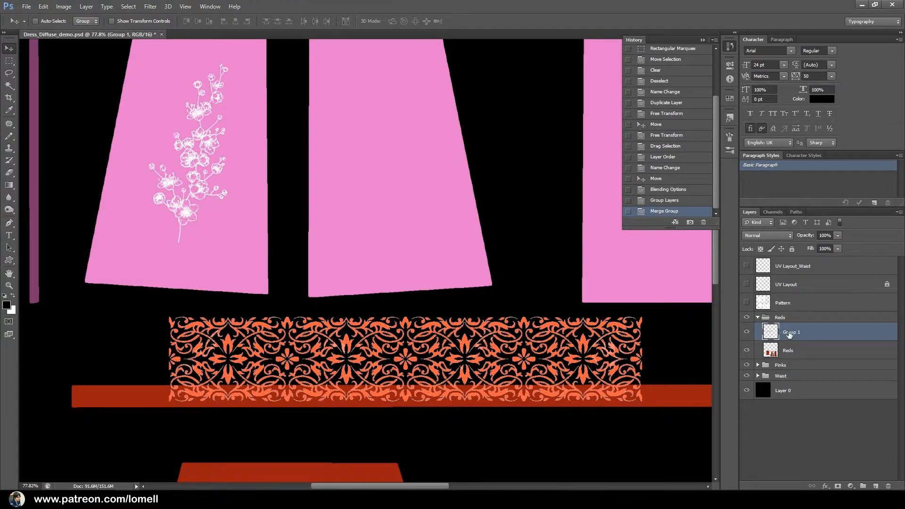
pyautogui.doubleClick(791, 333)
pyautogui.write('O')
pyautogui.write('rbaneb')
pyautogui.press('BackSpace')
pyautogui.press('BackSpace')
pyautogui.write('ba')
pyautogui.press('Return')
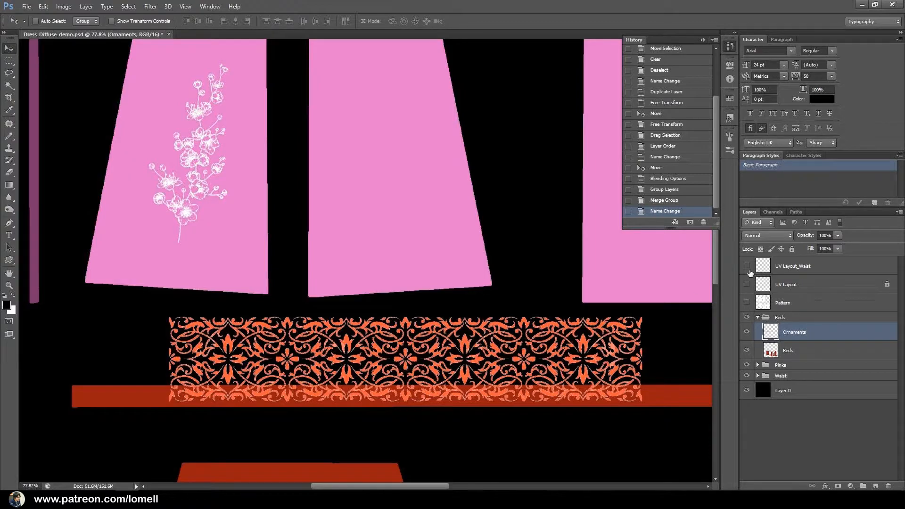
# - Show the UV Layout layer and align the ornament band with the upper-left corner of the long red strip's mesh
pyautogui.click(746, 284)
pyautogui.moveTo(292, 393); pyautogui.dragTo(467, 327)
pyautogui.moveTo(388, 301); pyautogui.dragTo(528, 281)
pyautogui.moveTo(520, 313); pyautogui.dragTo(492, 313)
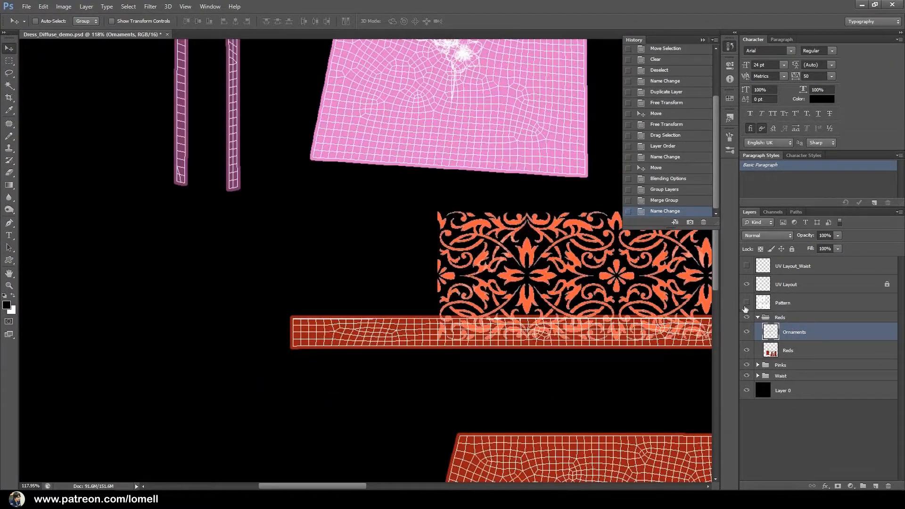
pyautogui.moveTo(511, 262); pyautogui.dragTo(367, 350)
pyautogui.moveTo(316, 321); pyautogui.dragTo(356, 320)
pyautogui.moveTo(293, 333); pyautogui.dragTo(337, 290)
pyautogui.moveTo(294, 221); pyautogui.dragTo(308, 221)
pyautogui.moveTo(271, 196); pyautogui.dragTo(261, 287)
pyautogui.moveTo(191, 249); pyautogui.dragTo(211, 335)
pyautogui.moveTo(270, 380); pyautogui.dragTo(184, 361)
pyautogui.moveTo(386, 442); pyautogui.dragTo(252, 357)
pyautogui.moveTo(322, 380); pyautogui.dragTo(310, 377)
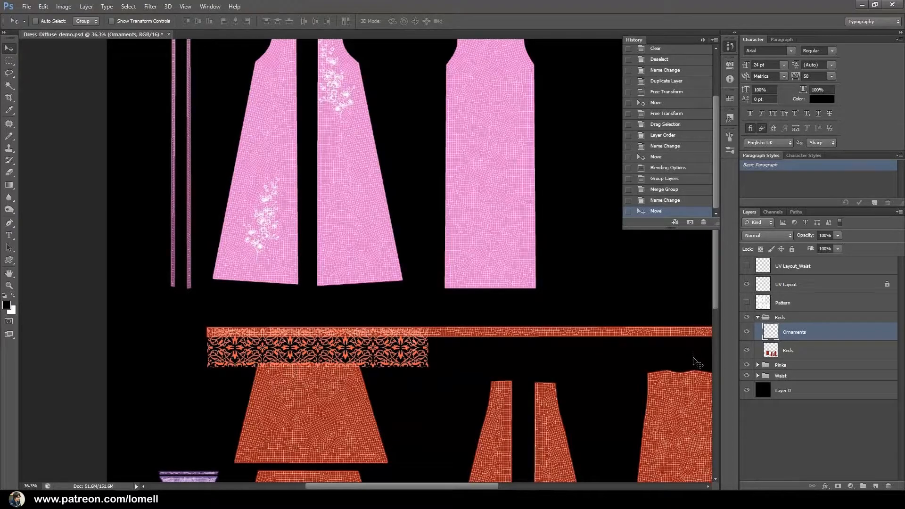
# - Scale the Ornaments layer to about 21.5% to fit the long strip's mesh height, apply it, and hide the UV Layout
pyautogui.hotkey('ctrl', 't')
pyautogui.moveTo(351, 371); pyautogui.dragTo(449, 402)
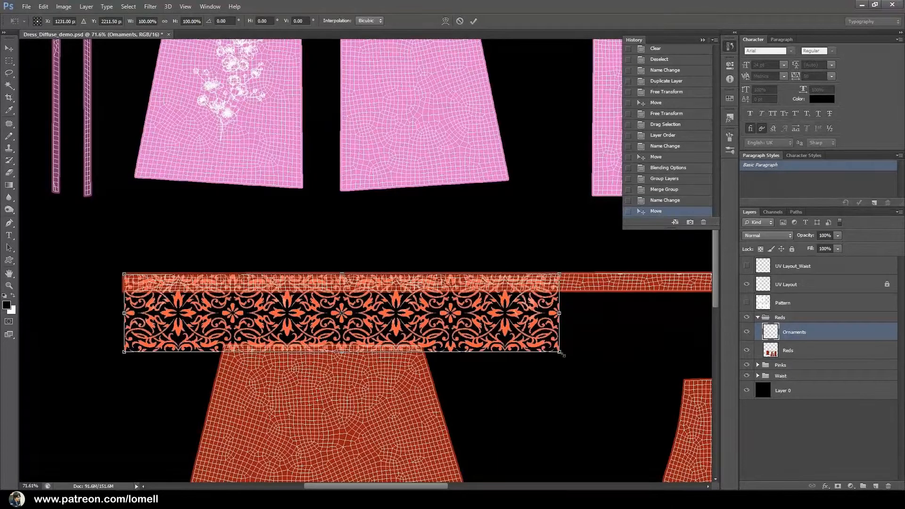
pyautogui.moveTo(558, 350); pyautogui.dragTo(348, 360)
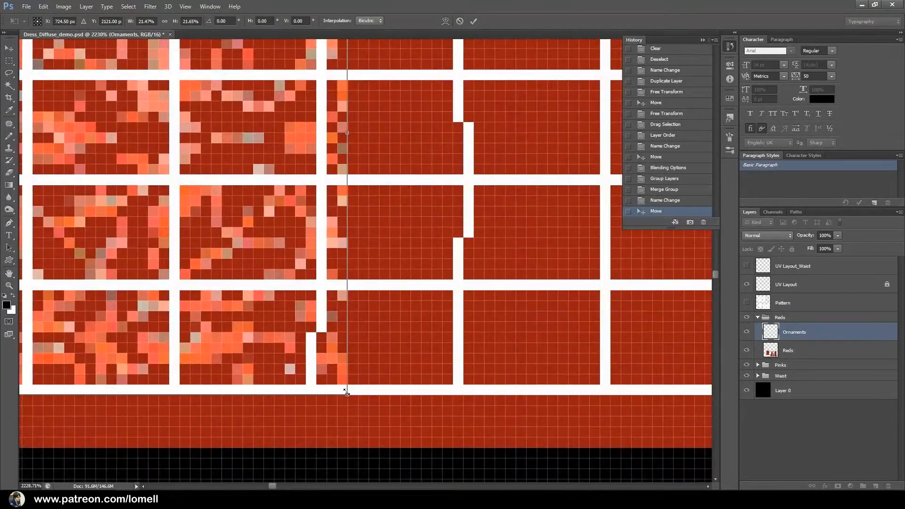
pyautogui.press('Return')
pyautogui.moveTo(436, 329); pyautogui.dragTo(332, 305)
pyautogui.click(747, 284)
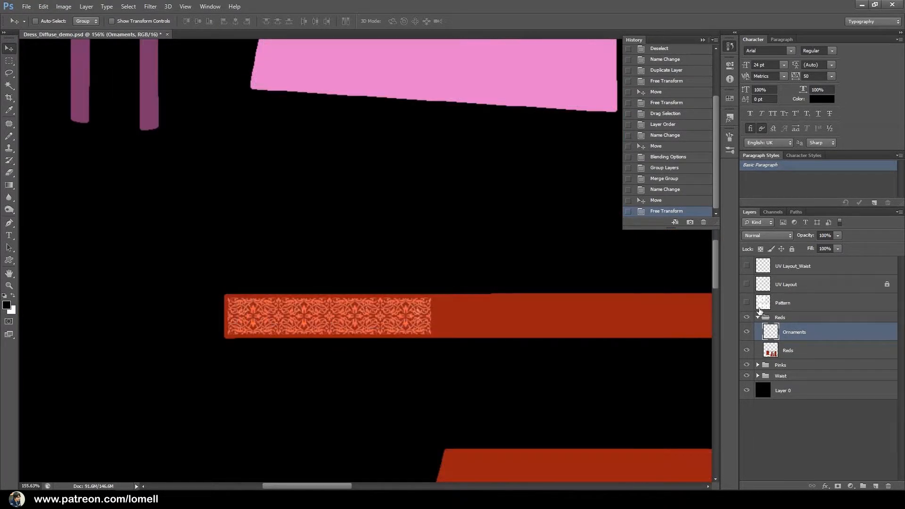
# - Duplicate the ornament band, join the copy to its right end on the strip, and merge both into the Ornaments layer
pyautogui.moveTo(388, 353); pyautogui.dragTo(309, 305)
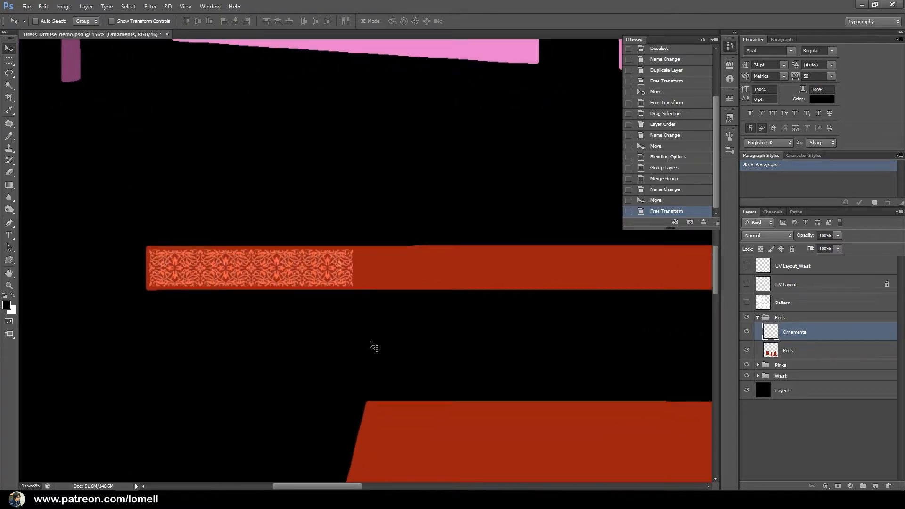
pyautogui.keyDown('alt'); pyautogui.moveTo(253, 263); pyautogui.dragTo(418, 207); pyautogui.keyUp('alt')
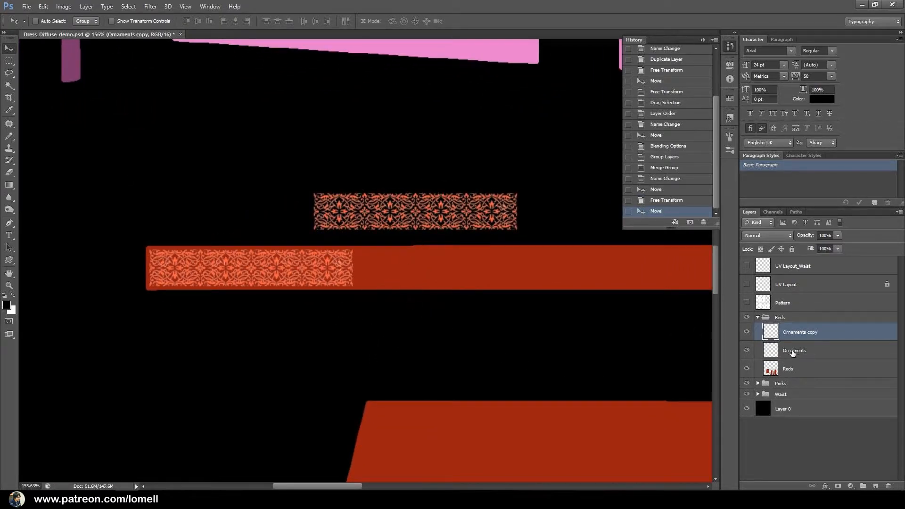
pyautogui.moveTo(373, 214); pyautogui.dragTo(433, 265)
pyautogui.keyDown('ctrl'); pyautogui.moveTo(351, 270); pyautogui.dragTo(419, 298); pyautogui.keyUp('ctrl')
pyautogui.moveTo(513, 227); pyautogui.dragTo(417, 254)
pyautogui.keyDown('ctrl'); pyautogui.moveTo(428, 316); pyautogui.dragTo(363, 321); pyautogui.keyUp('ctrl')
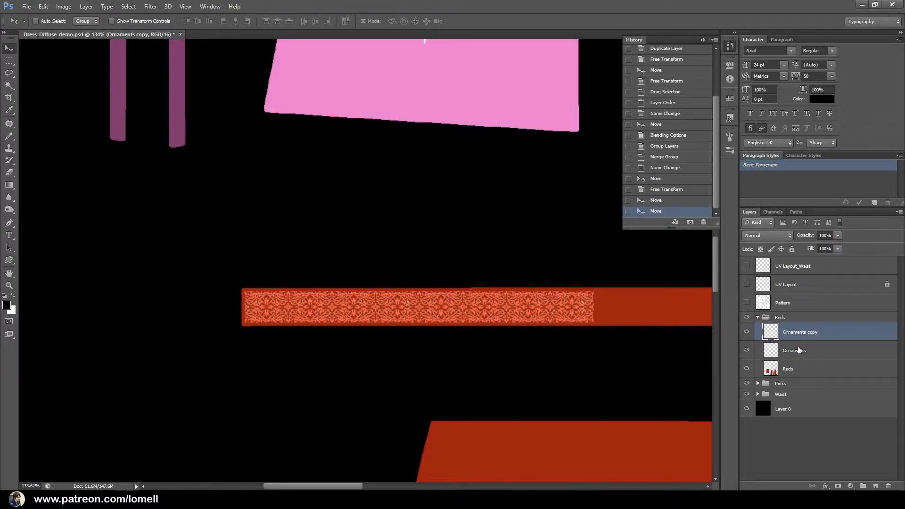
pyautogui.hotkey('ctrl', 'e')
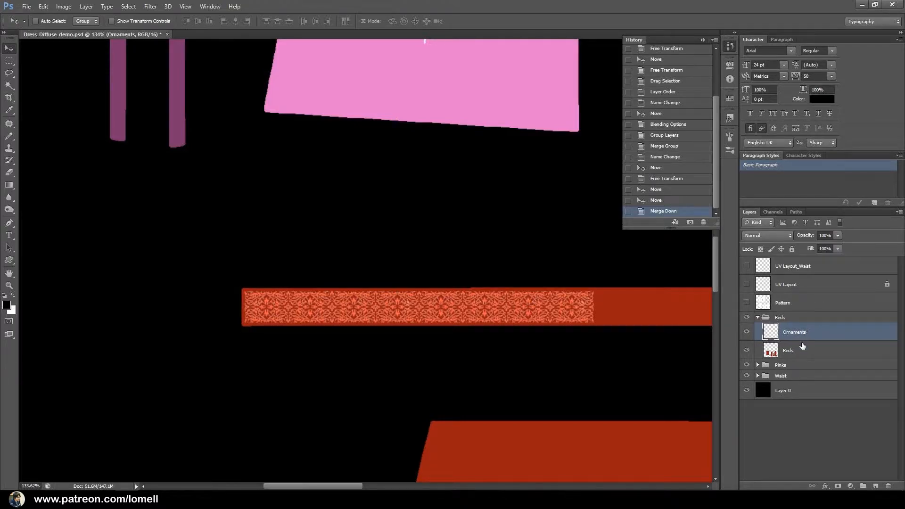
# - Duplicate the merged ornament band along the long strip and align the copy with the original's right end
pyautogui.keyDown('ctrl'); pyautogui.moveTo(525, 339); pyautogui.dragTo(327, 334); pyautogui.keyUp('ctrl')
pyautogui.keyDown('alt'); pyautogui.moveTo(277, 303); pyautogui.dragTo(479, 316); pyautogui.keyUp('alt')
pyautogui.keyDown('ctrl'); pyautogui.moveTo(376, 319); pyautogui.dragTo(447, 321); pyautogui.keyUp('ctrl')
pyautogui.moveTo(403, 316); pyautogui.dragTo(606, 250)
pyautogui.moveTo(442, 255); pyautogui.dragTo(525, 243)
pyautogui.keyDown('ctrl'); pyautogui.moveTo(518, 322); pyautogui.dragTo(428, 324); pyautogui.keyUp('ctrl')
# - Add a second copy of the merged band and butt it seamlessly against the first copy's right end
pyautogui.moveTo(428, 323); pyautogui.dragTo(135, 298)
pyautogui.keyDown('alt'); pyautogui.moveTo(319, 295); pyautogui.dragTo(455, 295); pyautogui.keyUp('alt')
pyautogui.keyDown('ctrl'); pyautogui.moveTo(368, 307); pyautogui.dragTo(443, 306); pyautogui.keyUp('ctrl')
pyautogui.moveTo(464, 235); pyautogui.dragTo(400, 344)
pyautogui.moveTo(371, 281); pyautogui.dragTo(447, 279)
pyautogui.keyDown('ctrl'); pyautogui.moveTo(486, 341); pyautogui.dragTo(404, 321); pyautogui.keyUp('ctrl')
# - Place a third copy of the merged band on the long strip, flush with the end of the second copy
pyautogui.moveTo(528, 364); pyautogui.dragTo(451, 297)
pyautogui.keyDown('ctrl'); pyautogui.moveTo(396, 288); pyautogui.dragTo(495, 327); pyautogui.keyUp('ctrl')
pyautogui.moveTo(546, 270); pyautogui.dragTo(437, 311)
pyautogui.keyDown('ctrl'); pyautogui.moveTo(402, 291); pyautogui.dragTo(508, 304); pyautogui.keyUp('ctrl')
pyautogui.moveTo(592, 309); pyautogui.dragTo(386, 377)
pyautogui.keyDown('ctrl'); pyautogui.moveTo(446, 381); pyautogui.dragTo(373, 373); pyautogui.keyUp('ctrl')
# - Extend the strip's pattern with a fourth copy of the merged band, aligned to the third copy's end
pyautogui.moveTo(561, 431); pyautogui.dragTo(373, 341)
pyautogui.keyDown('alt'); pyautogui.moveTo(350, 295); pyautogui.dragTo(431, 300); pyautogui.keyUp('alt')
pyautogui.keyDown('ctrl'); pyautogui.moveTo(364, 297); pyautogui.dragTo(434, 312); pyautogui.keyUp('ctrl')
pyautogui.moveTo(432, 278)
pyautogui.mouseDown()
pyautogui.moveTo(461, 251)
pyautogui.moveTo(426, 264)
pyautogui.mouseUp()
# - Add a fifth copy of the merged band aligned to the fourth, extending past the long strip's right end
pyautogui.moveTo(426, 287); pyautogui.dragTo(232, 300)
pyautogui.keyDown('alt'); pyautogui.moveTo(364, 281); pyautogui.dragTo(510, 290); pyautogui.keyUp('alt')
pyautogui.keyDown('ctrl'); pyautogui.moveTo(432, 277); pyautogui.dragTo(499, 285); pyautogui.keyUp('ctrl')
pyautogui.moveTo(542, 315); pyautogui.dragTo(350, 356)
pyautogui.moveTo(307, 307); pyautogui.dragTo(593, 272)
pyautogui.keyDown('ctrl'); pyautogui.moveTo(371, 270); pyautogui.dragTo(380, 250); pyautogui.keyUp('ctrl')
pyautogui.keyDown('ctrl'); pyautogui.moveTo(430, 308); pyautogui.dragTo(360, 330); pyautogui.keyUp('ctrl')
pyautogui.moveTo(330, 387); pyautogui.dragTo(516, 342)
pyautogui.keyDown('ctrl'); pyautogui.moveTo(483, 350); pyautogui.dragTo(457, 350); pyautogui.keyUp('ctrl')
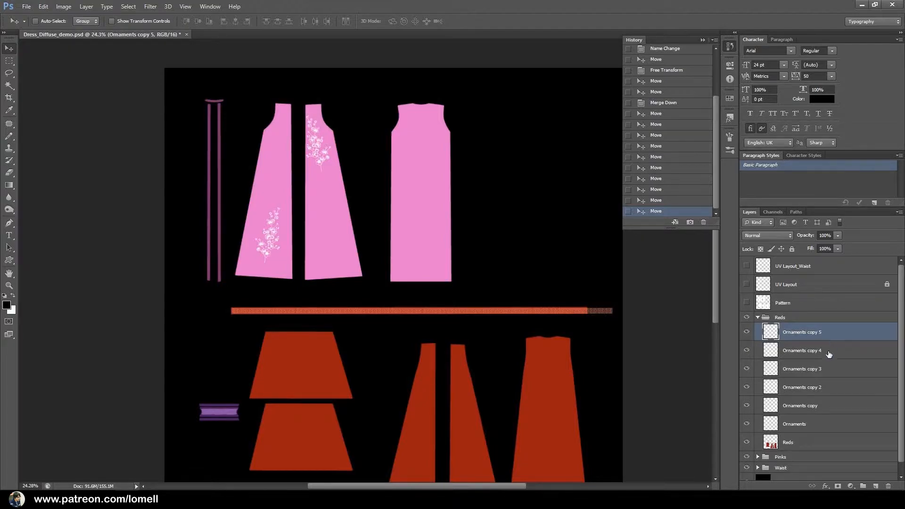
# - Merge all the Ornaments layers in the Reds group into one layer and rename it Ornaments
pyautogui.keyDown('shift'); pyautogui.click(821, 426); pyautogui.keyUp('shift')
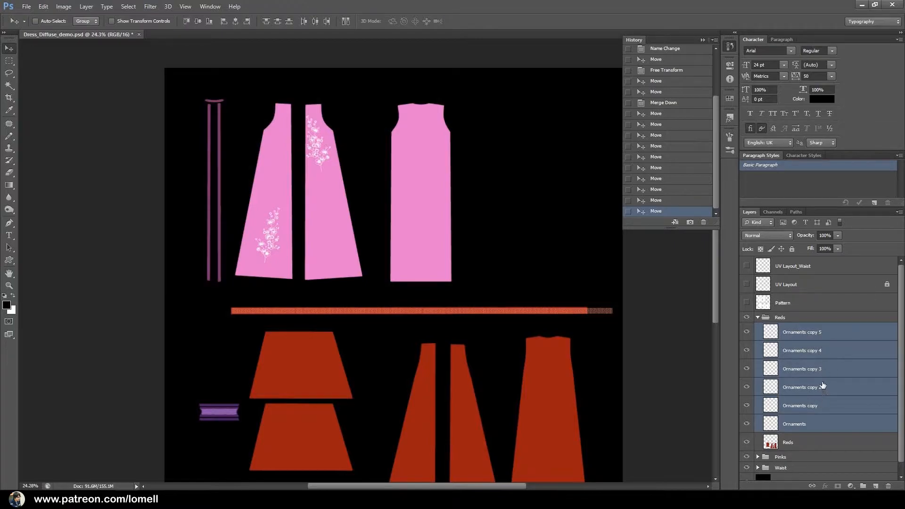
pyautogui.hotkey('ctrl', 'e')
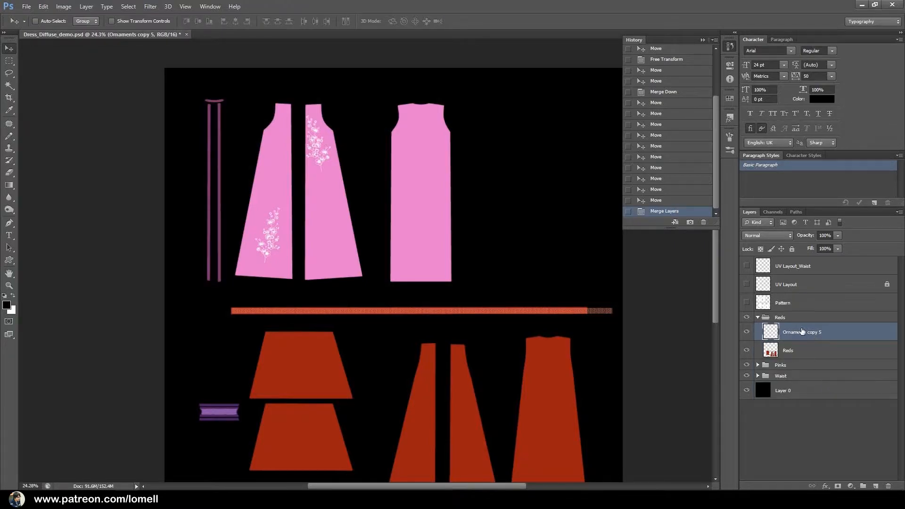
pyautogui.doubleClick(800, 332)
pyautogui.moveTo(807, 332); pyautogui.dragTo(828, 339)
pyautogui.press('BackSpace')
pyautogui.press('Return')
# - Open the Rough Garment source image, copy its fabric texture into the dress document, and close the source image
pyautogui.moveTo(421, 367); pyautogui.dragTo(420, 273)
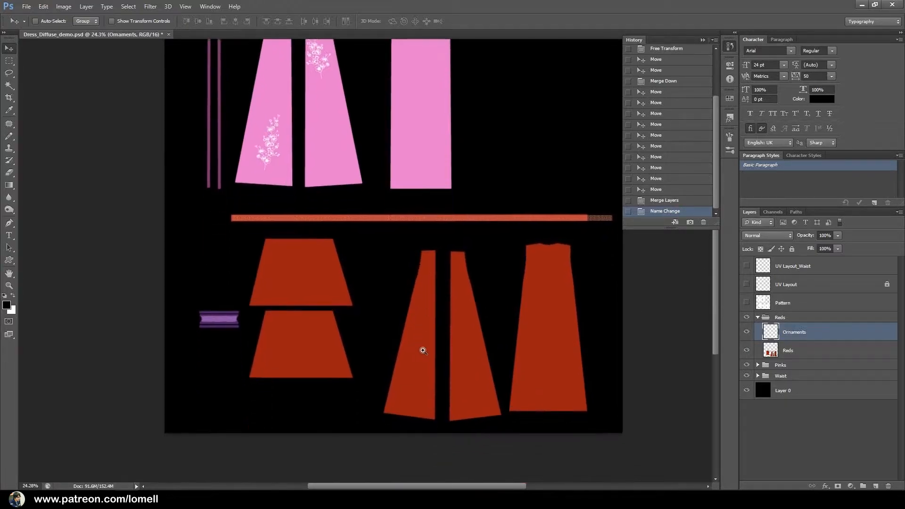
pyautogui.moveTo(421, 347); pyautogui.dragTo(438, 360)
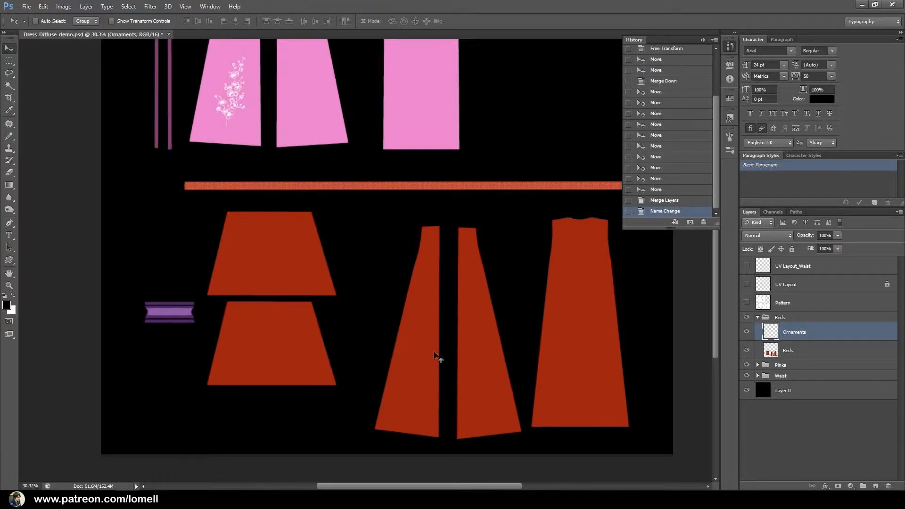
pyautogui.moveTo(290, 288); pyautogui.dragTo(233, 264)
pyautogui.moveTo(382, 326); pyautogui.dragTo(411, 374)
pyautogui.moveTo(408, 400); pyautogui.dragTo(390, 310)
pyautogui.hotkey('ctrl', 'o')
pyautogui.click(475, 154)
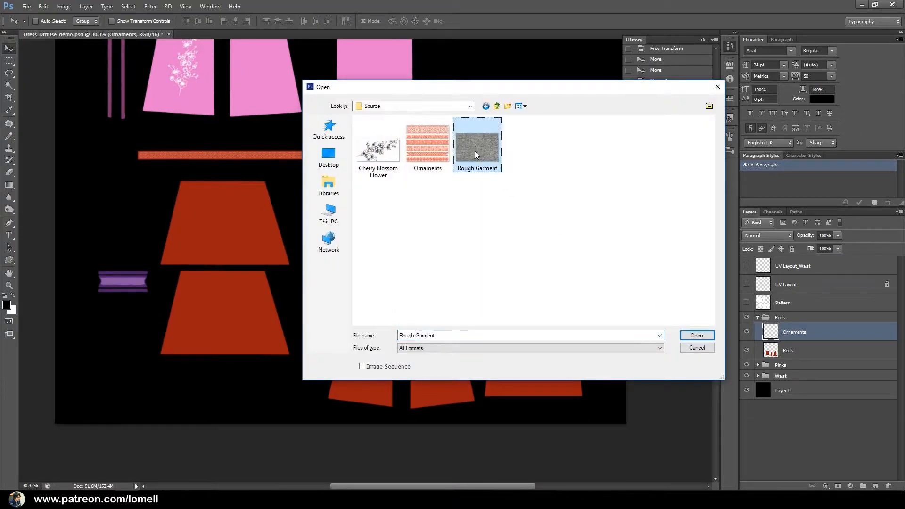
pyautogui.doubleClick(475, 153)
pyautogui.moveTo(172, 128); pyautogui.dragTo(475, 188)
pyautogui.click(443, 193)
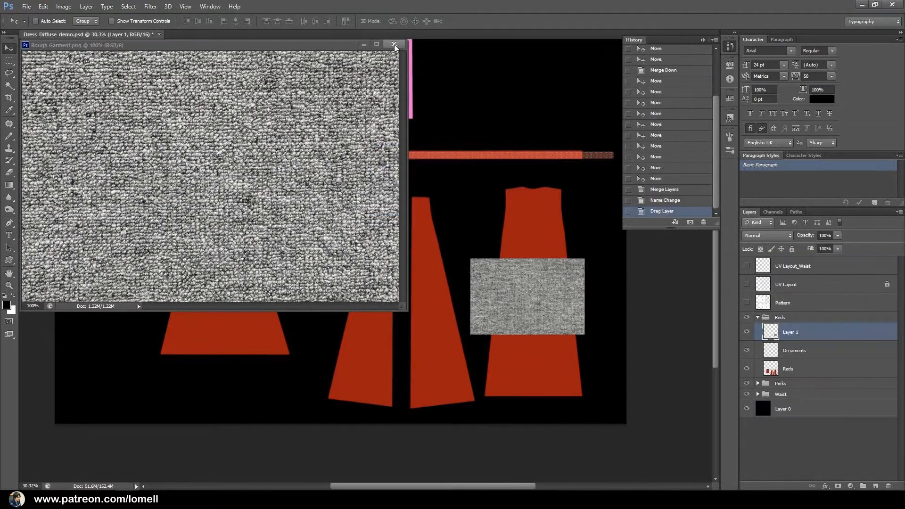
pyautogui.click(394, 44)
# - Move the fabric texture between the red pieces and place its layer between Ornaments and Reds
pyautogui.moveTo(513, 287); pyautogui.dragTo(413, 254)
pyautogui.scroll(3, 307, 211)
pyautogui.scroll(3, 412, 255)
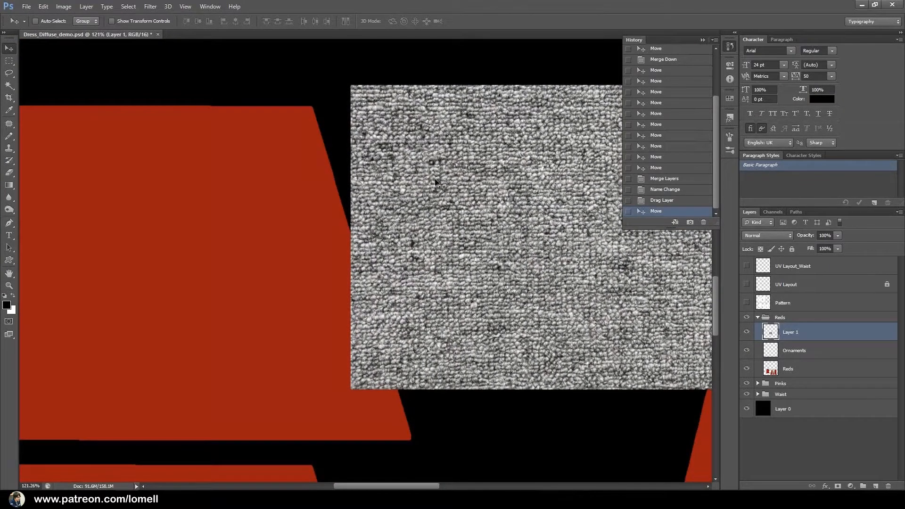
pyautogui.scroll(-5, 417, 184)
pyautogui.moveTo(424, 297); pyautogui.dragTo(335, 307)
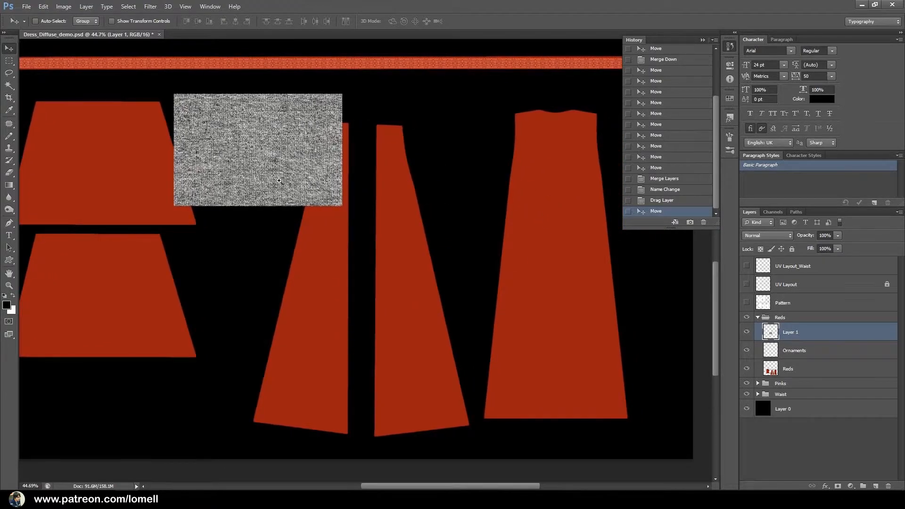
pyautogui.scroll(5, 273, 178)
pyautogui.moveTo(237, 171); pyautogui.dragTo(328, 299)
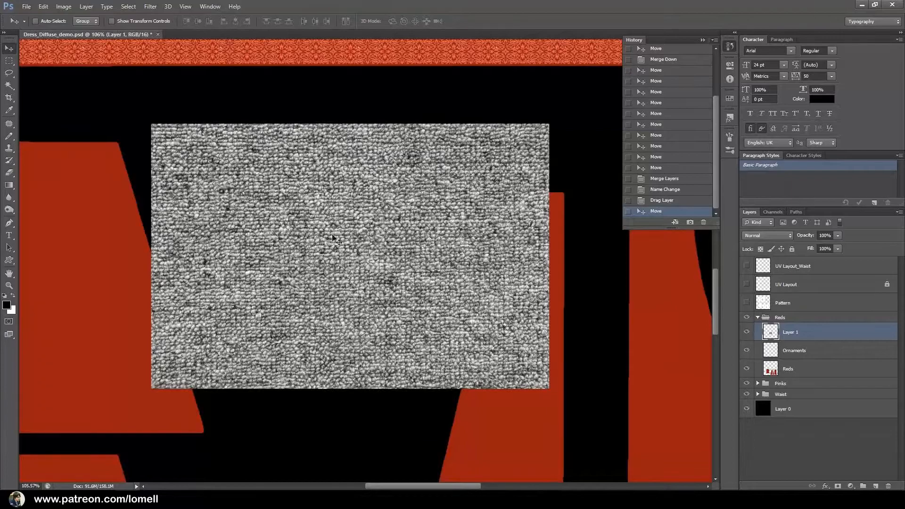
pyautogui.scroll(-5, 364, 282)
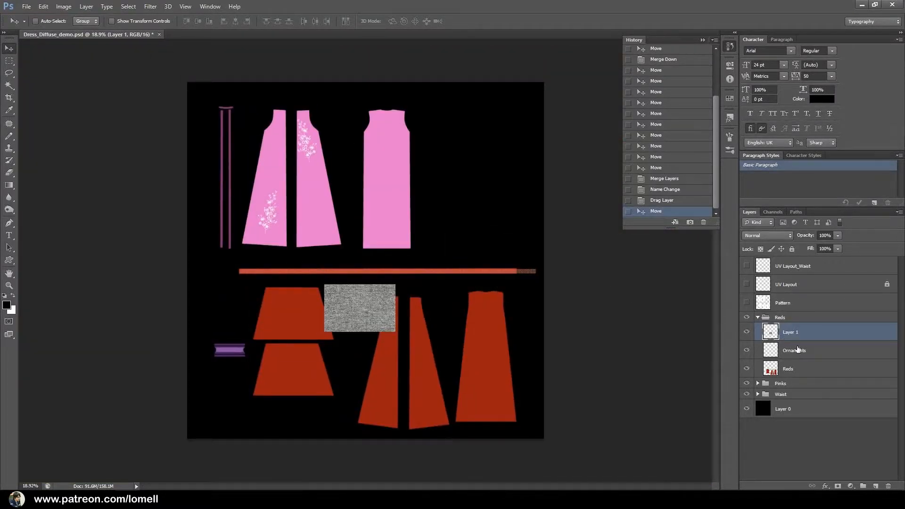
pyautogui.moveTo(806, 334); pyautogui.dragTo(810, 355)
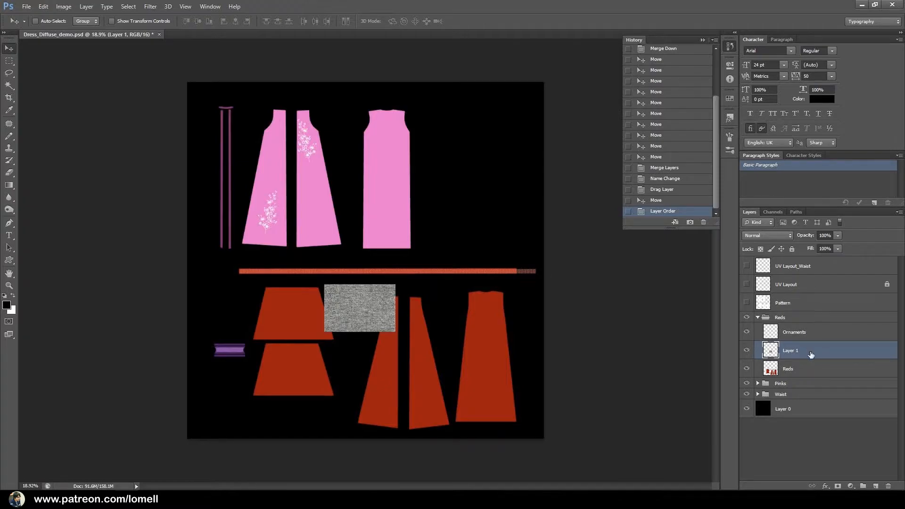
# - Move the fabric texture over the left pink pieces, duplicate it flush alongside, and merge the two layers
pyautogui.scroll(3, 370, 304)
pyautogui.moveTo(386, 323); pyautogui.dragTo(265, 244)
pyautogui.press('alt')
pyautogui.click(269, 224)
pyautogui.moveTo(267, 223); pyautogui.dragTo(377, 220)
pyautogui.moveTo(316, 226); pyautogui.dragTo(347, 235)
pyautogui.moveTo(375, 292); pyautogui.dragTo(289, 253)
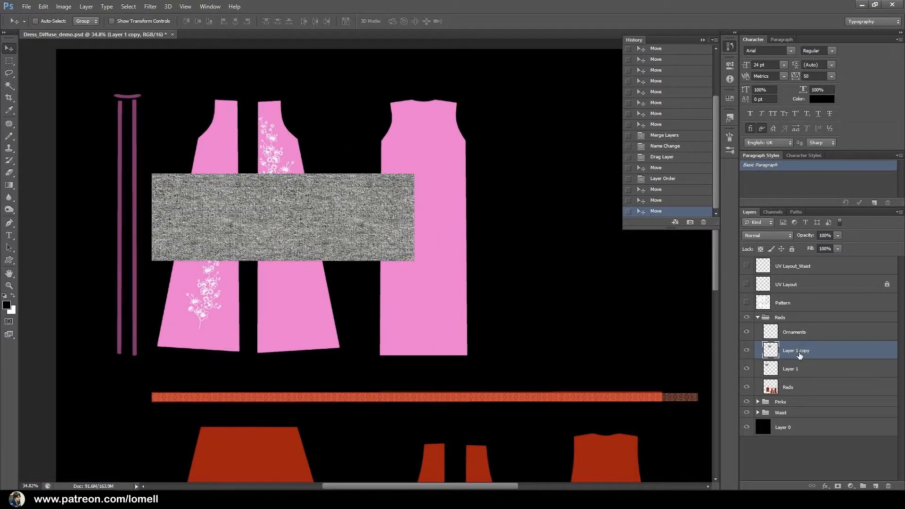
pyautogui.hotkey('ctrl', 'e')
# - Duplicate the fabric strip to the right, align it edge to edge with the original, and merge both layers
pyautogui.moveTo(315, 218); pyautogui.dragTo(542, 242)
pyautogui.moveTo(431, 247); pyautogui.dragTo(500, 246)
pyautogui.moveTo(423, 246); pyautogui.dragTo(515, 182)
pyautogui.moveTo(524, 265); pyautogui.dragTo(384, 255)
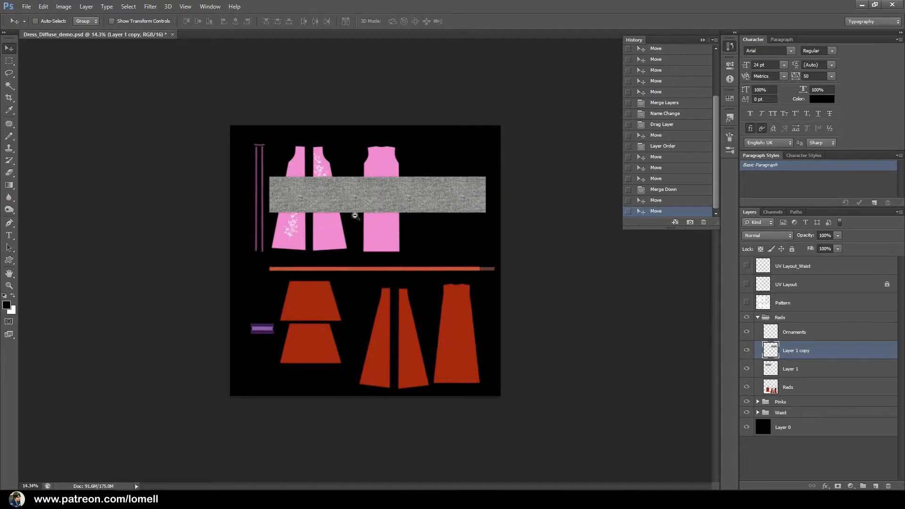
pyautogui.moveTo(351, 207); pyautogui.dragTo(367, 243)
pyautogui.hotkey('ctrl', 'e')
# - Duplicate the fabric strip downward to build further rows, aligning each seam and merging each copy down
pyautogui.moveTo(357, 148); pyautogui.dragTo(357, 211)
pyautogui.moveTo(231, 209); pyautogui.dragTo(174, 189)
pyautogui.hotkey('ctrl', 'e')
pyautogui.moveTo(346, 197); pyautogui.dragTo(349, 278)
pyautogui.moveTo(291, 279)
pyautogui.mouseDown()
pyautogui.moveTo(313, 265)
pyautogui.moveTo(313, 286)
pyautogui.moveTo(303, 277)
pyautogui.mouseUp()
pyautogui.hotkey('ctrl', 'e')
# - Keep duplicating and merging the fabric texture until it covers nearly the whole canvas
pyautogui.moveTo(375, 266); pyautogui.dragTo(408, 242)
pyautogui.scroll(-3, 354, 273)
pyautogui.hotkey('ctrl', 'e')
pyautogui.scroll(3, 458, 206)
pyautogui.moveTo(521, 209); pyautogui.dragTo(483, 191)
pyautogui.hotkey('ctrl', 'e')
pyautogui.scroll(-5, 384, 293)
pyautogui.scroll(2, 379, 280)
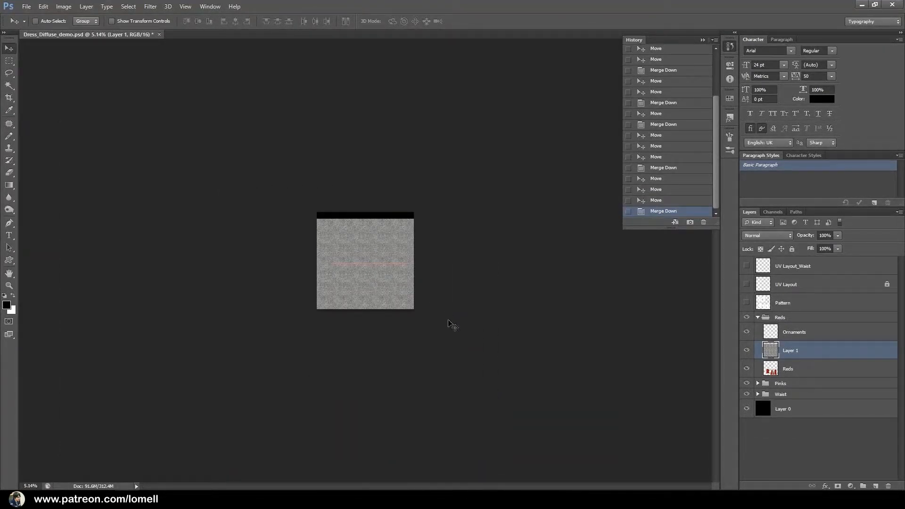
# - Shift the fabric sheet toward the canvas's upper left, duplicate it flush to the right, and merge the copy down
pyautogui.hotkey('ctrl', 't')
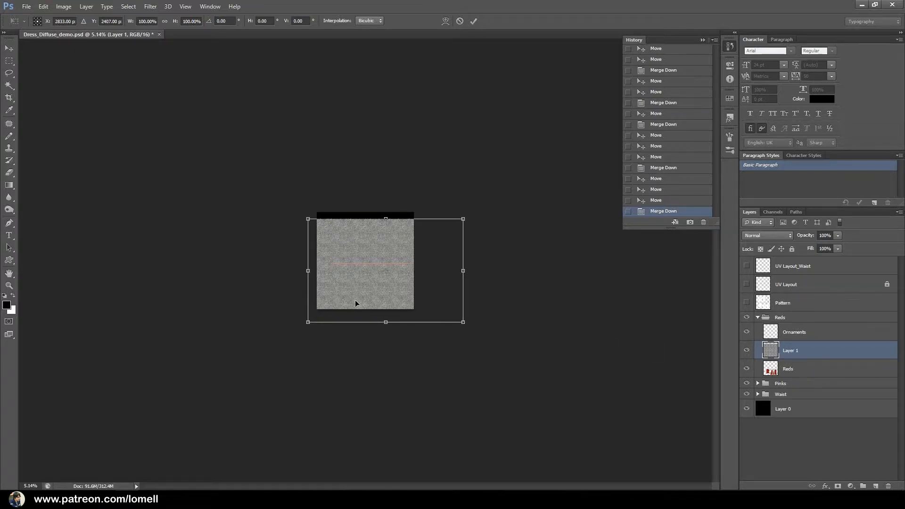
pyautogui.press('Return')
pyautogui.moveTo(370, 298); pyautogui.dragTo(268, 229)
pyautogui.keyDown('alt'); pyautogui.moveTo(360, 271); pyautogui.dragTo(458, 270); pyautogui.keyUp('alt')
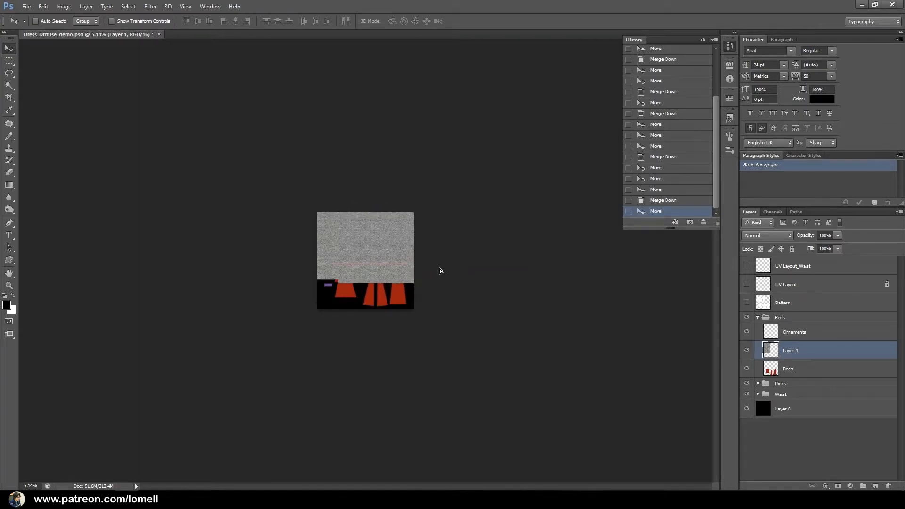
pyautogui.keyDown('ctrl'); pyautogui.moveTo(374, 222); pyautogui.dragTo(409, 302); pyautogui.keyUp('ctrl')
pyautogui.moveTo(349, 304); pyautogui.dragTo(465, 286)
pyautogui.keyDown('ctrl'); pyautogui.moveTo(397, 309); pyautogui.dragTo(420, 323); pyautogui.keyUp('ctrl')
pyautogui.moveTo(421, 325); pyautogui.dragTo(317, 323)
pyautogui.hotkey('ctrl', 'e')
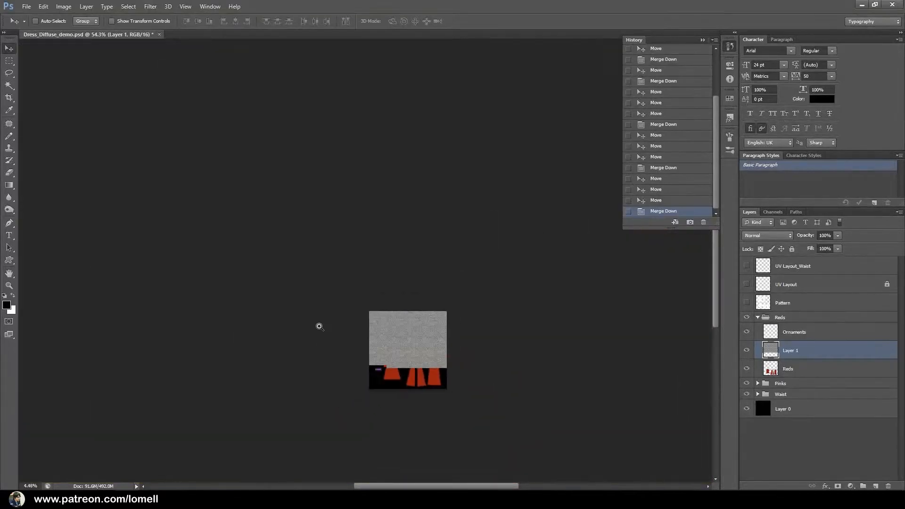
# - Duplicate the fabric sheet directly below itself, merge the copy down, and save the document
pyautogui.moveTo(349, 273); pyautogui.dragTo(447, 254)
pyautogui.keyDown('alt'); pyautogui.moveTo(374, 247); pyautogui.dragTo(427, 318); pyautogui.keyUp('alt')
pyautogui.moveTo(368, 360); pyautogui.dragTo(349, 312)
pyautogui.keyDown('ctrl'); pyautogui.moveTo(328, 310); pyautogui.dragTo(375, 309); pyautogui.keyUp('ctrl')
pyautogui.moveTo(351, 301); pyautogui.dragTo(372, 243)
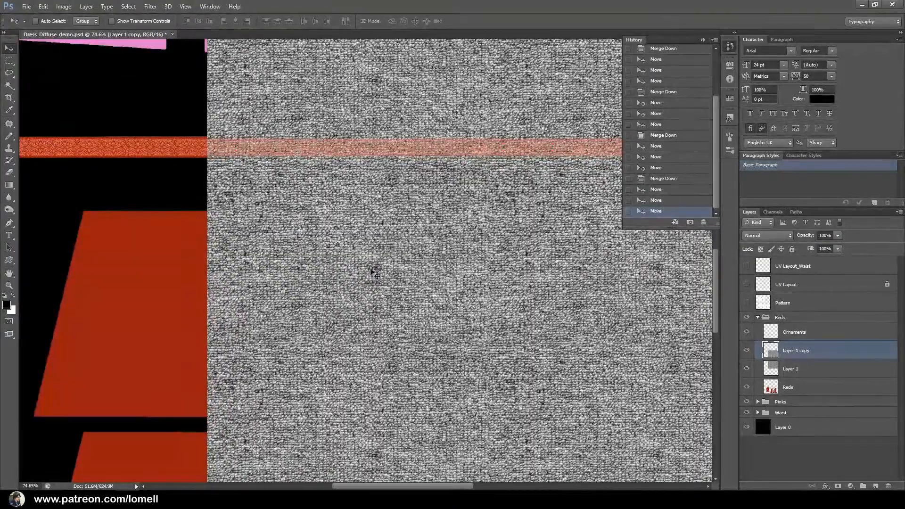
pyautogui.hotkey('ctrl', 'e')
pyautogui.hotkey('ctrl', 's')
# - Scale the enlarged fabric sheet down so it fits within the canvas width above the red pieces
pyautogui.keyDown('ctrl'); pyautogui.moveTo(439, 325); pyautogui.dragTo(351, 271); pyautogui.keyUp('ctrl')
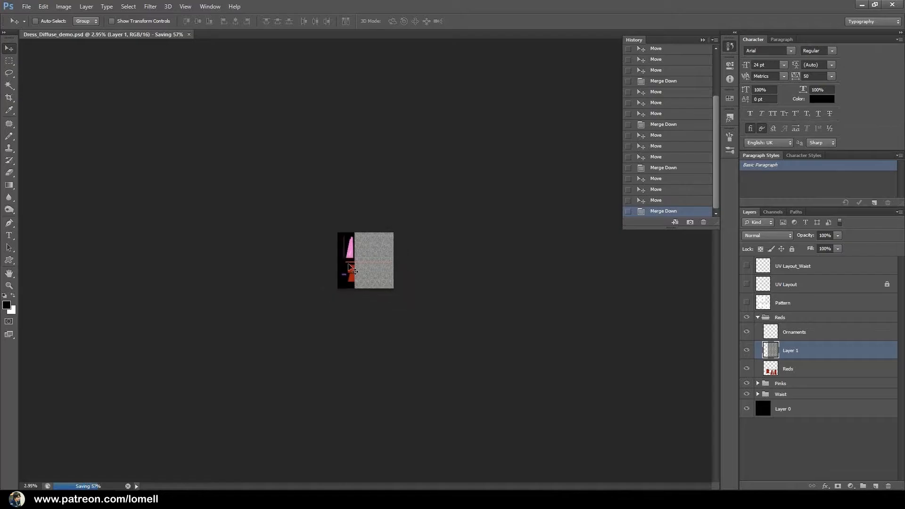
pyautogui.hotkey('ctrl', 't')
pyautogui.moveTo(496, 304); pyautogui.dragTo(382, 260)
pyautogui.press('Return')
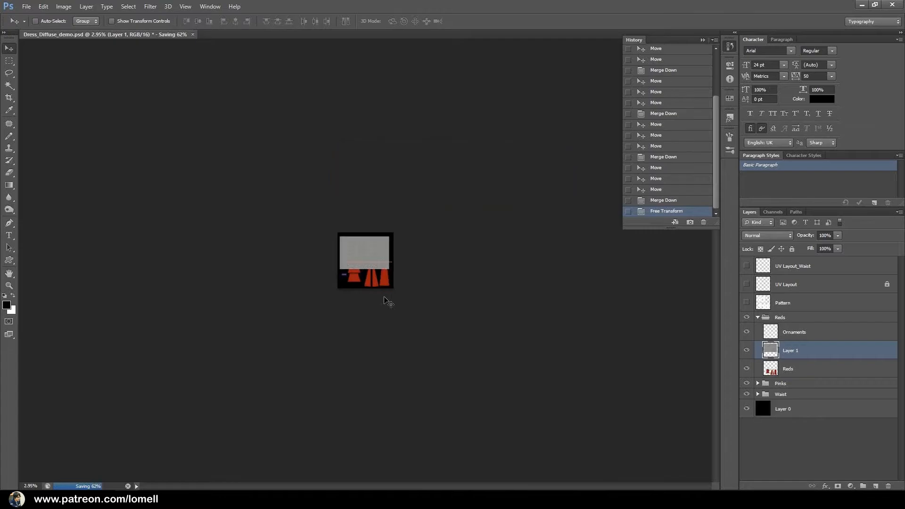
pyautogui.moveTo(363, 269); pyautogui.dragTo(406, 298)
pyautogui.moveTo(398, 362); pyautogui.dragTo(335, 293)
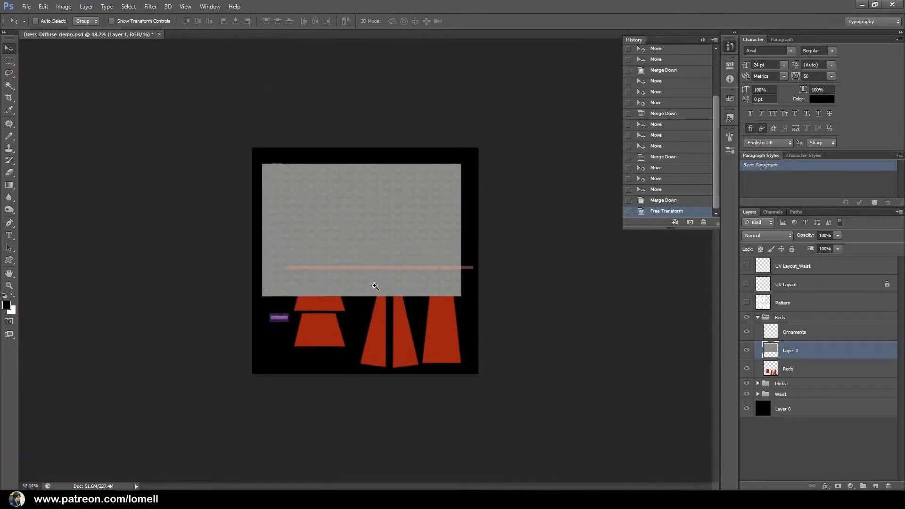
# - Duplicate the scaled fabric sheet to the right and align it with the original's edge
pyautogui.moveTo(333, 253); pyautogui.dragTo(463, 261)
pyautogui.moveTo(399, 252); pyautogui.dragTo(450, 260)
pyautogui.moveTo(452, 296); pyautogui.dragTo(371, 312)
pyautogui.moveTo(477, 309); pyautogui.dragTo(433, 323)
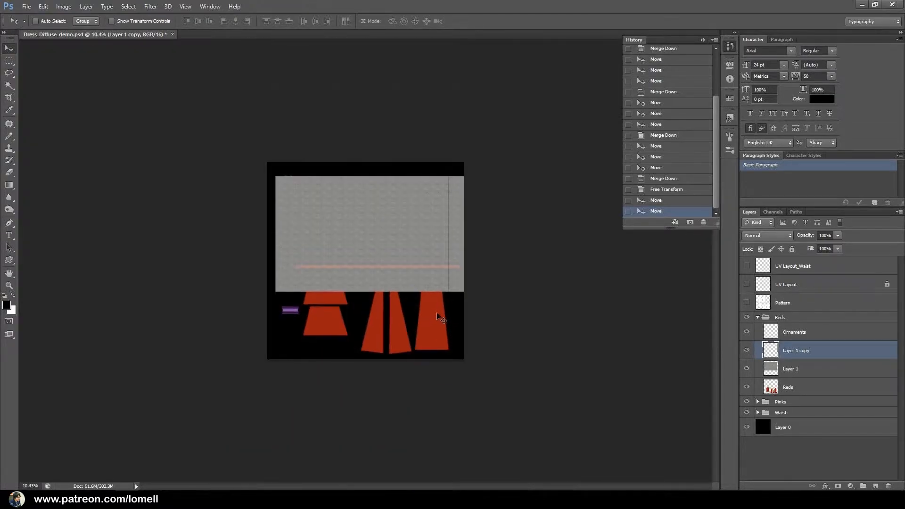
# - Duplicate the widened fabric sheet downward, close the seam between the two, and merge them into one layer
pyautogui.moveTo(405, 244); pyautogui.dragTo(375, 309)
pyautogui.moveTo(320, 296)
pyautogui.mouseDown()
pyautogui.moveTo(364, 295)
pyautogui.moveTo(315, 335)
pyautogui.moveTo(324, 300)
pyautogui.moveTo(321, 308)
pyautogui.mouseUp()
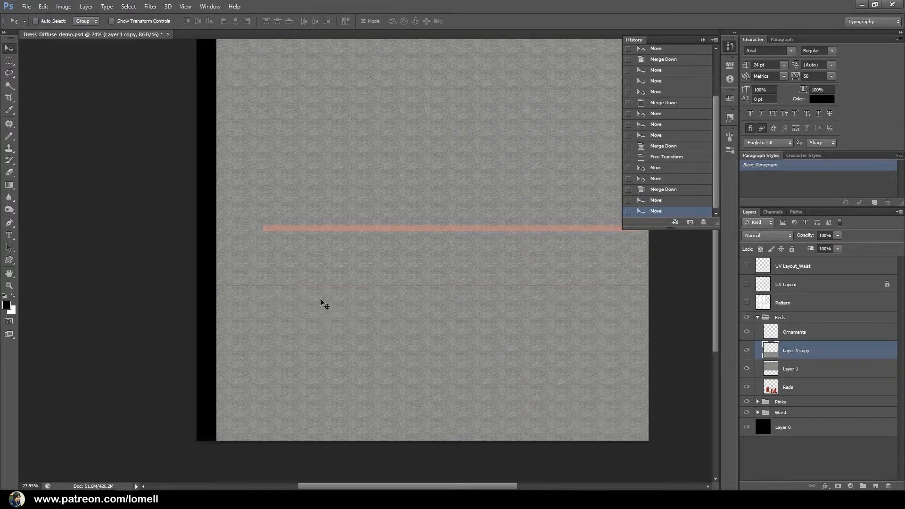
pyautogui.hotkey('ctrl', 'e')
pyautogui.scroll(-3, 408, 330)
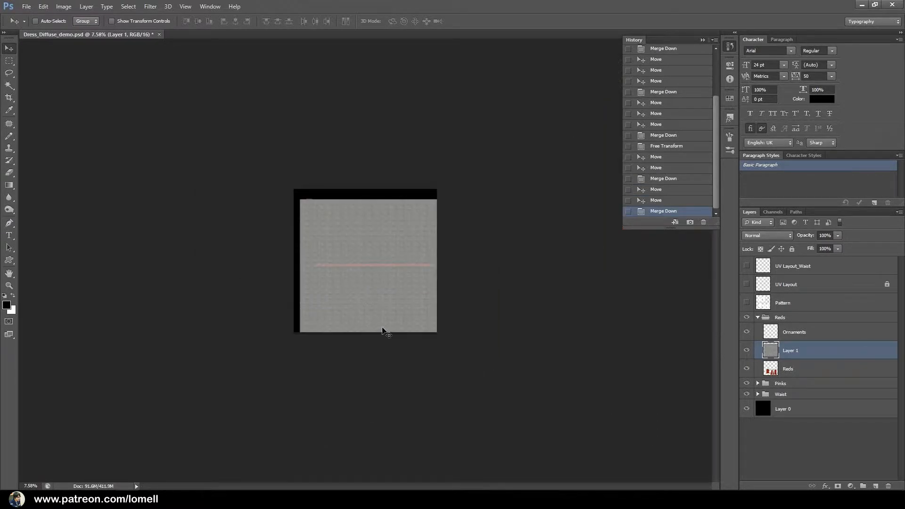
# - Scale the fabric sheet to about 47.36% and position it over all the red dress pieces
pyautogui.hotkey('ctrl', 't')
pyautogui.moveTo(390, 237); pyautogui.dragTo(373, 292)
pyautogui.scroll(2, 346, 314)
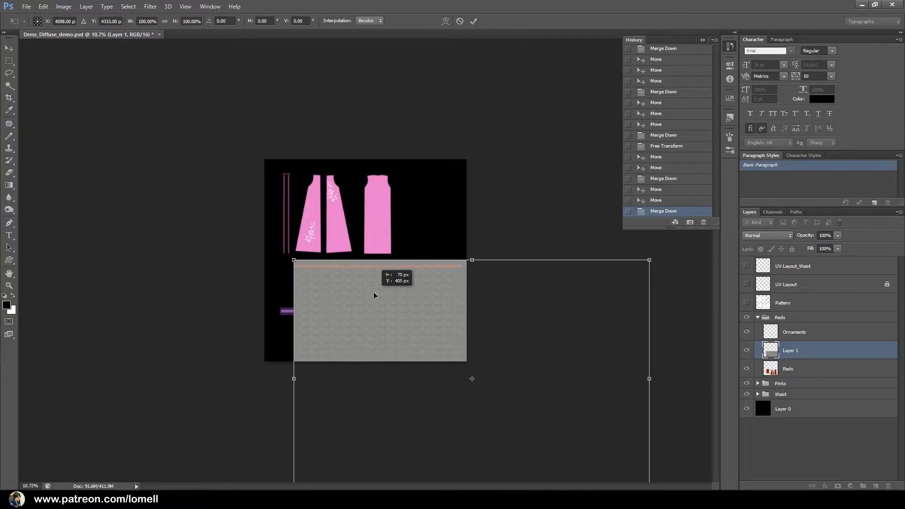
pyautogui.scroll(-2, 384, 272)
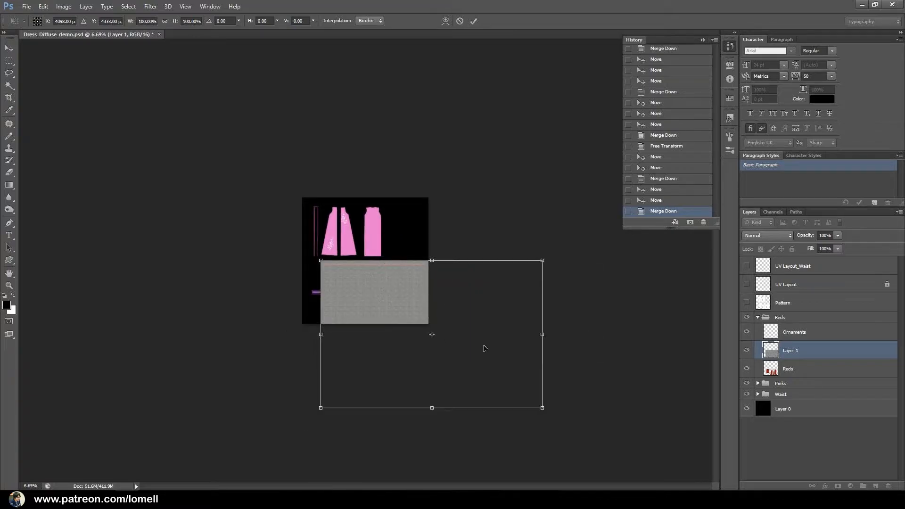
pyautogui.moveTo(368, 317); pyautogui.dragTo(366, 320)
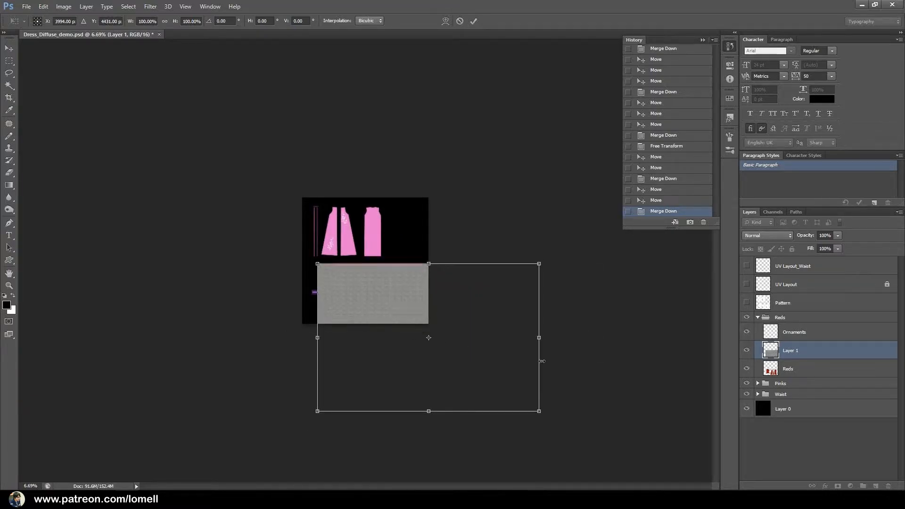
pyautogui.moveTo(536, 408); pyautogui.dragTo(419, 330)
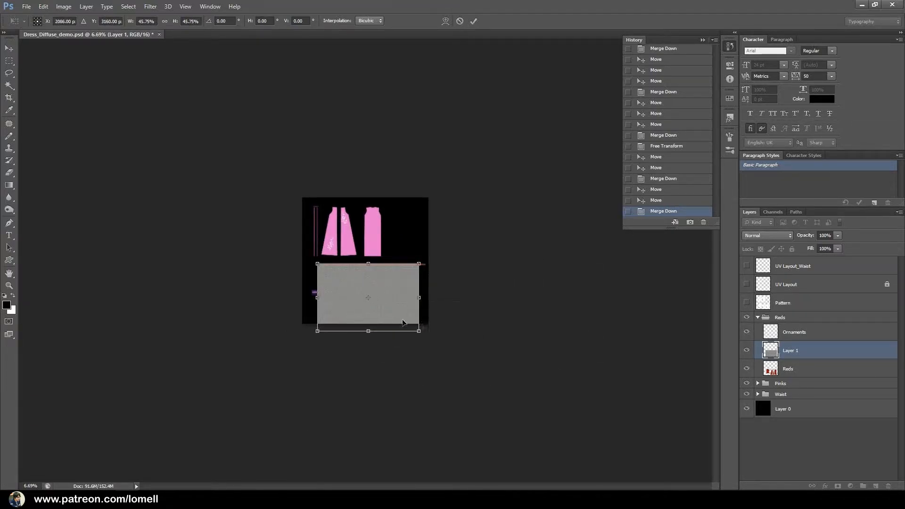
pyautogui.scroll(3, 451, 335)
pyautogui.moveTo(495, 431); pyautogui.dragTo(512, 410)
pyautogui.moveTo(477, 315); pyautogui.dragTo(478, 305)
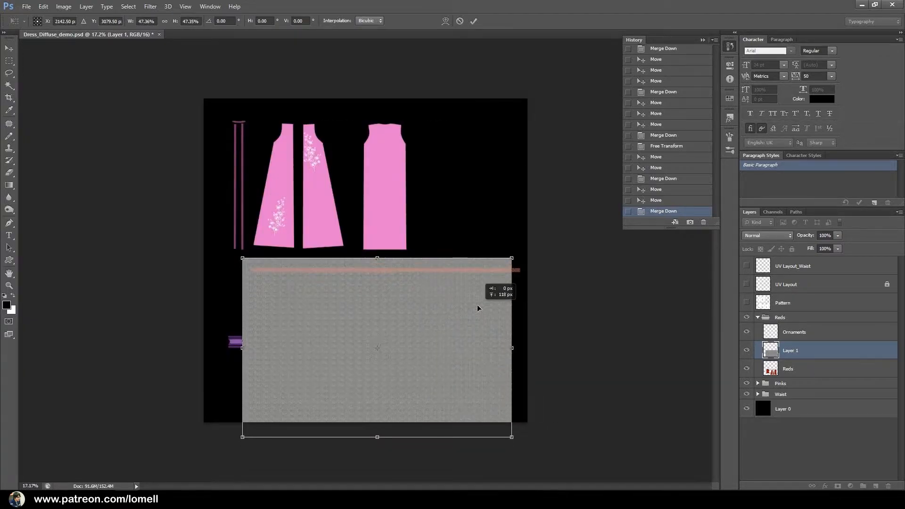
pyautogui.press('Return')
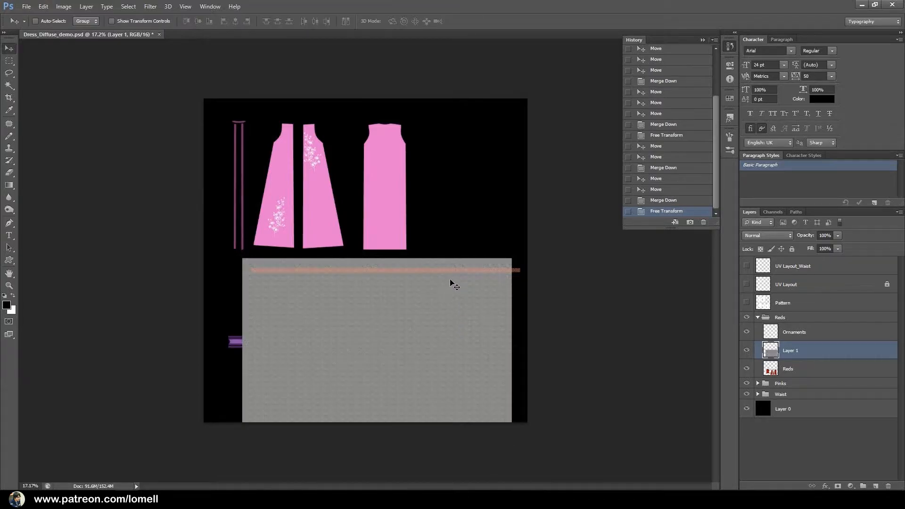
# - Rename the fabric texture layer as Rough Garments
pyautogui.scroll(1, 471, 369)
pyautogui.doubleClick(790, 351)
pyautogui.write('Rough')
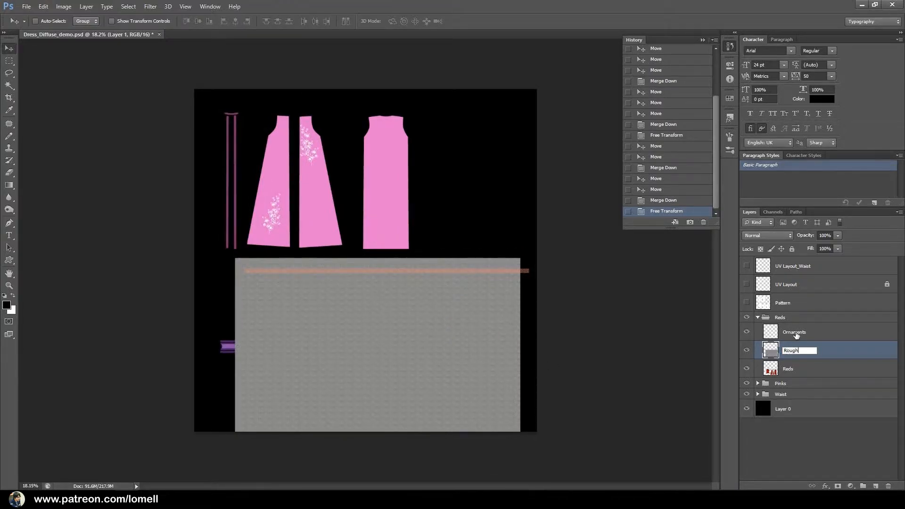
pyautogui.write(' Garments')
pyautogui.press('Return')
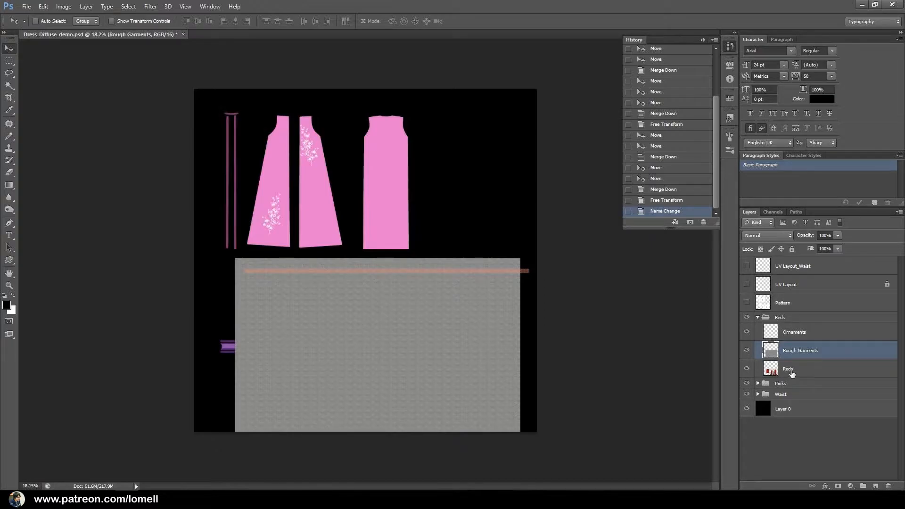
# - Load the Reds layer's outline as a selection and add it as a layer mask on Rough Garments
pyautogui.keyDown('ctrl'); pyautogui.click(770, 368); pyautogui.keyUp('ctrl')
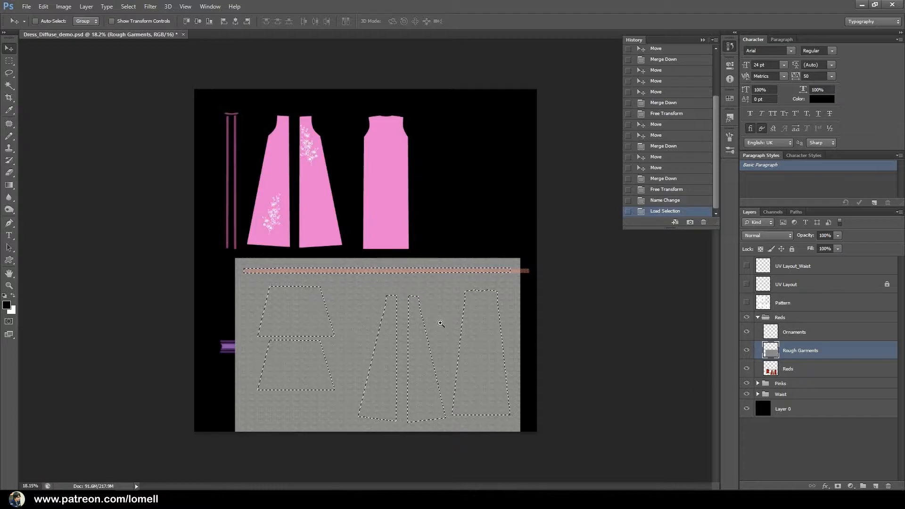
pyautogui.scroll(3, 468, 344)
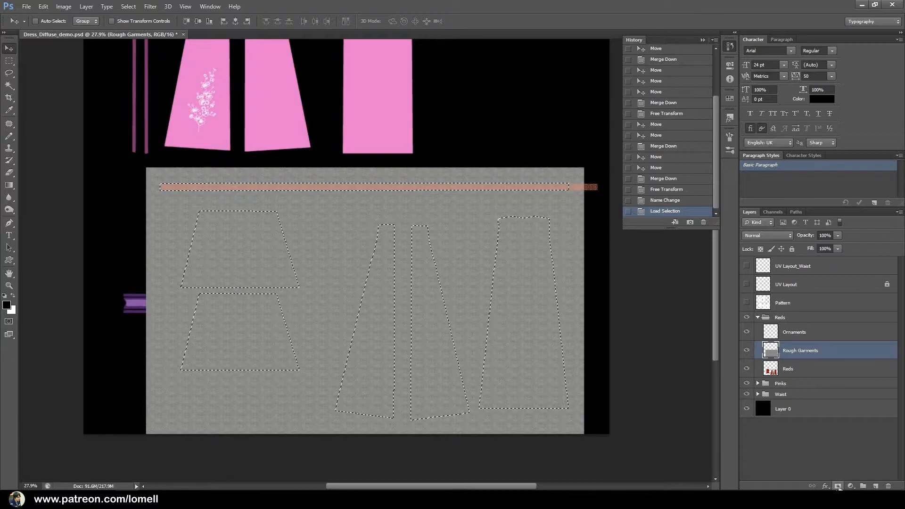
pyautogui.click(837, 485)
# - Examine the masked fabric texture and its edges up close on the dress pieces
pyautogui.moveTo(297, 260); pyautogui.dragTo(366, 325)
pyautogui.moveTo(688, 352); pyautogui.dragTo(240, 300)
pyautogui.moveTo(363, 275); pyautogui.dragTo(387, 364)
pyautogui.moveTo(393, 279); pyautogui.dragTo(351, 292)
pyautogui.moveTo(489, 345); pyautogui.dragTo(347, 256)
pyautogui.moveTo(475, 224); pyautogui.dragTo(540, 273)
pyautogui.moveTo(479, 260); pyautogui.dragTo(501, 307)
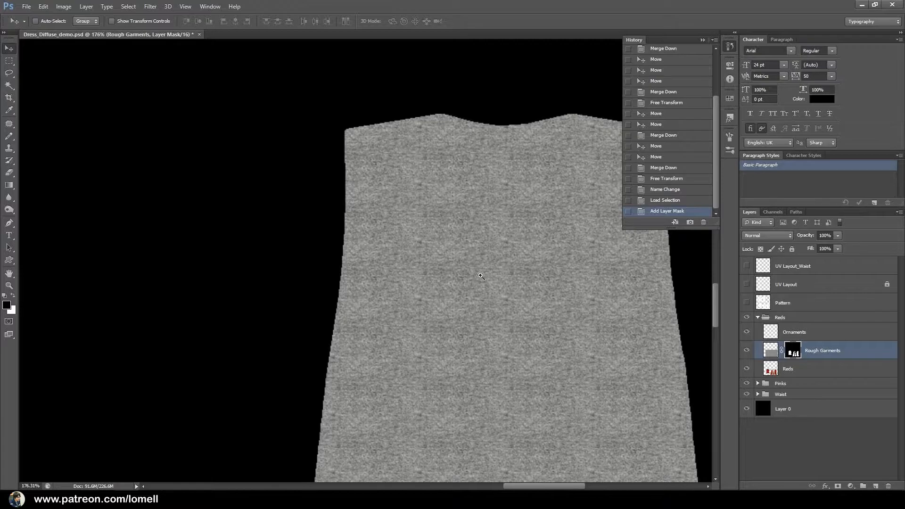
# - Inspect the masked fabric texture across the ornament strip, the trapezoid pieces and the long skirt panels
pyautogui.moveTo(455, 280); pyautogui.dragTo(417, 299)
pyautogui.moveTo(415, 300); pyautogui.dragTo(429, 303)
pyautogui.moveTo(355, 356); pyautogui.dragTo(536, 338)
pyautogui.moveTo(419, 342); pyautogui.dragTo(646, 336)
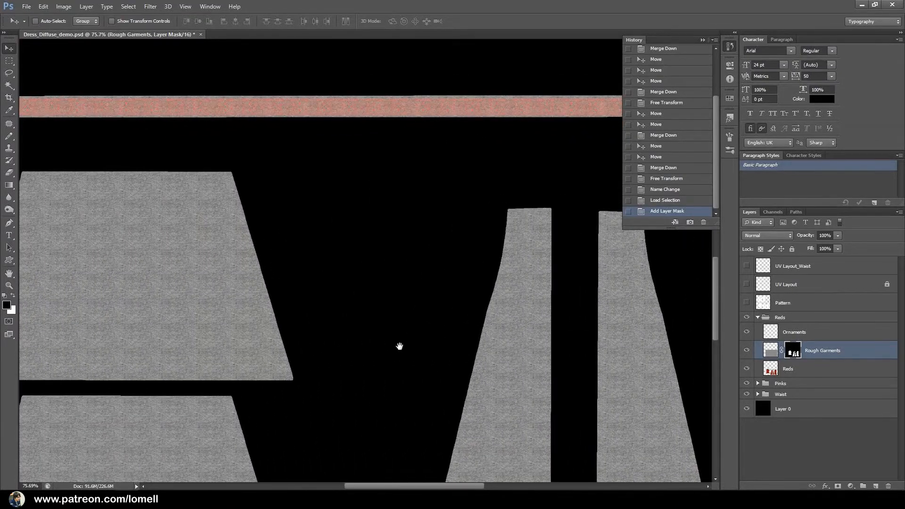
pyautogui.moveTo(449, 358); pyautogui.dragTo(410, 341)
pyautogui.moveTo(427, 402); pyautogui.dragTo(328, 197)
pyautogui.moveTo(408, 260); pyautogui.dragTo(430, 268)
pyautogui.moveTo(400, 176); pyautogui.dragTo(446, 336)
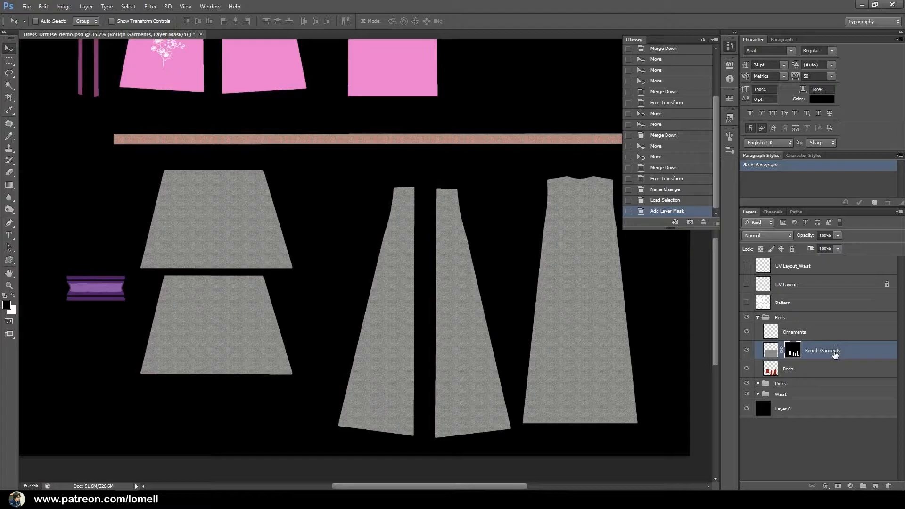
# - Set the Rough Garments layer's blending mode to Overlay and save the document
pyautogui.click(776, 234)
pyautogui.click(783, 368)
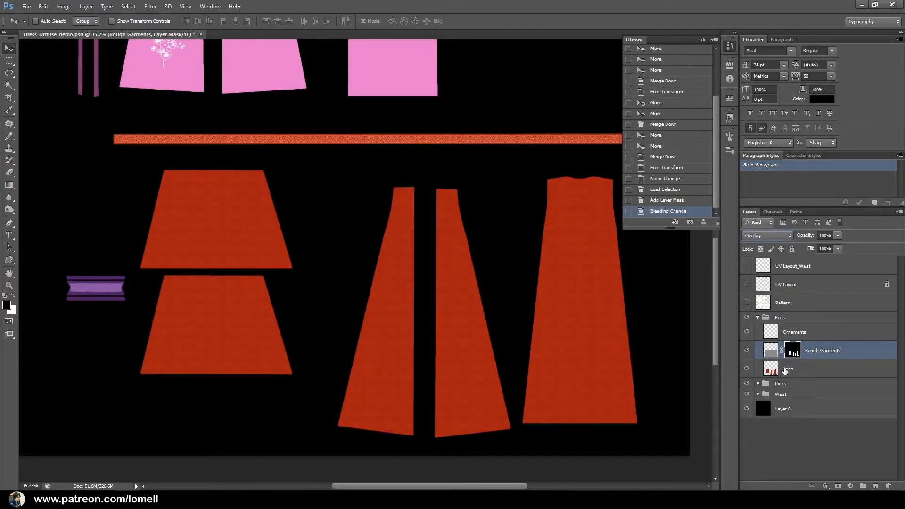
pyautogui.moveTo(592, 347); pyautogui.dragTo(497, 361)
pyautogui.hotkey('ctrl', 's')
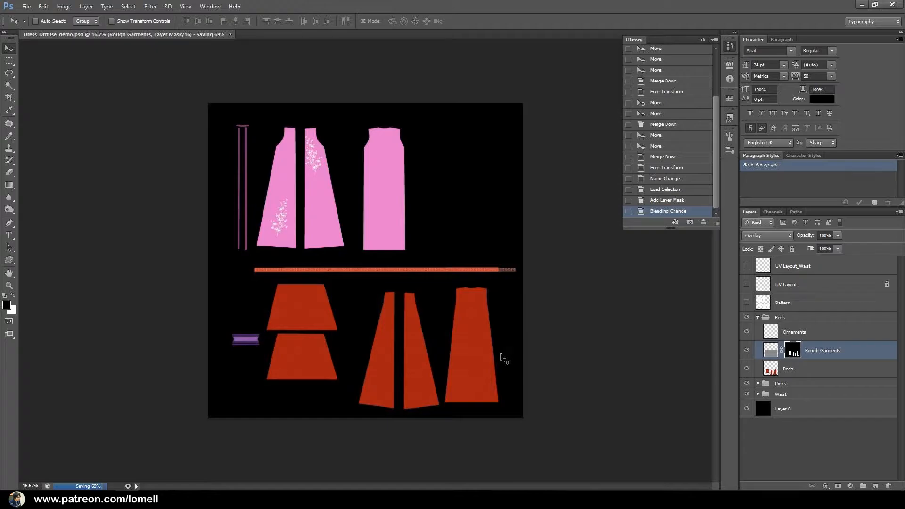
# - Group the Reds, Pinks and Waist groups together and name the new group Diffuse
pyautogui.click(757, 316)
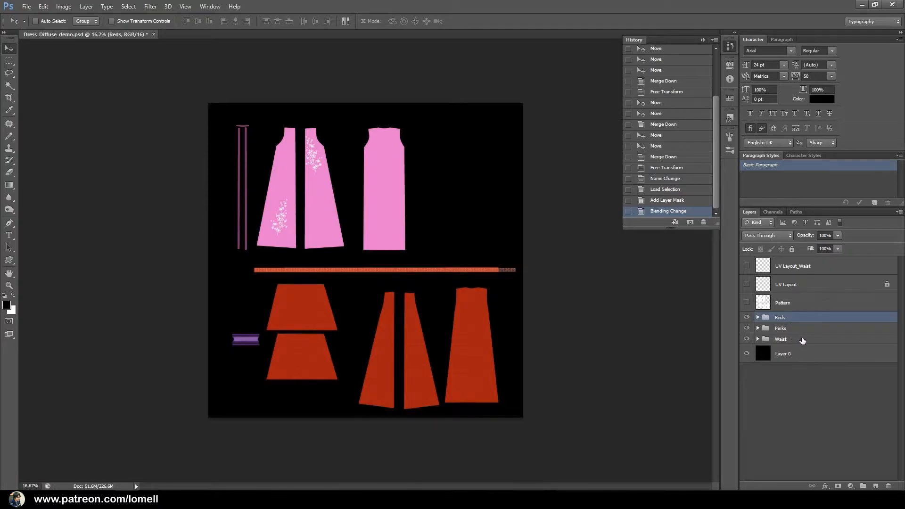
pyautogui.keyDown('shift'); pyautogui.click(794, 342); pyautogui.keyUp('shift')
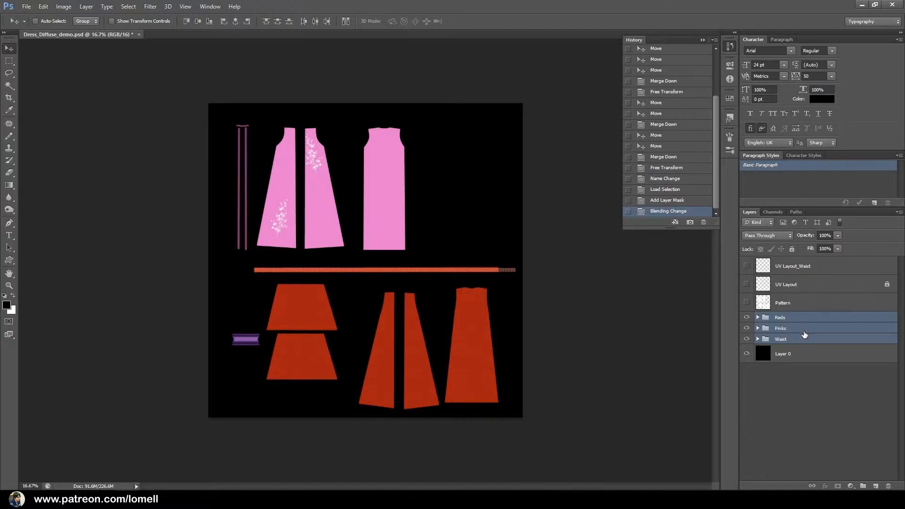
pyautogui.hotkey('ctrl', 'g')
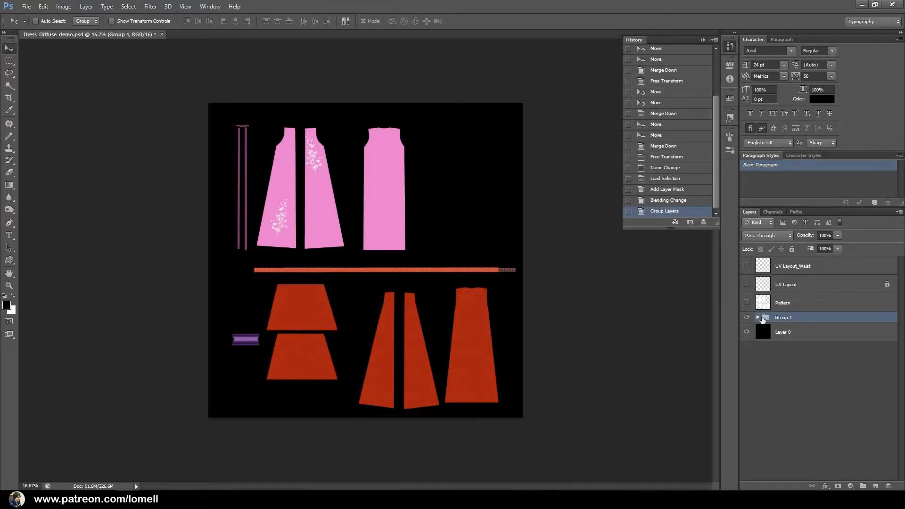
pyautogui.click(758, 317)
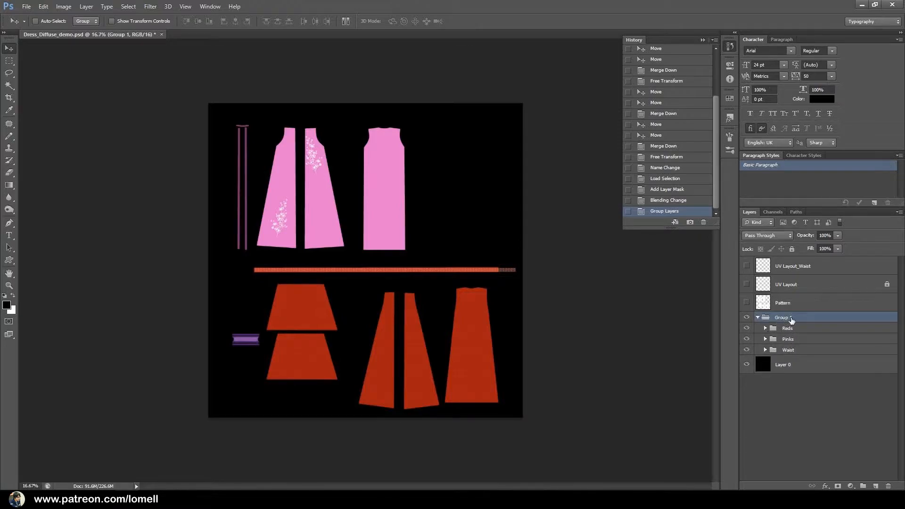
pyautogui.doubleClick(784, 319)
pyautogui.write('Diffuse')
pyautogui.press('Return')
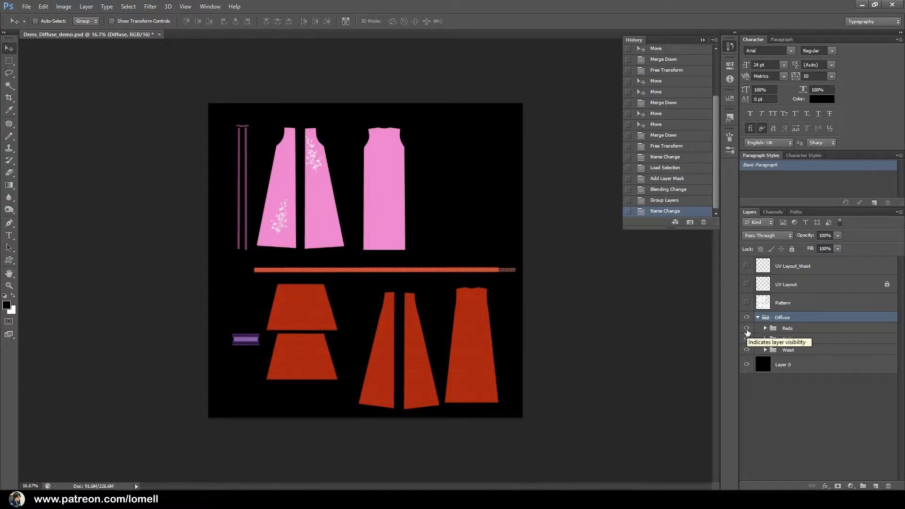
# - Check the Mulan_3000px.png reference image, and save and close Dress_Diffuse_demo.psd
pyautogui.click(415, 499)
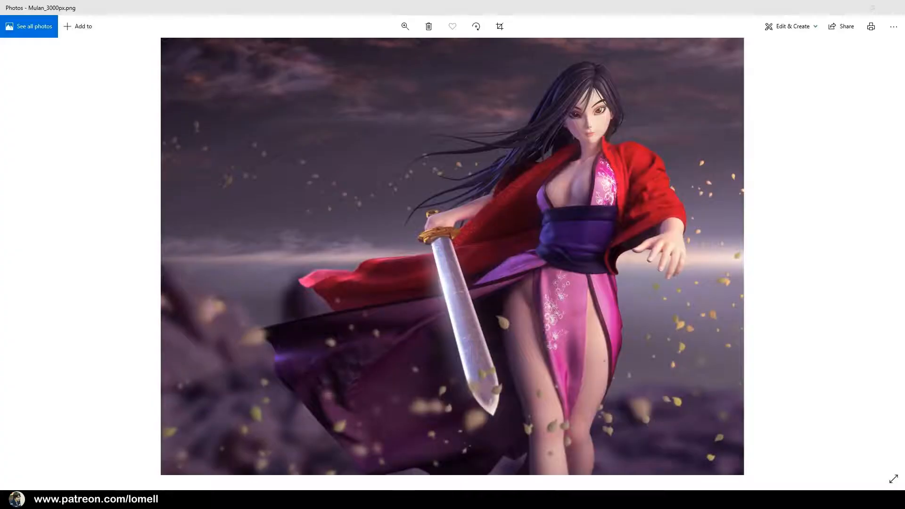
pyautogui.click(416, 499)
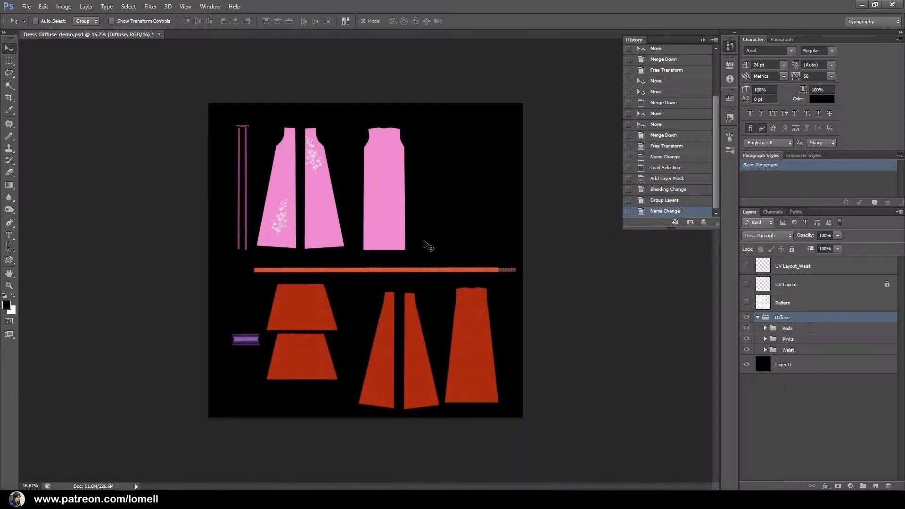
pyautogui.hotkey('ctrl', 's')
pyautogui.click(156, 34)
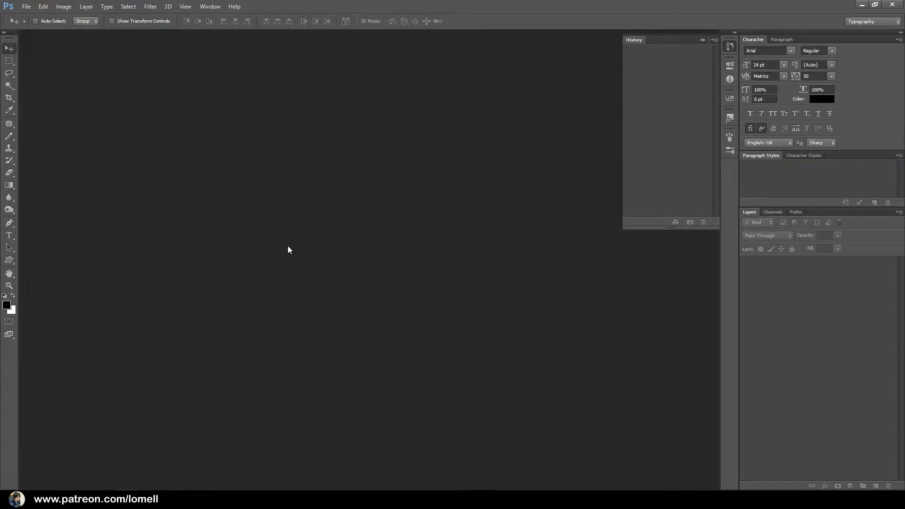
# - Open Dress_Diffuse.psd from the Textures folder and dock its window in the workspace
pyautogui.doubleClick(329, 252)
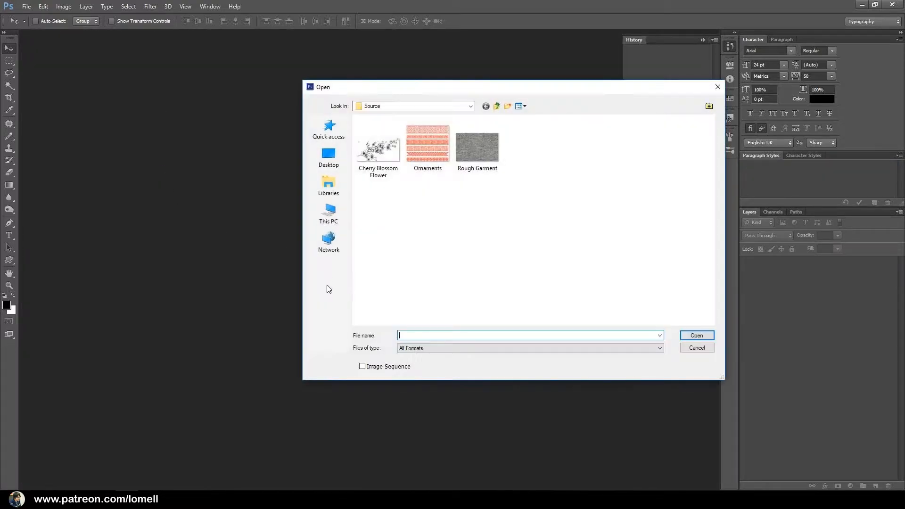
pyautogui.click(496, 105)
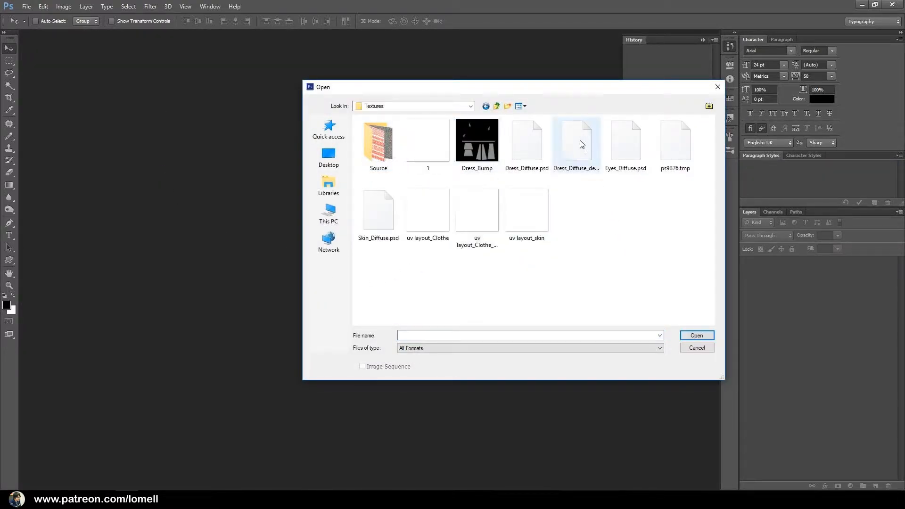
pyautogui.click(576, 156)
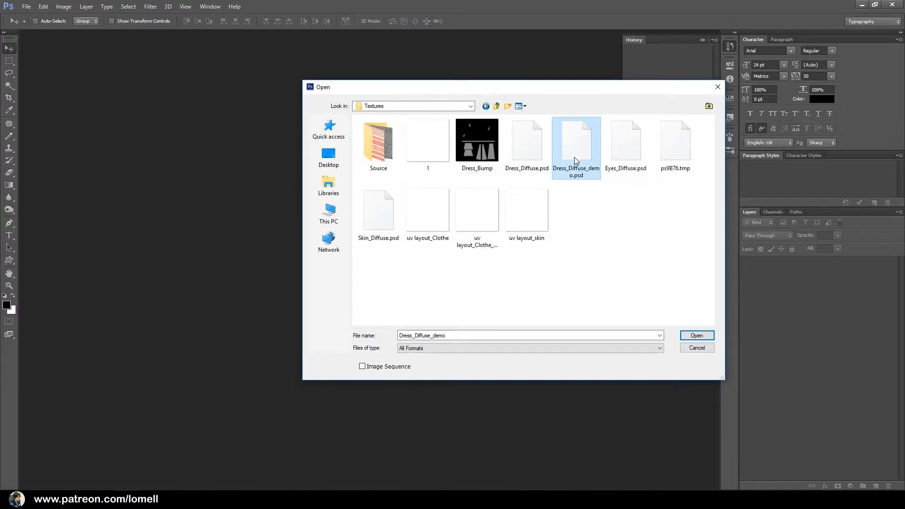
pyautogui.click(528, 160)
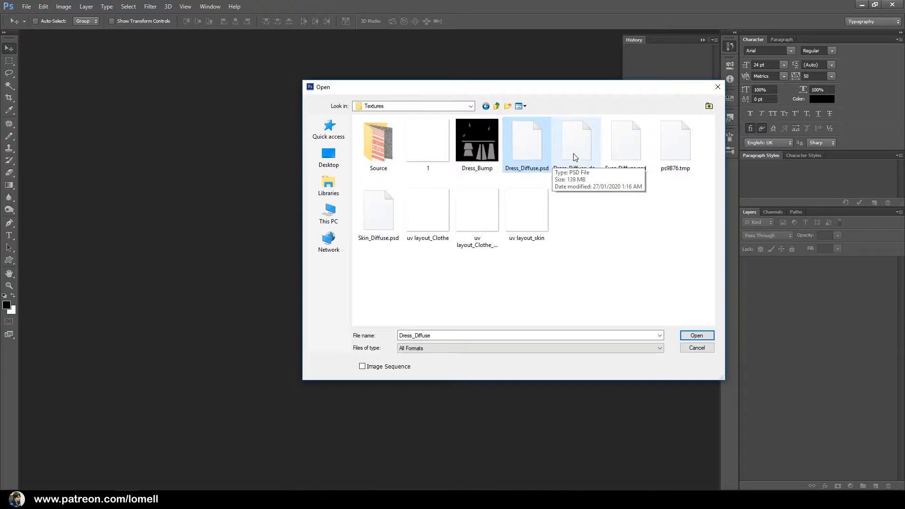
pyautogui.click(574, 158)
pyautogui.click(532, 155)
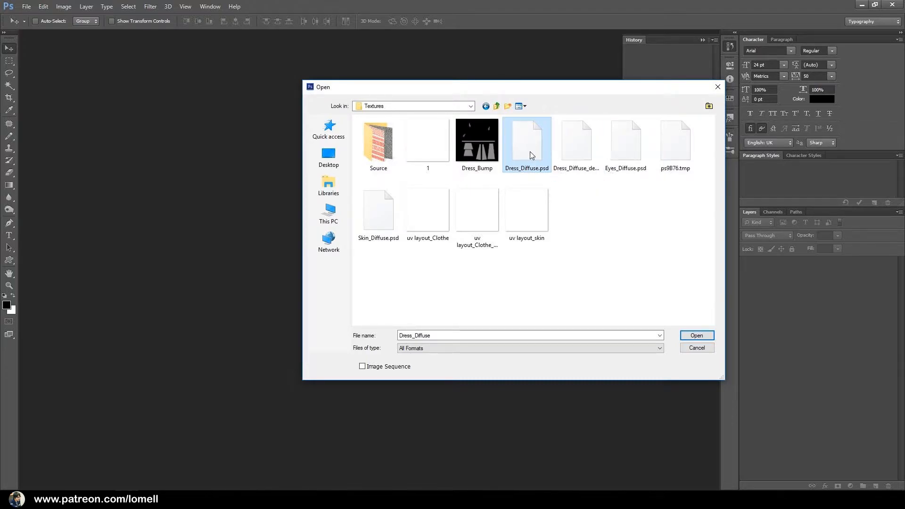
pyautogui.doubleClick(528, 155)
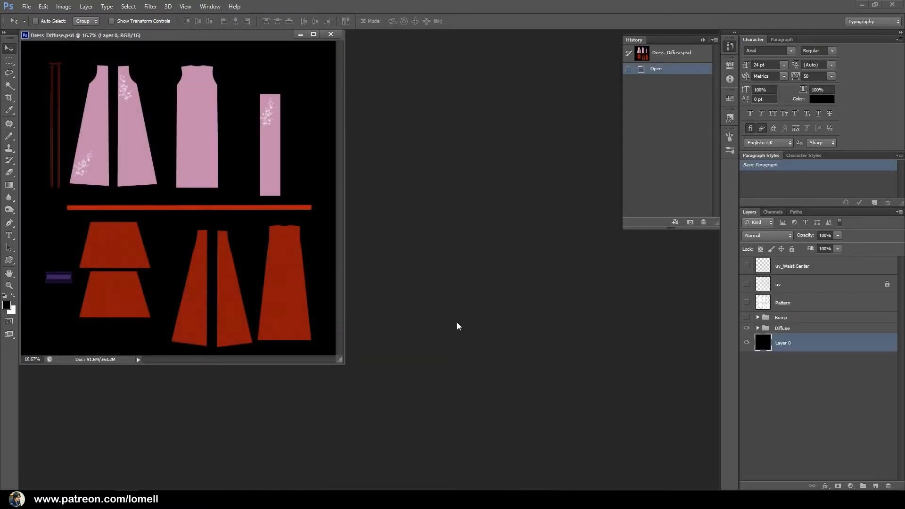
pyautogui.moveTo(239, 35); pyautogui.dragTo(297, 51)
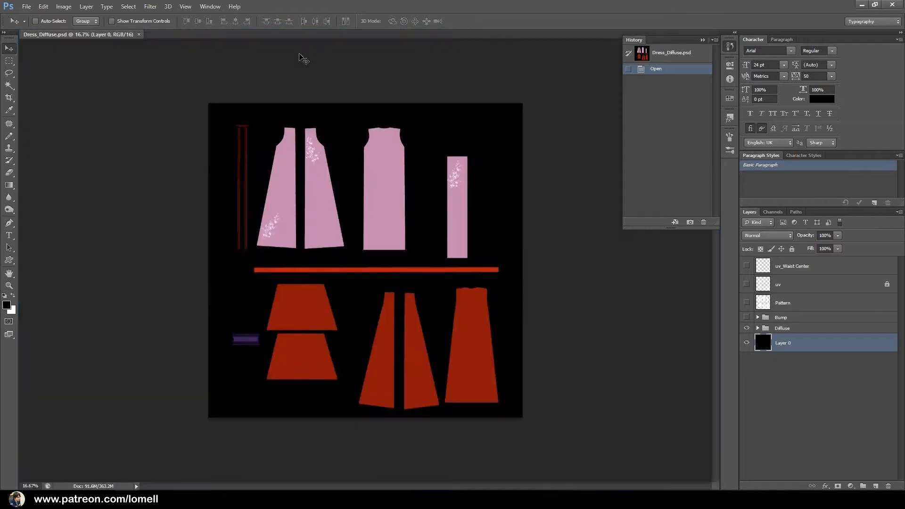
# - Examine the finished diffuse texture and the sub-groups inside its Diffuse group
pyautogui.moveTo(358, 296); pyautogui.dragTo(374, 303)
pyautogui.scroll(1, 369, 302)
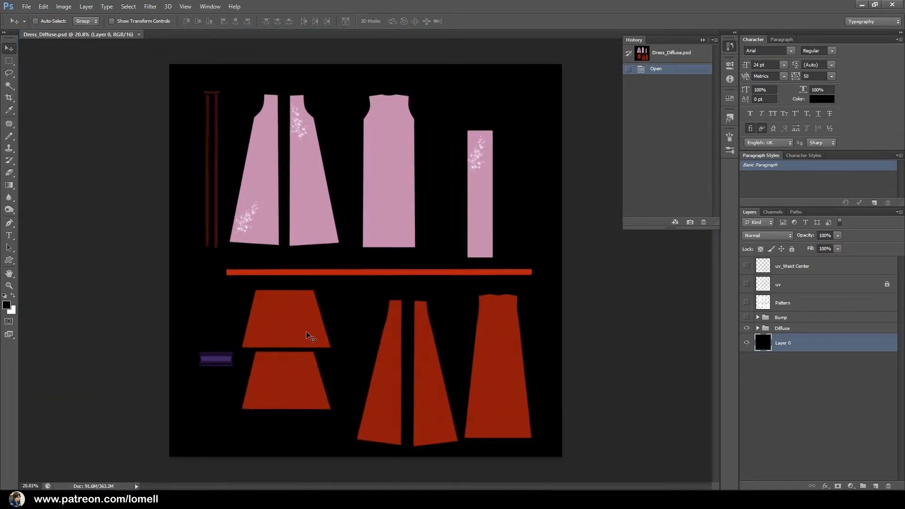
pyautogui.click(788, 385)
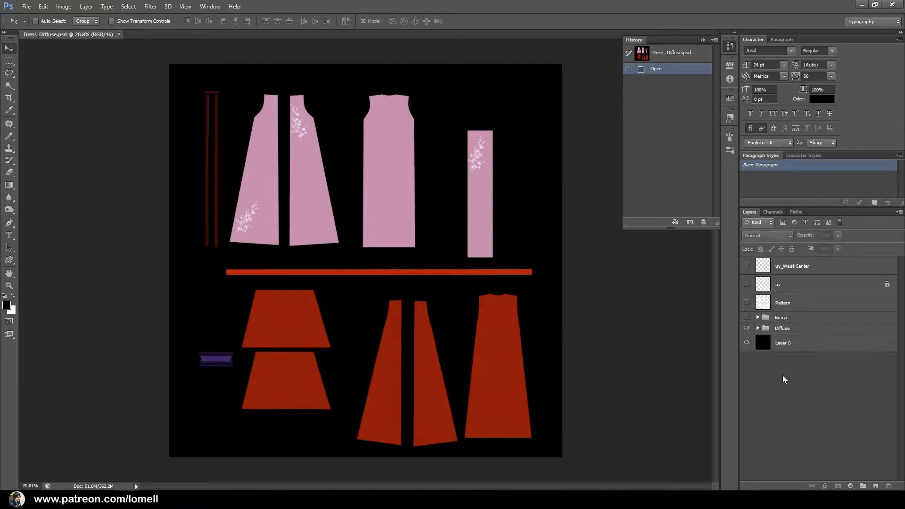
pyautogui.click(758, 328)
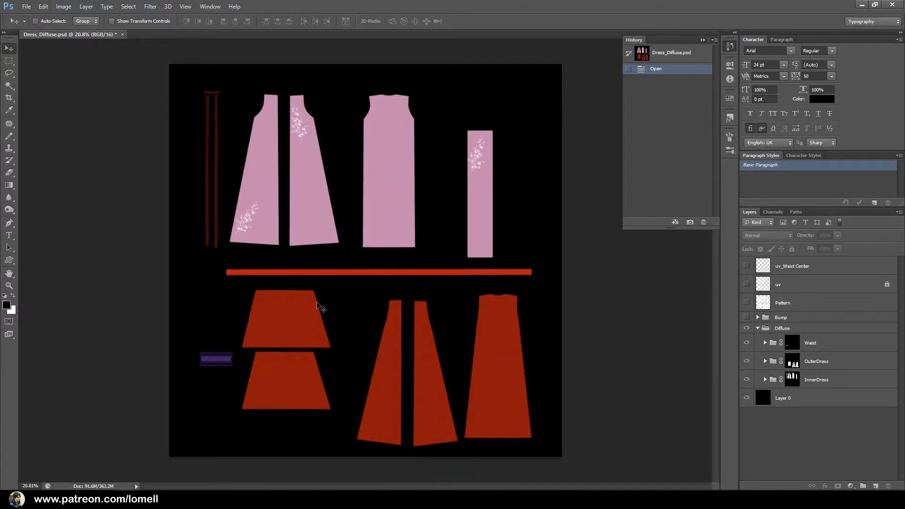
pyautogui.click(757, 329)
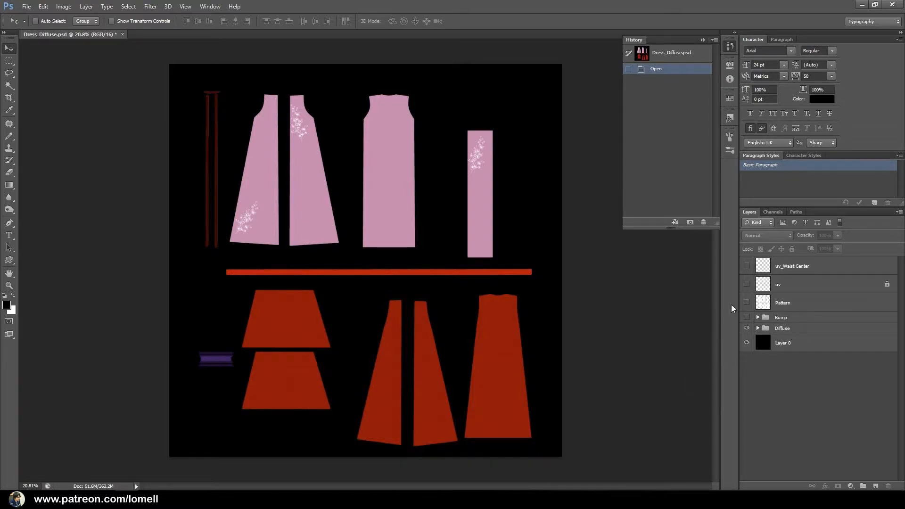
# - Hide the Diffuse group and show the Bump group to examine the bump map, and restore the diffuse view
pyautogui.click(746, 327)
pyautogui.click(746, 317)
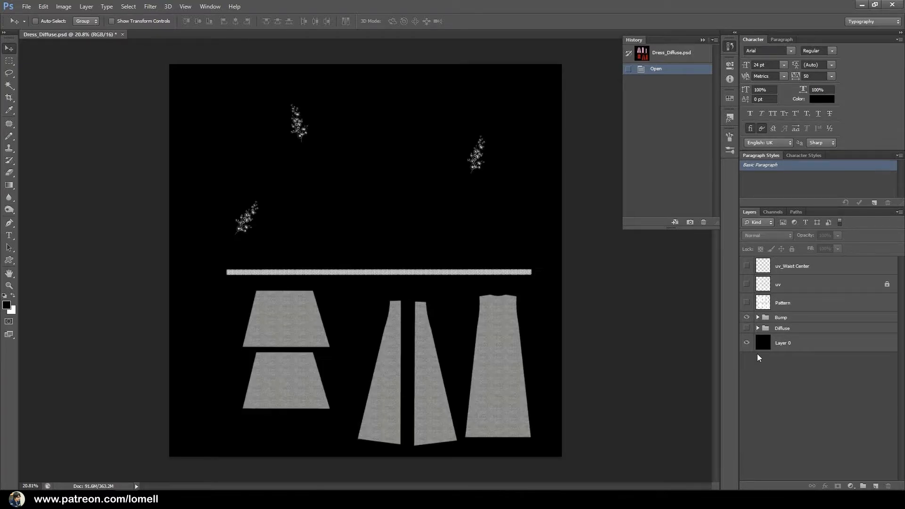
pyautogui.moveTo(234, 207); pyautogui.dragTo(225, 253)
pyautogui.moveTo(303, 280); pyautogui.dragTo(298, 282)
pyautogui.click(748, 317)
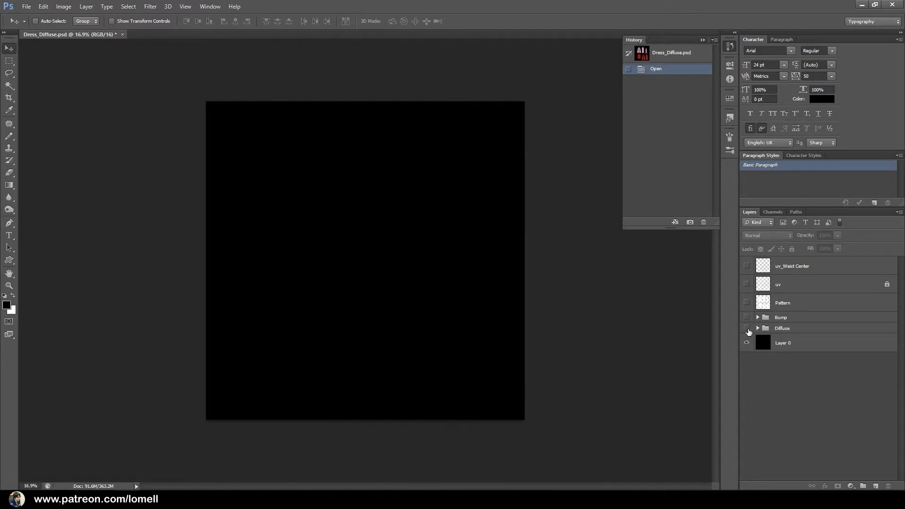
pyautogui.click(748, 328)
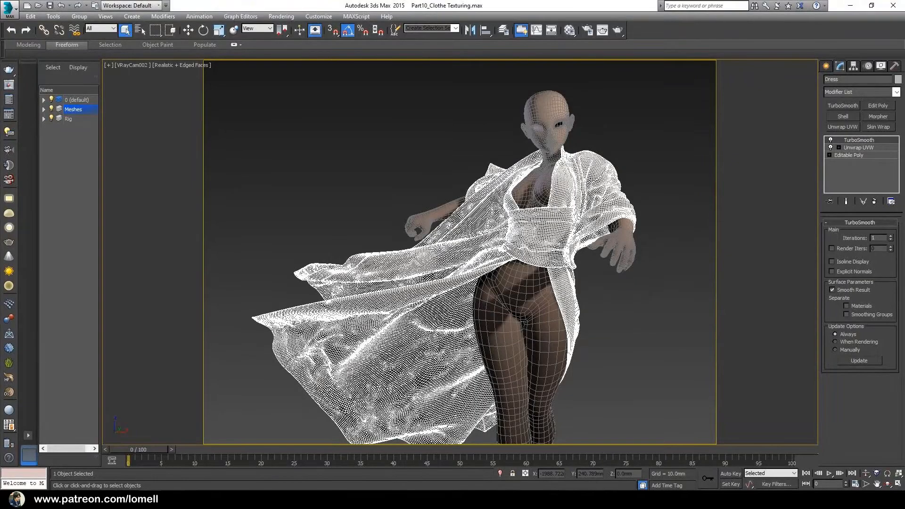
# - In 3ds Max, turn off edged faces in the camera viewport and bring up the Material Editor
pyautogui.press('F4')
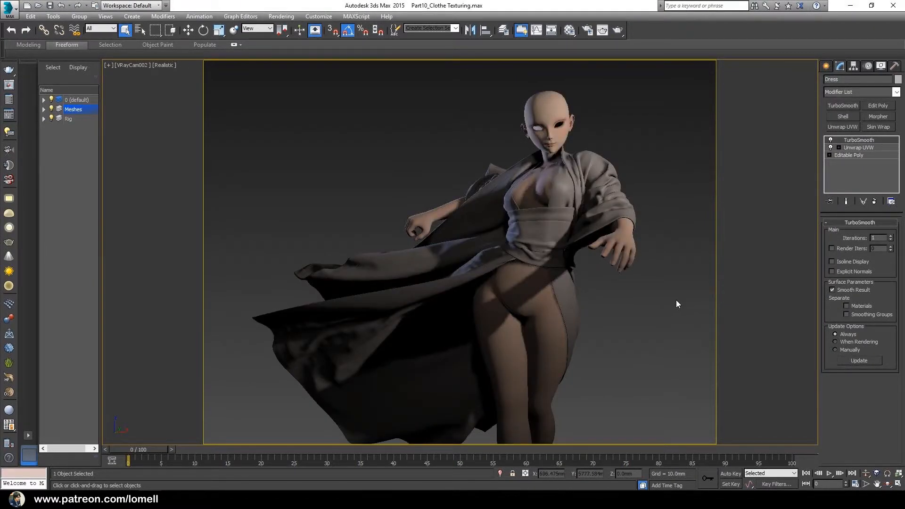
pyautogui.press('m')
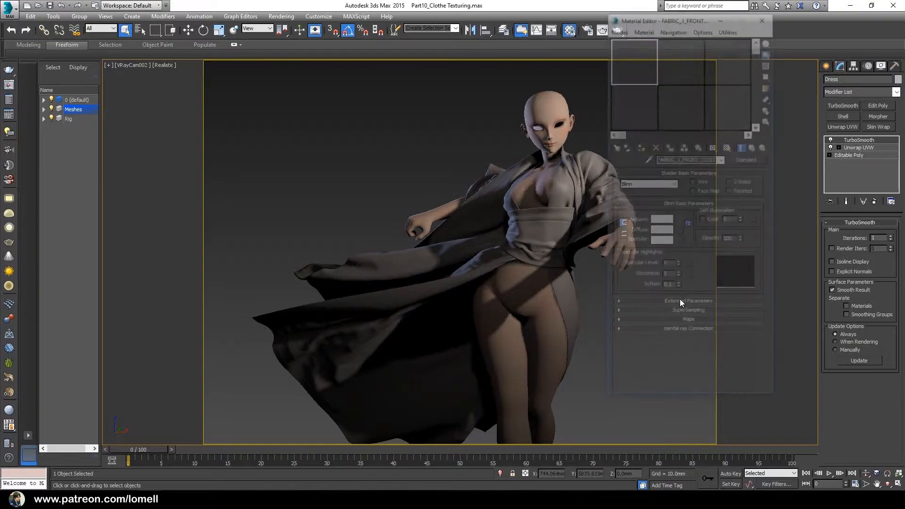
pyautogui.moveTo(659, 16); pyautogui.dragTo(656, 50)
# - Convert the 02 - Default material to Multi/Sub-Object, keeping the old material as a sub-material
pyautogui.click(674, 94)
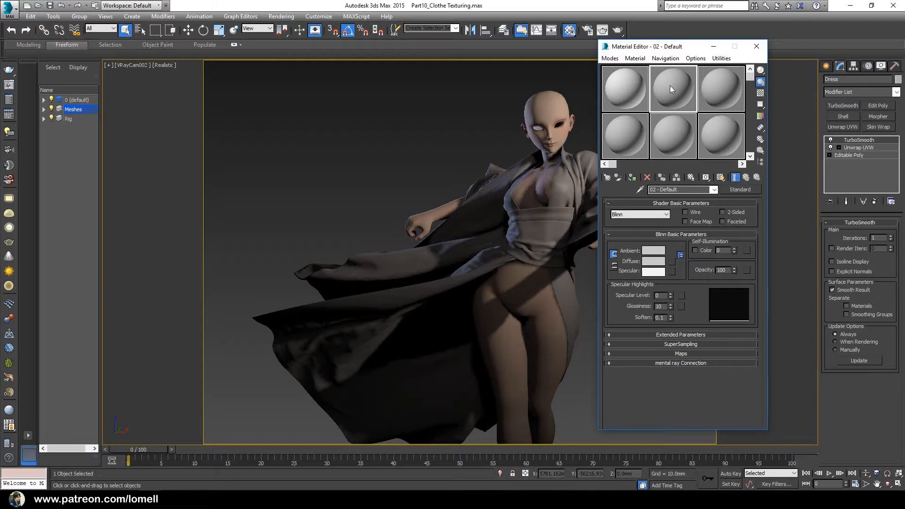
pyautogui.click(741, 189)
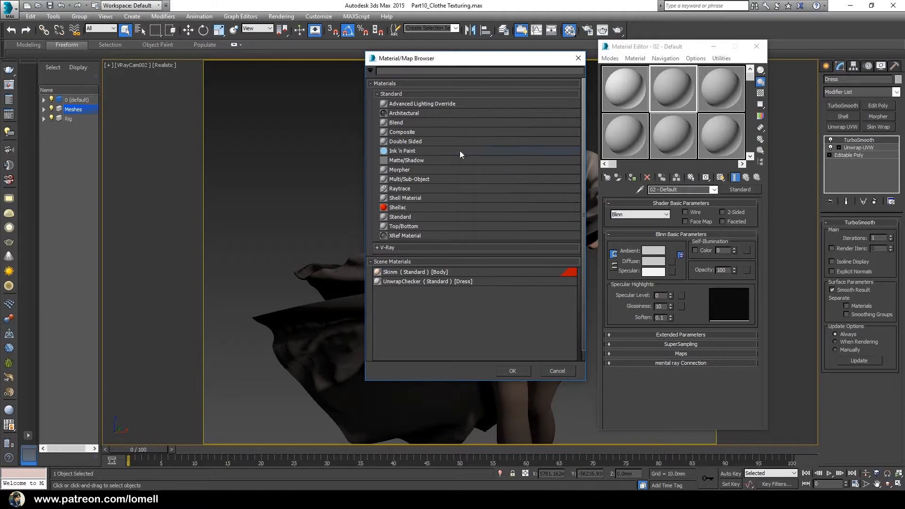
pyautogui.click(414, 181)
pyautogui.click(508, 370)
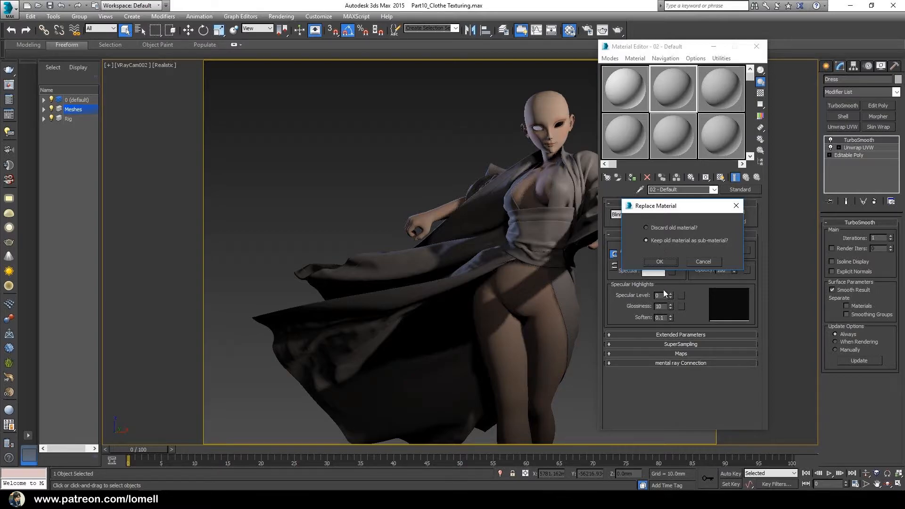
pyautogui.click(661, 262)
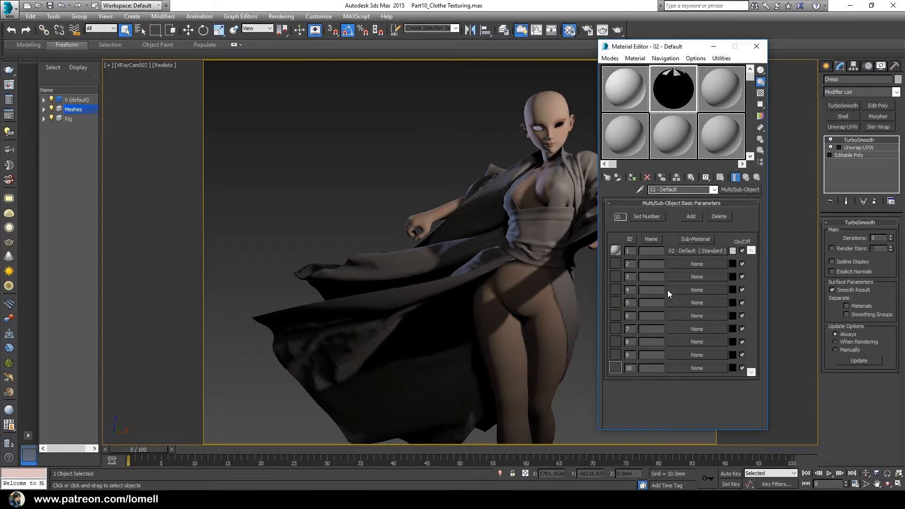
# - Set the Multi/Sub-Object material's number of materials to 2 and name the material Dress
pyautogui.click(646, 218)
pyautogui.write('2')
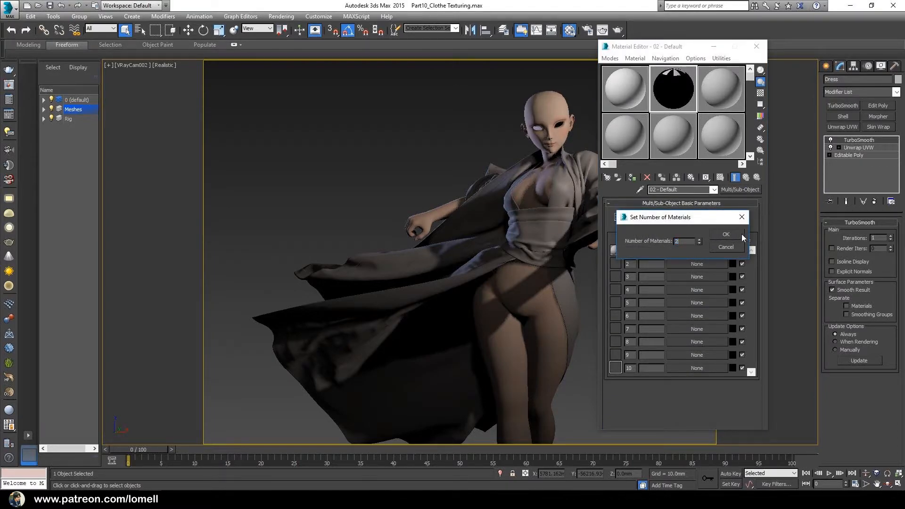
pyautogui.click(740, 234)
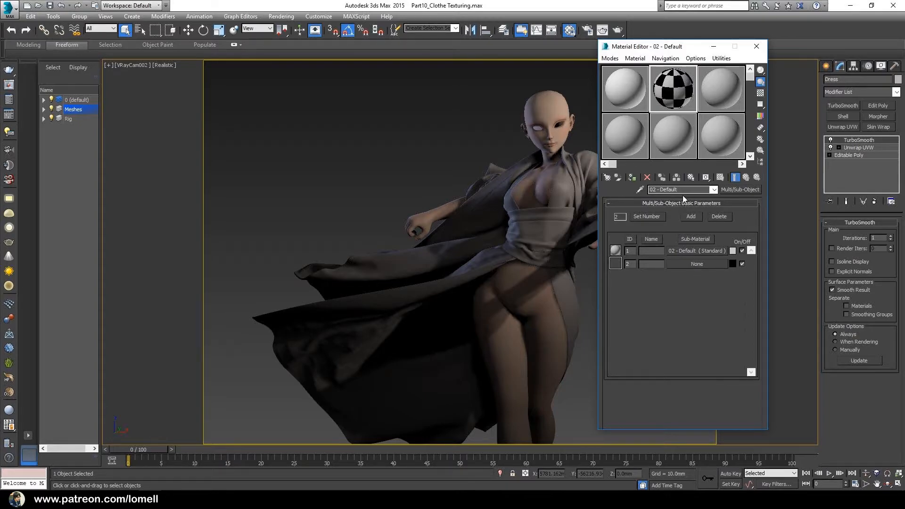
pyautogui.write('Dress')
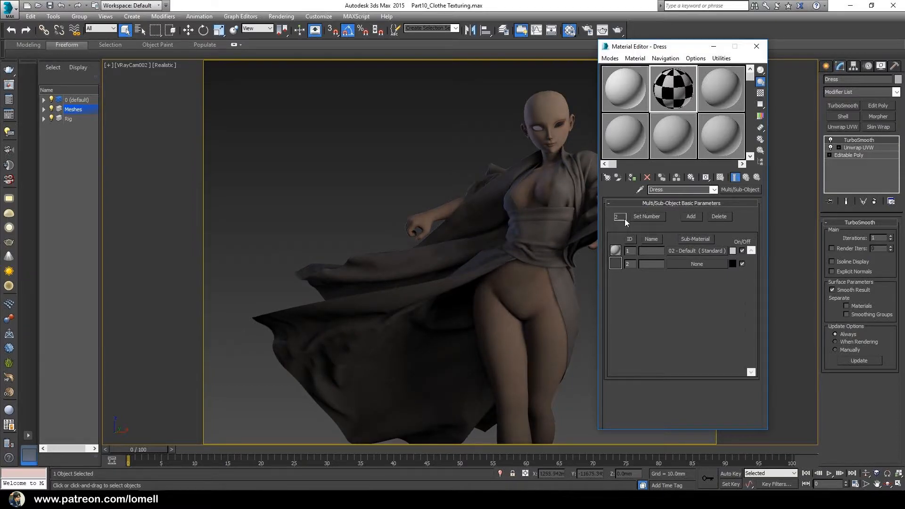
# - Copy the 02 - Default sub-material into the second slot and name the two sub-materials Satin and Red Garment
pyautogui.moveTo(686, 251); pyautogui.dragTo(690, 262)
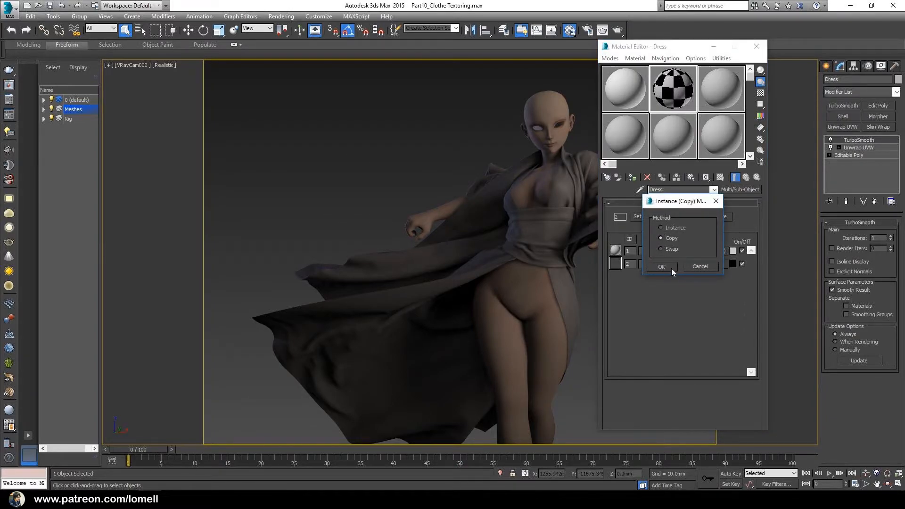
pyautogui.click(670, 266)
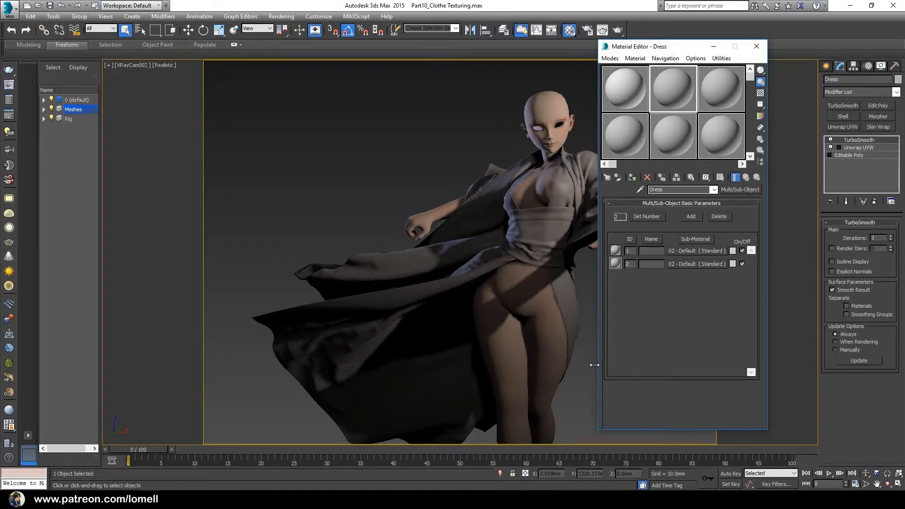
pyautogui.click(686, 250)
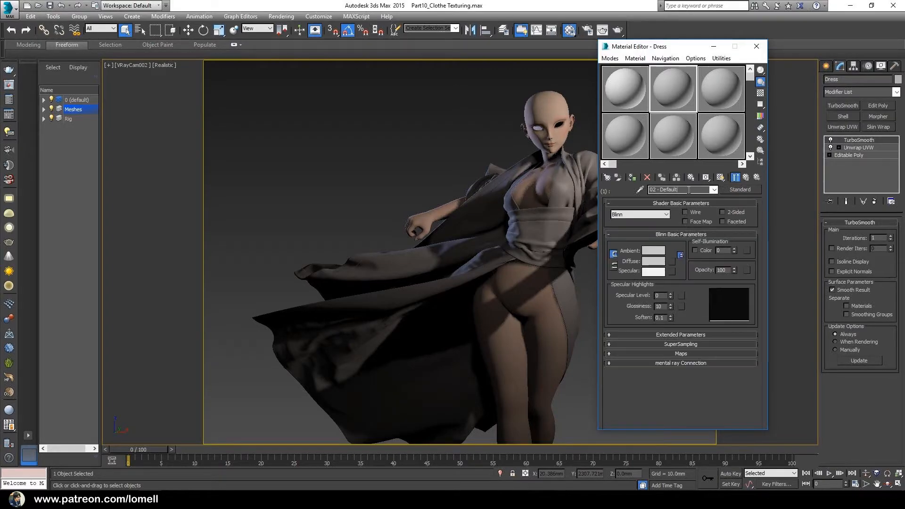
pyautogui.write('Satin')
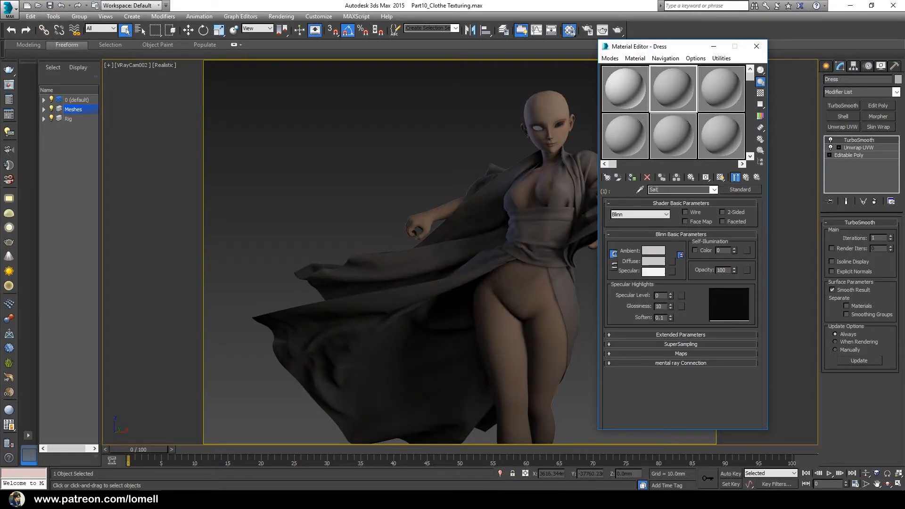
pyautogui.click(745, 177)
pyautogui.click(691, 264)
pyautogui.moveTo(661, 189); pyautogui.dragTo(593, 202)
pyautogui.write('R')
pyautogui.click(747, 178)
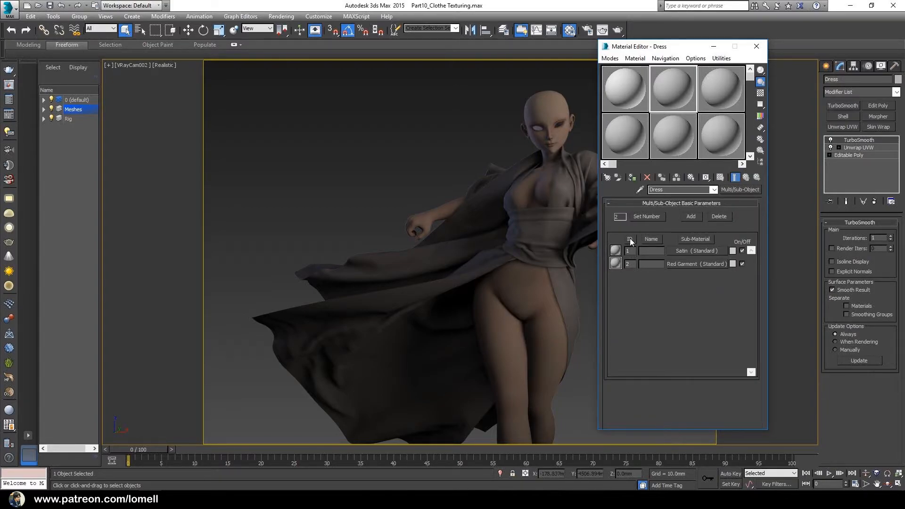
pyautogui.click(629, 251)
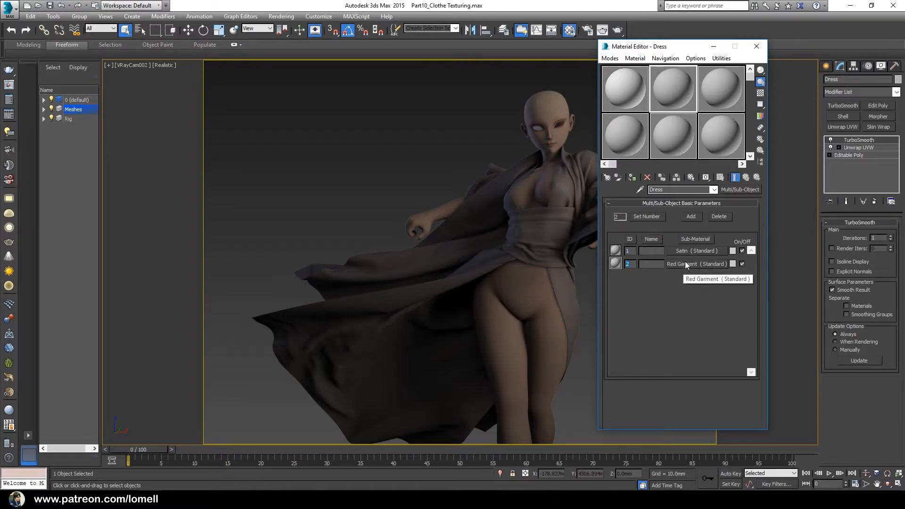
pyautogui.click(628, 252)
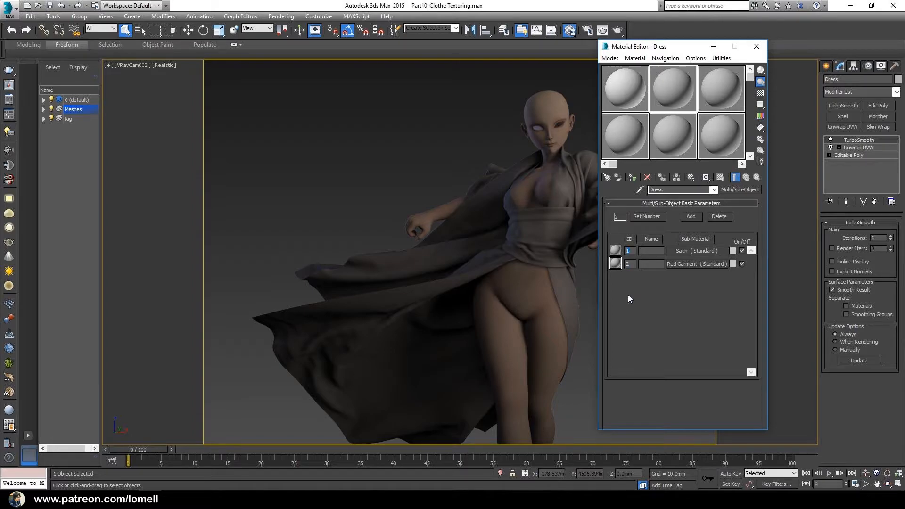
pyautogui.click(628, 262)
# - Enter the Element level of the dress's Editable Poly and select all elements of the outer robe, including its collar trim
pyautogui.click(866, 157)
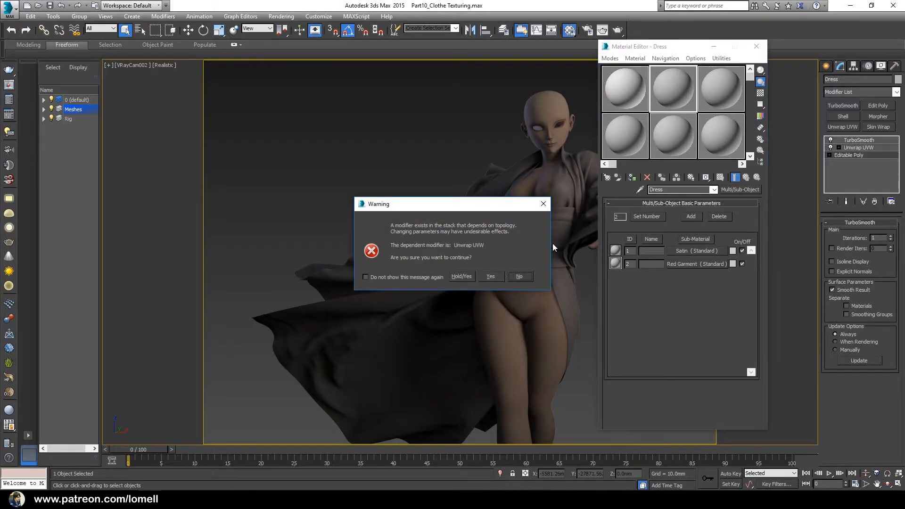
pyautogui.click(490, 277)
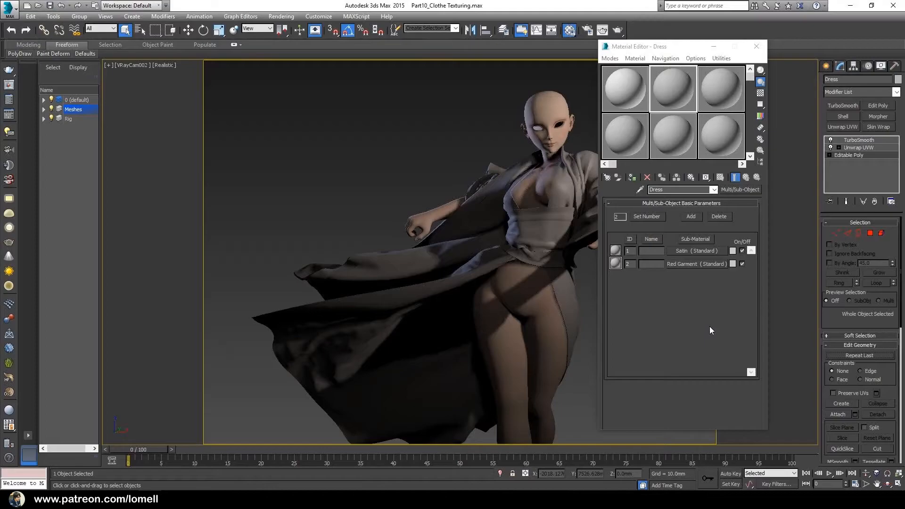
pyautogui.click(880, 233)
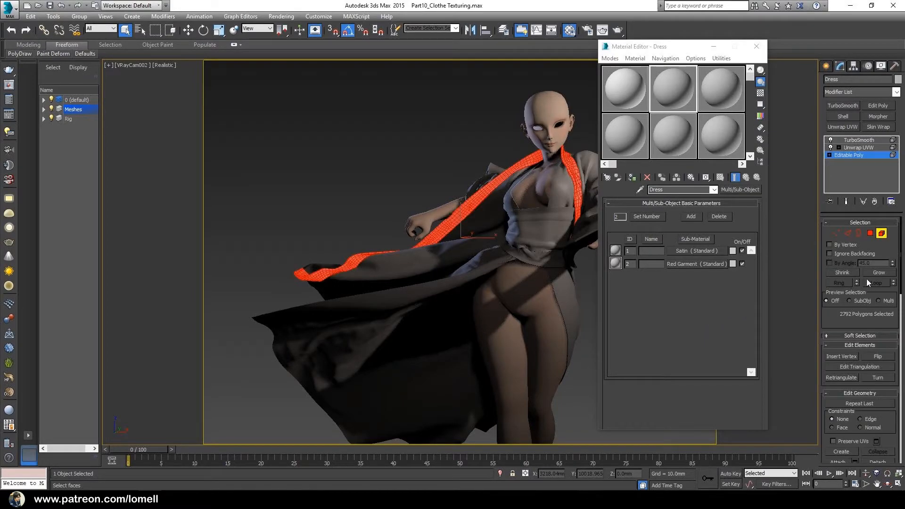
pyautogui.moveTo(483, 193); pyautogui.dragTo(484, 194)
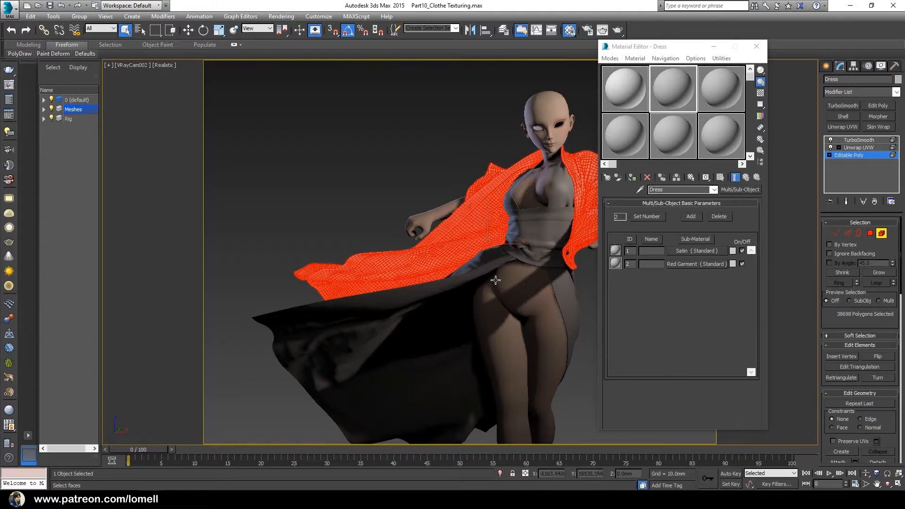
# - Set the material ID of the selected outer robe elements to 2 to match the Red Garment sub-material
pyautogui.scroll(-5, 848, 372)
pyautogui.scroll(-5, 832, 394)
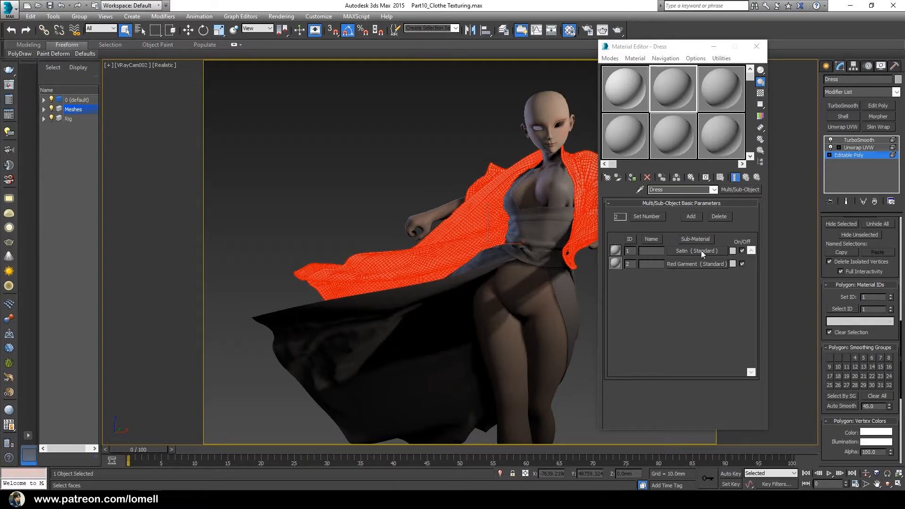
pyautogui.click(865, 297)
pyautogui.write('2')
pyautogui.press('Return')
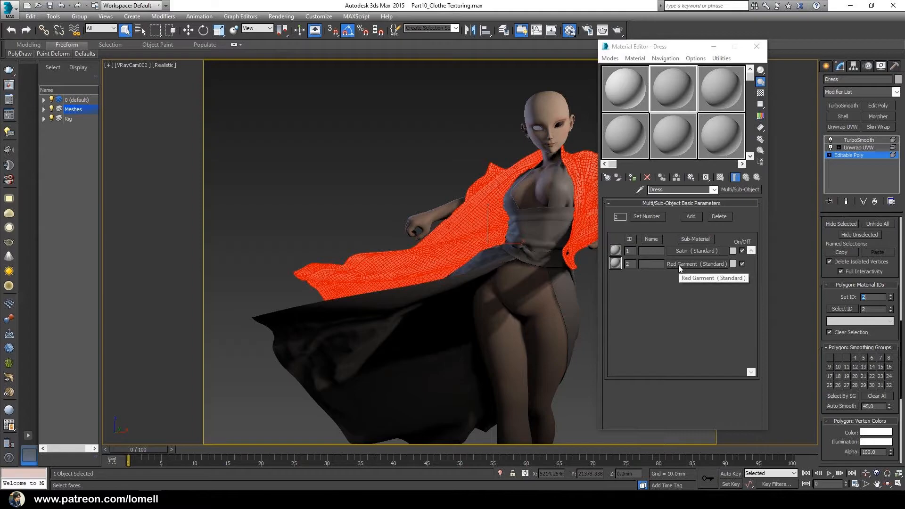
pyautogui.click(631, 264)
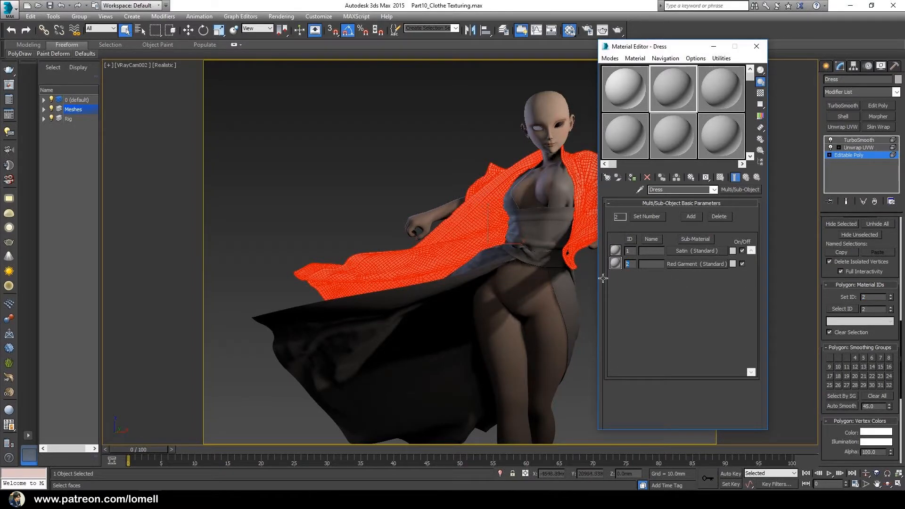
pyautogui.click(867, 297)
pyautogui.click(842, 308)
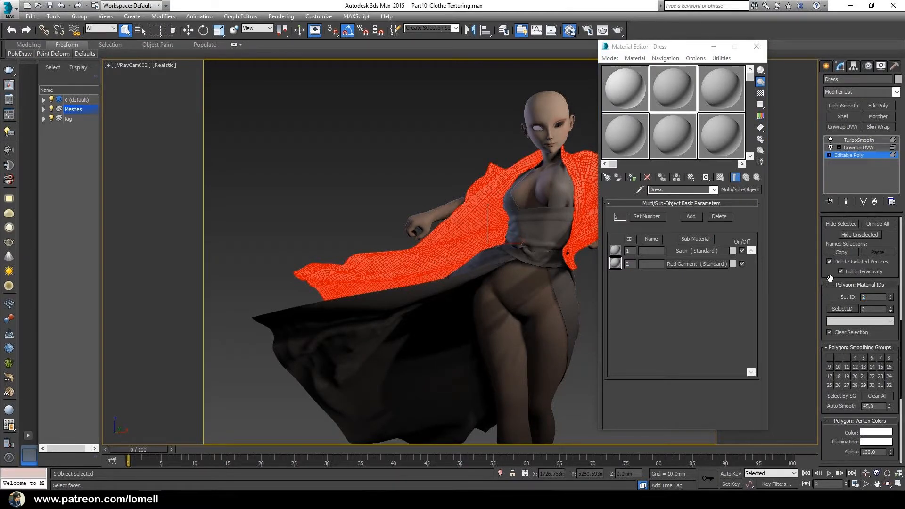
# - Invert the selection to the inner dress, set its material ID to 1, and return to the TurboSmooth level
pyautogui.hotkey('ctrl', 'i')
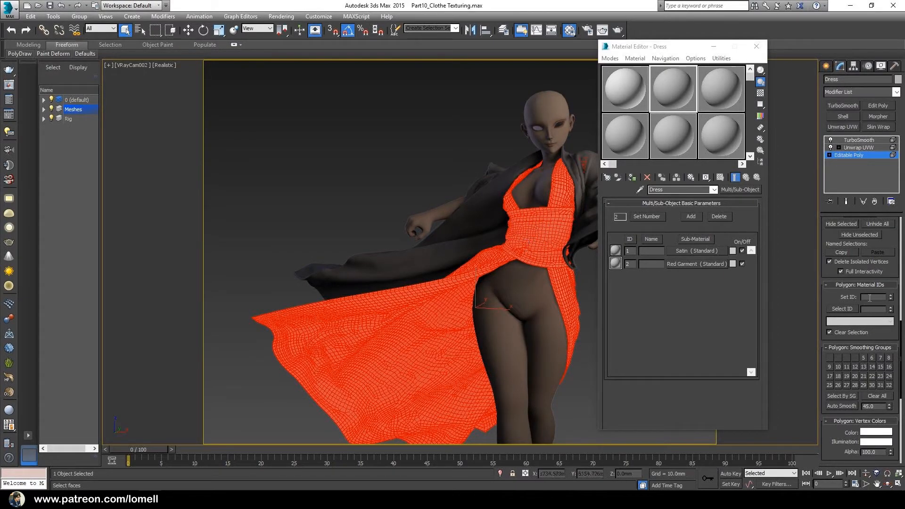
pyautogui.write('1')
pyautogui.press('Return')
pyautogui.click(871, 155)
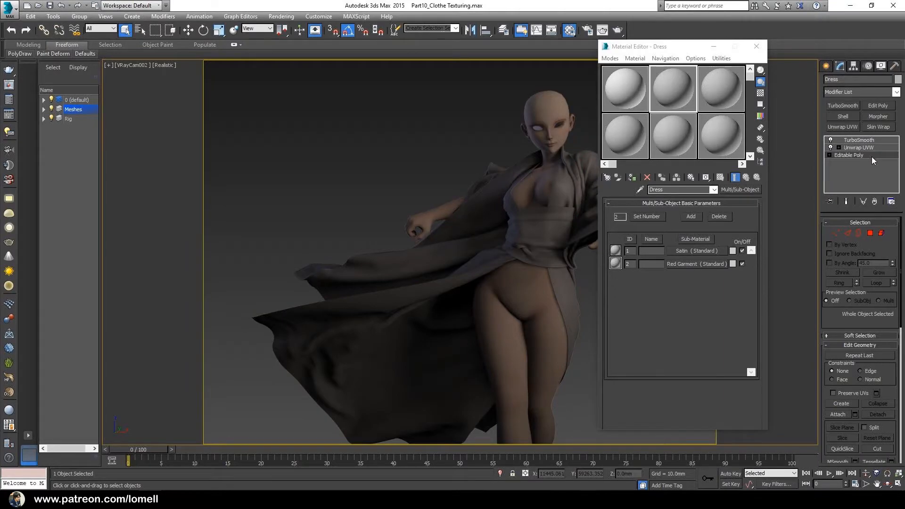
pyautogui.click(867, 139)
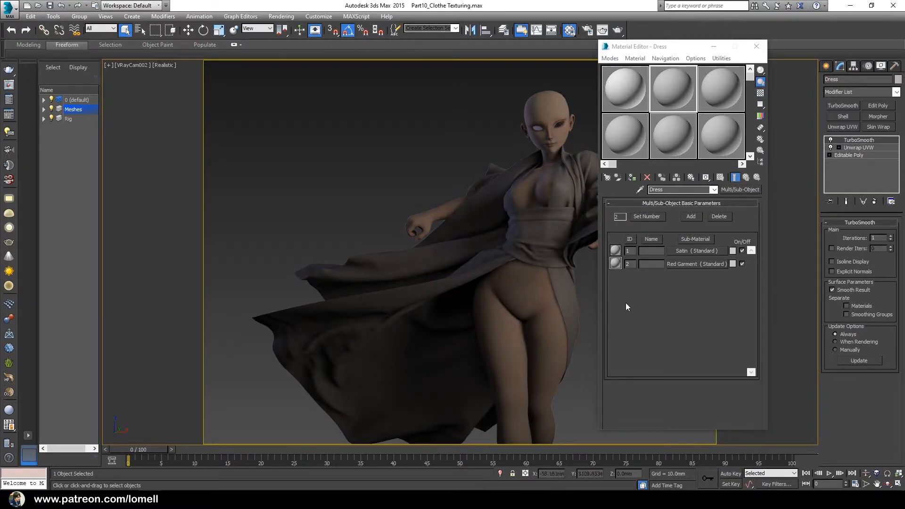
# - Change the Satin sub-material's type from Standard to VRayMtl
pyautogui.click(689, 250)
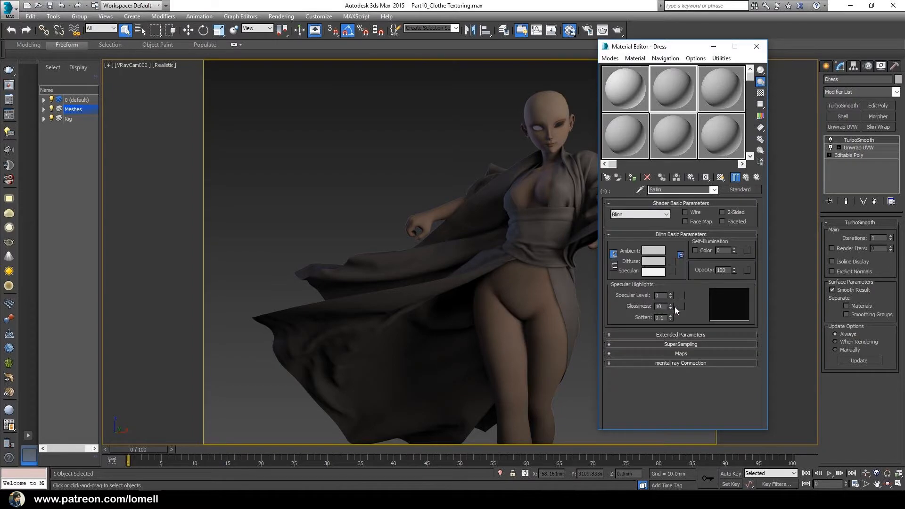
pyautogui.click(743, 191)
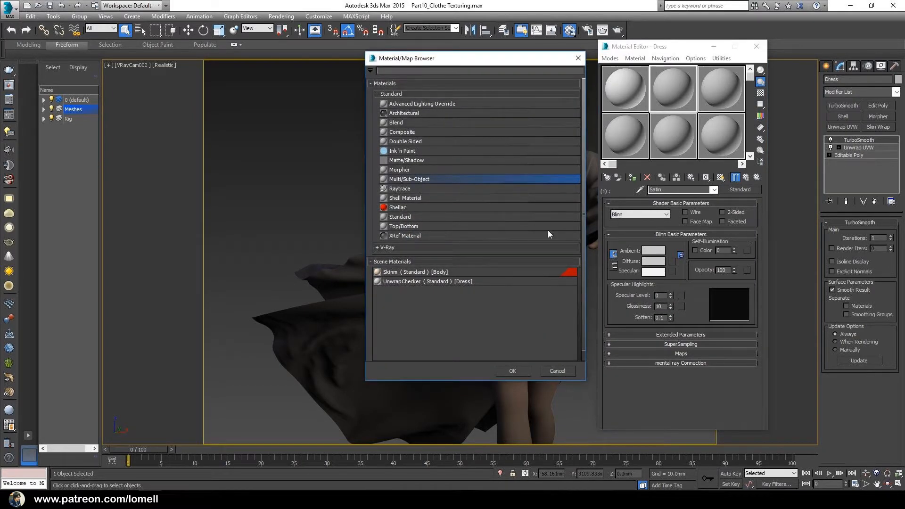
pyautogui.click(479, 248)
pyautogui.moveTo(580, 186); pyautogui.dragTo(583, 226)
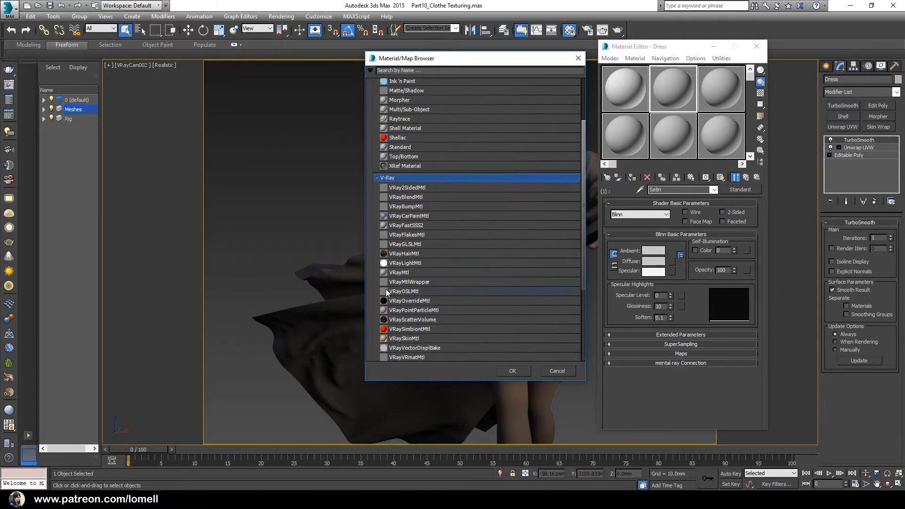
pyautogui.click(404, 273)
pyautogui.click(511, 371)
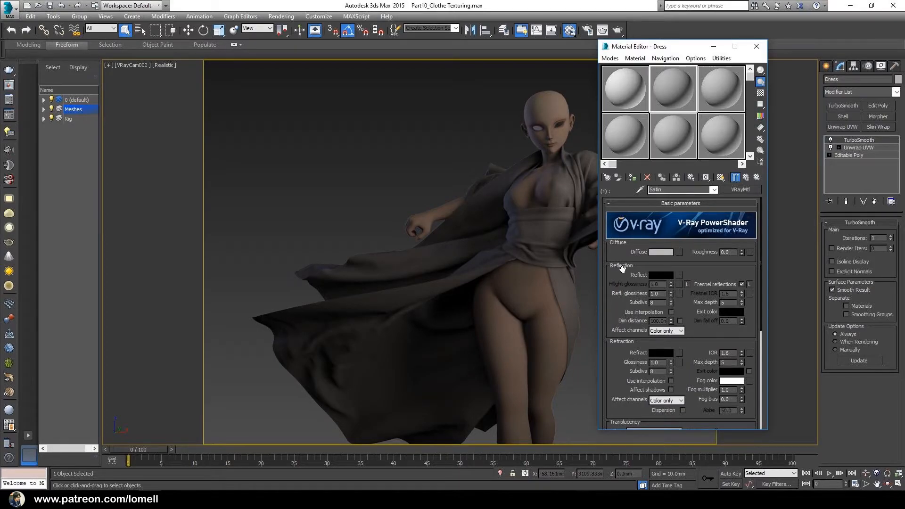
# - Load Dress_Diffuse.psd from the Textures folder as a bitmap in Satin's diffuse slot, using collapsed layers
pyautogui.click(678, 252)
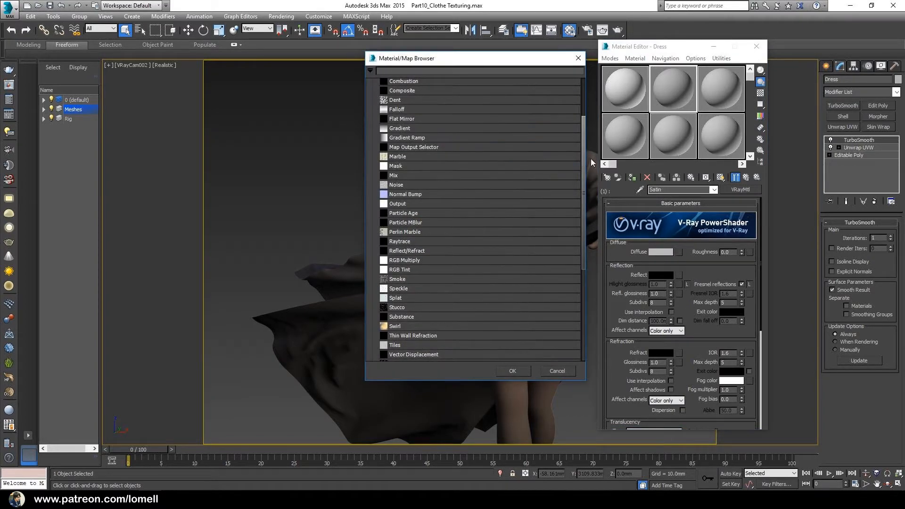
pyautogui.scroll(3, 581, 155)
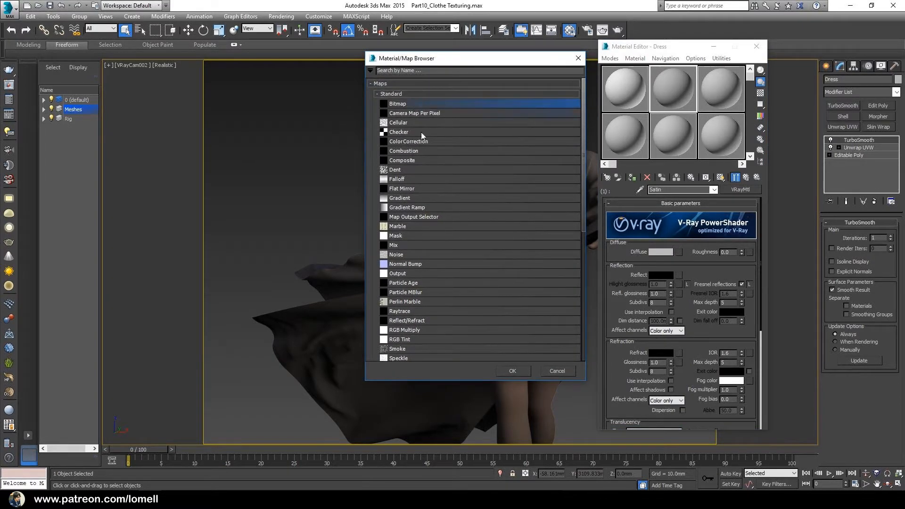
pyautogui.click(498, 369)
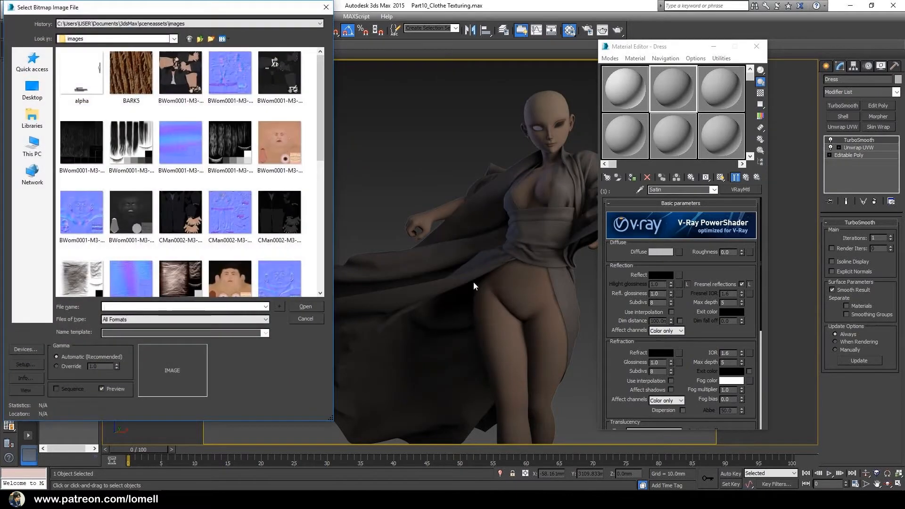
pyautogui.click(186, 24)
pyautogui.click(185, 32)
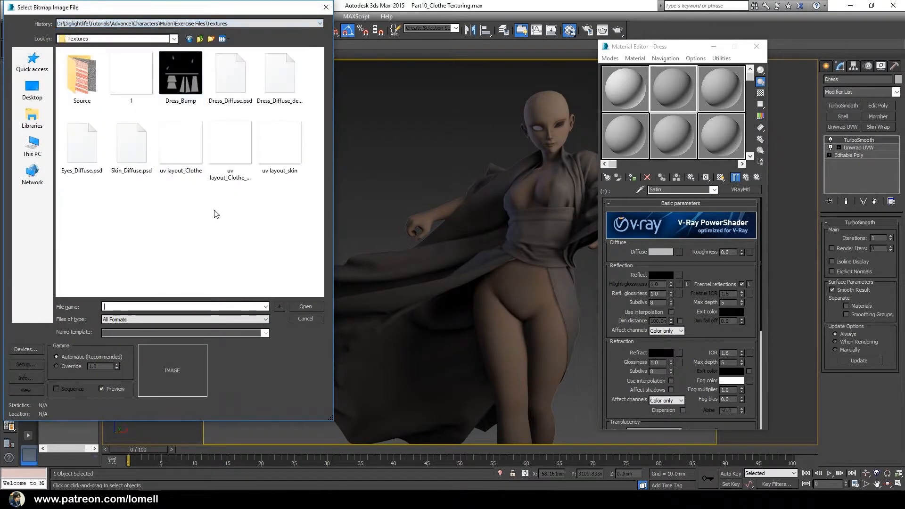
pyautogui.click(281, 92)
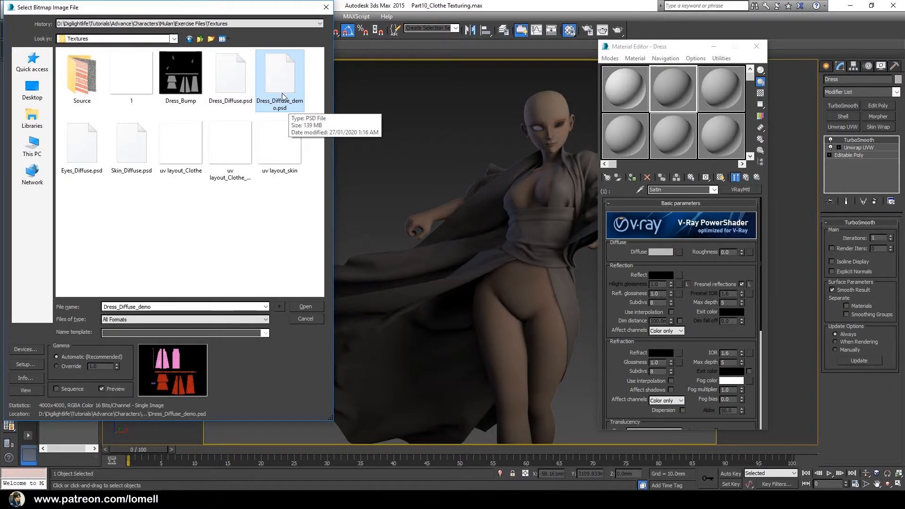
pyautogui.click(225, 90)
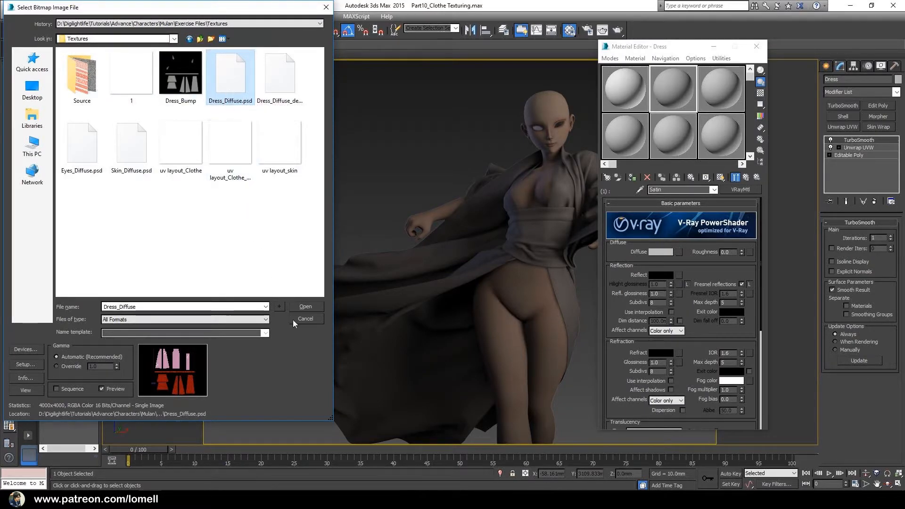
pyautogui.click(304, 307)
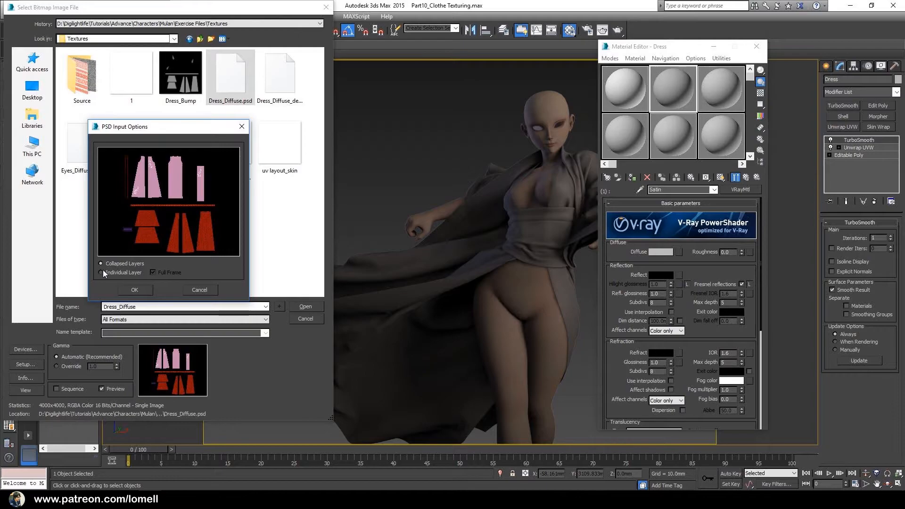
pyautogui.click(132, 291)
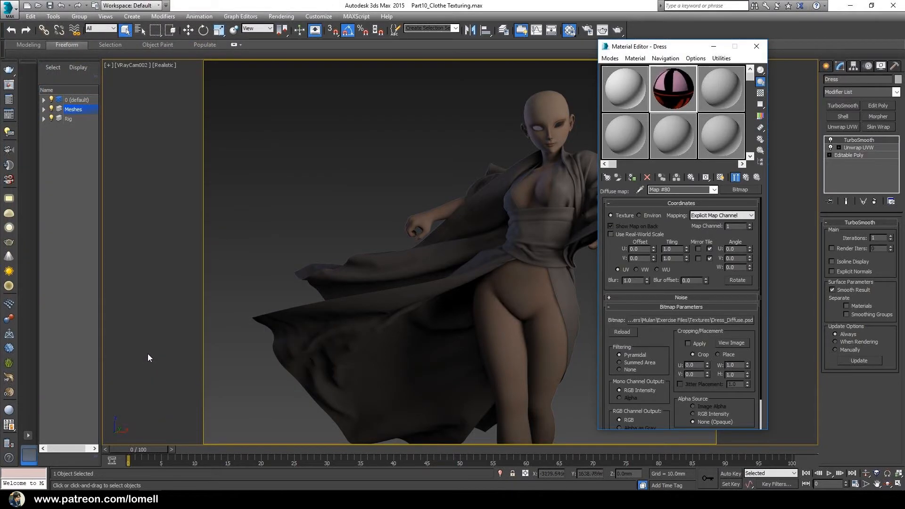
# - Assign the Dress material to the dress mesh and show the Satin sub-material's texture in the viewport
pyautogui.click(745, 178)
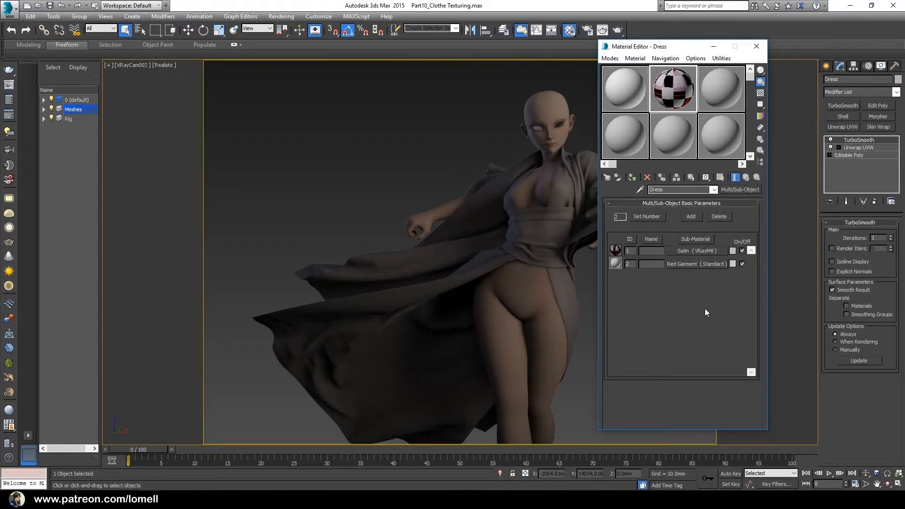
pyautogui.moveTo(676, 84); pyautogui.dragTo(363, 302)
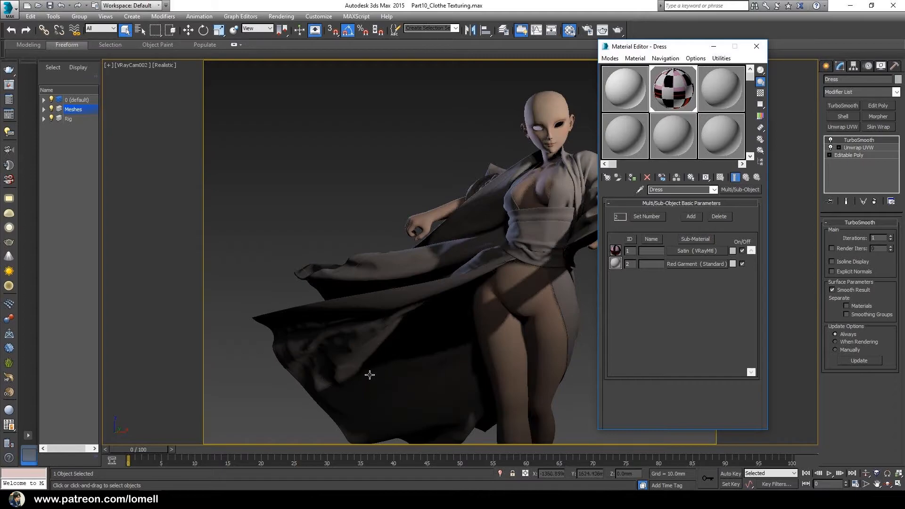
pyautogui.click(691, 251)
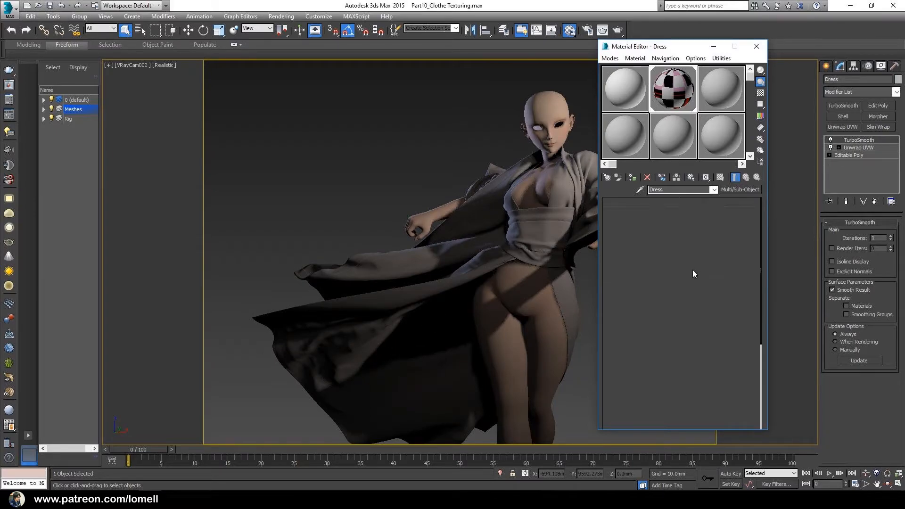
pyautogui.click(720, 178)
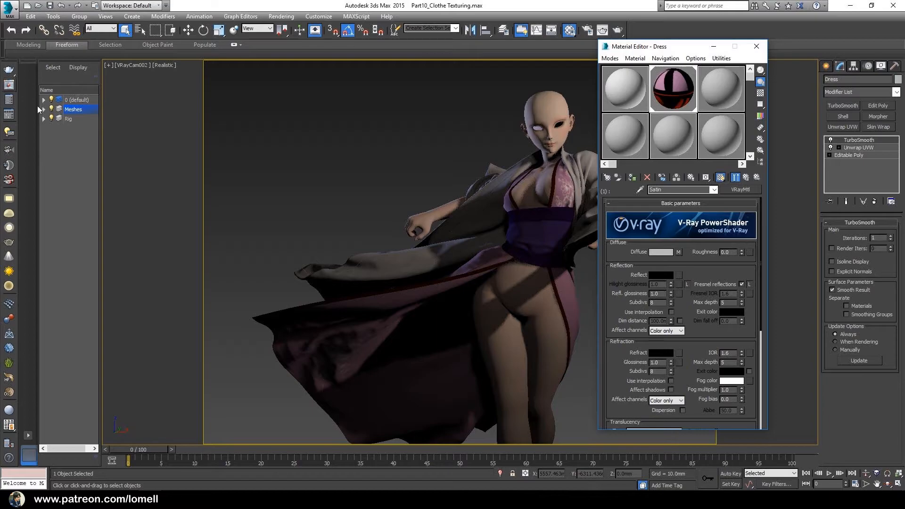
# - Render the character through the VRayCam002 camera with V-Ray
pyautogui.click(9, 71)
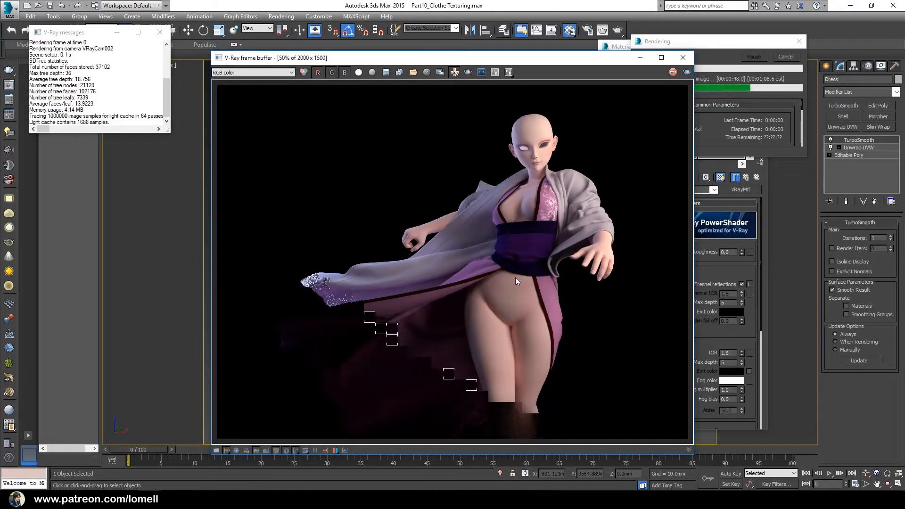
# - Turn on region render in the frame buffer and mark a tall region over the dress from the neck to the thigh
pyautogui.moveTo(589, 58); pyautogui.dragTo(508, 49)
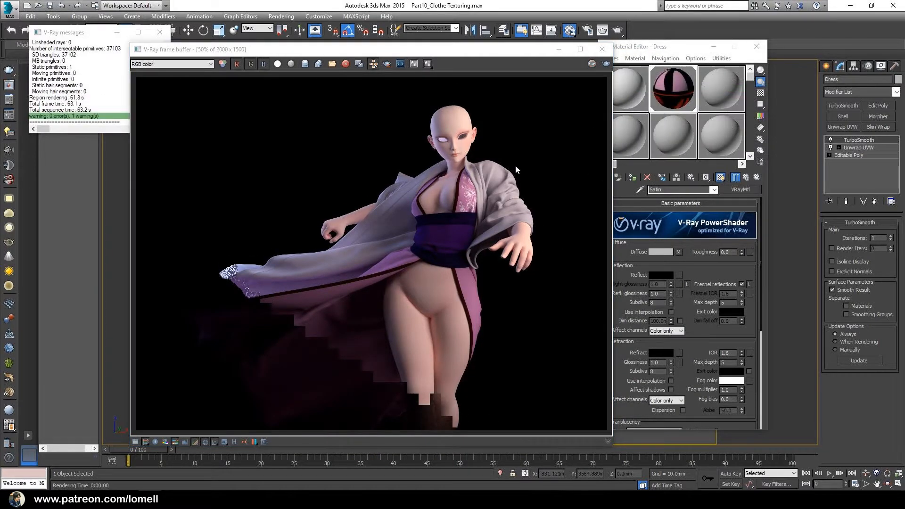
pyautogui.click(387, 64)
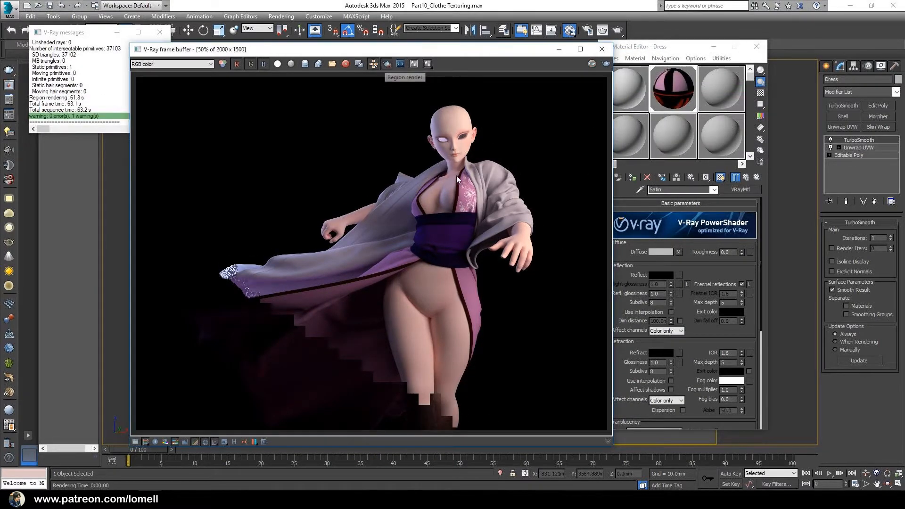
pyautogui.moveTo(445, 157); pyautogui.dragTo(495, 376)
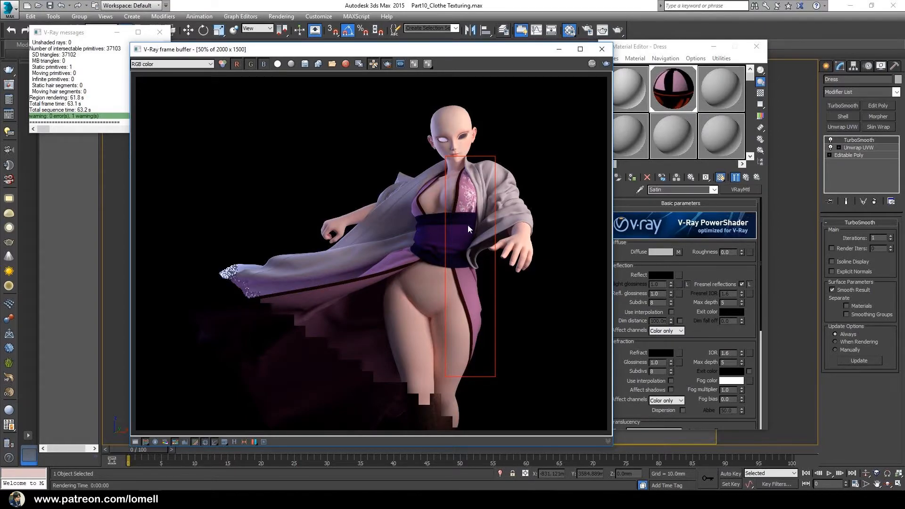
pyautogui.scroll(1, 468, 284)
pyautogui.moveTo(468, 284); pyautogui.dragTo(398, 309)
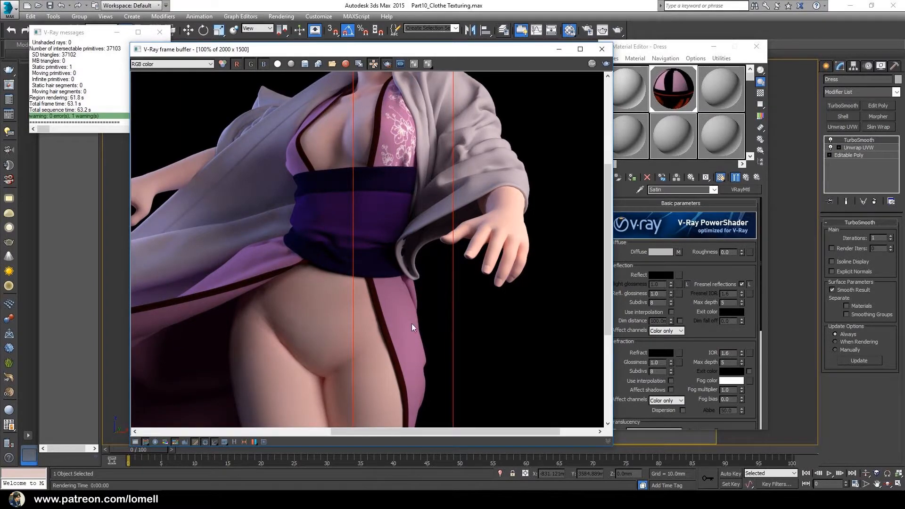
pyautogui.moveTo(392, 327); pyautogui.dragTo(404, 308)
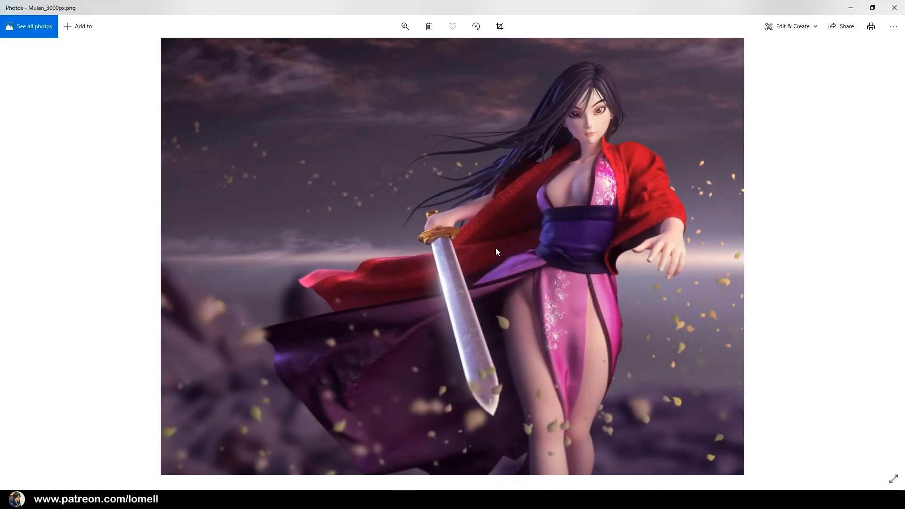
# - Examine the dress fabric in the reference image Mulan_3000px.png at actual size in Photos, and return to the V-Ray frame buffer
pyautogui.rightClick(550, 243)
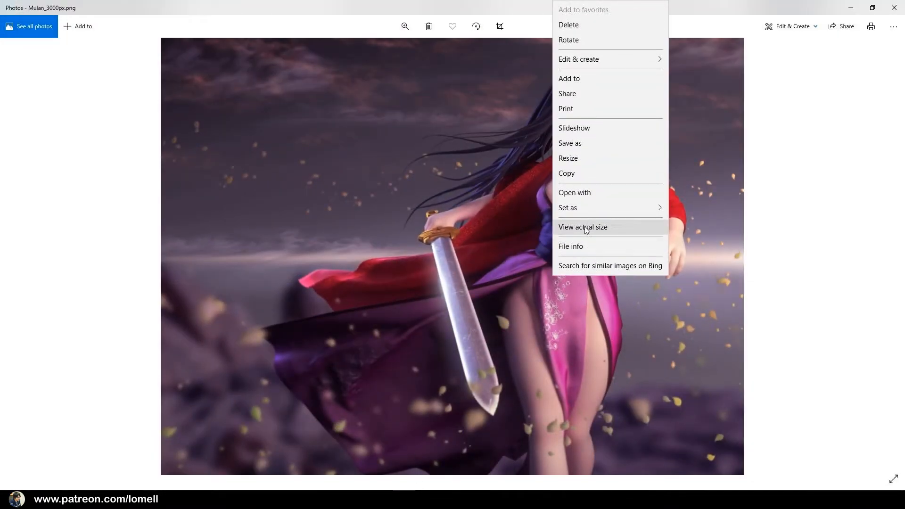
pyautogui.click(585, 230)
pyautogui.moveTo(620, 272); pyautogui.dragTo(307, 196)
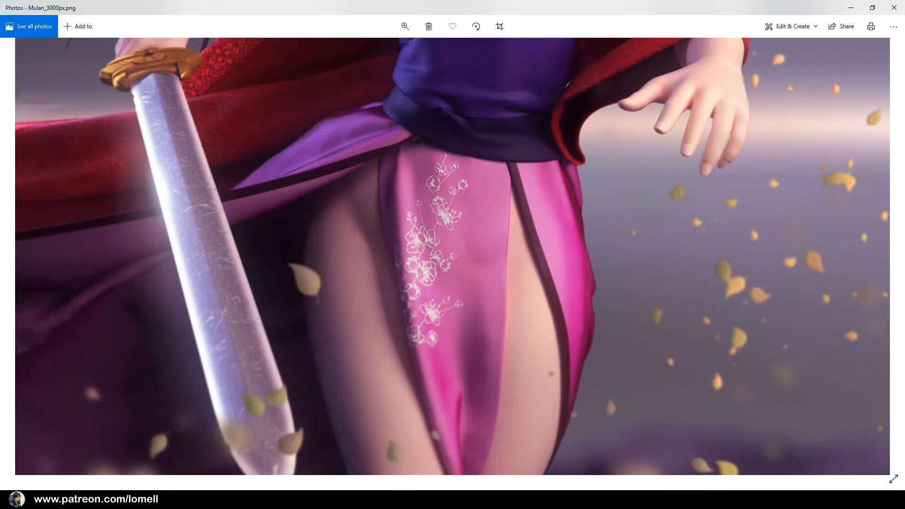
pyautogui.click(149, 500)
pyautogui.click(200, 457)
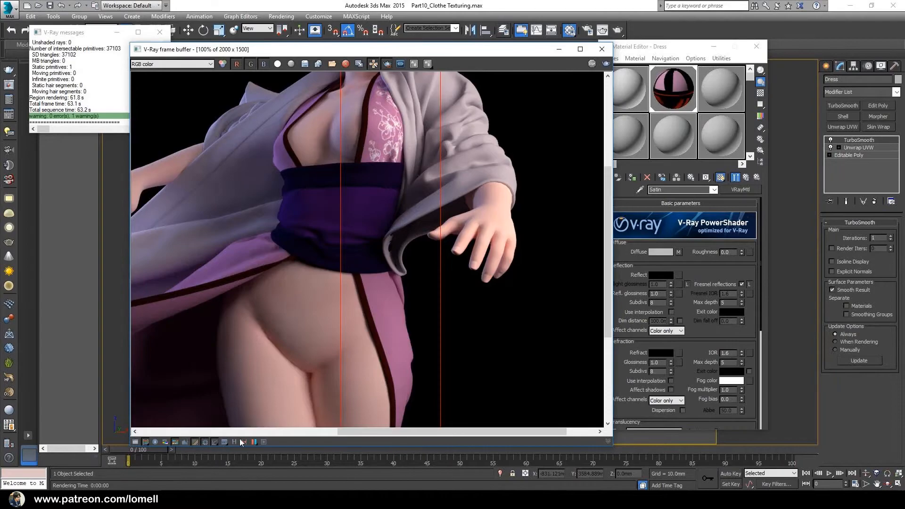
# - Replace Satin's diffuse bitmap with a Falloff map, keeping the old map as a sub-map
pyautogui.moveTo(662, 51); pyautogui.dragTo(689, 52)
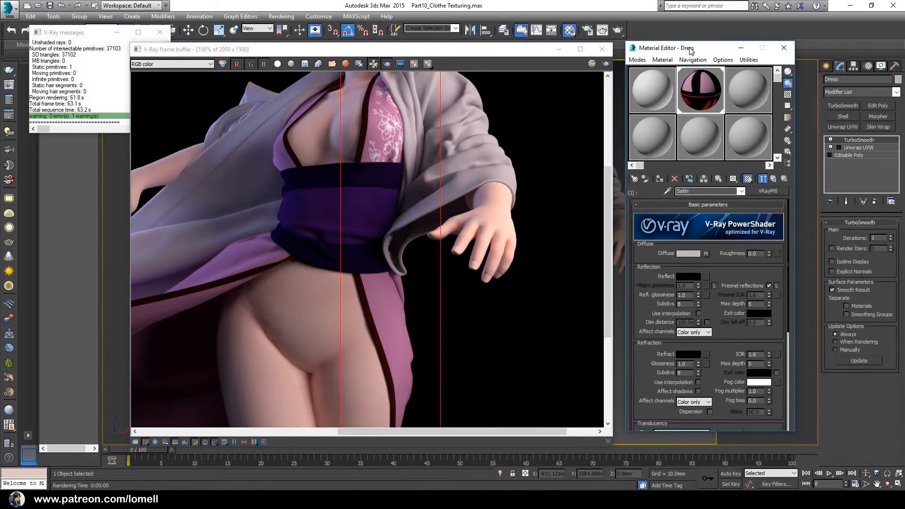
pyautogui.click(706, 254)
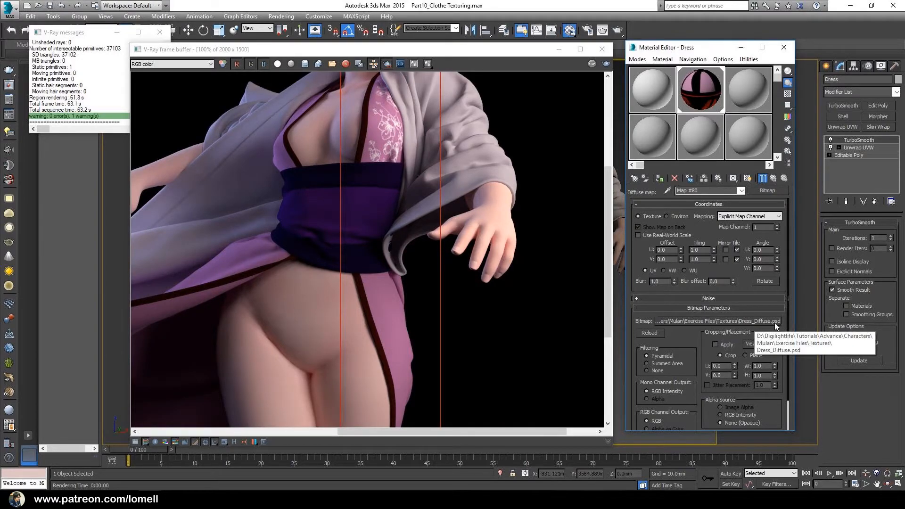
pyautogui.click(765, 190)
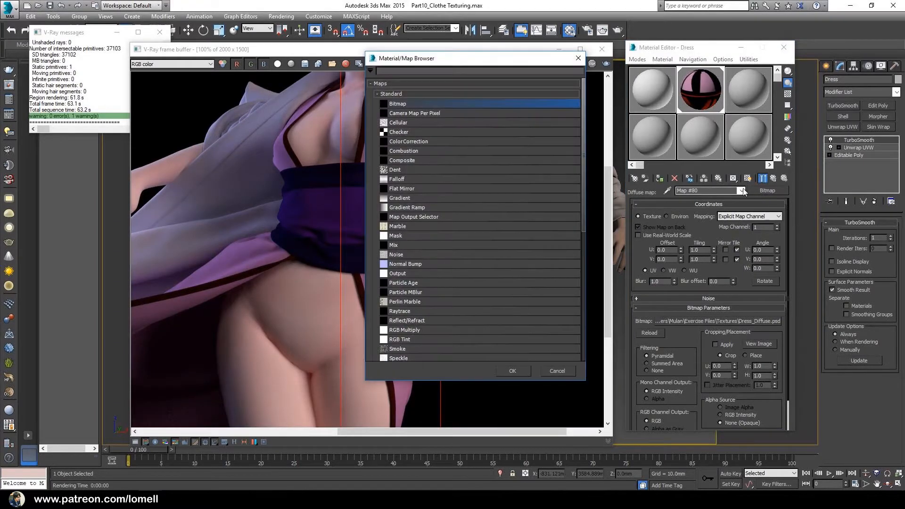
pyautogui.click(400, 179)
pyautogui.click(517, 369)
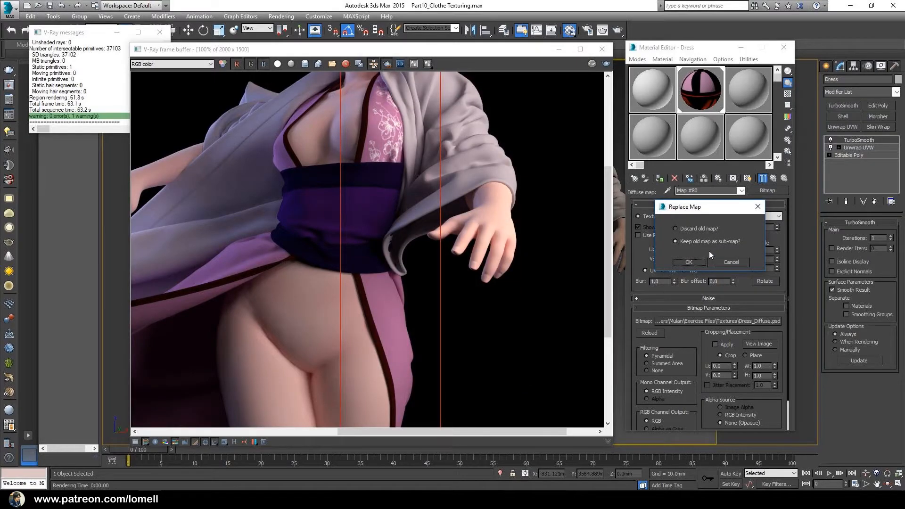
pyautogui.click(691, 262)
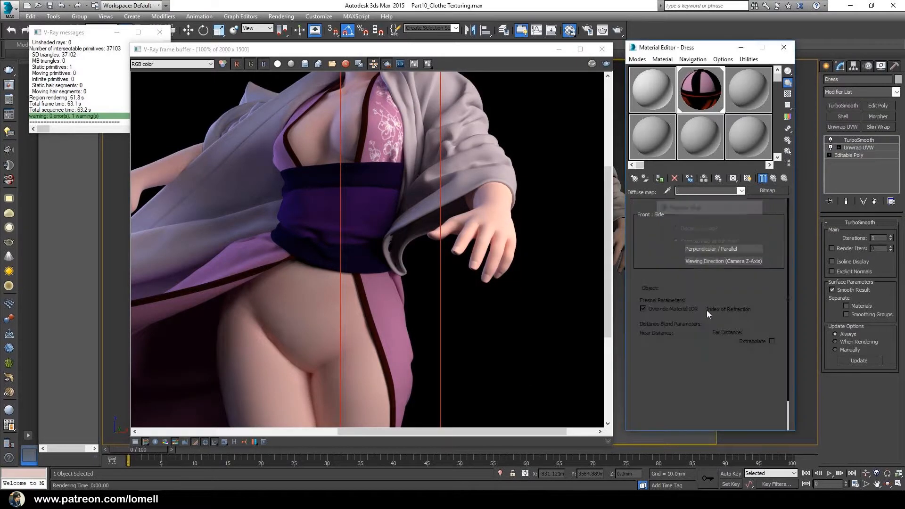
# - Open an enlarged preview of the Dress material sample and show it against the coloured checker background
pyautogui.doubleClick(707, 91)
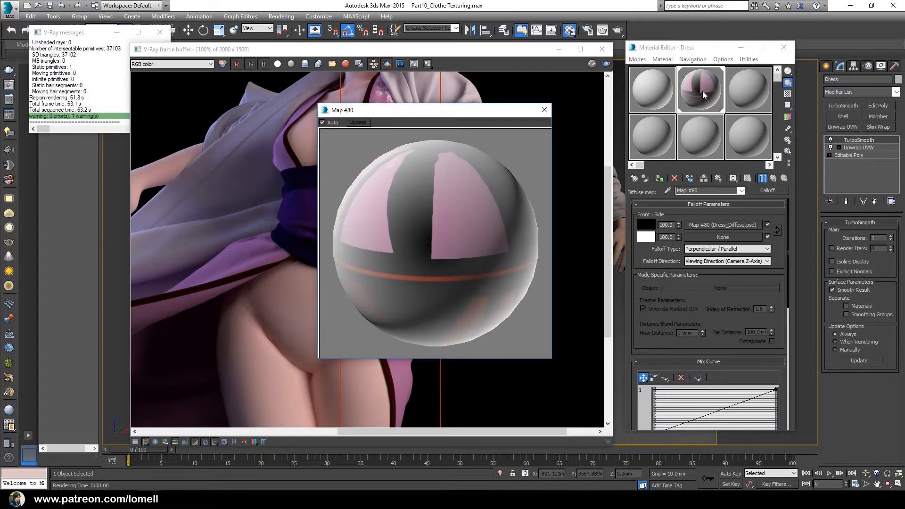
pyautogui.click(786, 95)
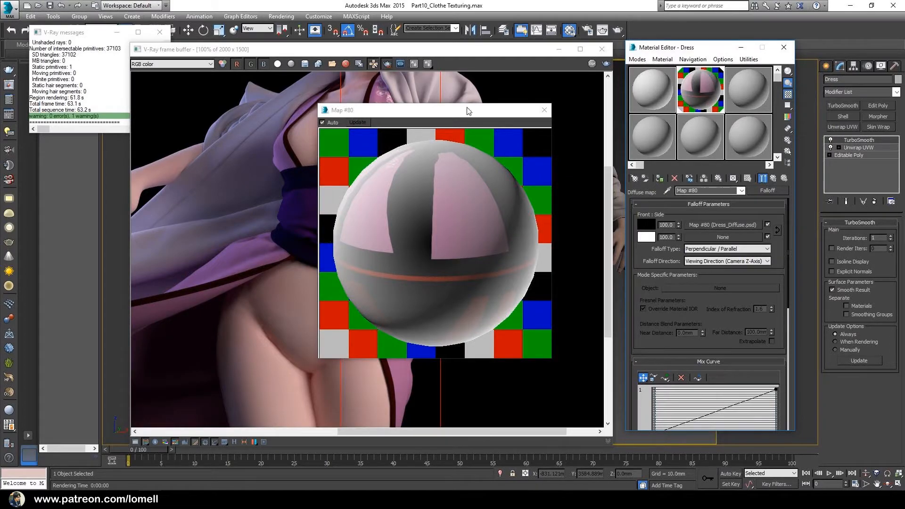
pyautogui.moveTo(469, 109); pyautogui.dragTo(449, 118)
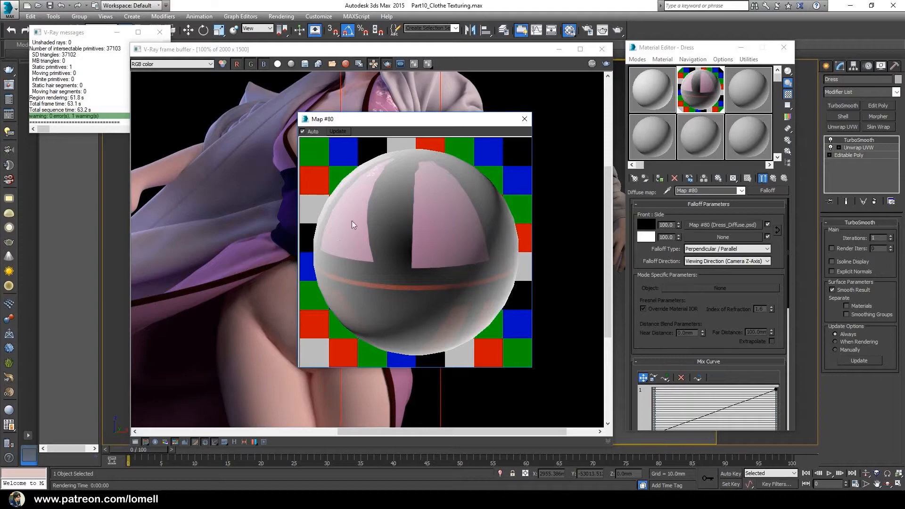
# - Copy the Dress_Diffuse.psd map into the Falloff's side slot, set the copy's RGB offset to -0.5, and close the enlarged preview
pyautogui.moveTo(725, 225)
pyautogui.mouseDown()
pyautogui.moveTo(704, 236)
pyautogui.moveTo(719, 237)
pyautogui.mouseUp()
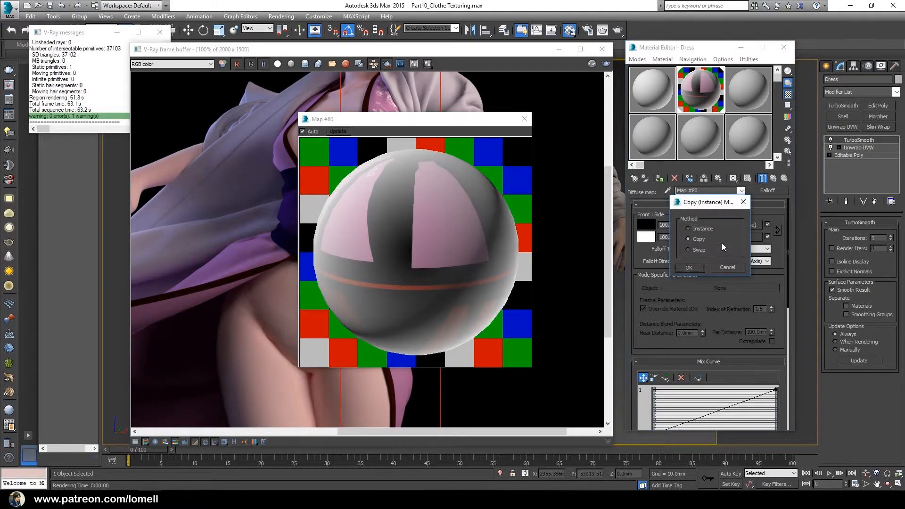
pyautogui.click(688, 267)
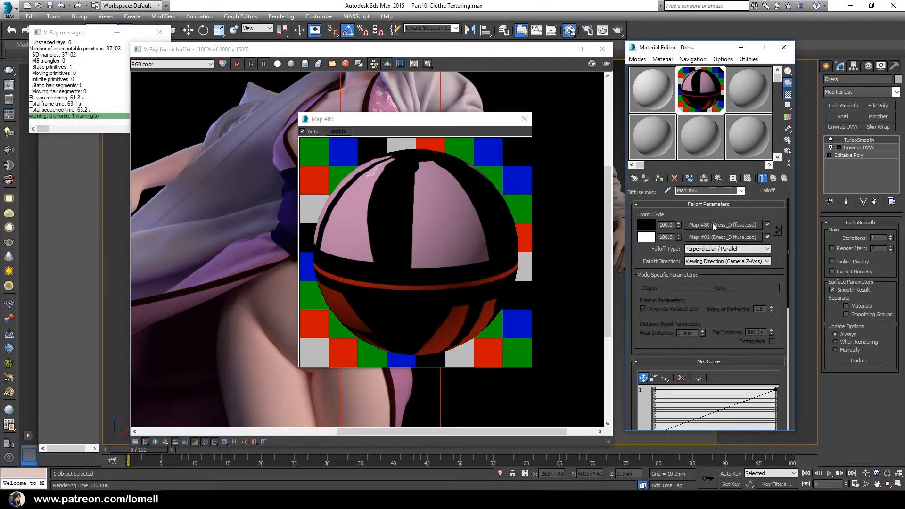
pyautogui.click(716, 237)
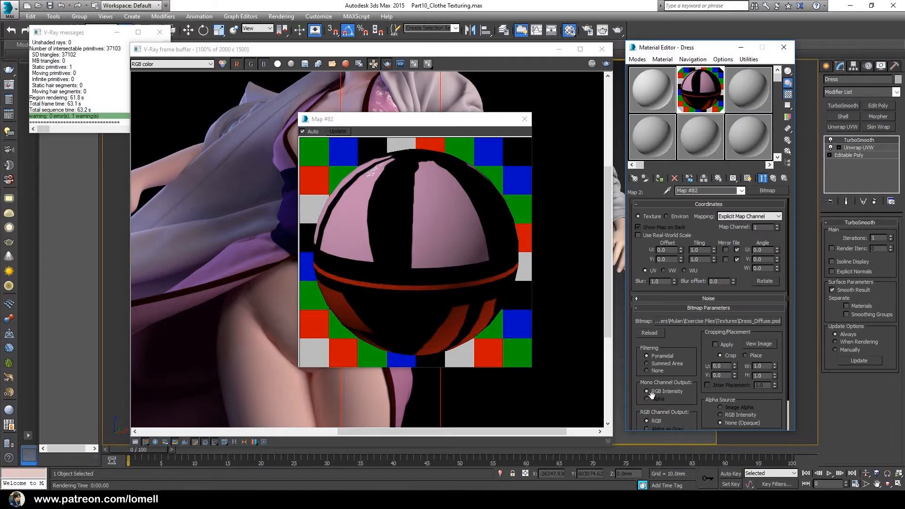
pyautogui.scroll(-2, 669, 396)
pyautogui.click(716, 425)
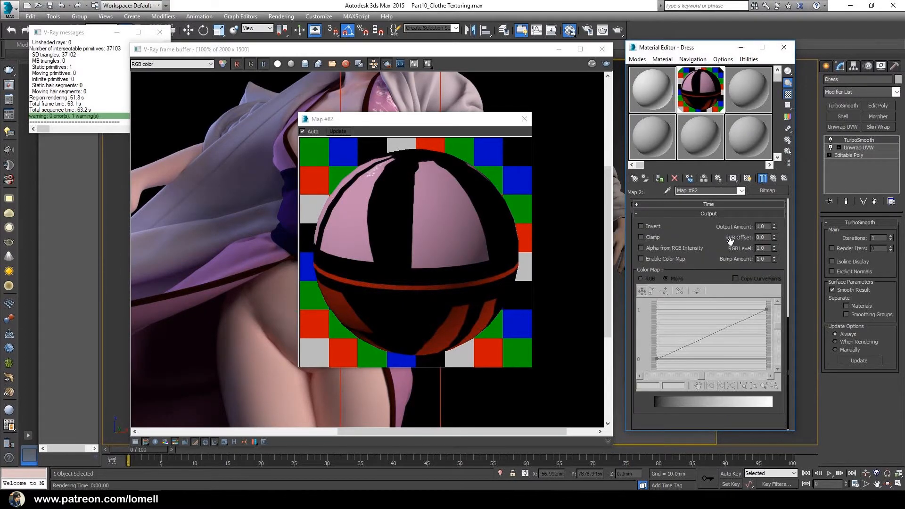
pyautogui.doubleClick(760, 237)
pyautogui.write('-0.5')
pyautogui.press('Return')
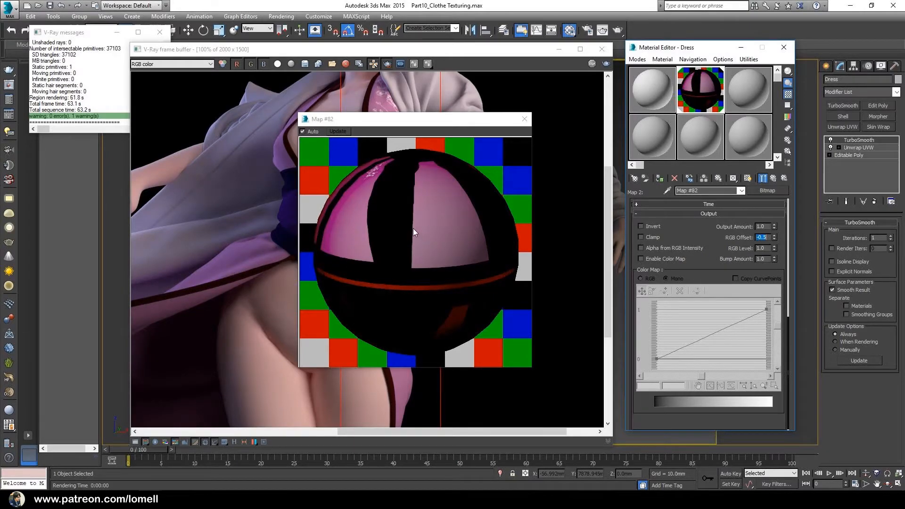
pyautogui.click(525, 119)
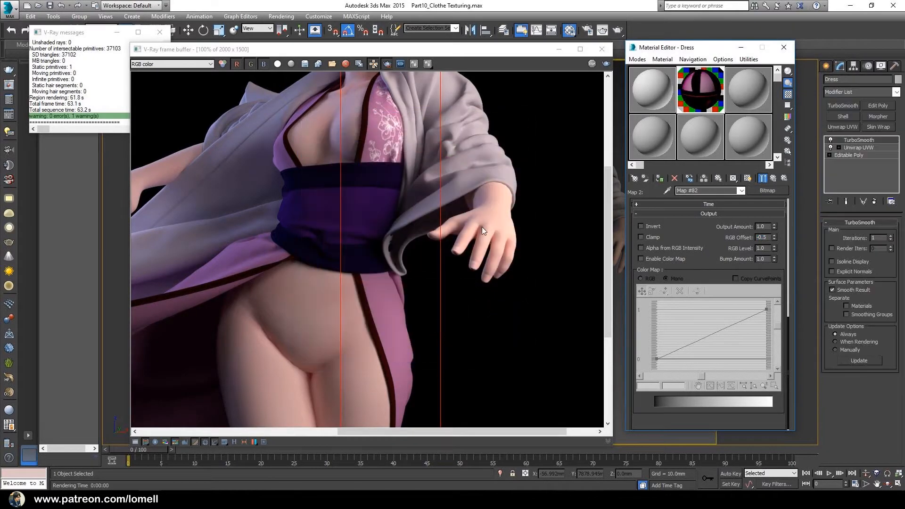
# - Render the marked region of the dress again with the Falloff diffuse
pyautogui.moveTo(460, 180); pyautogui.dragTo(449, 187)
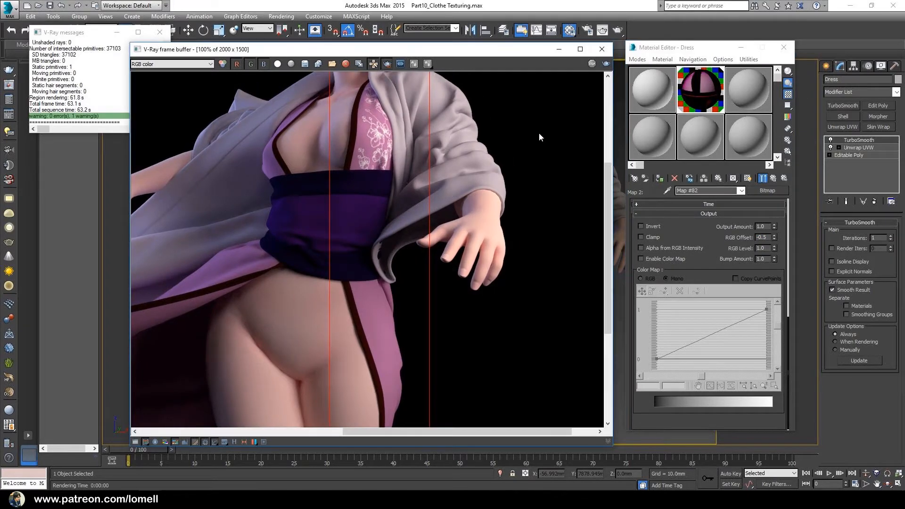
pyautogui.click(606, 64)
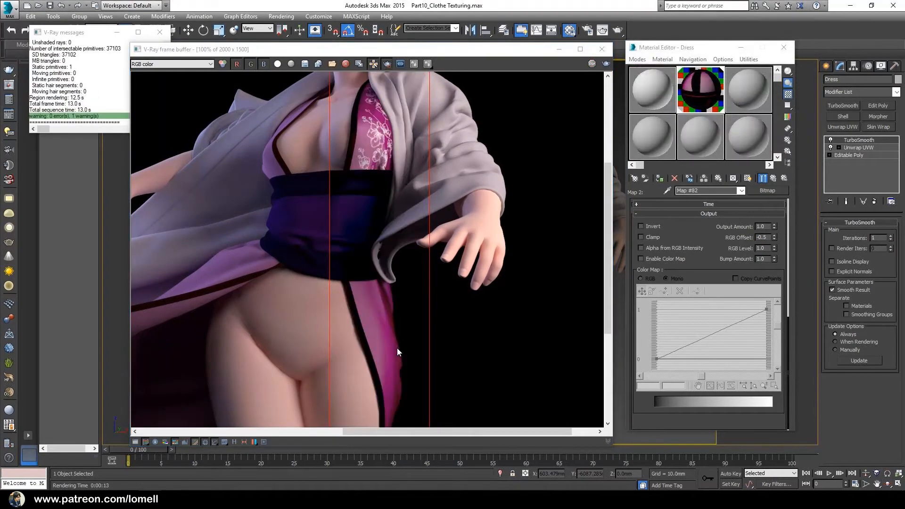
pyautogui.moveTo(376, 279); pyautogui.dragTo(372, 314)
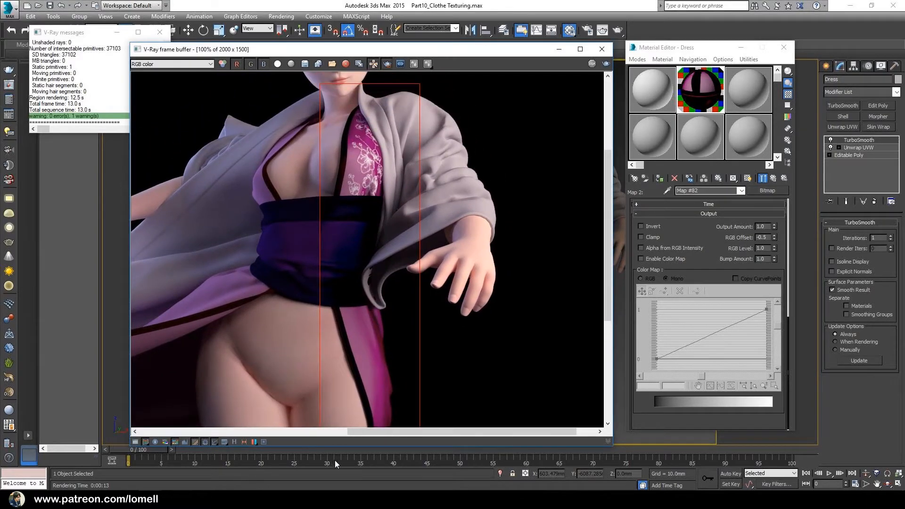
# - Compare the rendered dress colours with the satin's chest, sash and skirt in the reference image Mulan_3000px.png in Photos, and return to the render
pyautogui.click(419, 499)
pyautogui.moveTo(517, 106); pyautogui.dragTo(530, 282)
pyautogui.moveTo(535, 251); pyautogui.dragTo(571, 274)
pyautogui.moveTo(575, 199); pyautogui.dragTo(575, 208)
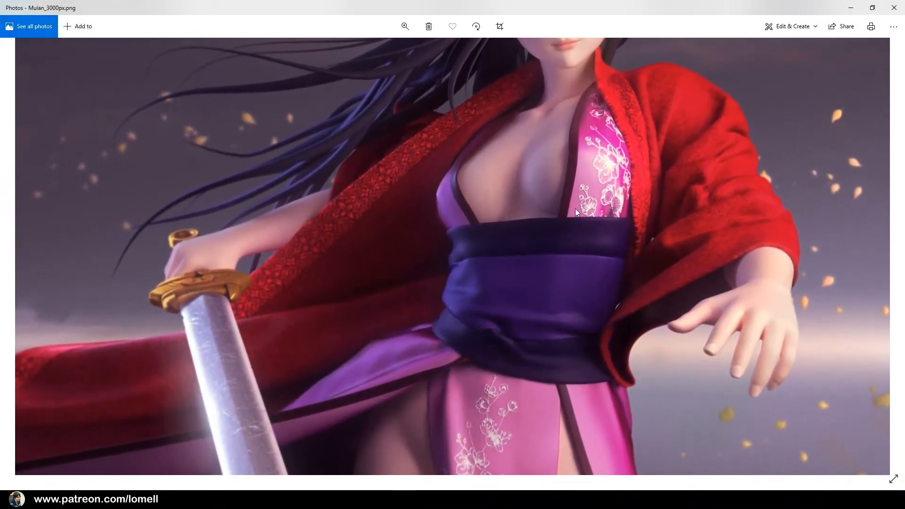
pyautogui.moveTo(545, 293); pyautogui.dragTo(522, 188)
pyautogui.moveTo(536, 221); pyautogui.dragTo(551, 277)
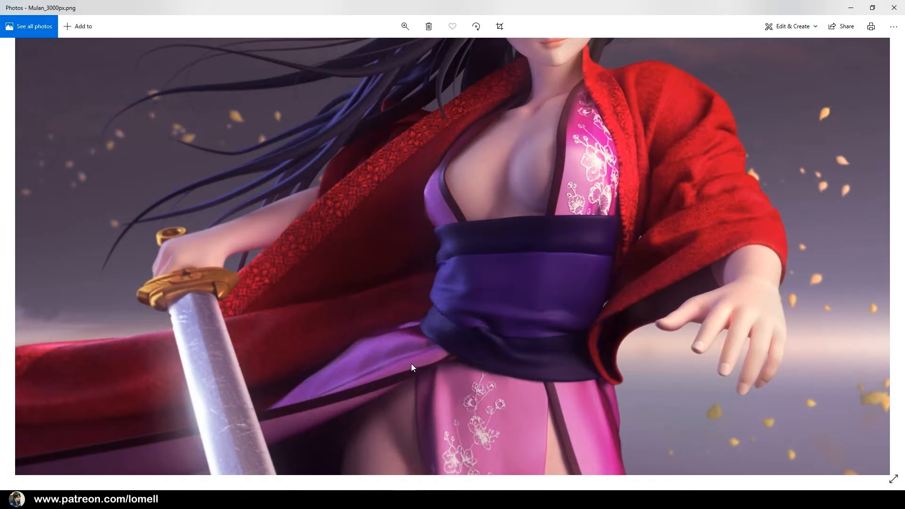
pyautogui.moveTo(571, 181); pyautogui.dragTo(577, 196)
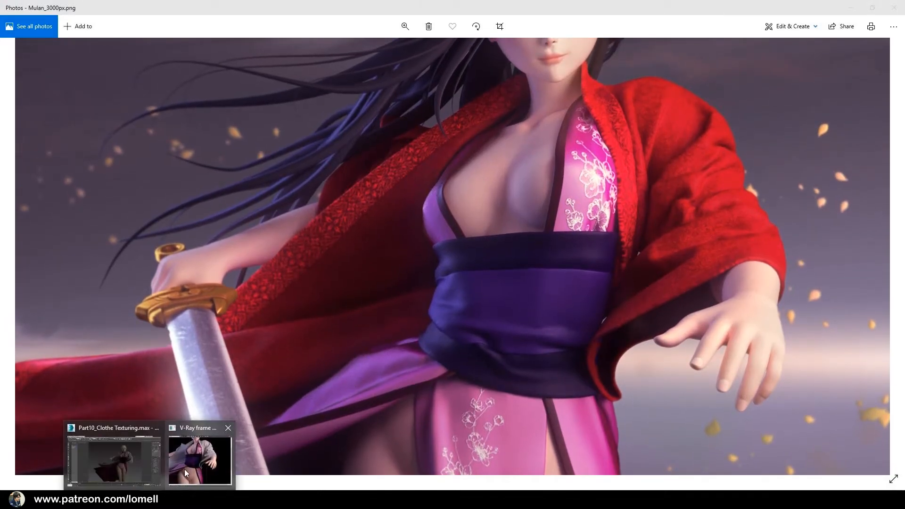
pyautogui.click(189, 469)
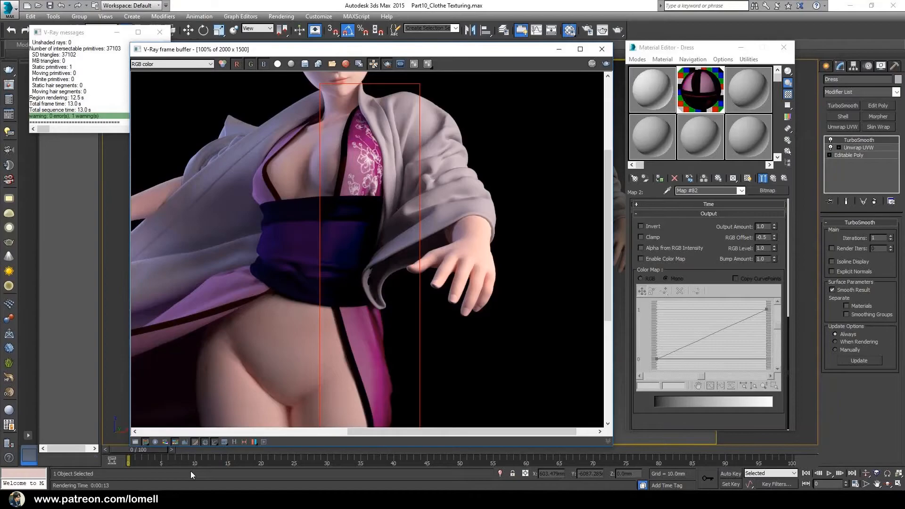
# - Go back up to the Satin sub-material's parameters and open an enlarged preview of its sample
pyautogui.click(773, 179)
pyautogui.click(774, 182)
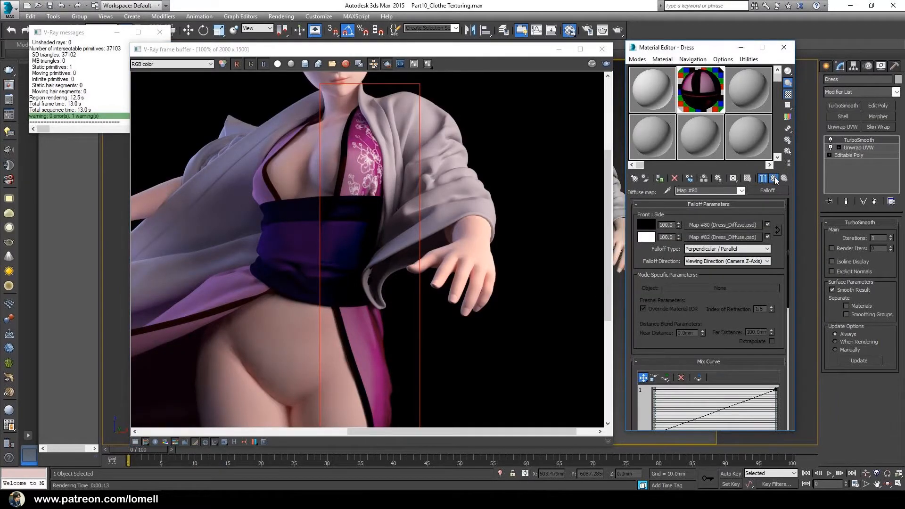
pyautogui.moveTo(637, 307); pyautogui.dragTo(639, 294)
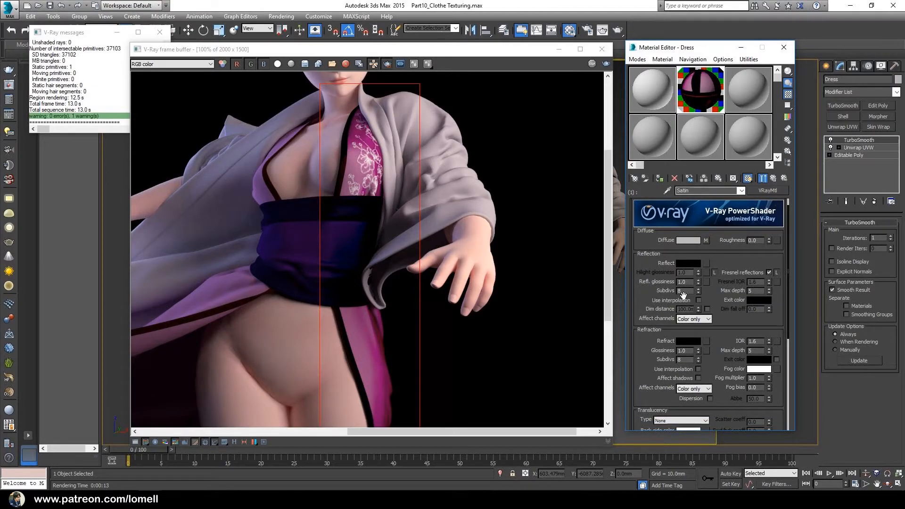
pyautogui.doubleClick(699, 94)
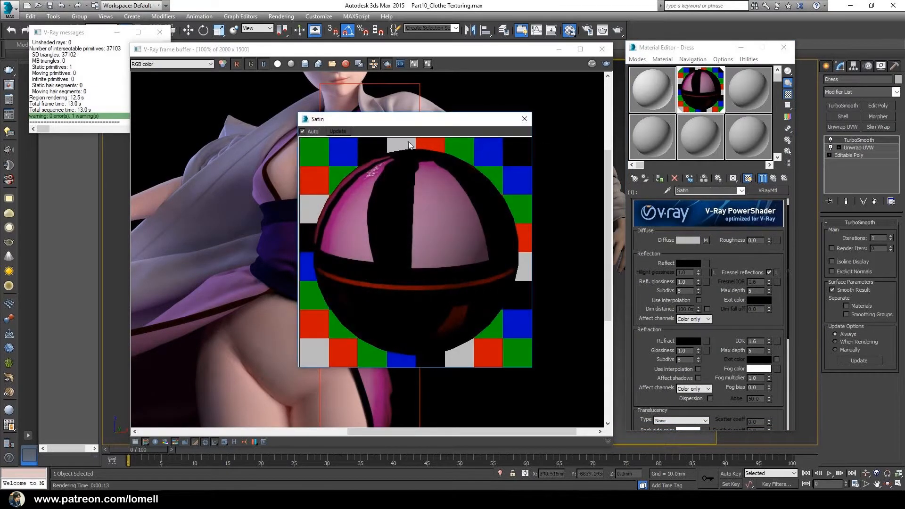
pyautogui.moveTo(425, 123); pyautogui.dragTo(466, 106)
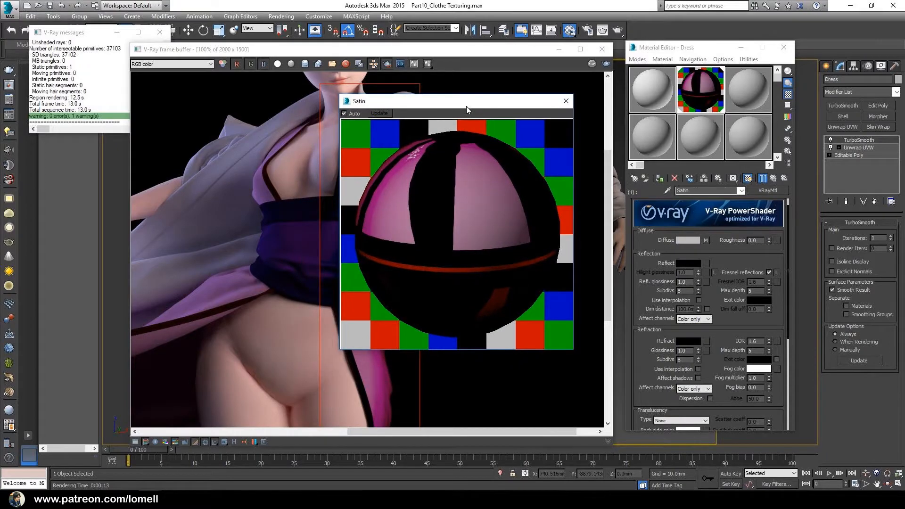
# - Set the Satin material's reflection colour to a mid grey with a value of 107
pyautogui.click(688, 263)
pyautogui.moveTo(296, 47); pyautogui.dragTo(702, 225)
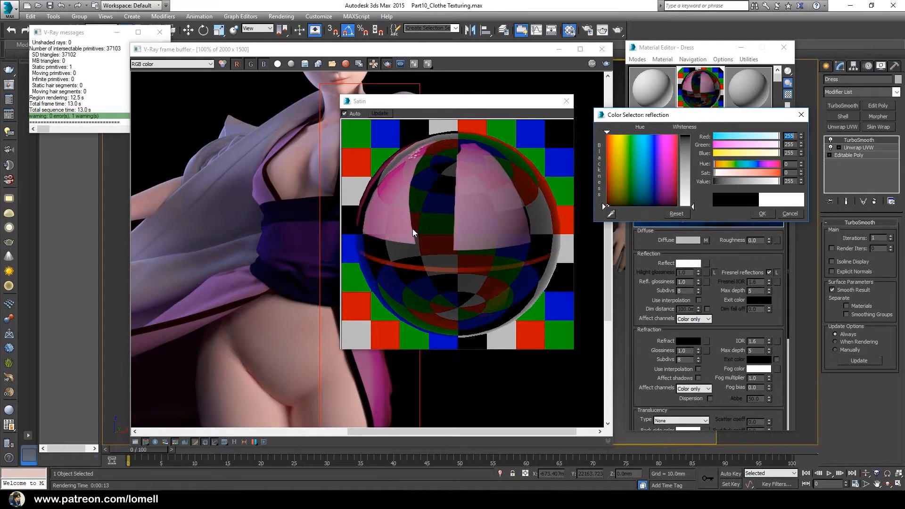
pyautogui.moveTo(693, 205); pyautogui.dragTo(697, 161)
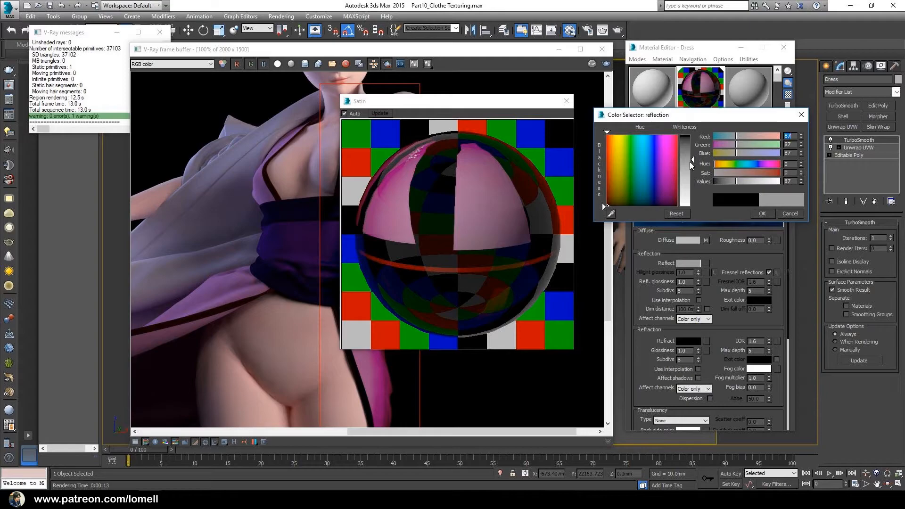
pyautogui.moveTo(690, 160); pyautogui.dragTo(692, 164)
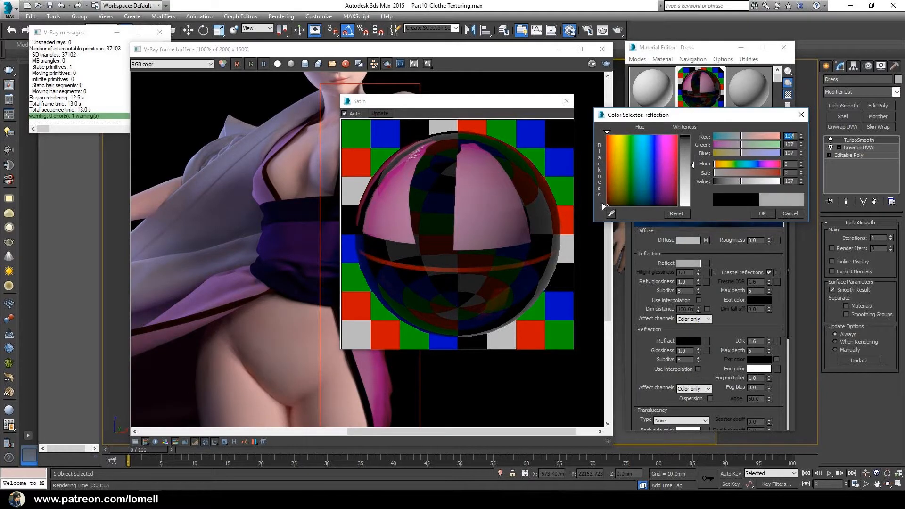
pyautogui.click(761, 214)
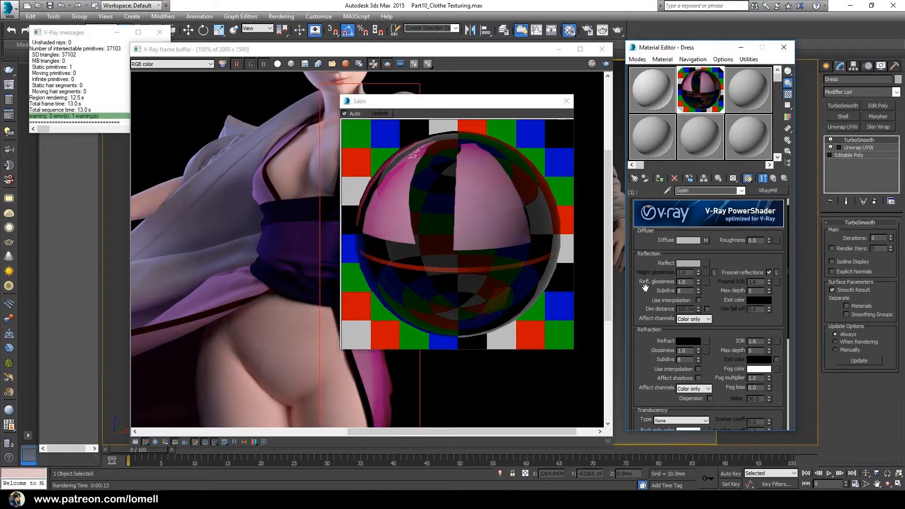
# - Set the Satin's reflection glossiness to 0.7 and compare the enlarged preview with the rendered dress
pyautogui.doubleClick(686, 282)
pyautogui.write('0.7')
pyautogui.press('Return')
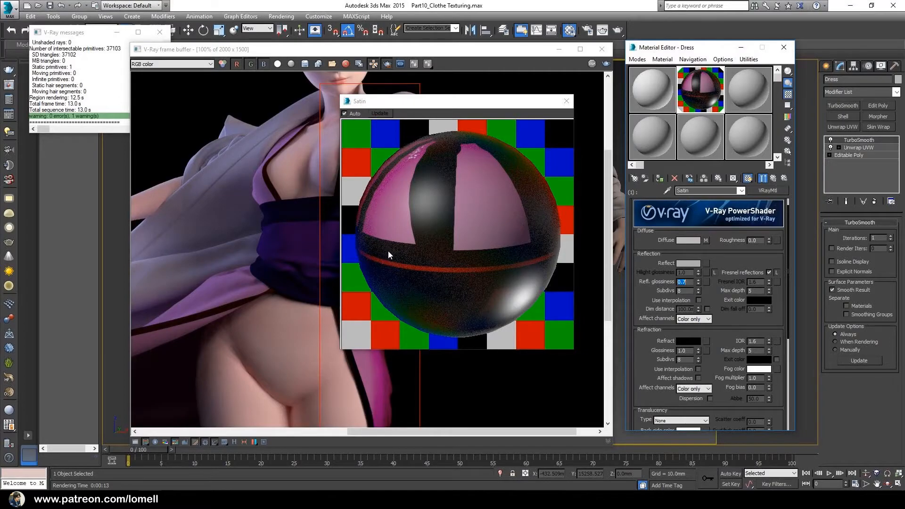
pyautogui.moveTo(464, 101); pyautogui.dragTo(674, 130)
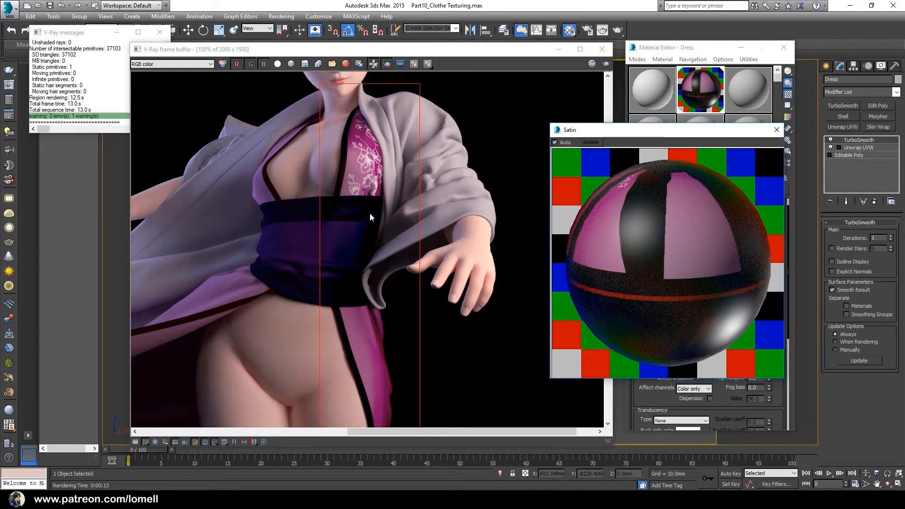
pyautogui.moveTo(646, 135); pyautogui.dragTo(597, 106)
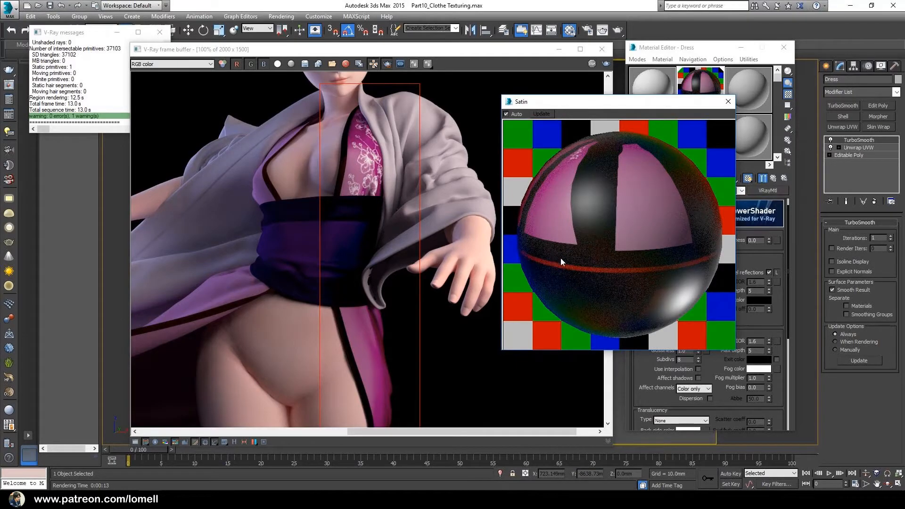
pyautogui.moveTo(621, 109); pyautogui.dragTo(461, 96)
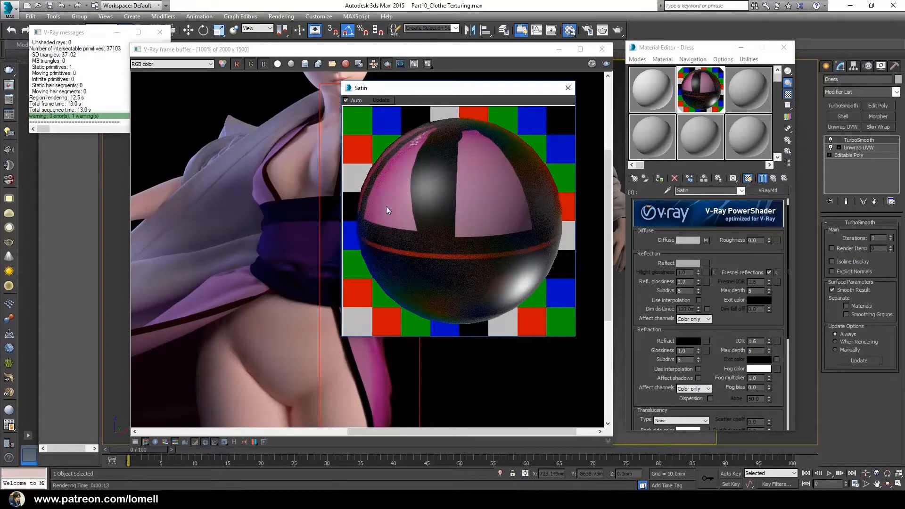
# - Set the Satin's reflection subdivisions to 24 and move the enlarged preview aside
pyautogui.doubleClick(681, 292)
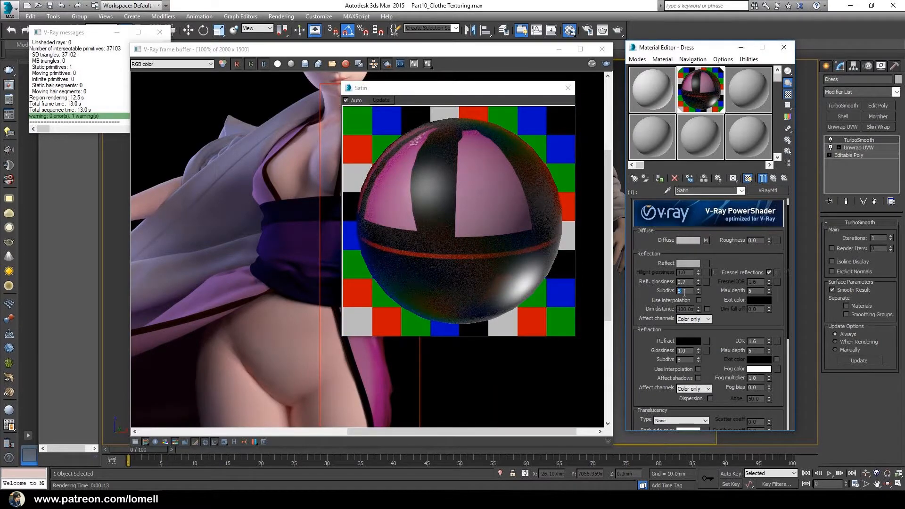
pyautogui.write('8')
pyautogui.doubleClick(685, 291)
pyautogui.write('24')
pyautogui.press('Return')
pyautogui.moveTo(437, 88); pyautogui.dragTo(327, 132)
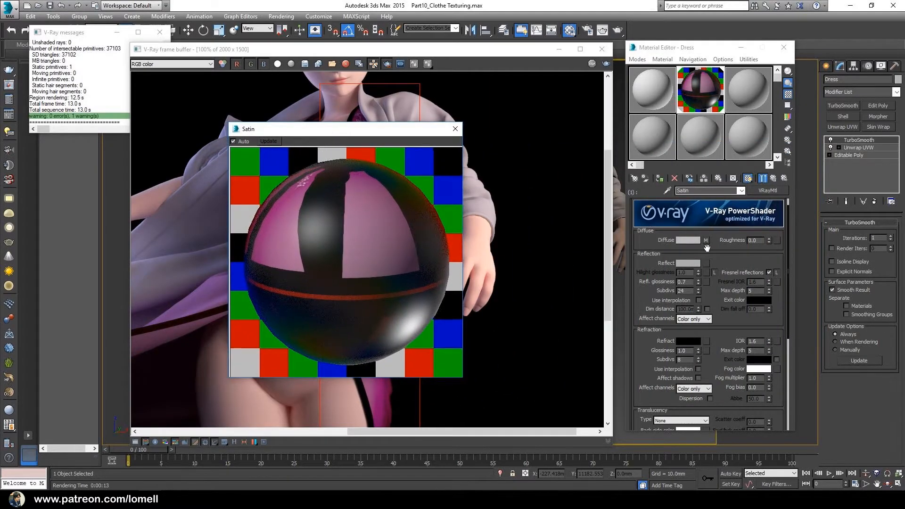
# - Unlock the highlight glossiness from the reflection glossiness, set it to 0.9, and check the enlarged preview against the render
pyautogui.click(714, 272)
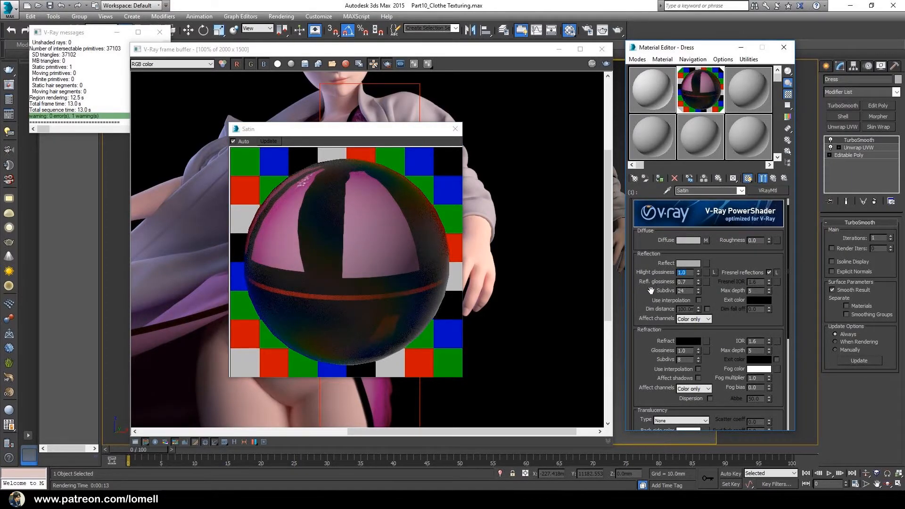
pyautogui.write('0.9')
pyautogui.press('Return')
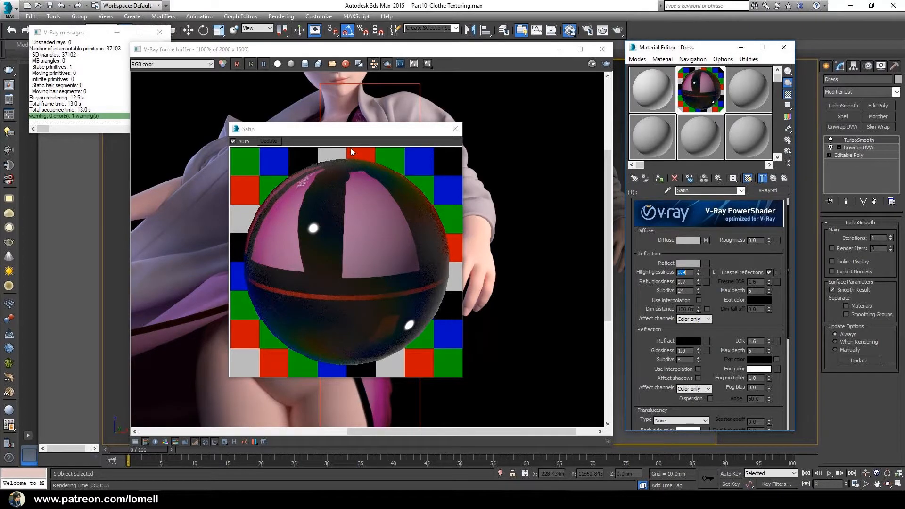
pyautogui.moveTo(346, 133); pyautogui.dragTo(602, 170)
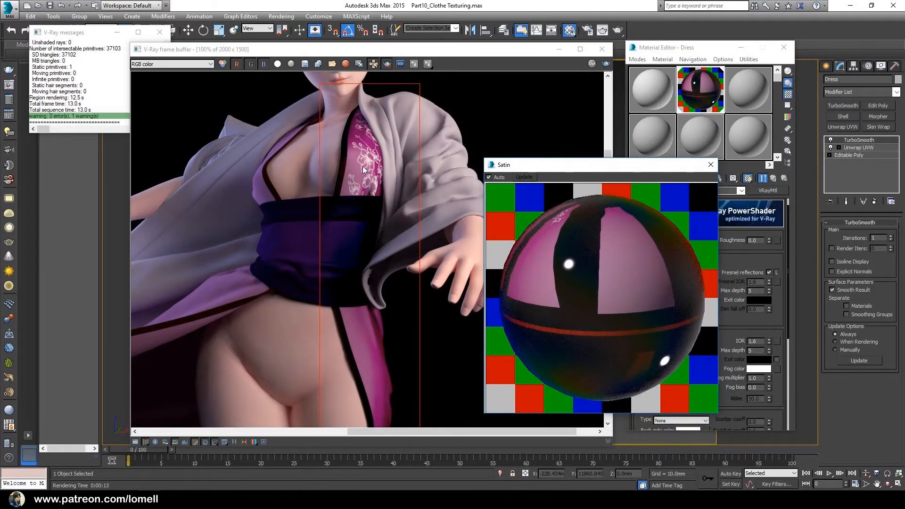
pyautogui.moveTo(536, 166); pyautogui.dragTo(459, 111)
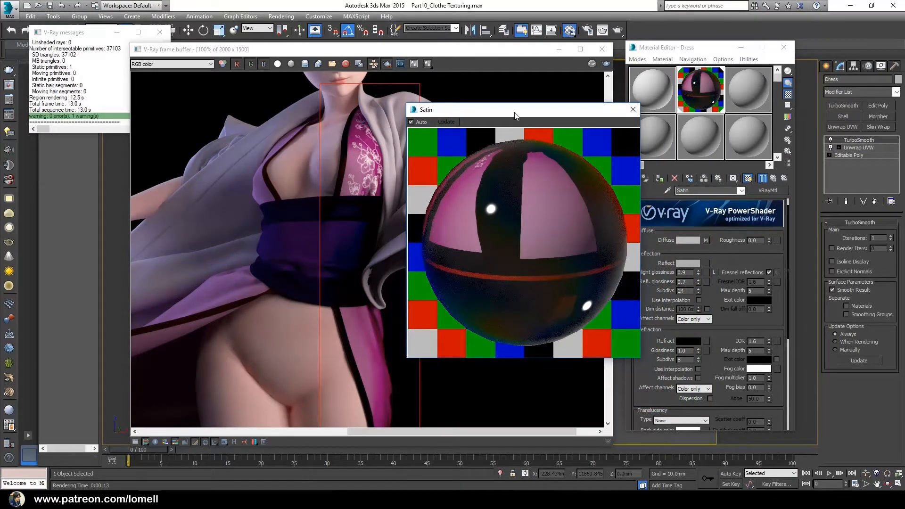
# - Set the highlight glossiness to 0.7 and close the enlarged Satin preview
pyautogui.moveTo(515, 113); pyautogui.dragTo(458, 122)
pyautogui.press('BackSpace')
pyautogui.write('7')
pyautogui.press('Return')
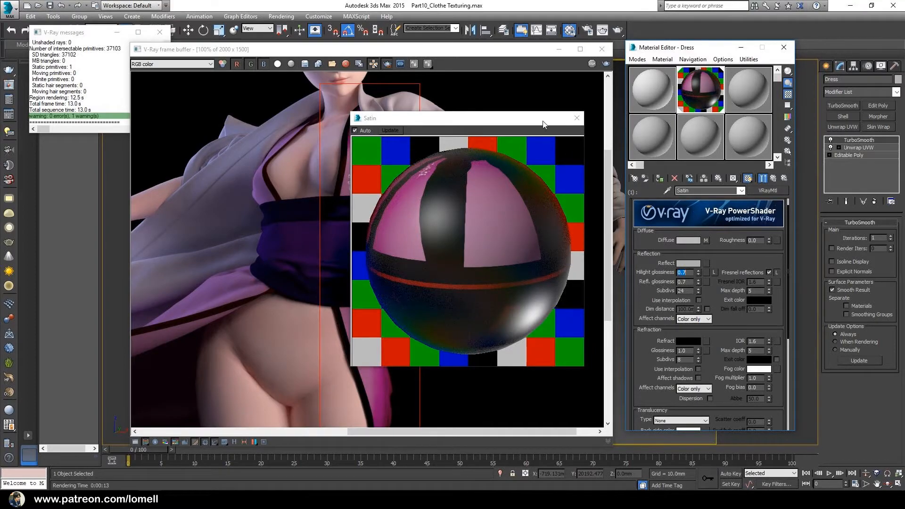
pyautogui.click(576, 117)
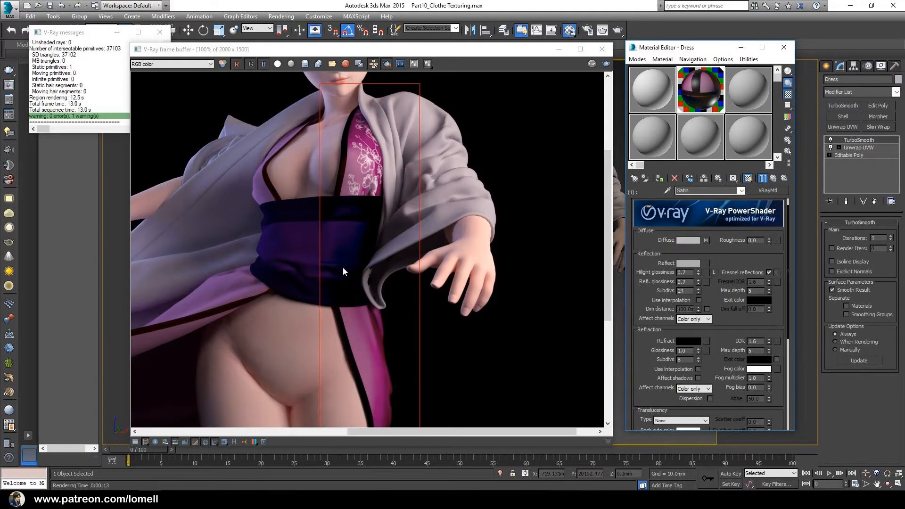
# - Render the marked region of the dress again with the Satin's new reflections
pyautogui.scroll(-2, 345, 267)
pyautogui.scroll(1, 464, 246)
pyautogui.moveTo(447, 241); pyautogui.dragTo(379, 234)
pyautogui.click(606, 64)
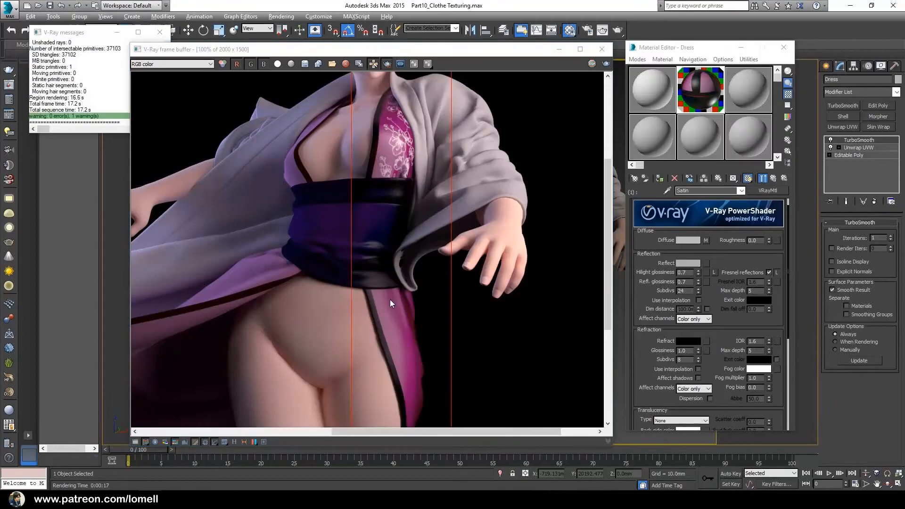
# - Compare the rendered chest embroidery and sash highlights with the same areas of the reference image Mulan_3000px.png in Photos
pyautogui.moveTo(401, 247); pyautogui.dragTo(399, 302)
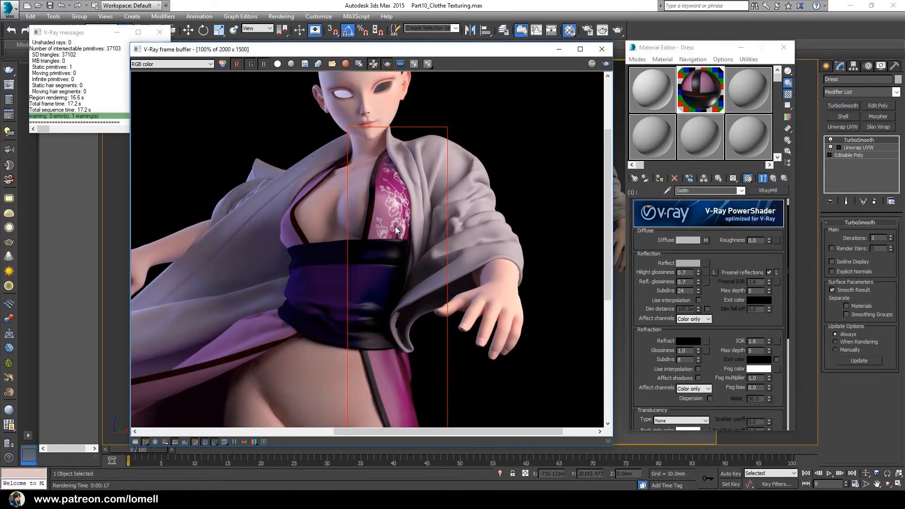
pyautogui.scroll(5, 388, 205)
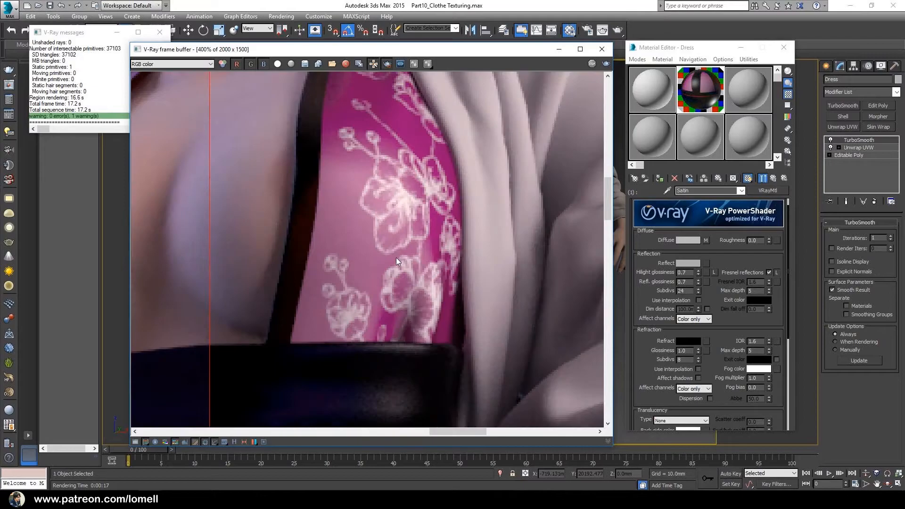
pyautogui.moveTo(387, 244); pyautogui.dragTo(386, 230)
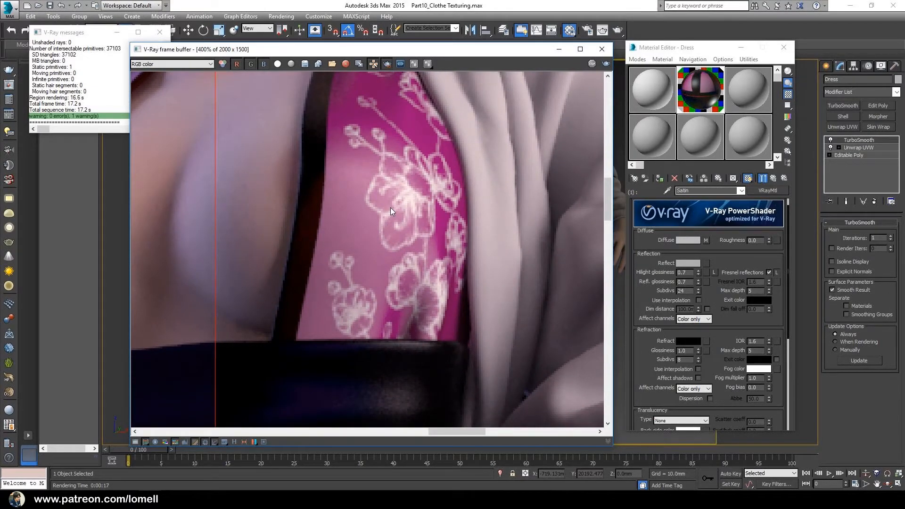
pyautogui.moveTo(390, 208); pyautogui.dragTo(402, 244)
pyautogui.moveTo(420, 203); pyautogui.dragTo(425, 231)
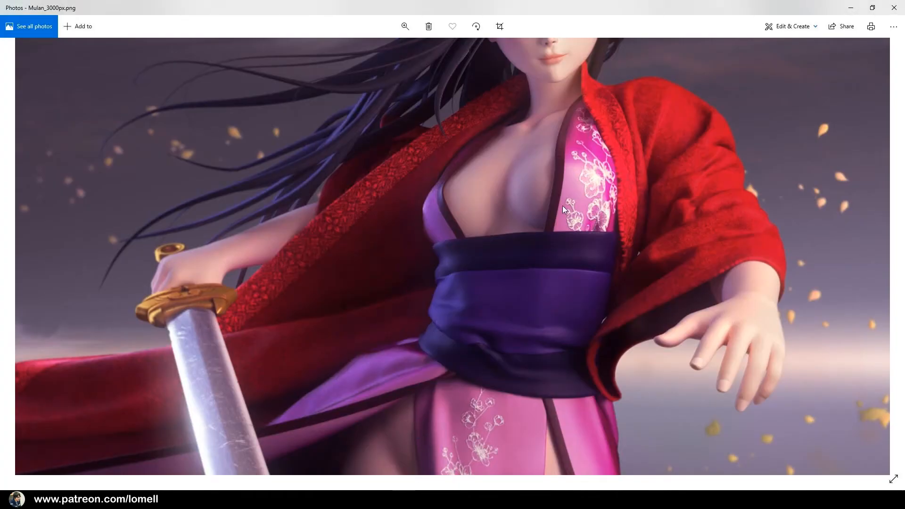
pyautogui.click(405, 26)
pyautogui.moveTo(380, 52); pyautogui.dragTo(406, 52)
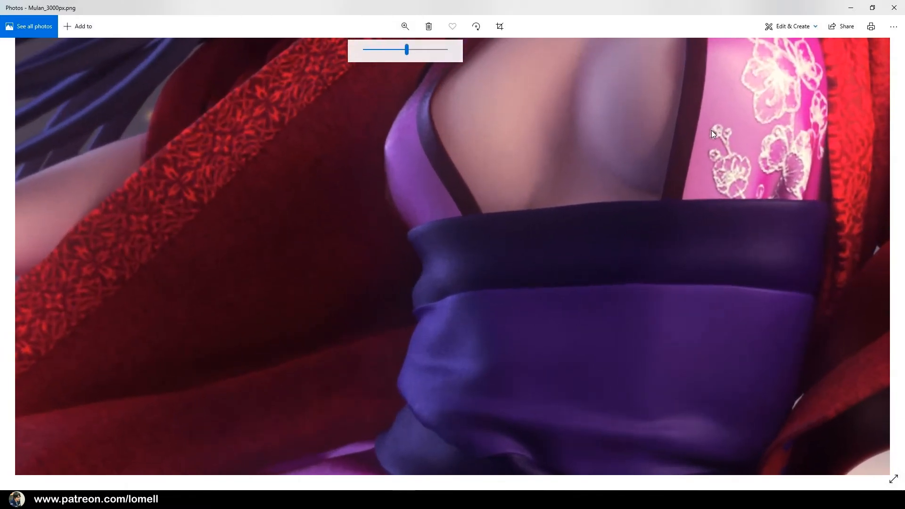
pyautogui.moveTo(476, 258); pyautogui.dragTo(433, 293)
pyautogui.moveTo(485, 231)
pyautogui.mouseDown()
pyautogui.moveTo(484, 240)
pyautogui.moveTo(372, 241)
pyautogui.moveTo(372, 254)
pyautogui.moveTo(485, 235)
pyautogui.mouseUp()
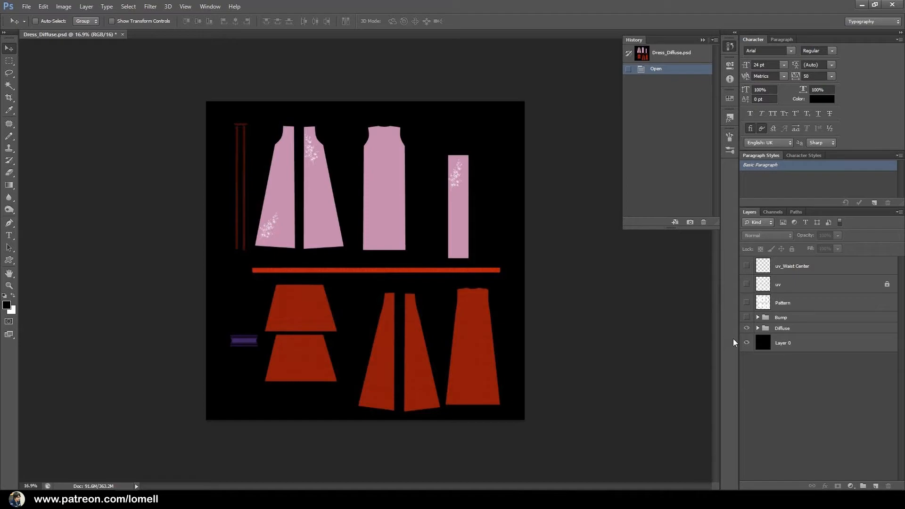
# - In Dress_Diffuse.psd in Photoshop, hide the Diffuse group and show the Bump group
pyautogui.moveTo(406, 267); pyautogui.dragTo(448, 299)
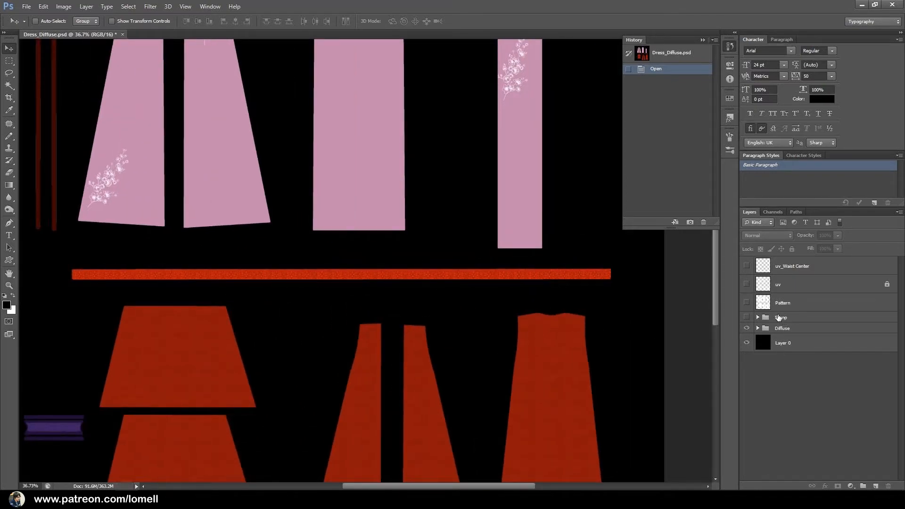
pyautogui.click(747, 328)
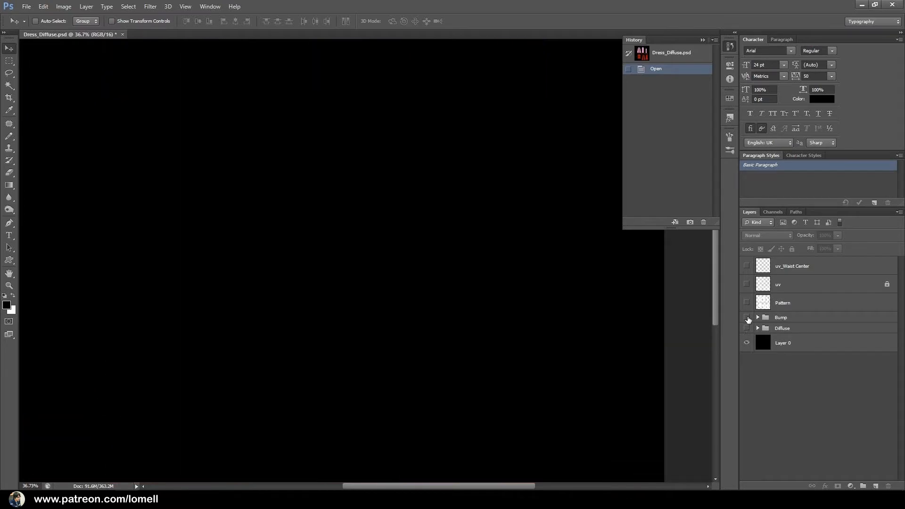
pyautogui.click(746, 318)
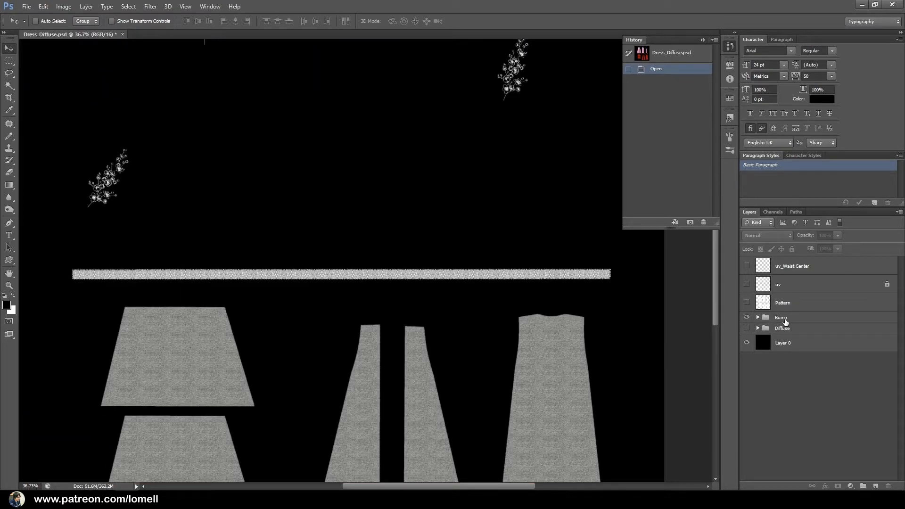
pyautogui.moveTo(196, 252); pyautogui.dragTo(351, 299)
pyautogui.scroll(-6, 339, 303)
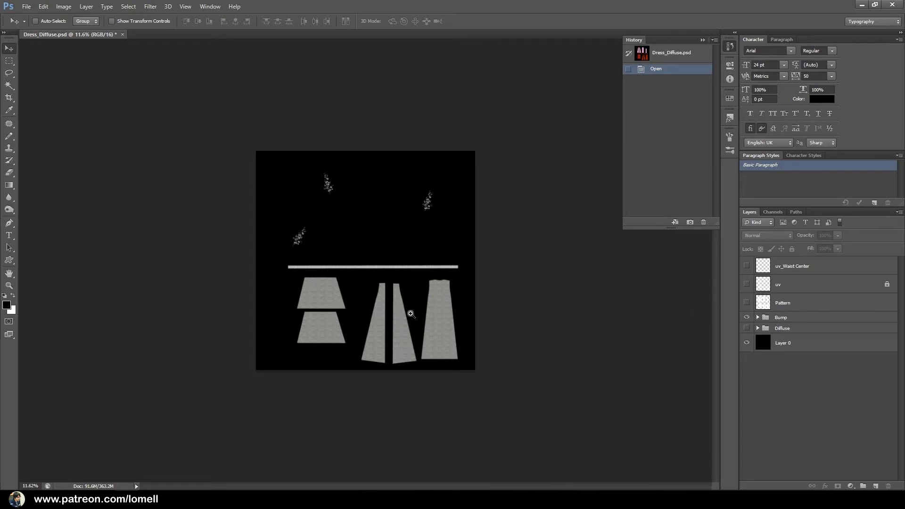
pyautogui.scroll(4, 408, 311)
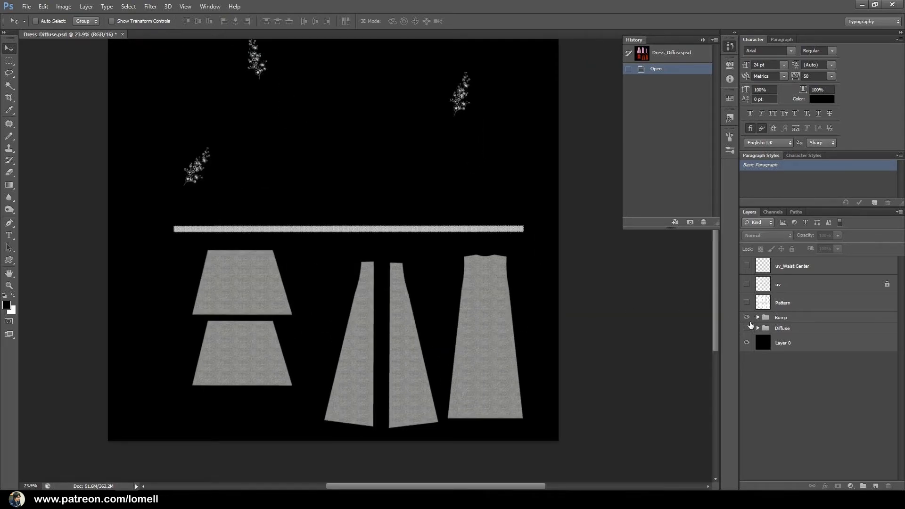
# - Swap the visibility of the Diffuse and Bump groups and back to compare the two texture versions
pyautogui.click(746, 328)
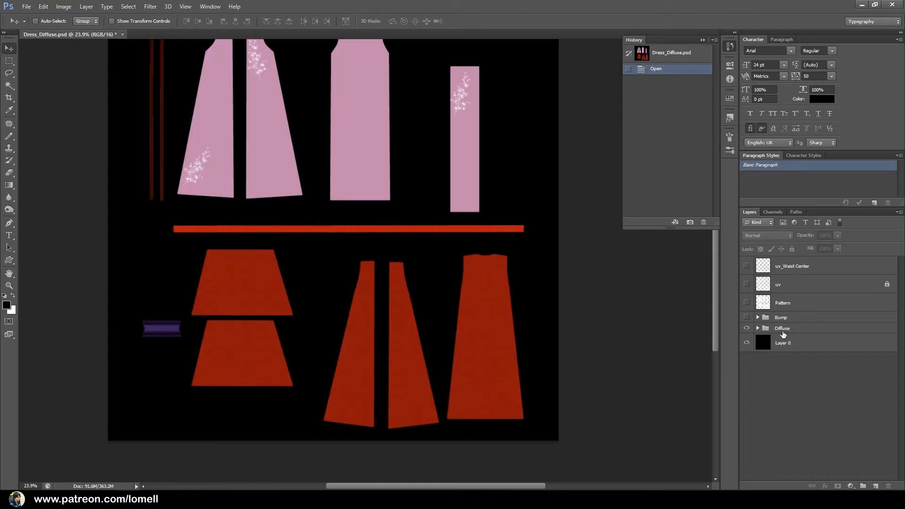
pyautogui.click(746, 318)
pyautogui.click(746, 328)
# - Examine the white blossom embroidery in the Bump group up close and from a distance
pyautogui.moveTo(207, 170); pyautogui.dragTo(286, 246)
pyautogui.moveTo(232, 257); pyautogui.dragTo(359, 303)
pyautogui.scroll(-3, 359, 303)
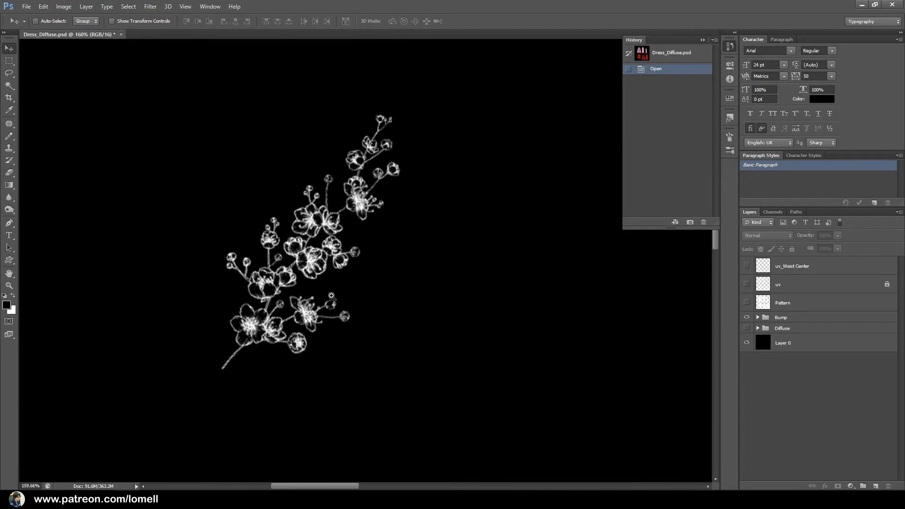
pyautogui.scroll(3, 367, 293)
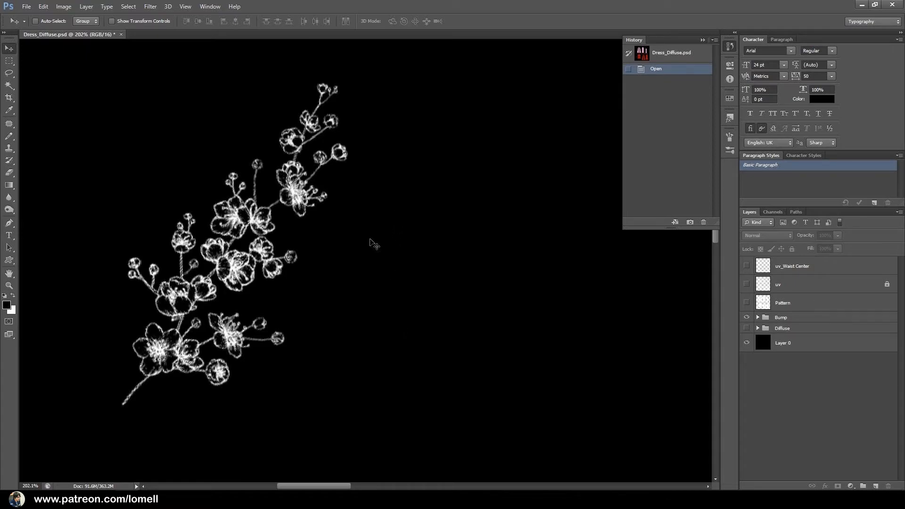
pyautogui.scroll(-8, 386, 303)
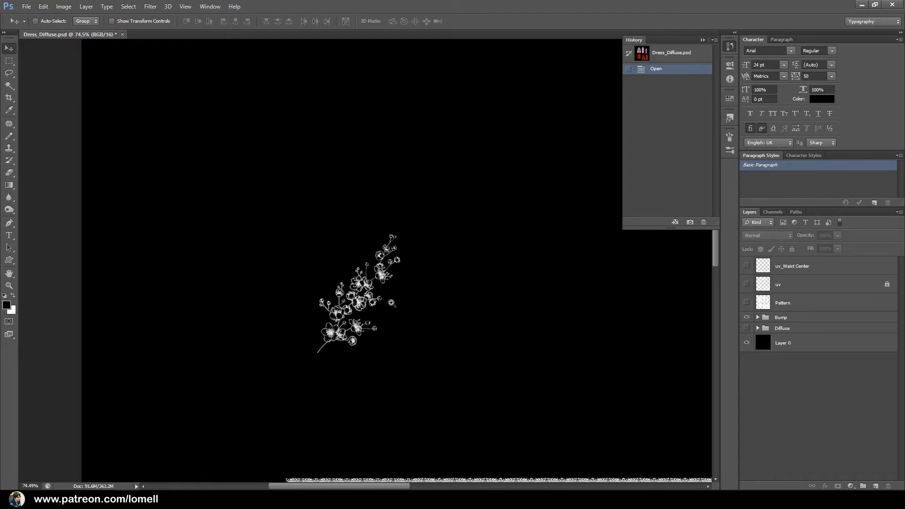
pyautogui.scroll(-2, 387, 303)
pyautogui.scroll(3, 413, 325)
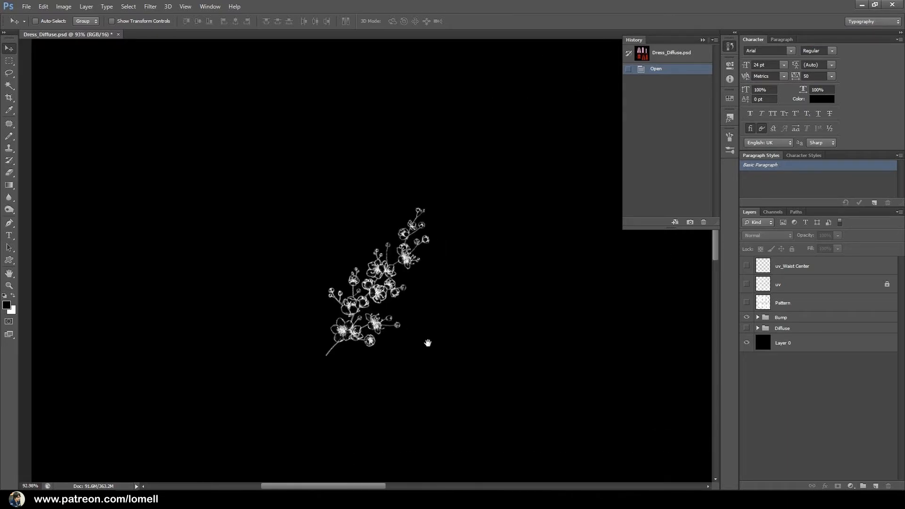
pyautogui.scroll(2, 427, 342)
pyautogui.scroll(2, 414, 319)
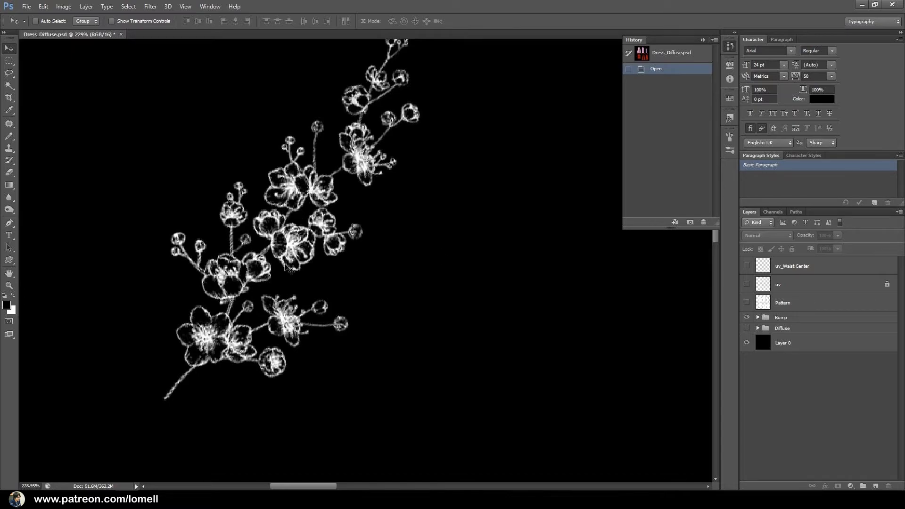
pyautogui.scroll(3, 298, 263)
pyautogui.moveTo(349, 276); pyautogui.dragTo(333, 304)
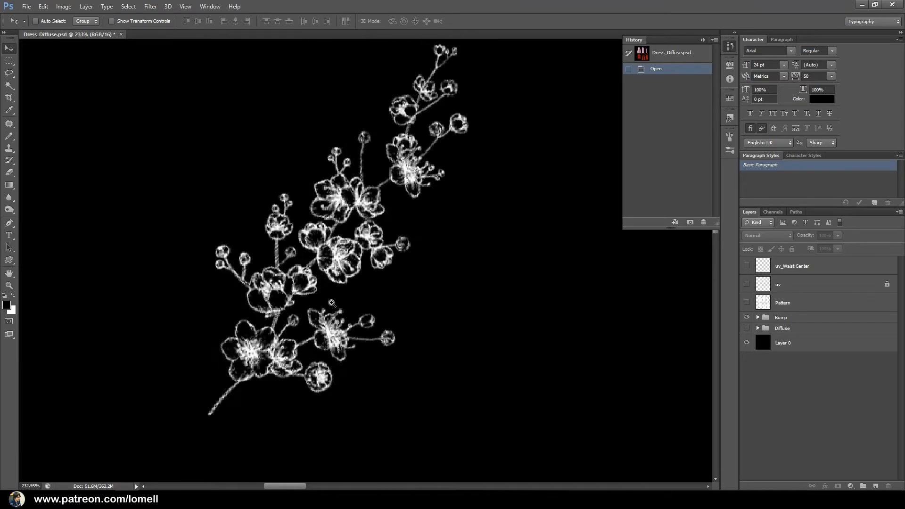
# - Examine the ornamental waist-band pattern in the Bump group up close
pyautogui.moveTo(405, 320); pyautogui.dragTo(356, 325)
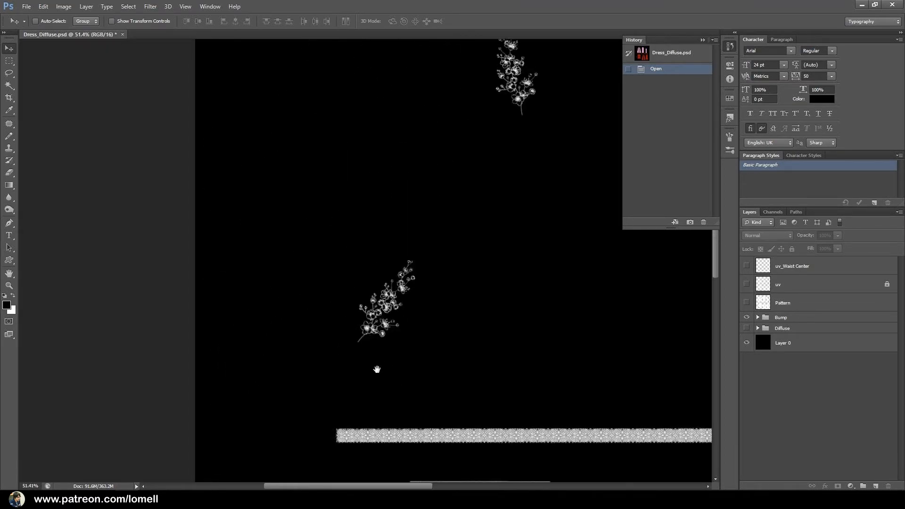
pyautogui.moveTo(390, 378); pyautogui.dragTo(309, 237)
pyautogui.moveTo(282, 317); pyautogui.dragTo(304, 319)
pyautogui.moveTo(264, 281); pyautogui.dragTo(332, 301)
pyautogui.moveTo(400, 306); pyautogui.dragTo(322, 328)
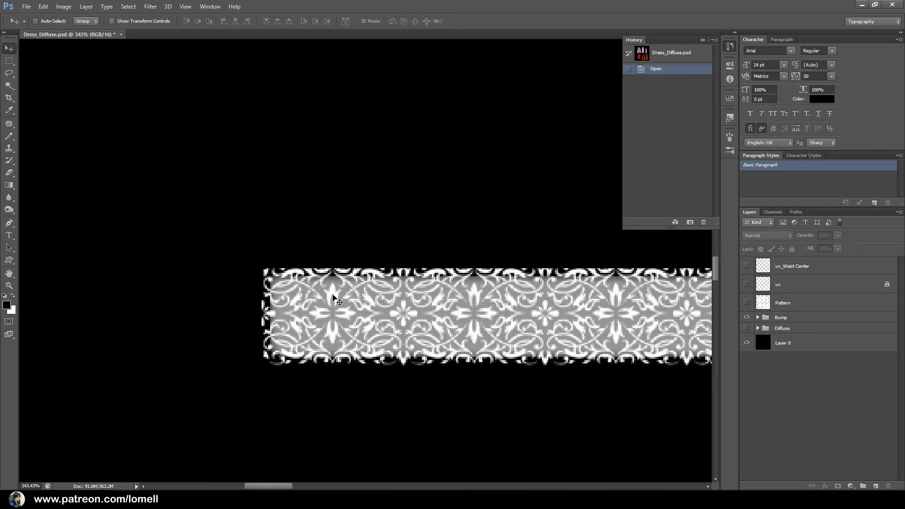
pyautogui.moveTo(353, 325); pyautogui.dragTo(294, 330)
pyautogui.moveTo(390, 404); pyautogui.dragTo(296, 303)
# - Examine the grey fabric grain on the trapezoid dress panels up close, and review the whole bump layout
pyautogui.scroll(-5, 357, 348)
pyautogui.moveTo(372, 369); pyautogui.dragTo(340, 295)
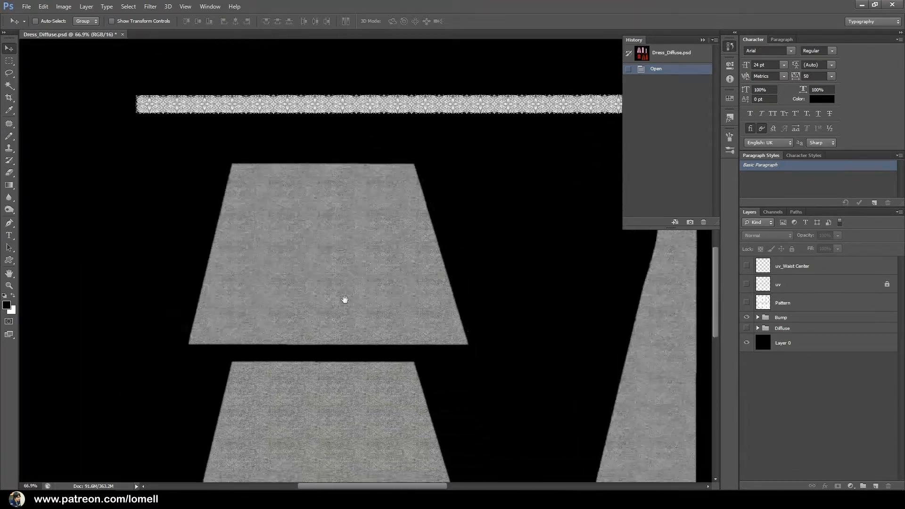
pyautogui.scroll(8, 385, 347)
pyautogui.scroll(-4, 388, 342)
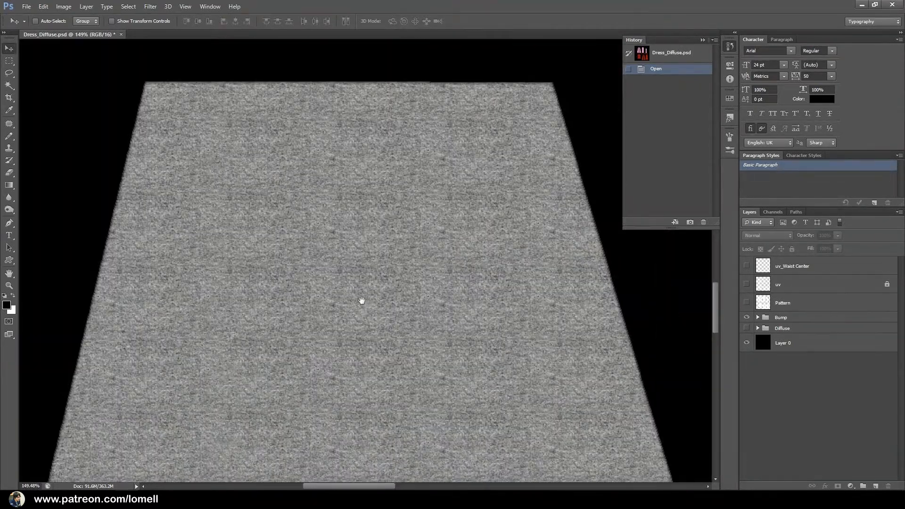
pyautogui.moveTo(343, 306); pyautogui.dragTo(371, 322)
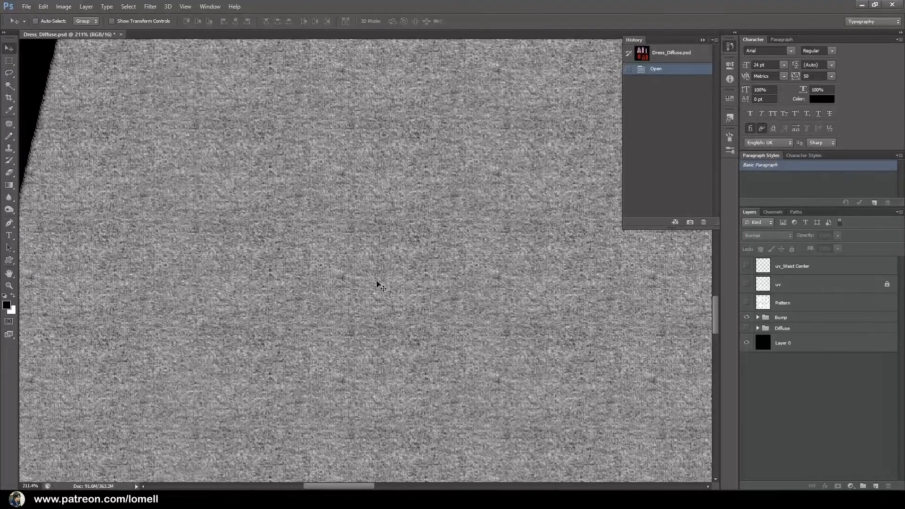
pyautogui.moveTo(377, 295)
pyautogui.mouseDown()
pyautogui.moveTo(351, 296)
pyautogui.moveTo(326, 267)
pyautogui.moveTo(387, 299)
pyautogui.moveTo(387, 320)
pyautogui.moveTo(372, 283)
pyautogui.mouseUp()
pyautogui.moveTo(393, 319); pyautogui.dragTo(376, 319)
pyautogui.moveTo(335, 227); pyautogui.dragTo(338, 248)
pyautogui.moveTo(369, 290); pyautogui.dragTo(363, 297)
pyautogui.moveTo(489, 368); pyautogui.dragTo(304, 266)
pyautogui.moveTo(452, 323); pyautogui.dragTo(380, 327)
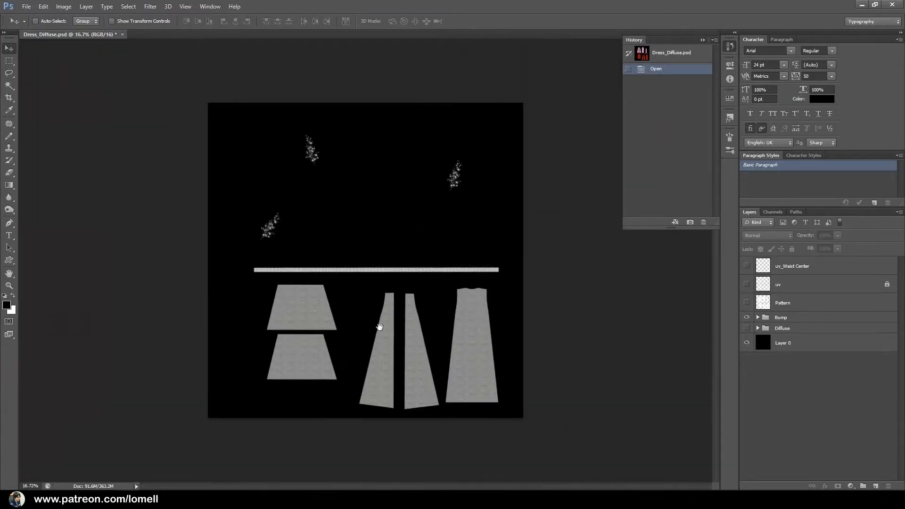
pyautogui.scroll(2, 409, 339)
pyautogui.scroll(-1, 408, 339)
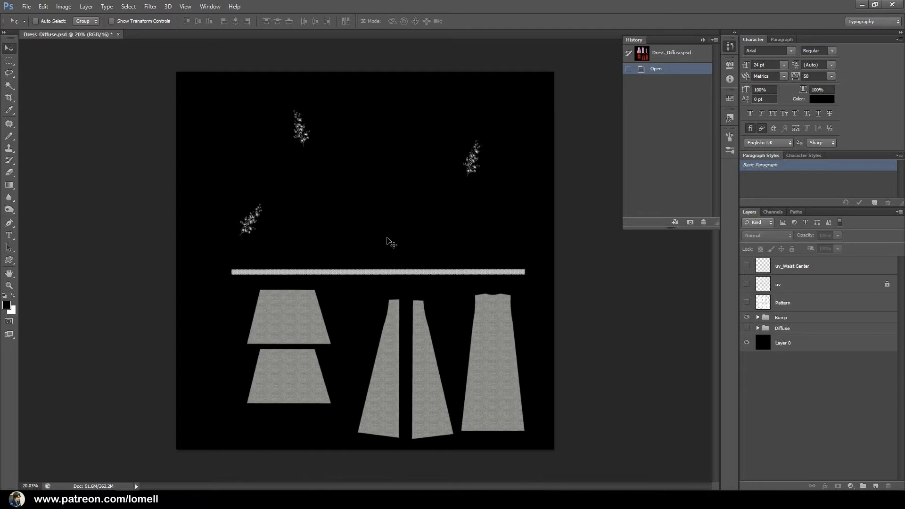
pyautogui.hotkey('ctrl', 'shift', 's')
pyautogui.click(410, 266)
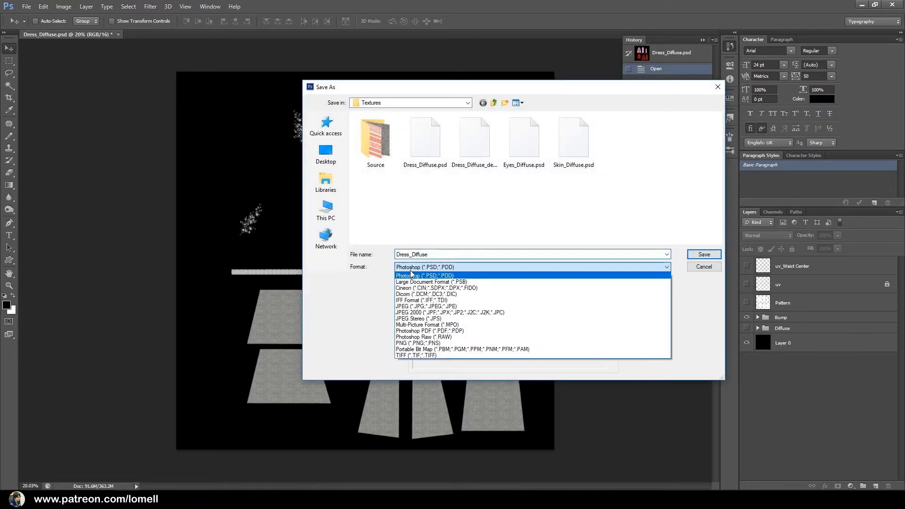
pyautogui.click(412, 343)
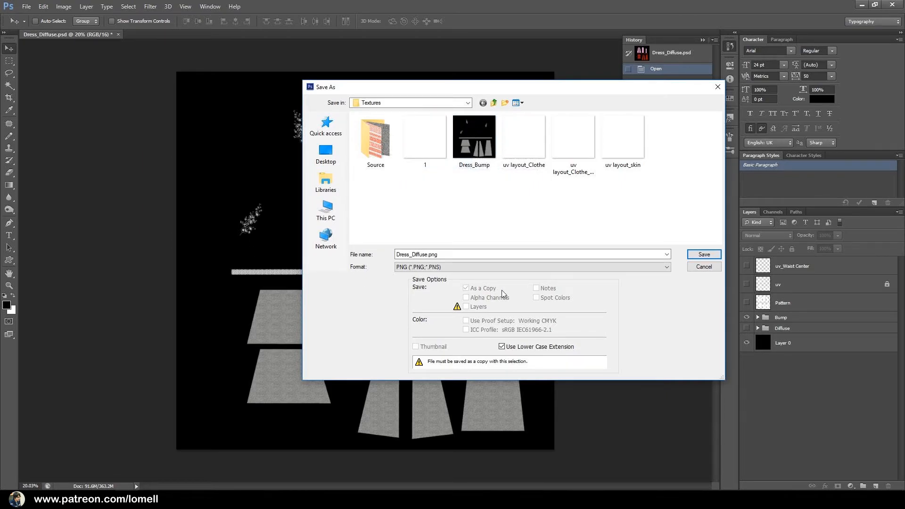
pyautogui.click(703, 266)
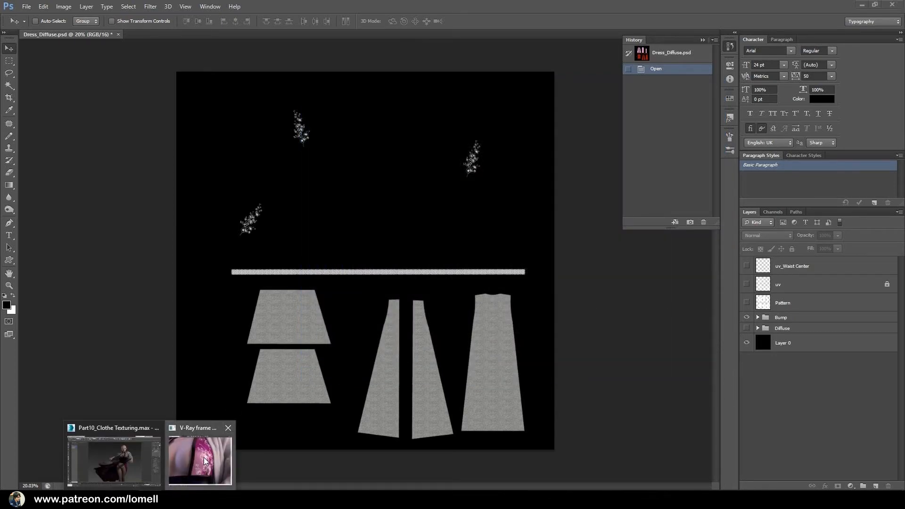
# - In 3ds Max, load Dress_Bump.png as a Bitmap in the Bump slot of the Satin sub-material
pyautogui.click(204, 461)
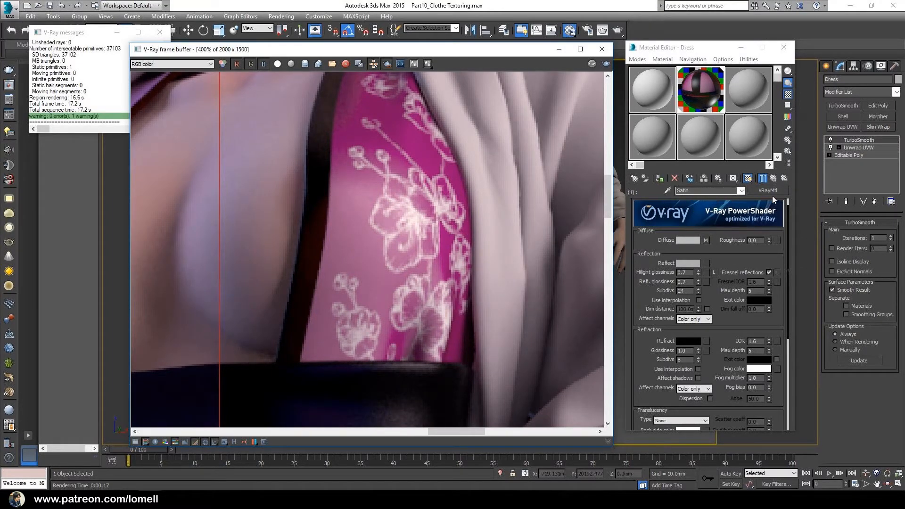
pyautogui.scroll(-3, 646, 290)
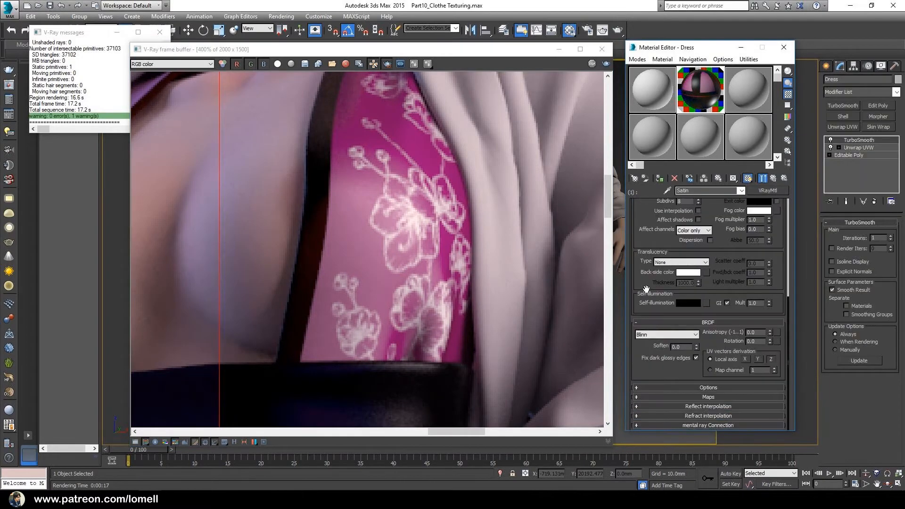
pyautogui.click(711, 397)
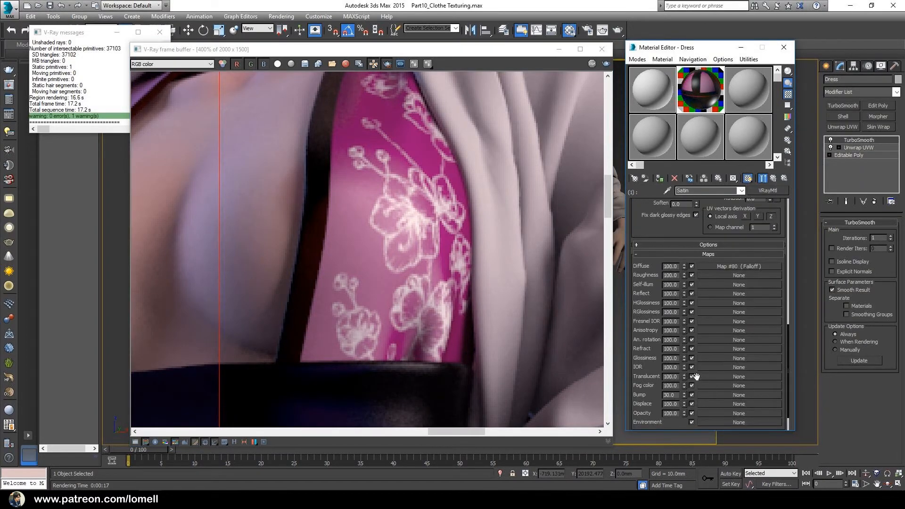
pyautogui.click(731, 394)
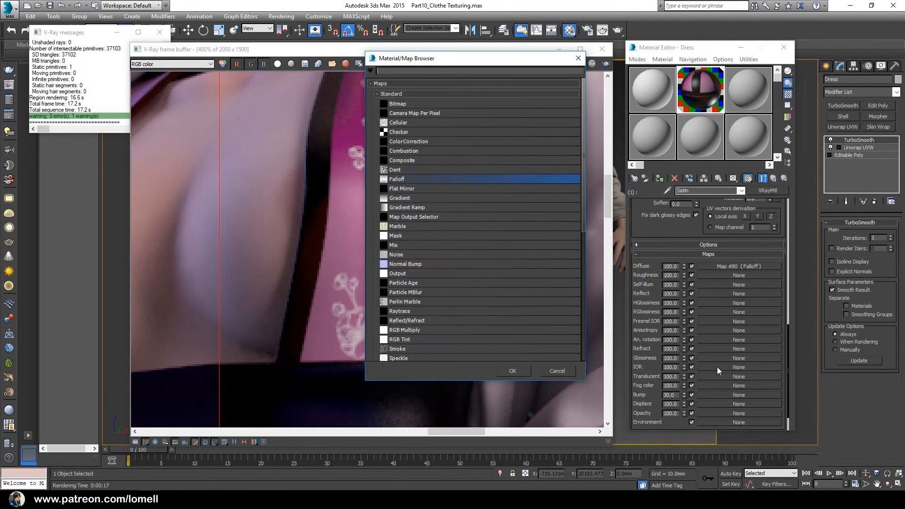
pyautogui.doubleClick(422, 103)
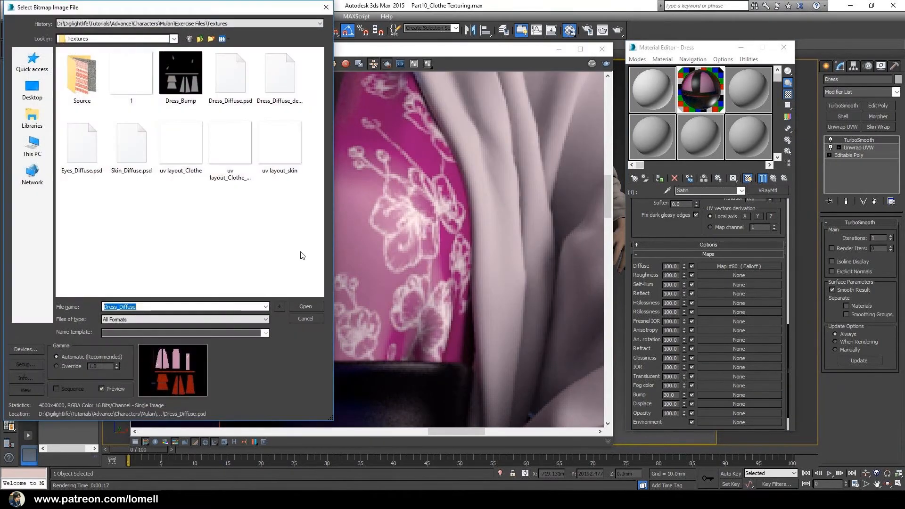
pyautogui.click(179, 90)
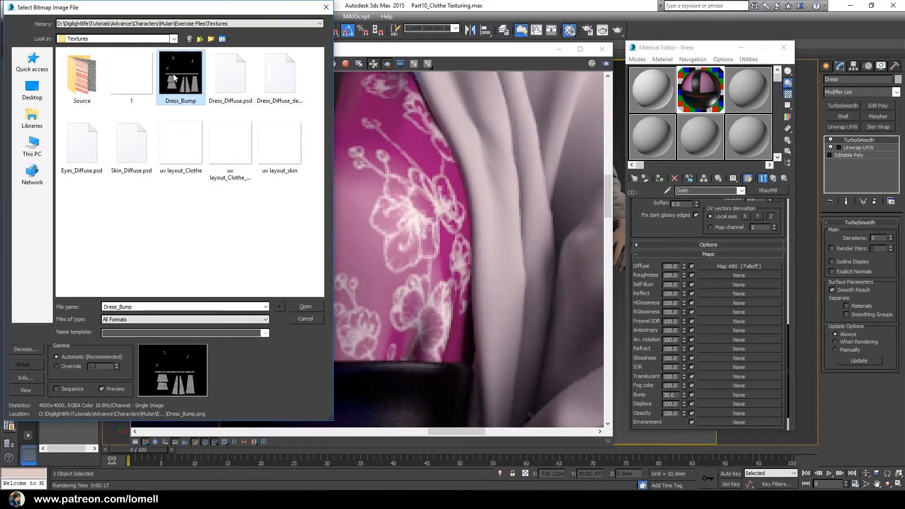
pyautogui.click(306, 306)
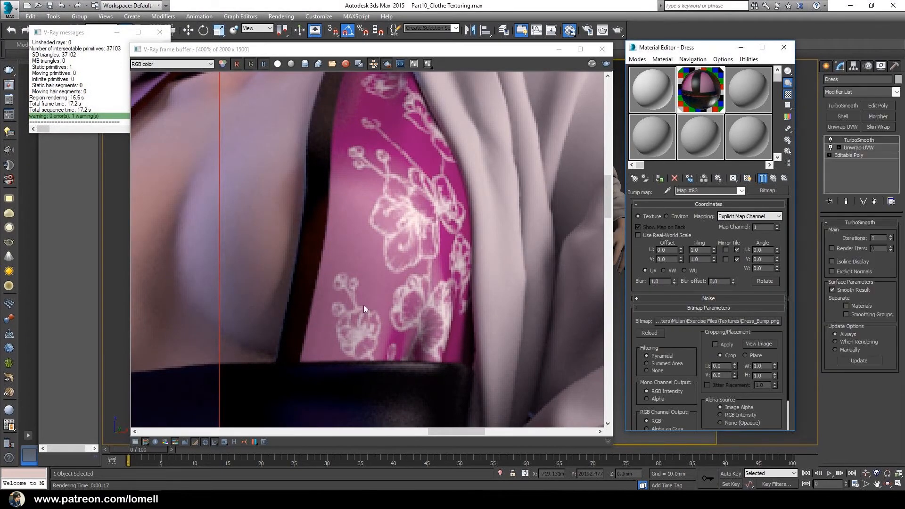
pyautogui.click(762, 179)
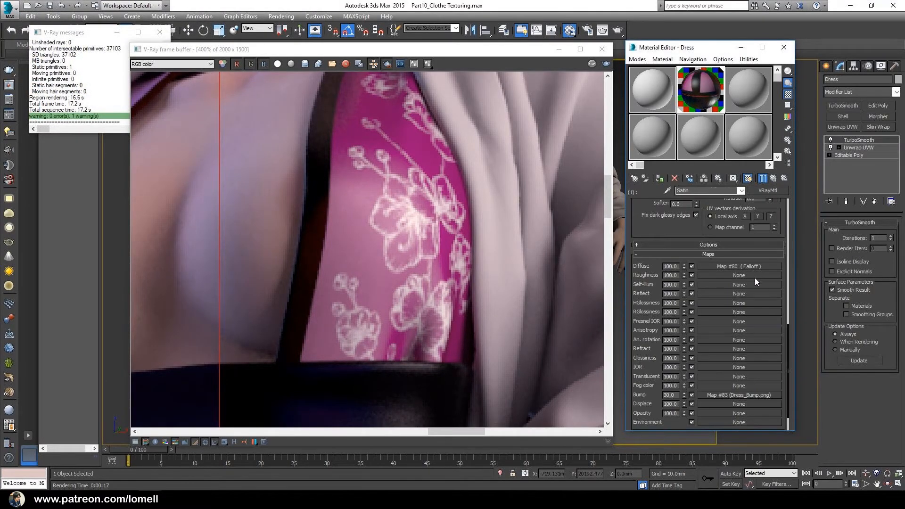
pyautogui.scroll(-2, 649, 392)
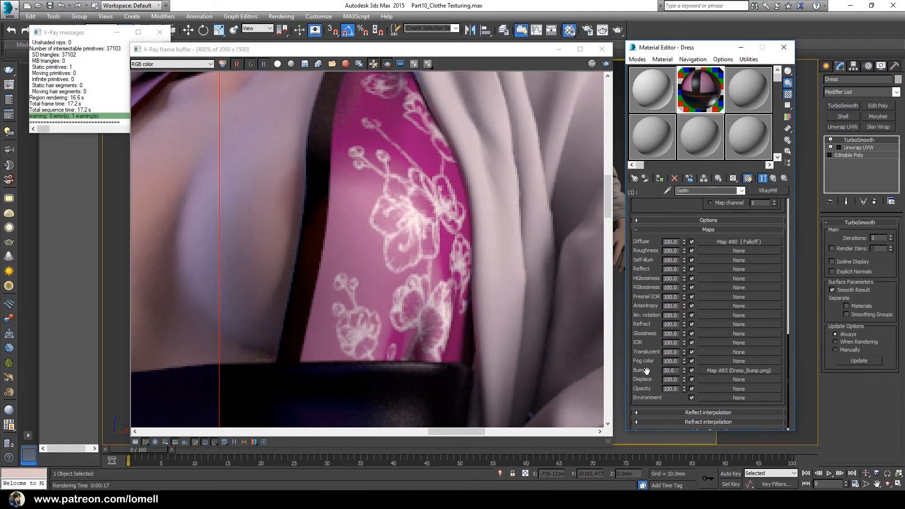
# - Render the chest region and inspect the bump effect on the blossom embroidery up close
pyautogui.doubleClick(398, 248)
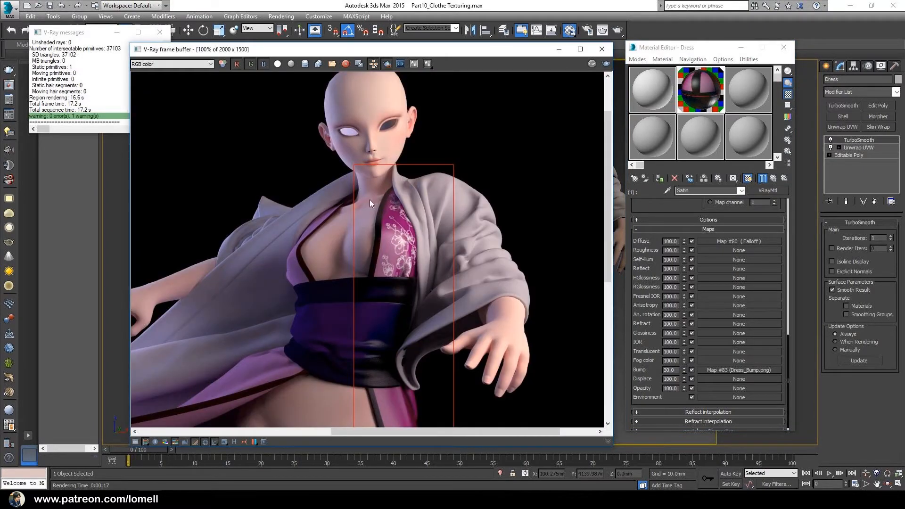
pyautogui.scroll(2, 431, 291)
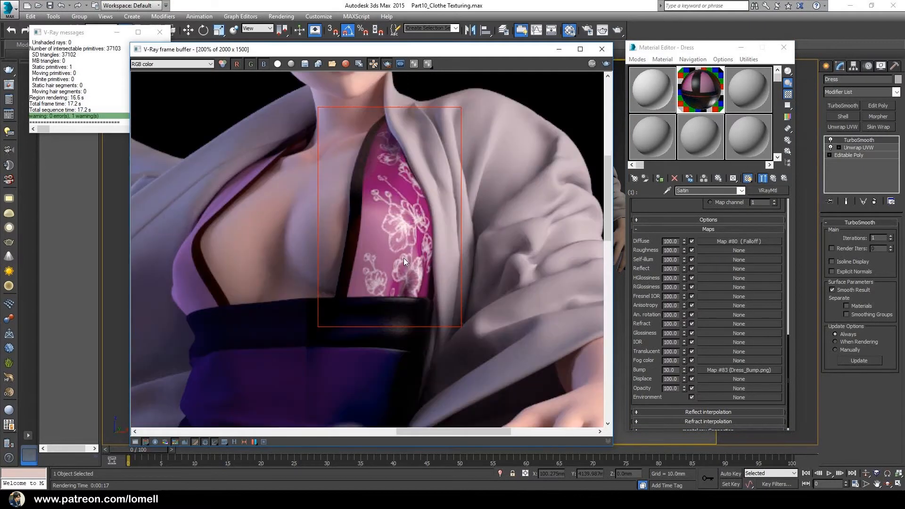
pyautogui.click(606, 64)
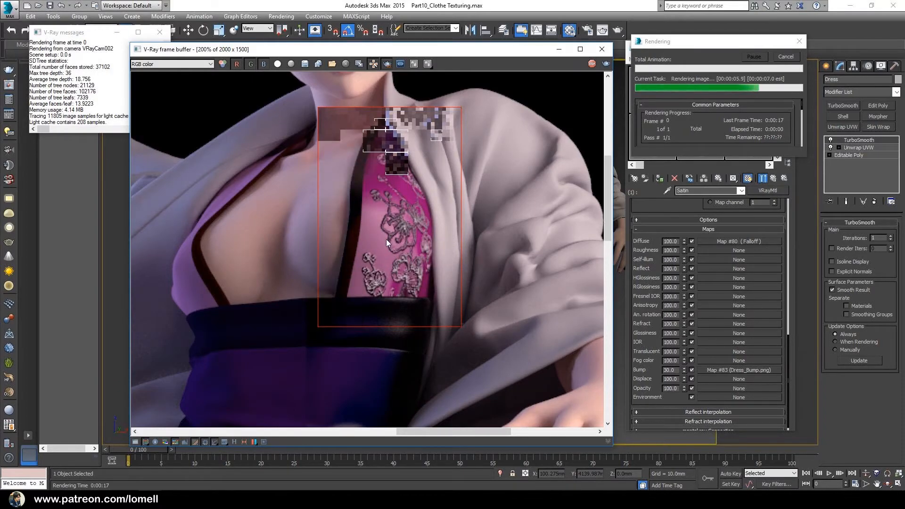
pyautogui.scroll(1, 398, 234)
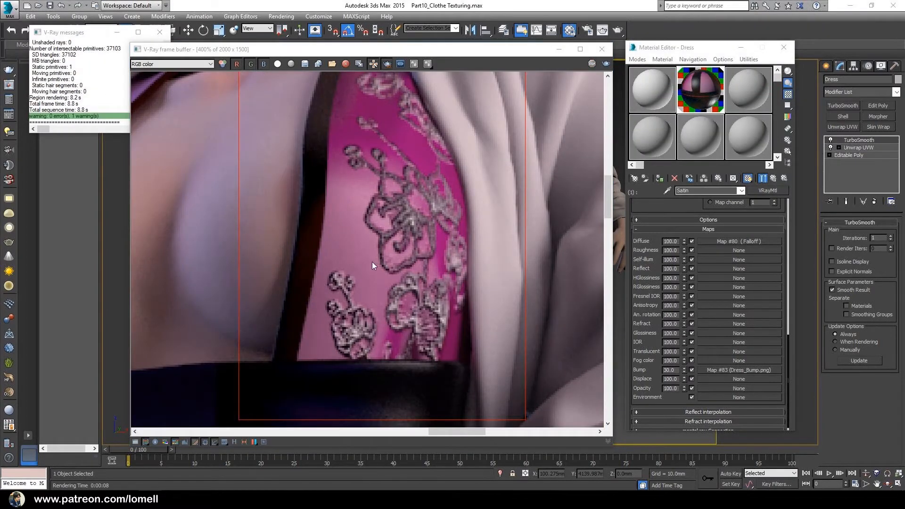
pyautogui.moveTo(388, 237); pyautogui.dragTo(369, 260)
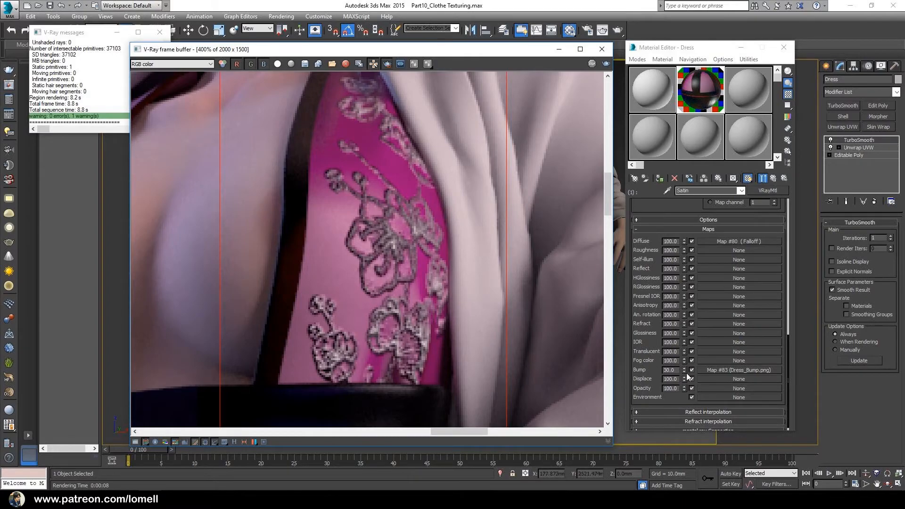
# - Set the Satin material's bump amount to 3, re-render the chest region and check the embroidery
pyautogui.moveTo(678, 369); pyautogui.dragTo(652, 371)
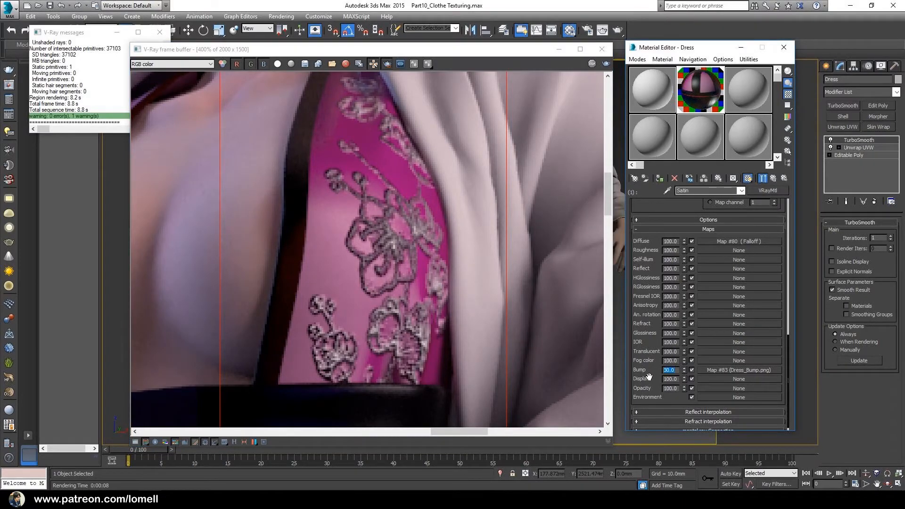
pyautogui.write('3')
pyautogui.press('Return')
pyautogui.click(606, 64)
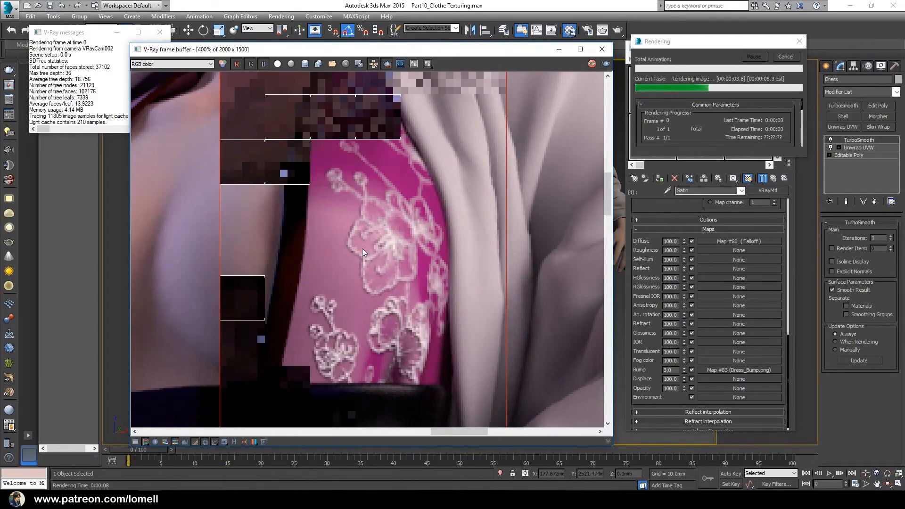
pyautogui.moveTo(380, 298); pyautogui.dragTo(355, 299)
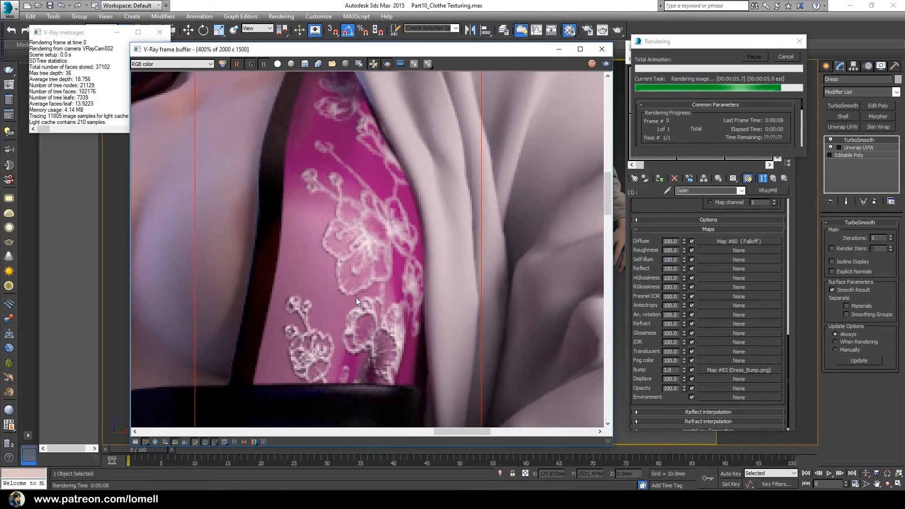
pyautogui.doubleClick(366, 290)
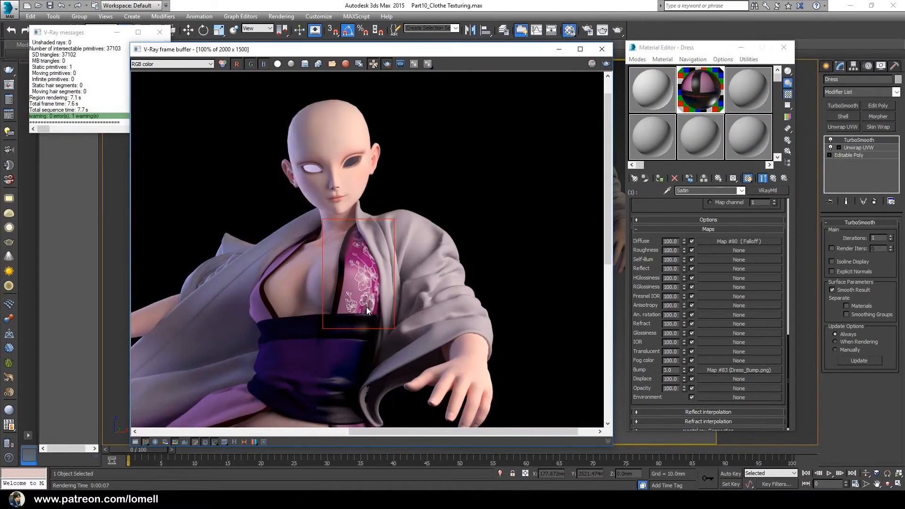
pyautogui.scroll(-1, 370, 309)
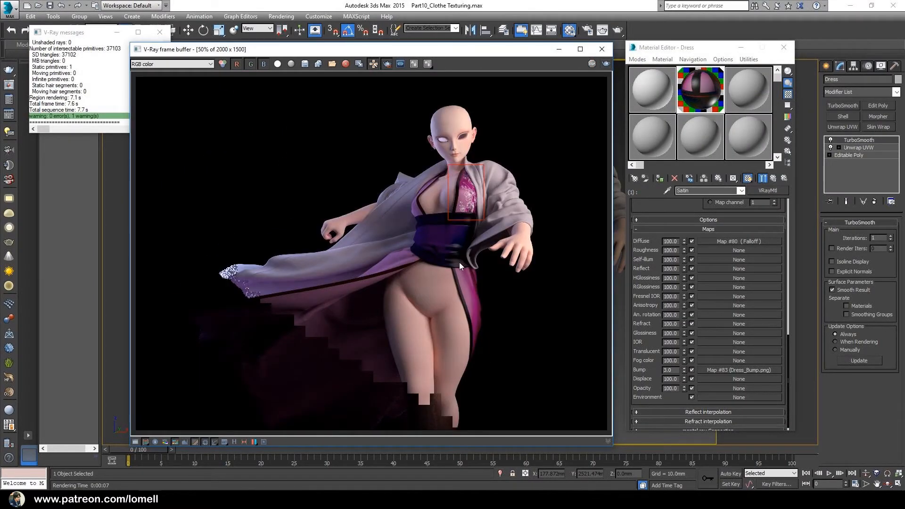
# - Draw a larger render region in the V-Ray frame buffer covering the embroidered chest, shoulder and grey sleeve
pyautogui.scroll(1, 467, 207)
pyautogui.moveTo(475, 186); pyautogui.dragTo(403, 204)
pyautogui.moveTo(374, 114); pyautogui.dragTo(536, 374)
pyautogui.scroll(1, 481, 245)
pyautogui.moveTo(471, 228); pyautogui.dragTo(446, 282)
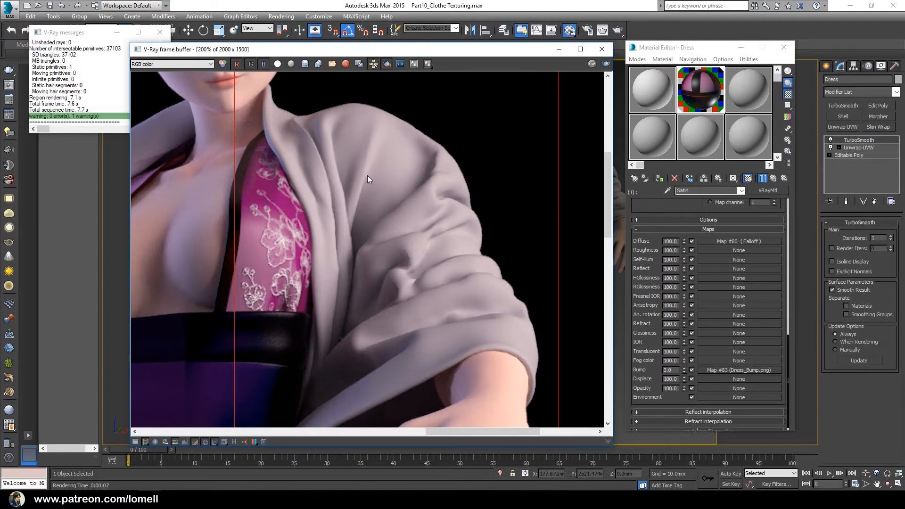
# - Change the Red Garment sub-material of the Dress material from Standard to VRayMtl
pyautogui.click(772, 179)
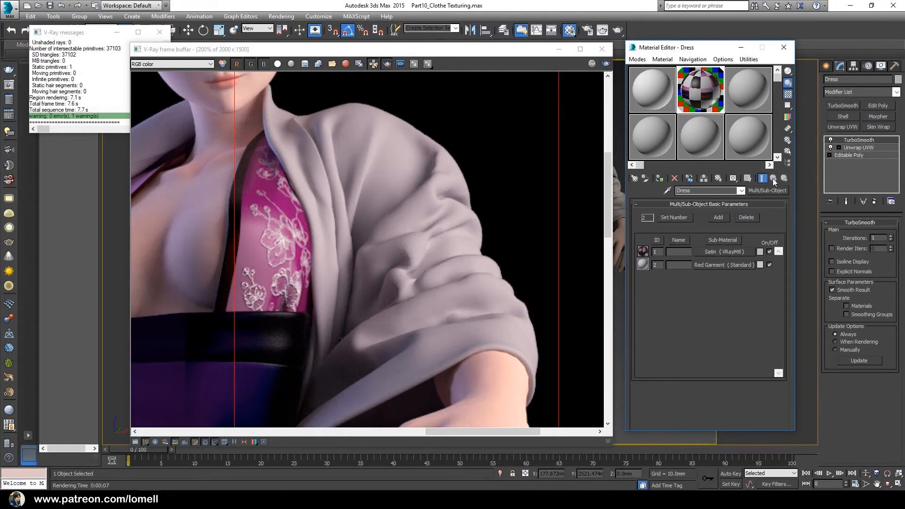
pyautogui.click(708, 265)
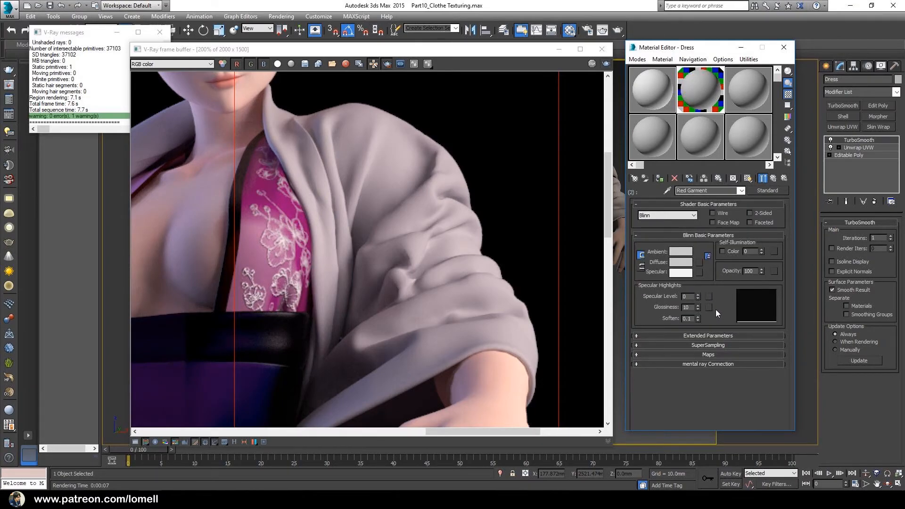
pyautogui.click(757, 191)
pyautogui.moveTo(583, 158); pyautogui.dragTo(584, 183)
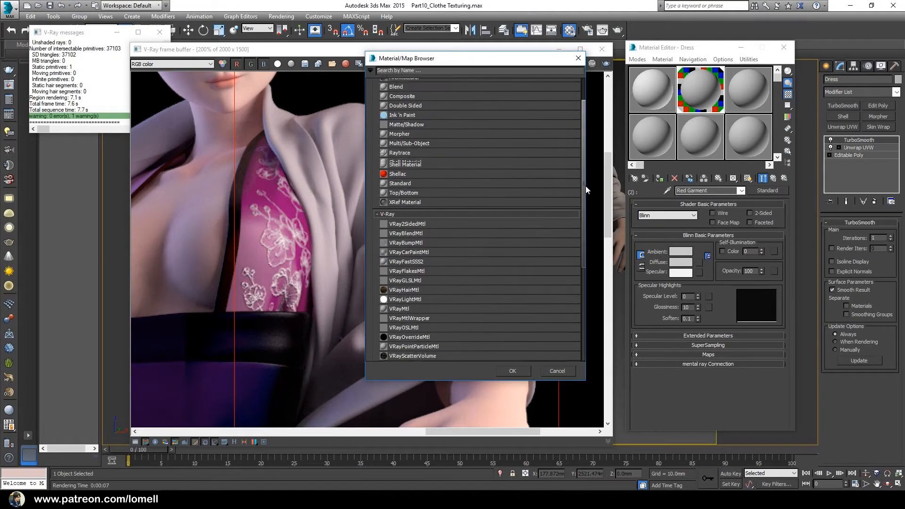
pyautogui.click(398, 284)
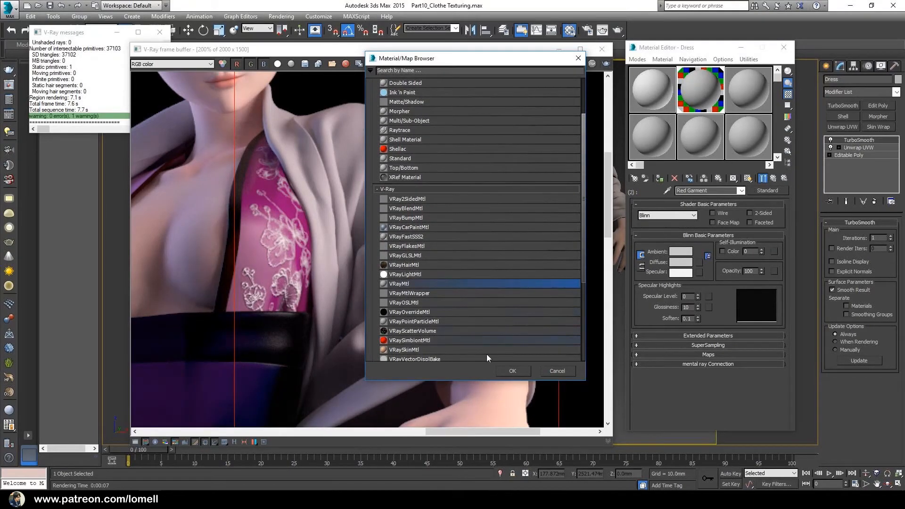
pyautogui.click(512, 371)
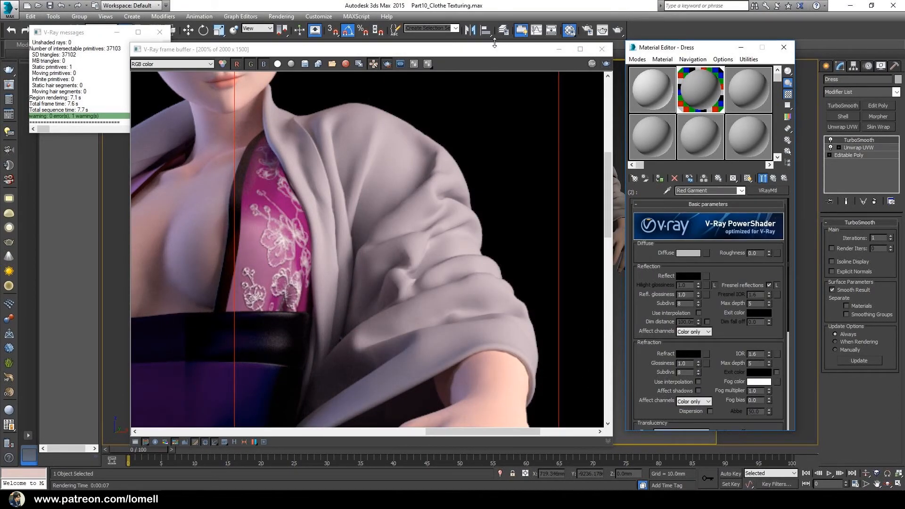
# - Load the Dress_Diffuse.psd bitmap with collapsed layers as the Red Garment material's diffuse map
pyautogui.moveTo(494, 48); pyautogui.dragTo(319, 54)
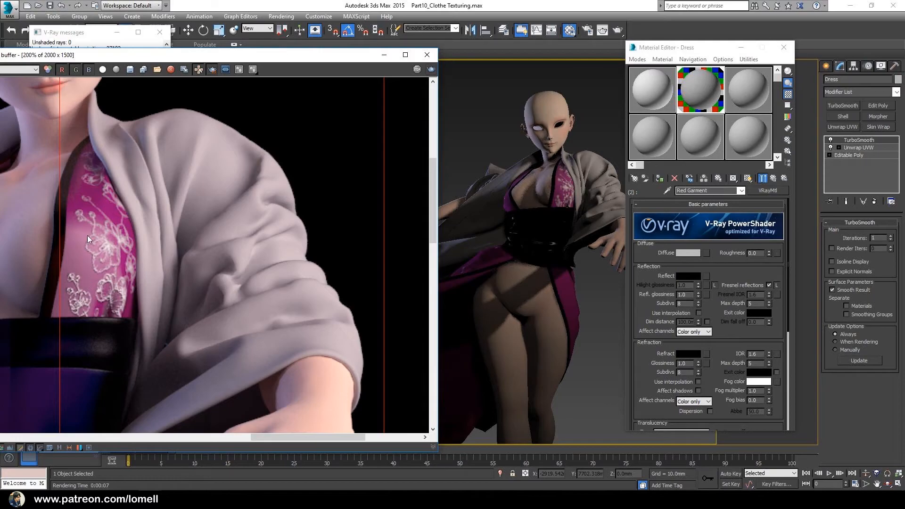
pyautogui.click(706, 253)
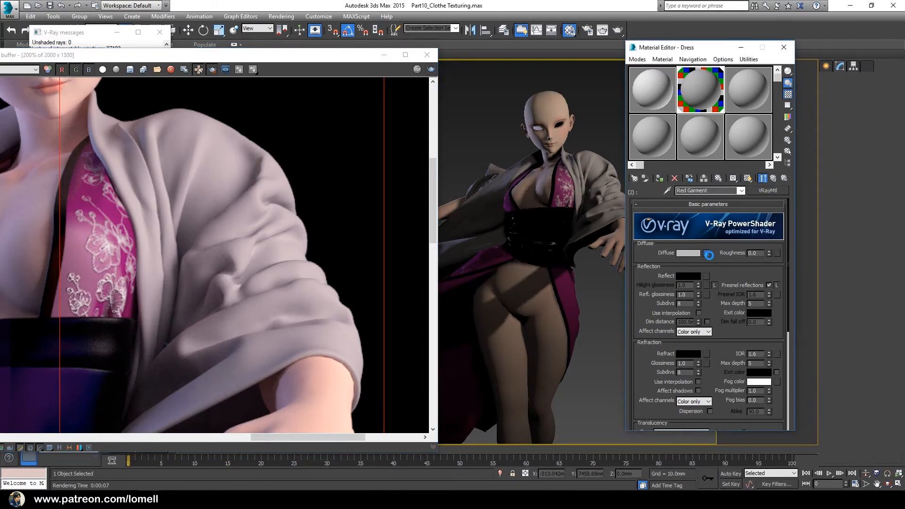
pyautogui.moveTo(581, 162); pyautogui.dragTo(581, 141)
pyautogui.doubleClick(425, 99)
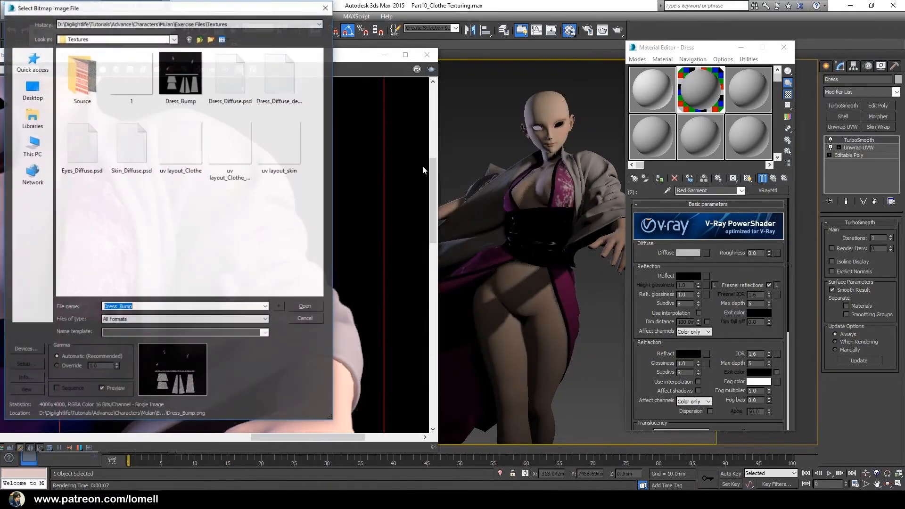
pyautogui.click(230, 99)
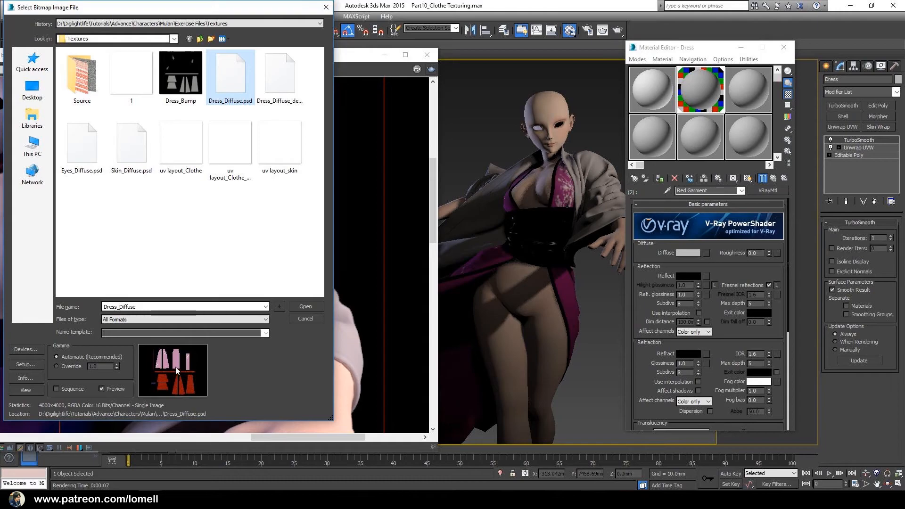
pyautogui.click(305, 306)
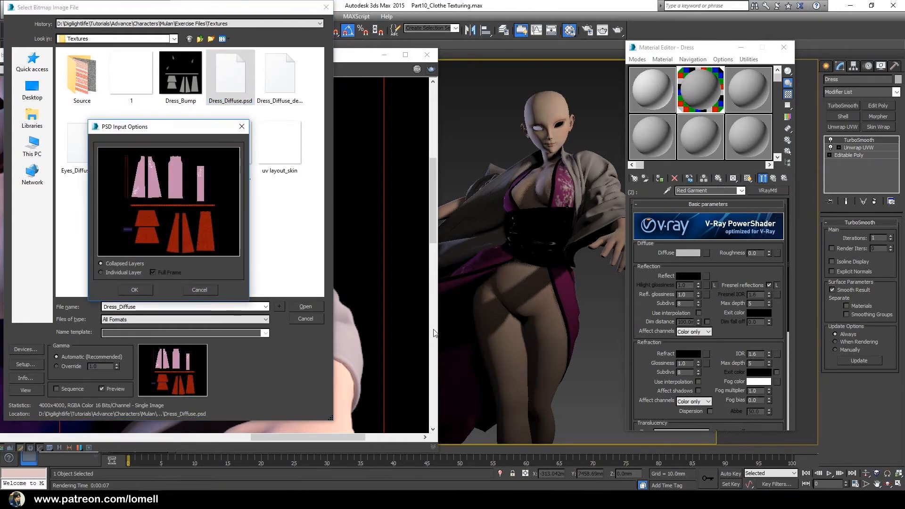
pyautogui.click(134, 288)
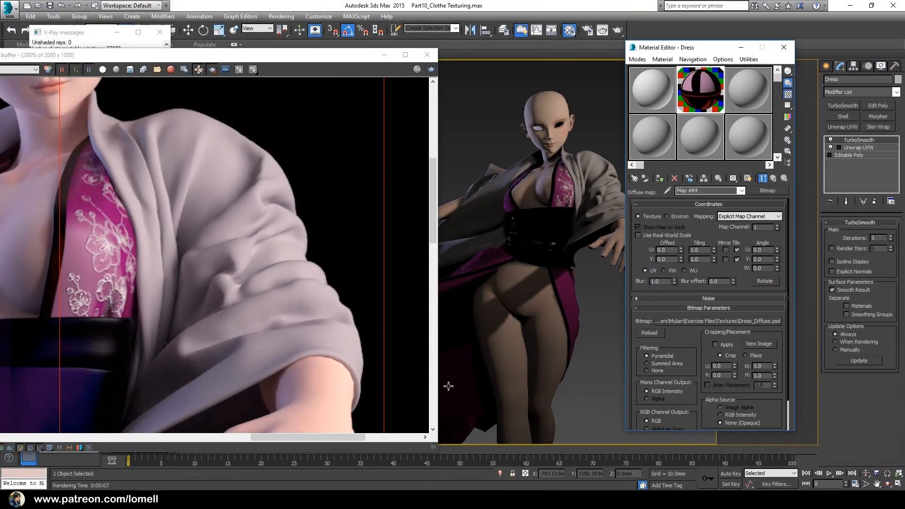
# - Display the Red Garment's diffuse texture in the viewport and set its diffuse roughness to 0.25
pyautogui.click(773, 177)
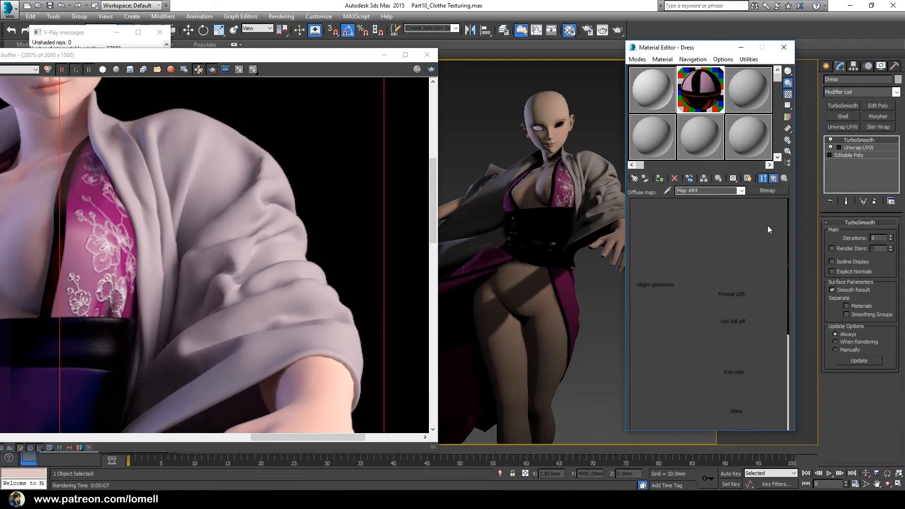
pyautogui.click(748, 179)
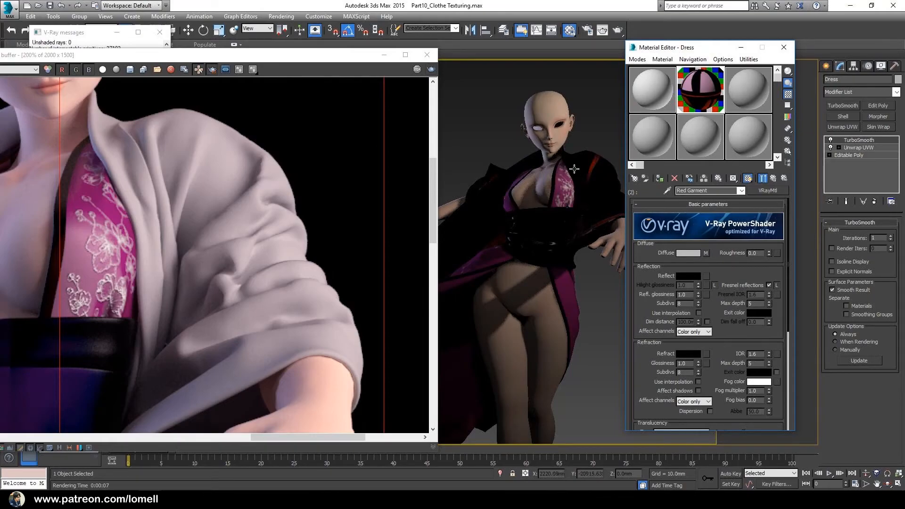
pyautogui.click(831, 140)
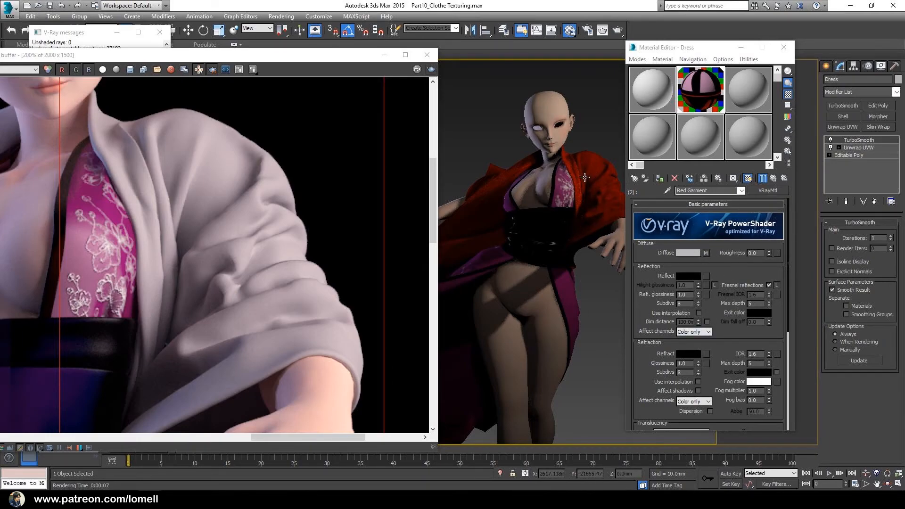
pyautogui.doubleClick(762, 253)
pyautogui.write('.25')
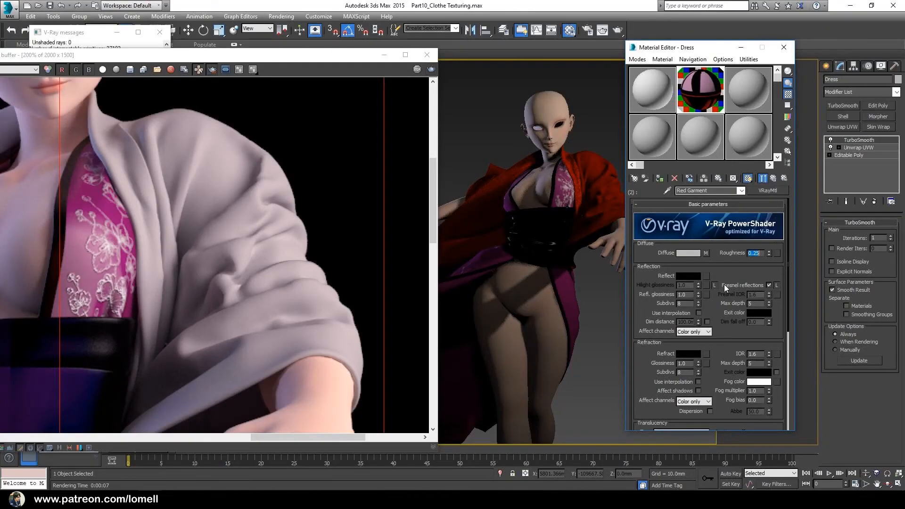
# - Assign Dress_Bump.png as the Red Garment's bump map and set the bump amount to 5
pyautogui.scroll(-5, 669, 377)
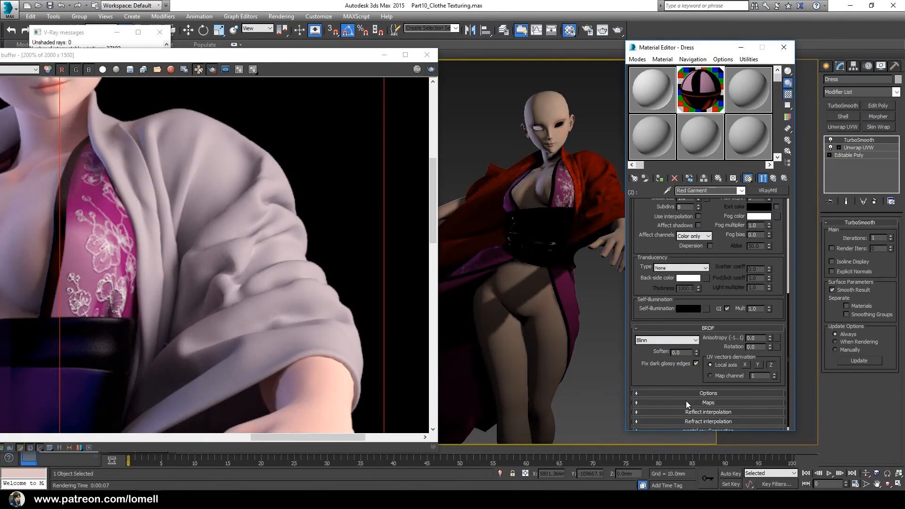
pyautogui.click(708, 403)
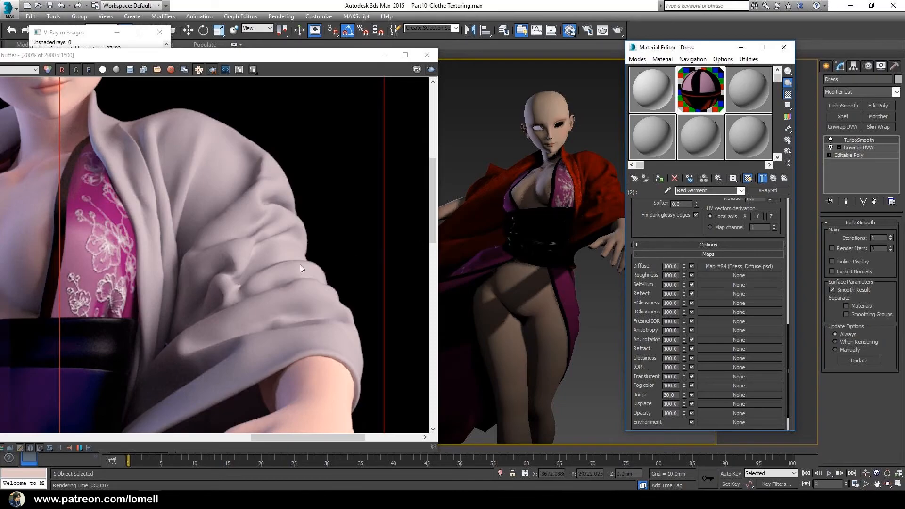
pyautogui.click(712, 394)
pyautogui.doubleClick(403, 103)
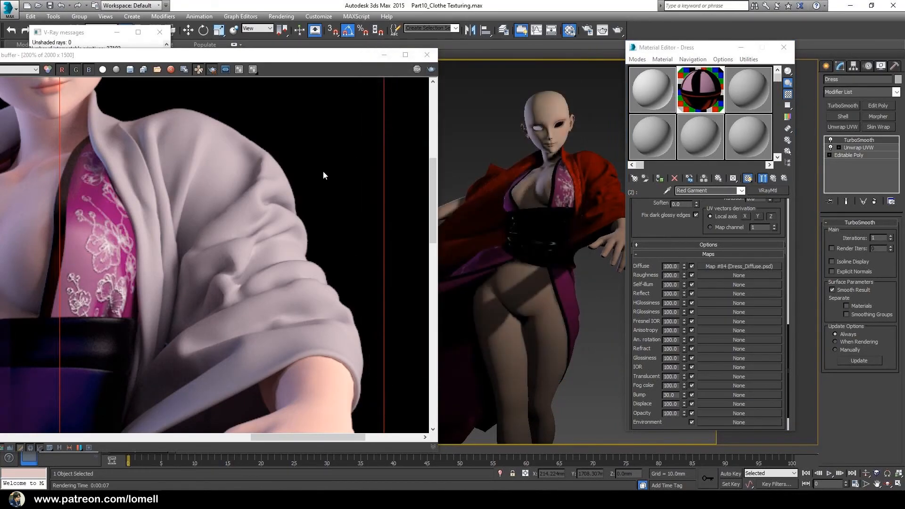
pyautogui.doubleClick(181, 77)
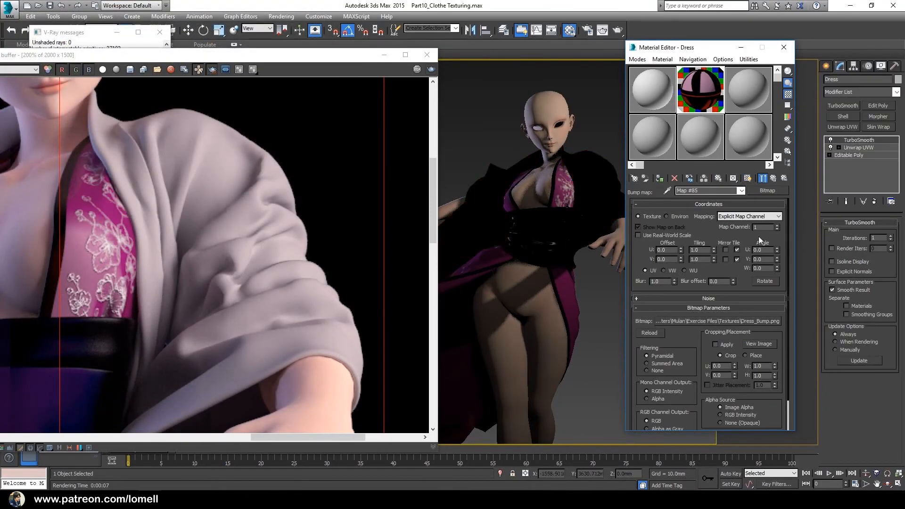
pyautogui.click(774, 179)
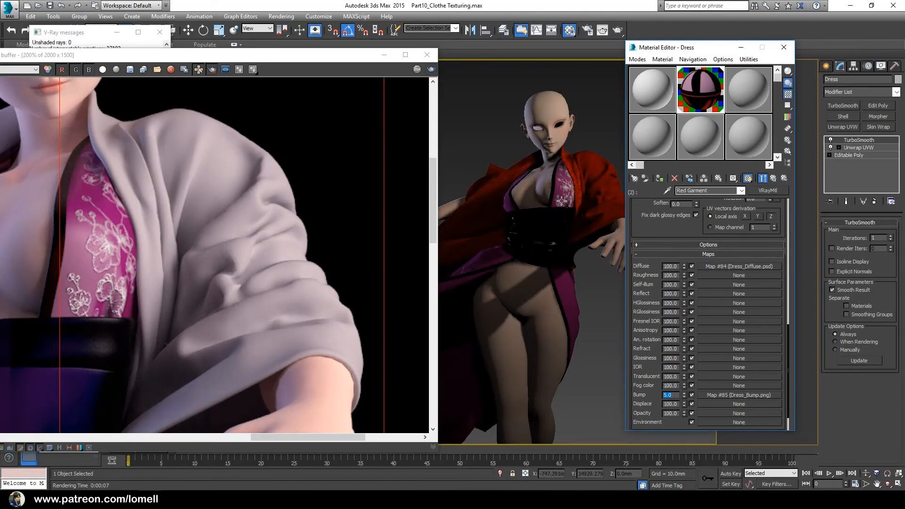
# - Render the chest and sleeve region and inspect the red garment's collar pattern and fabric bump up close
pyautogui.scroll(-1, 286, 237)
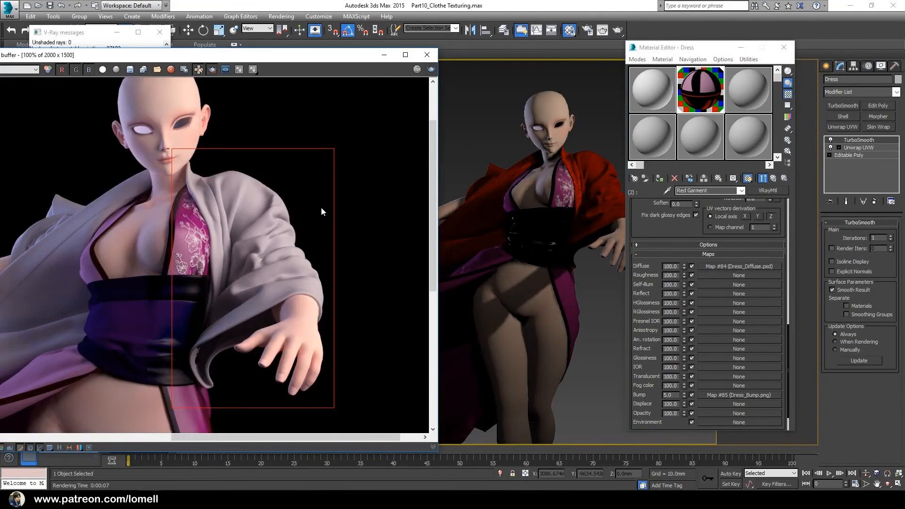
pyautogui.click(430, 75)
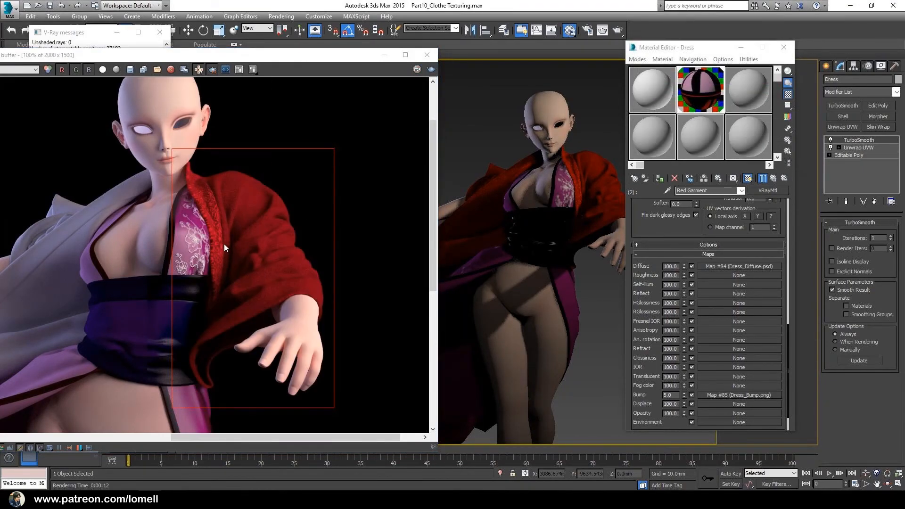
pyautogui.scroll(1, 228, 233)
pyautogui.moveTo(229, 233); pyautogui.dragTo(261, 198)
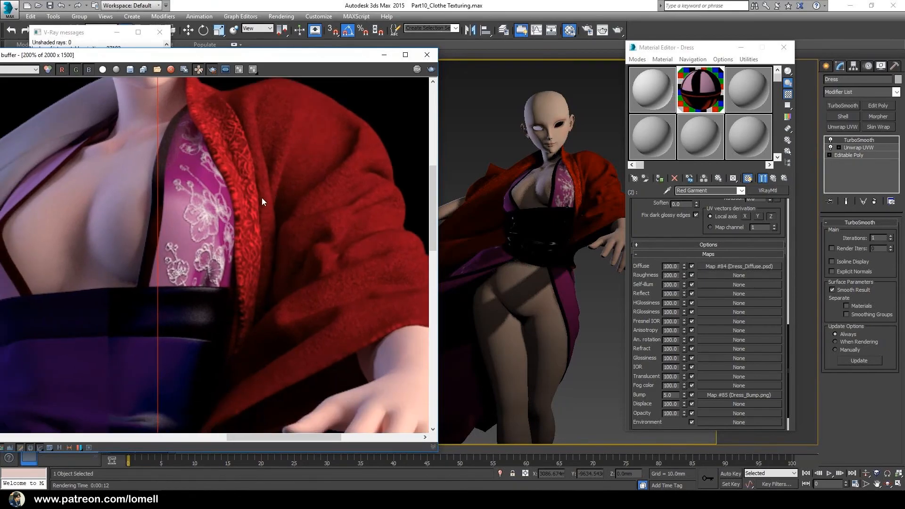
pyautogui.moveTo(328, 60); pyautogui.dragTo(466, 50)
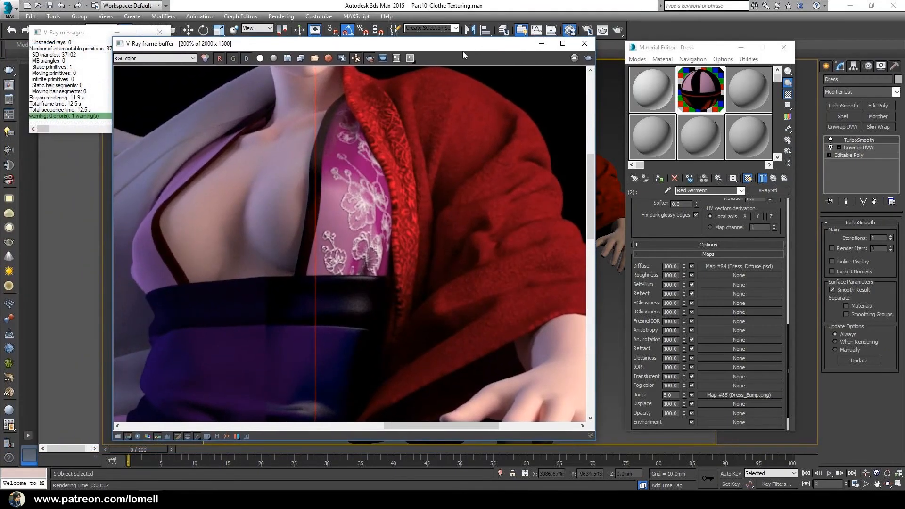
pyautogui.scroll(-2, 408, 283)
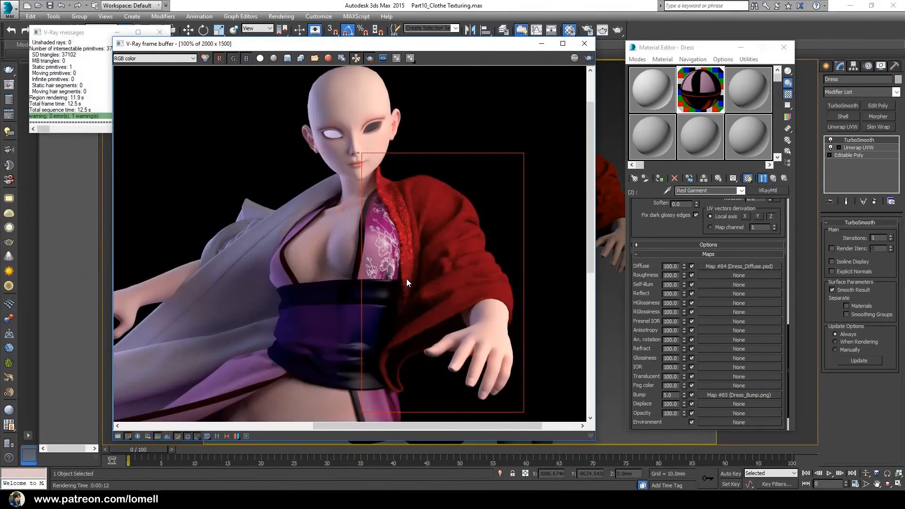
# - Turn off region rendering, render the full frame and examine the red garment's pattern from the flowing hem to the chest
pyautogui.click(370, 59)
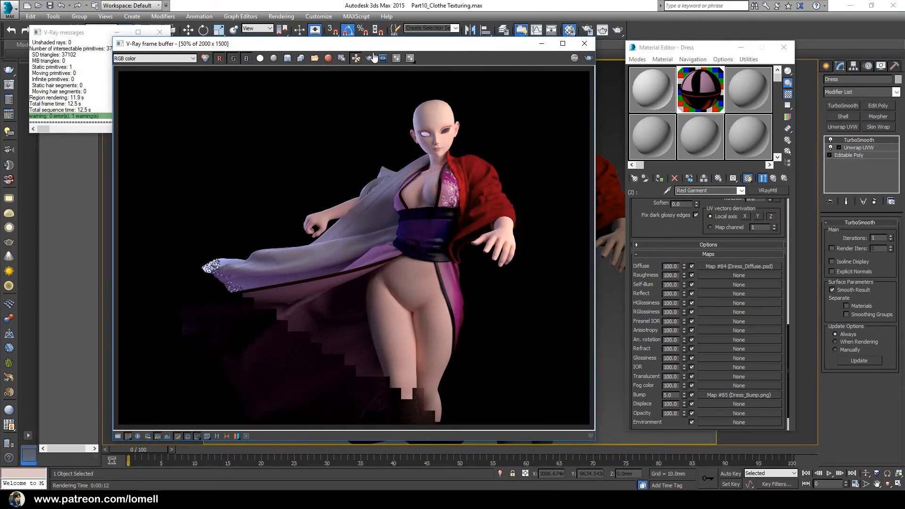
pyautogui.click(589, 57)
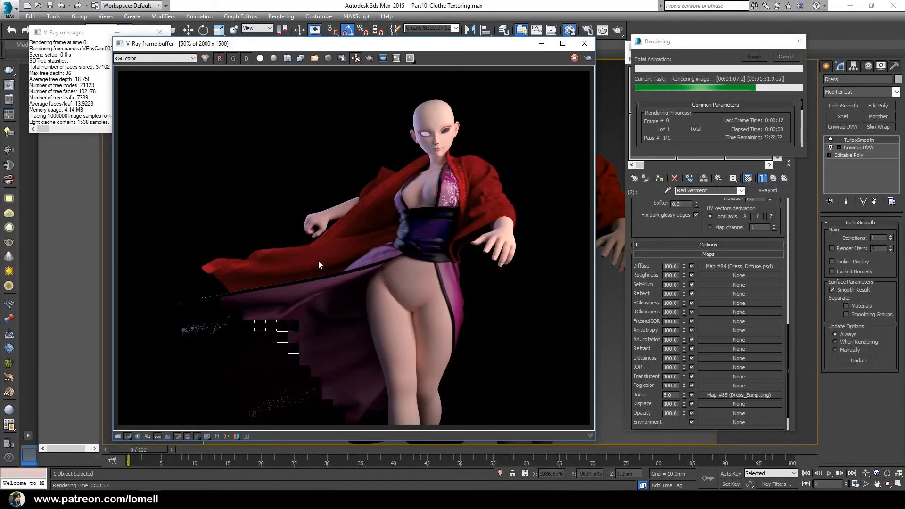
pyautogui.scroll(2, 253, 256)
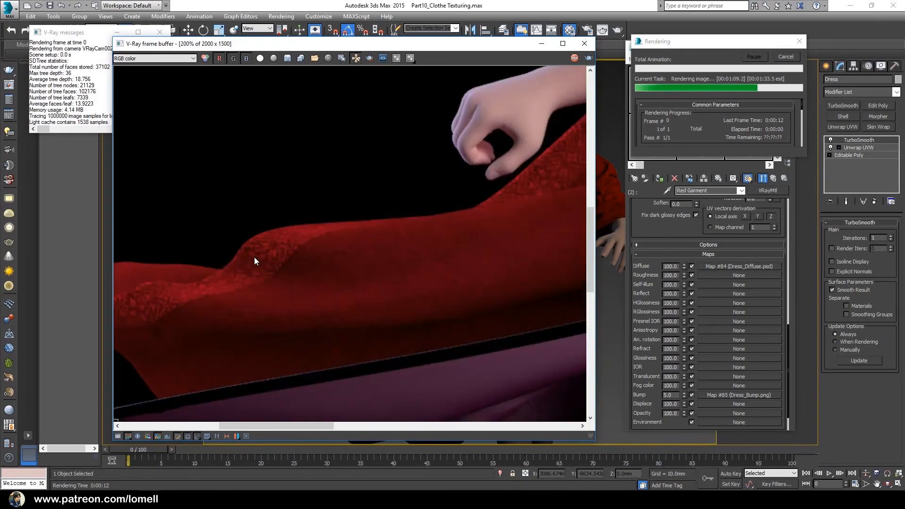
pyautogui.moveTo(277, 282); pyautogui.dragTo(358, 184)
pyautogui.moveTo(400, 232); pyautogui.dragTo(220, 248)
pyautogui.moveTo(454, 220); pyautogui.dragTo(295, 310)
pyautogui.moveTo(374, 253); pyautogui.dragTo(233, 319)
pyautogui.moveTo(376, 234); pyautogui.dragTo(395, 264)
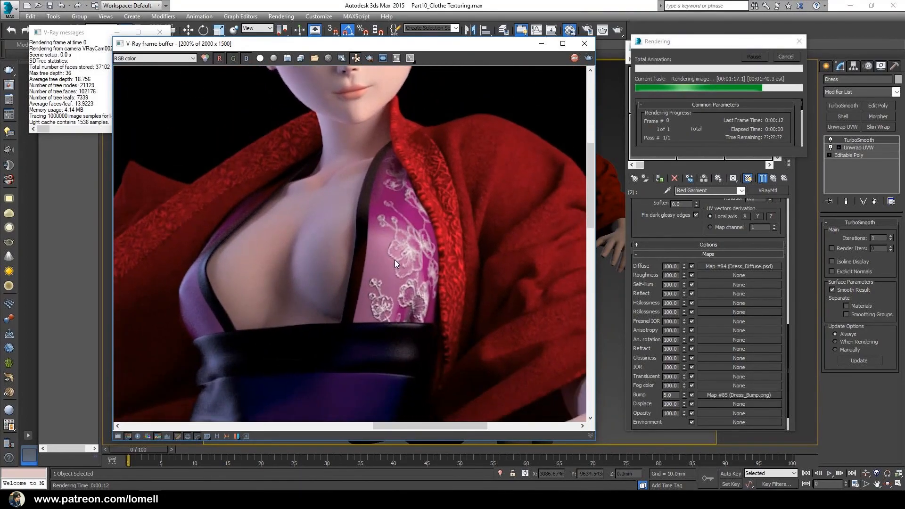
pyautogui.scroll(-2, 394, 259)
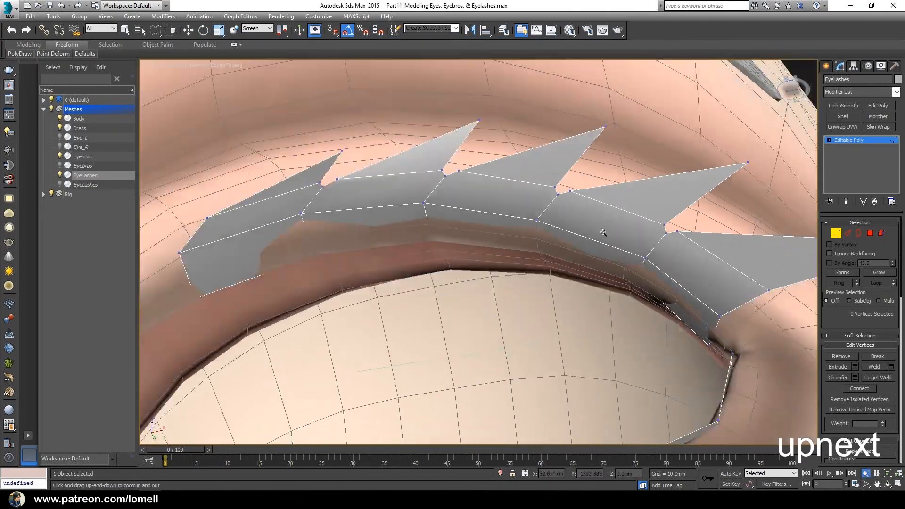
# - Adjust the EyeLashes vertices at the base of the lash spikes, keeping their movement constrained to edges
pyautogui.click(319, 182)
pyautogui.scroll(-5, 838, 309)
pyautogui.click(519, 113)
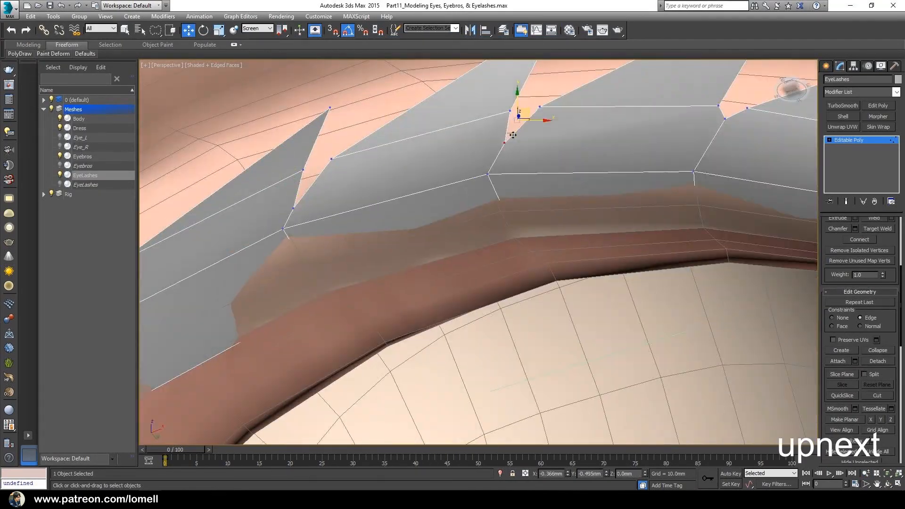
pyautogui.click(497, 201)
pyautogui.scroll(2, 877, 264)
pyautogui.click(877, 268)
pyautogui.press('w')
# - Select the whole eyelash element, bring up the available modifiers and review the lashes on the full face
pyautogui.click(880, 233)
pyautogui.click(896, 92)
pyautogui.scroll(-10, 854, 290)
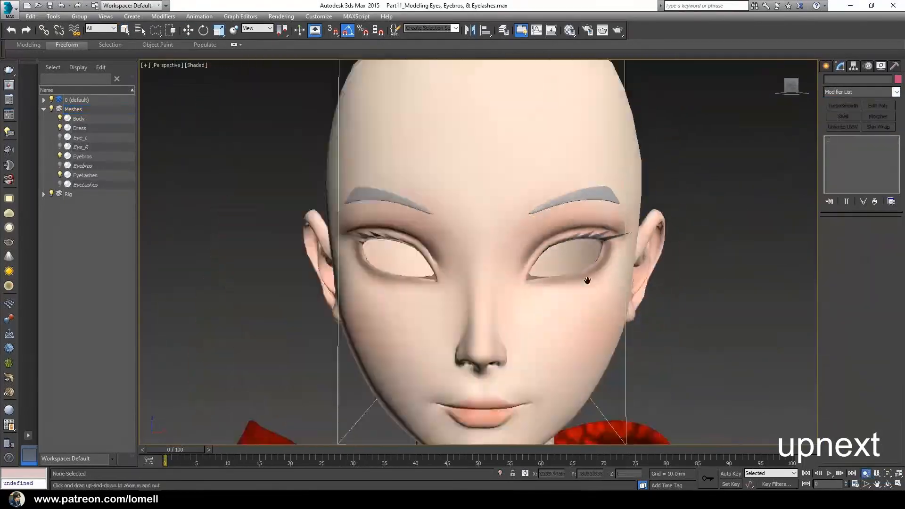
pyautogui.scroll(3, 581, 265)
pyautogui.scroll(-3, 580, 268)
pyautogui.scroll(3, 565, 327)
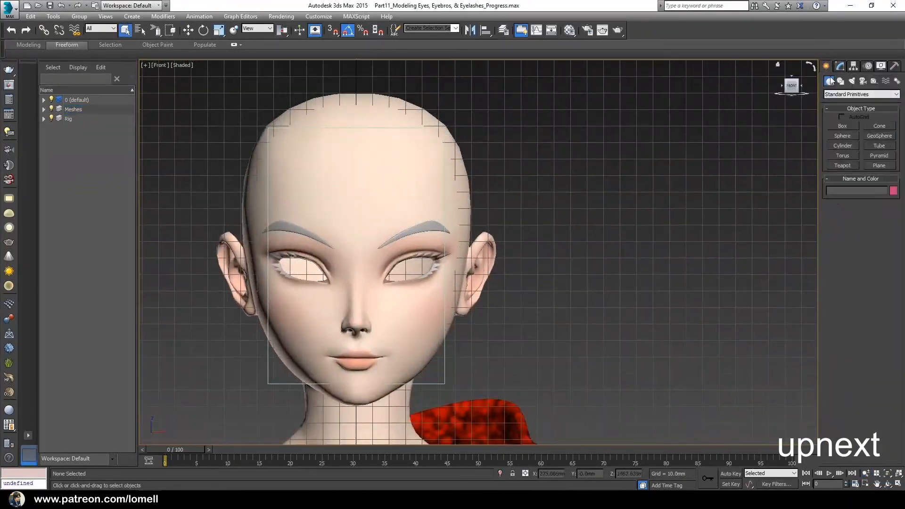
# - Create a 32-segment sphere with a radius of about 19 mm and position it in the eye socket as an eyeball
pyautogui.click(842, 136)
pyautogui.moveTo(556, 258); pyautogui.dragTo(598, 254)
pyautogui.click(839, 66)
pyautogui.press('w')
pyautogui.press('F4')
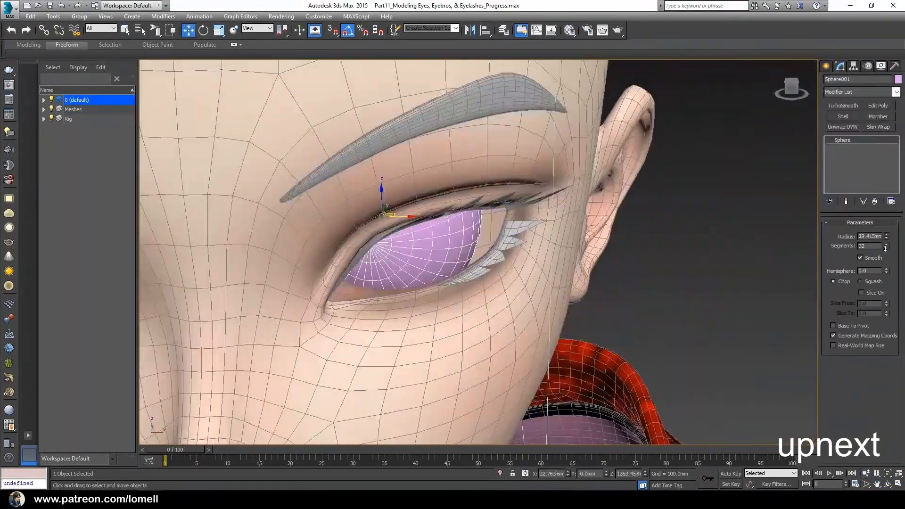
# - Isolate the eyeball sphere, add an Edit Poly modifier and uniformly scale its entire element
pyautogui.hotkey('alt', 'q')
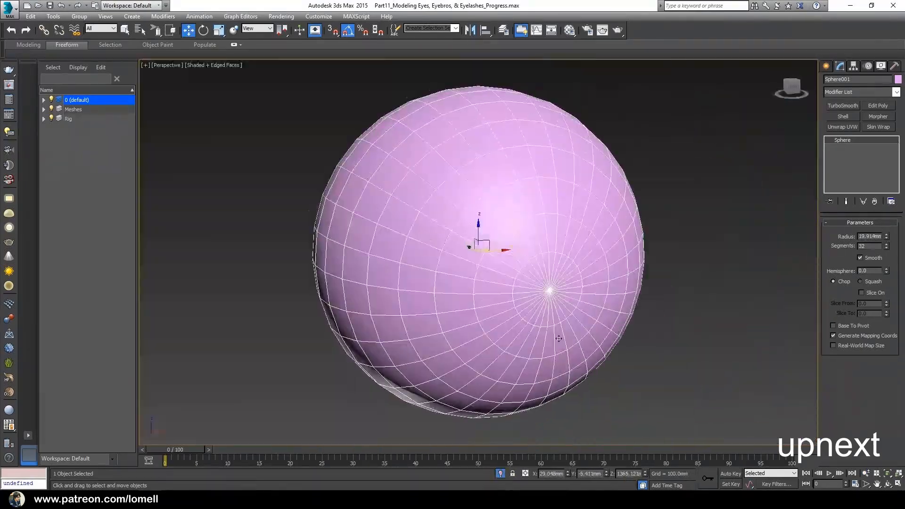
pyautogui.click(877, 105)
pyautogui.scroll(-3, 521, 250)
pyautogui.press('5')
pyautogui.click(521, 250)
pyautogui.click(218, 34)
pyautogui.press('F3')
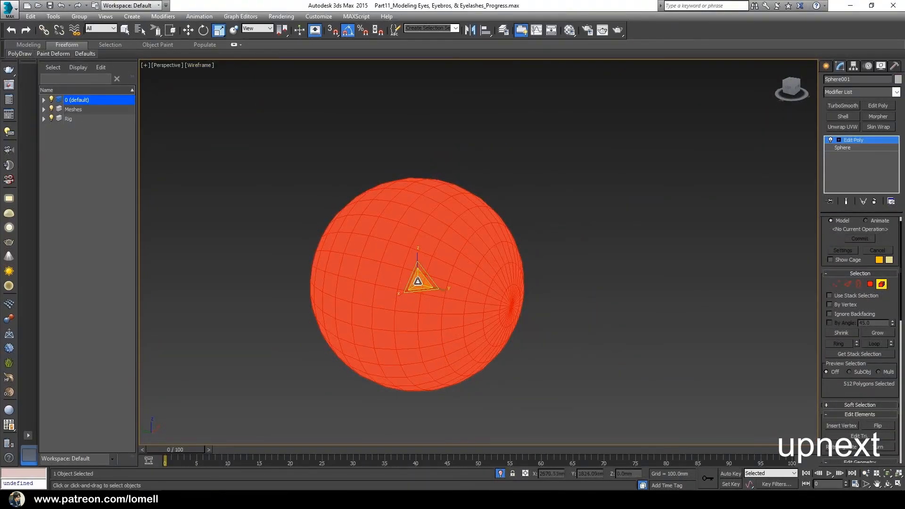
pyautogui.moveTo(417, 281); pyautogui.dragTo(417, 289)
# - Select the ring of vertices around the eyeball's front pole and bring the shaded head back into view
pyautogui.scroll(3, 380, 225)
pyautogui.moveTo(499, 211)
pyautogui.mouseDown()
pyautogui.moveTo(528, 293)
pyautogui.moveTo(533, 257)
pyautogui.mouseUp()
pyautogui.rightClick(703, 261)
pyautogui.click(660, 152)
pyautogui.press('F3')
pyautogui.scroll(1, 471, 294)
pyautogui.scroll(2, 472, 294)
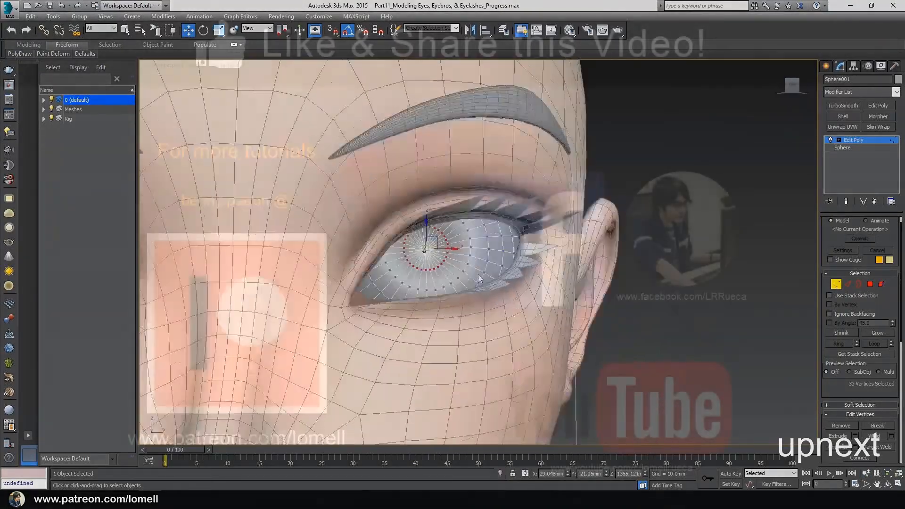